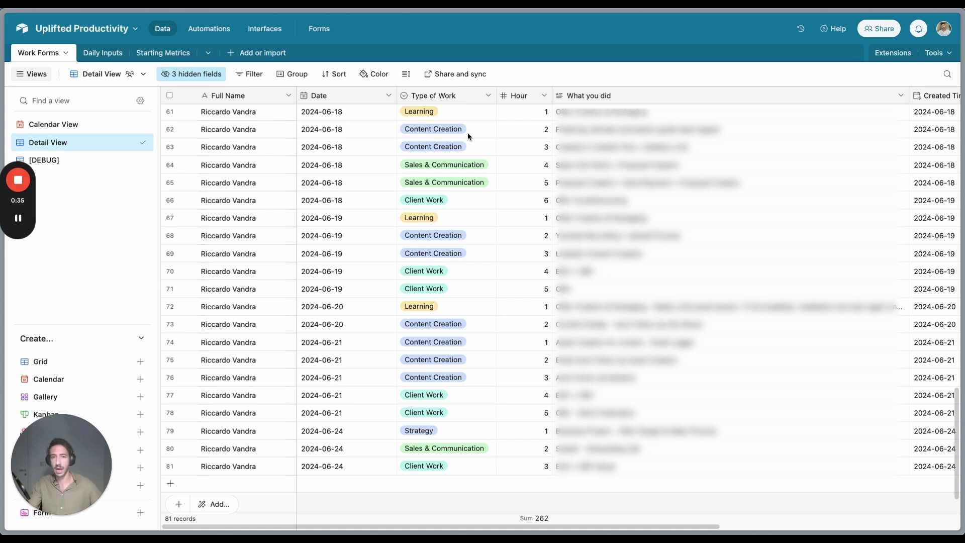
Step: Leave the interface editor, browse the Monthly Productivity dashboard page, then bring up the browser's tab list
left_click(267, 28)
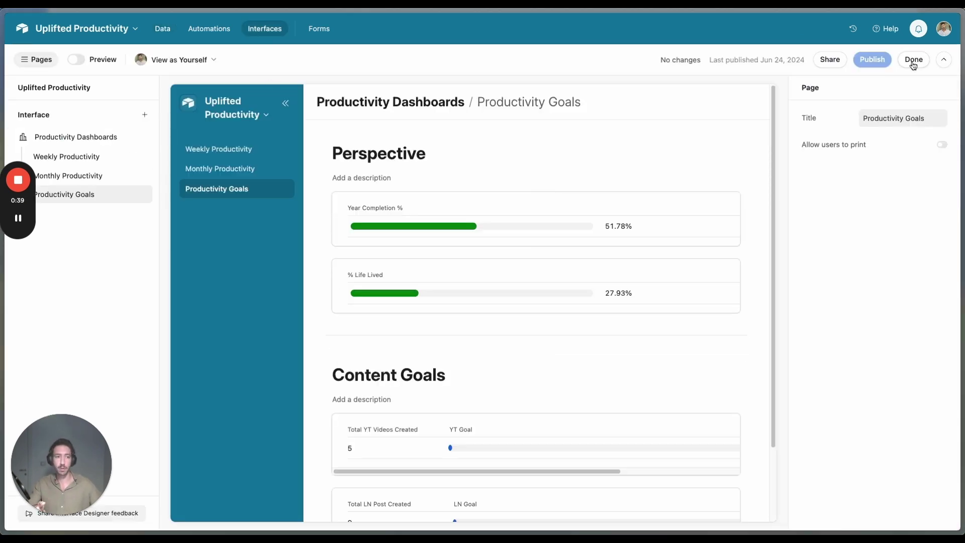
left_click(913, 62)
left_click(78, 99)
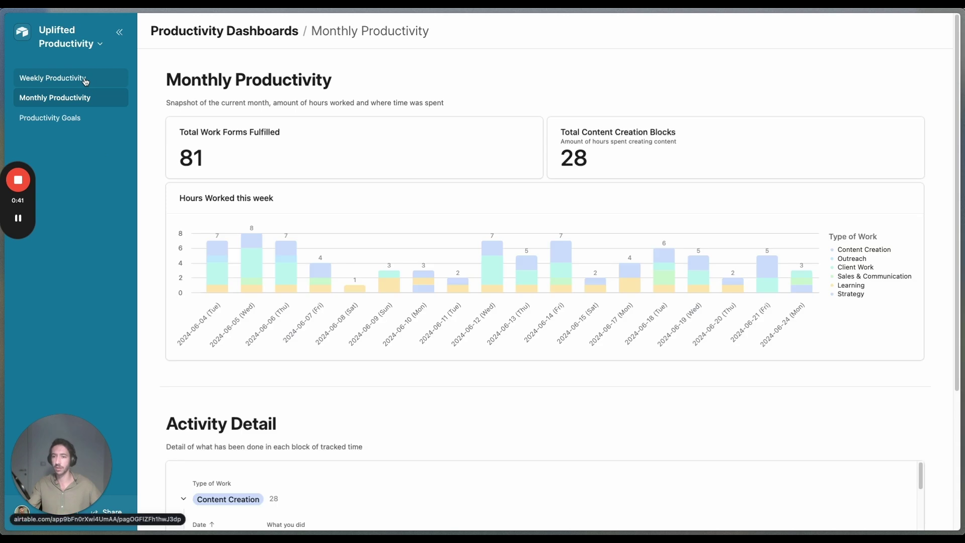
scroll(371, 351, "down", 4)
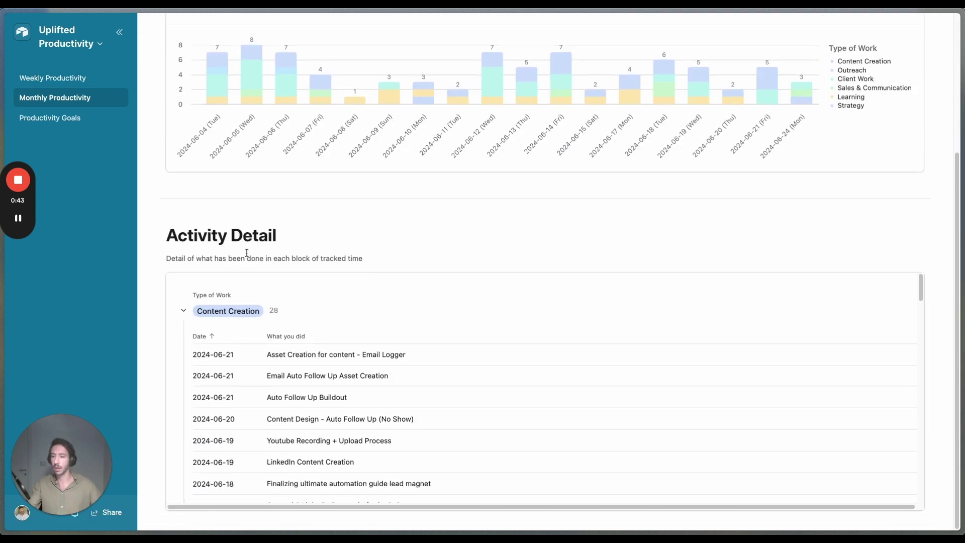
scroll(329, 190, "up", 4)
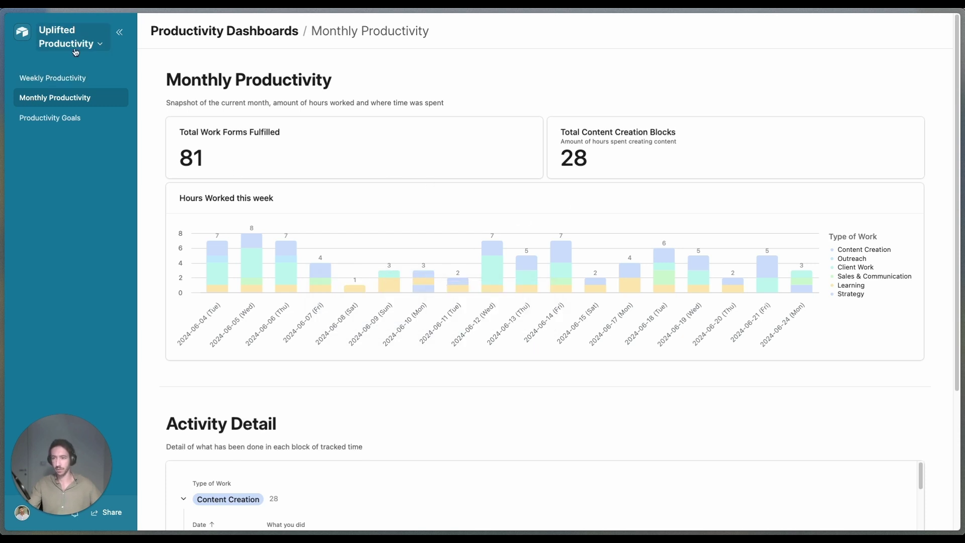
key("super+s")
Step: In the Uplifted Productivity Copy base, rename Table 1 to 'Work Forms'
left_click(53, 320)
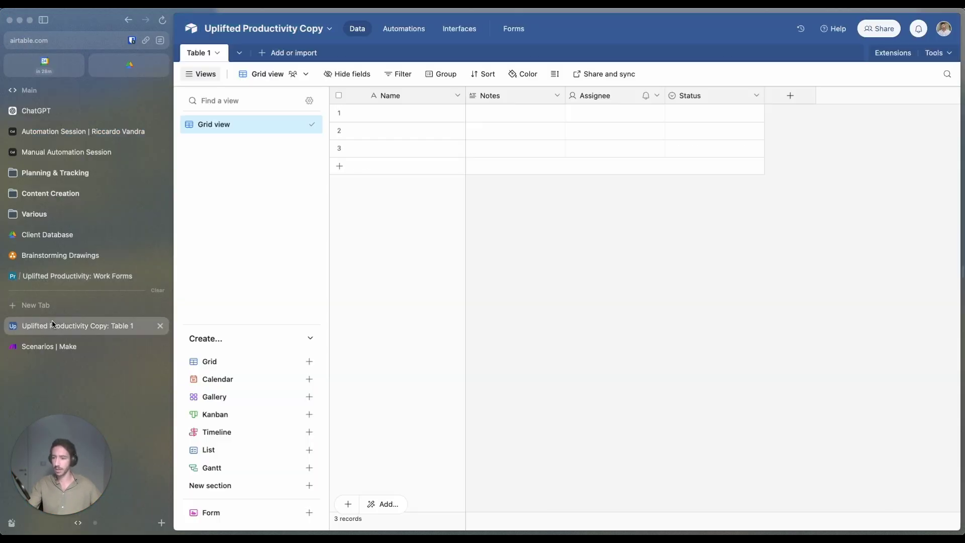
key("super+s")
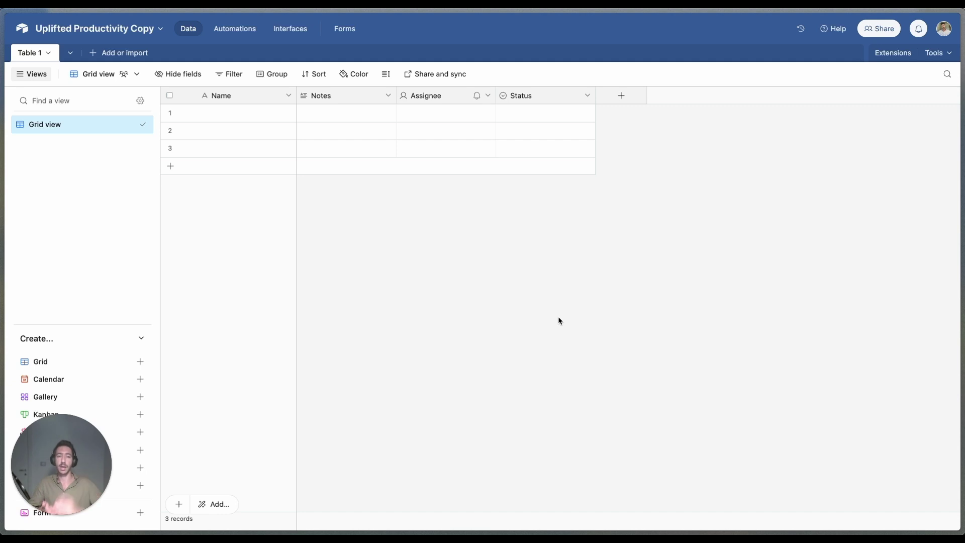
left_click(46, 54)
mouse_move(46, 82)
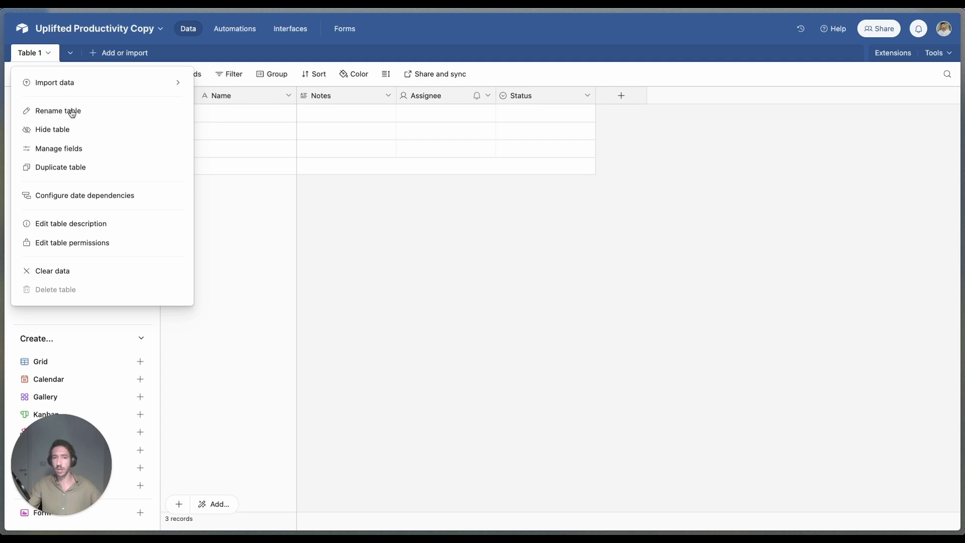
left_click(72, 112)
left_click_drag(79, 88, 20, 84)
type("Work a")
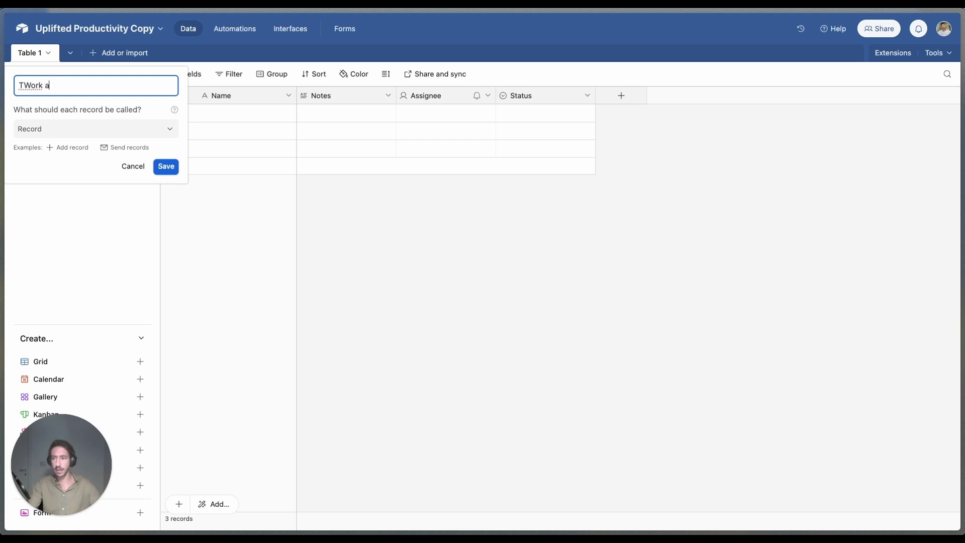
key("super+a")
key("BackSpace")
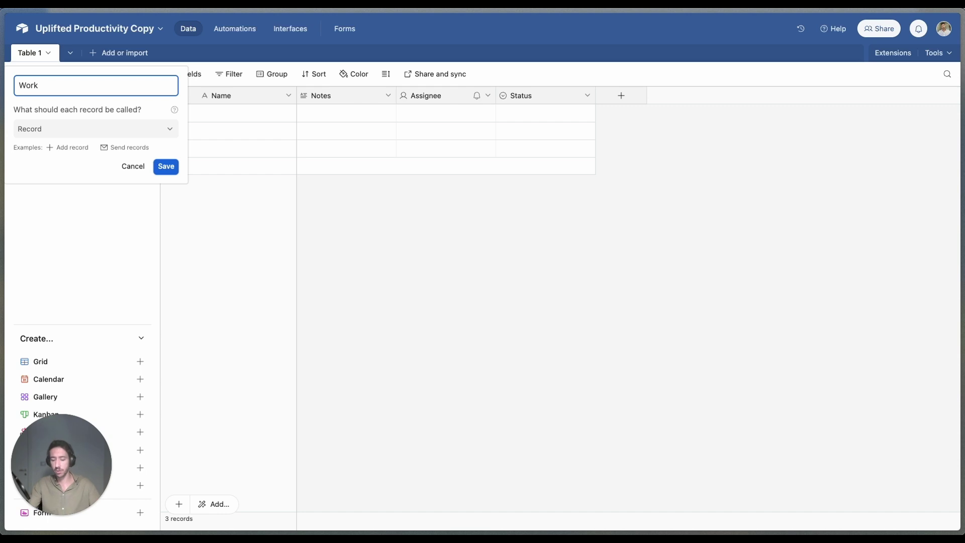
type("Forms")
key("Return")
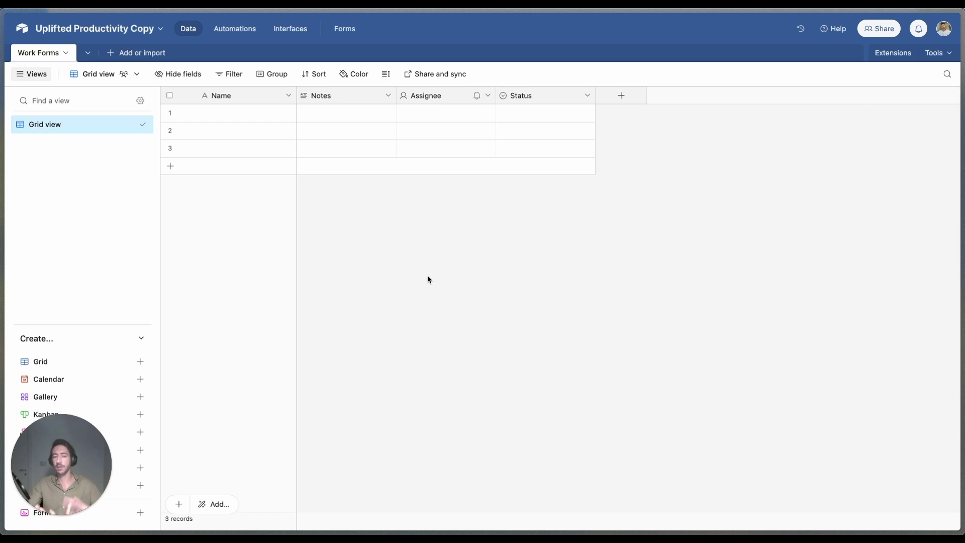
Step: Rename the Name field to 'Full Name'
left_click(281, 97)
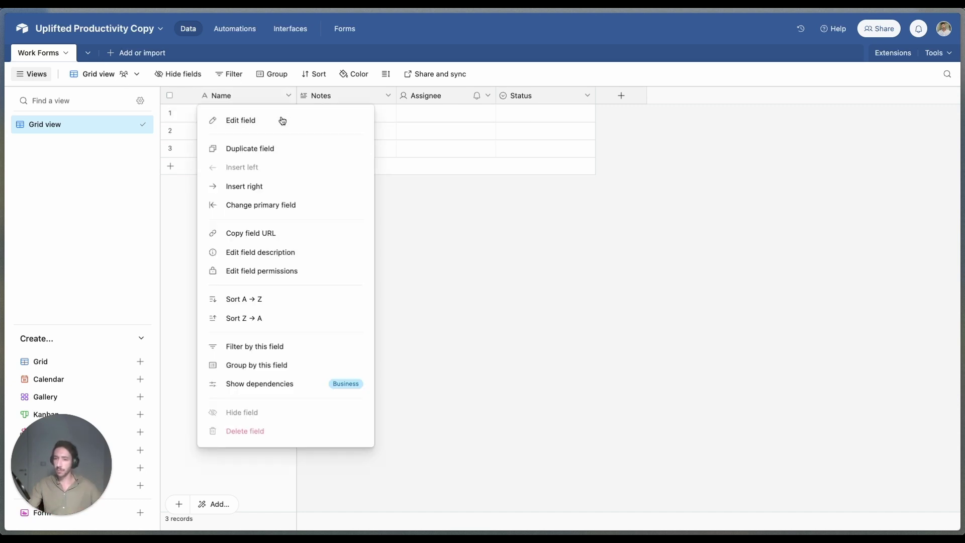
left_click(279, 122)
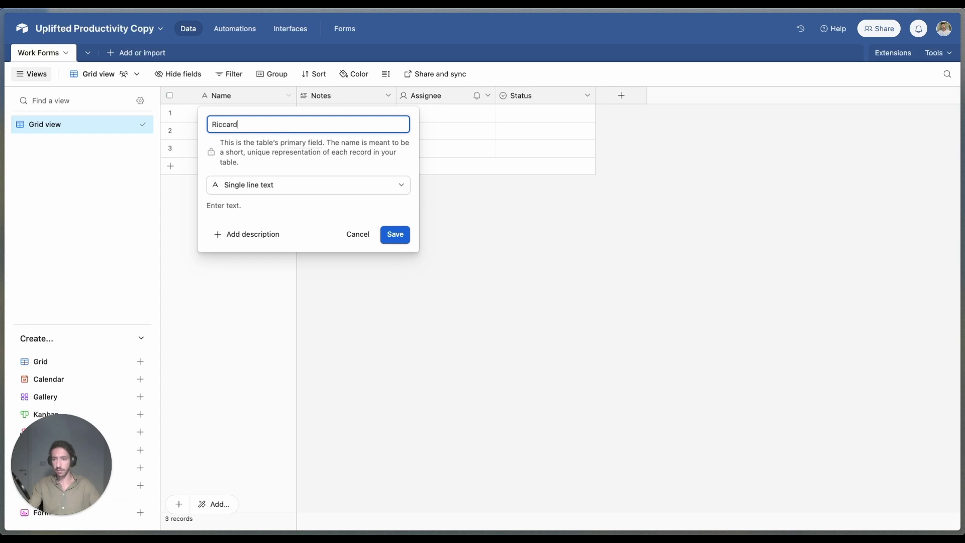
key("super+BackSpace")
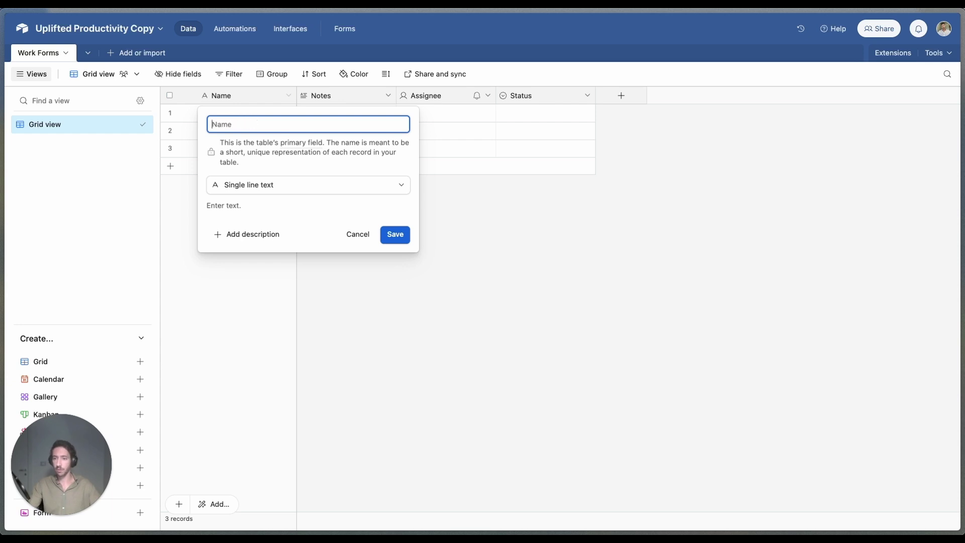
type("Full Name")
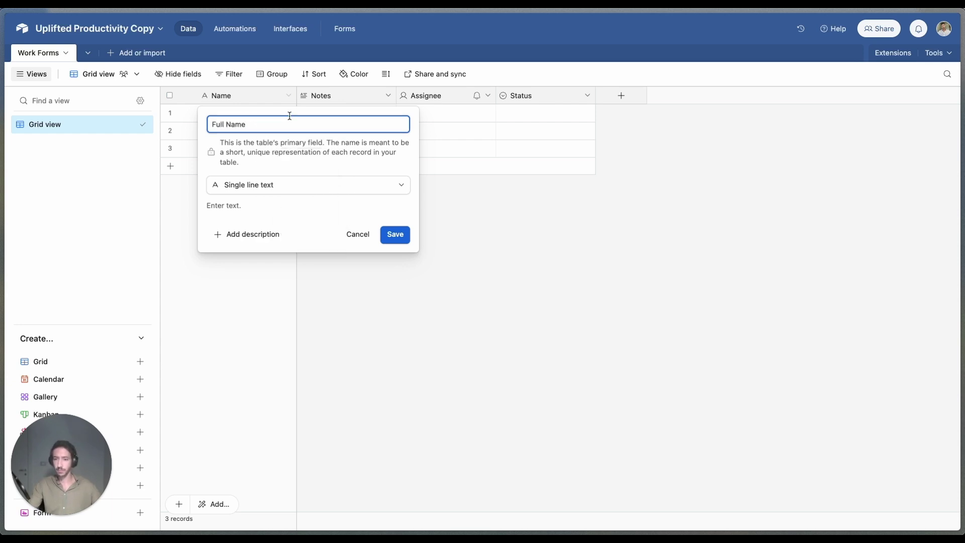
left_click(402, 231)
Step: Rename Notes to 'What you did' and delete the Assignee field
left_click(388, 96)
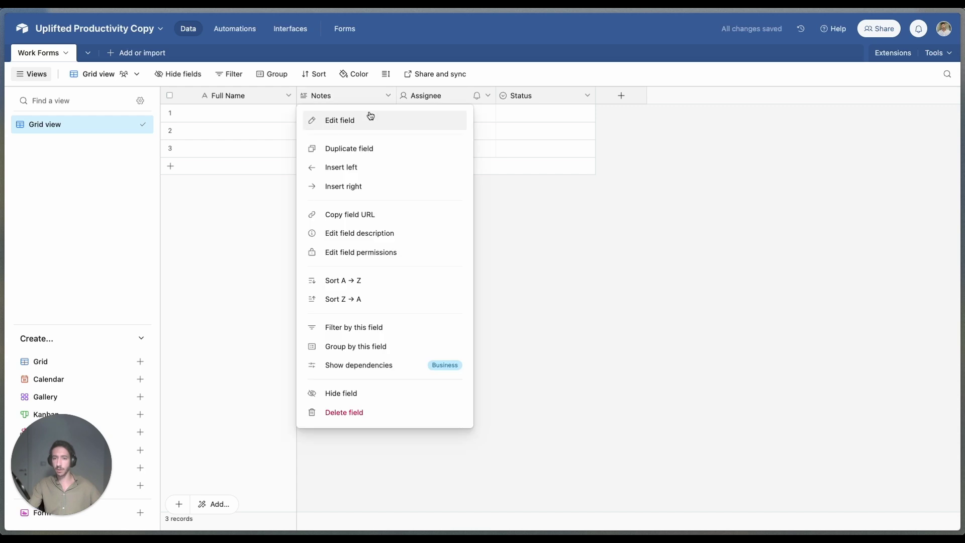
left_click(369, 116)
double_click(345, 124)
type("What")
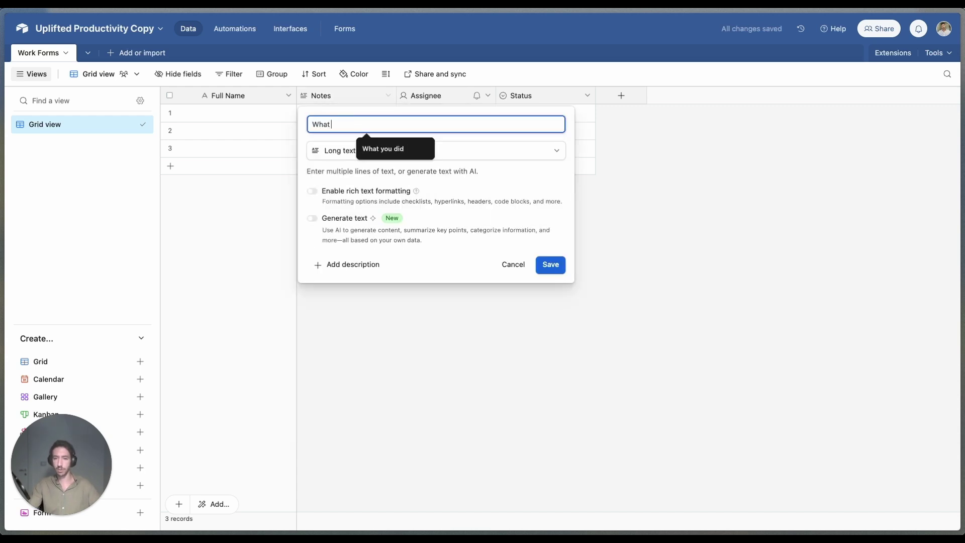
type(" you did")
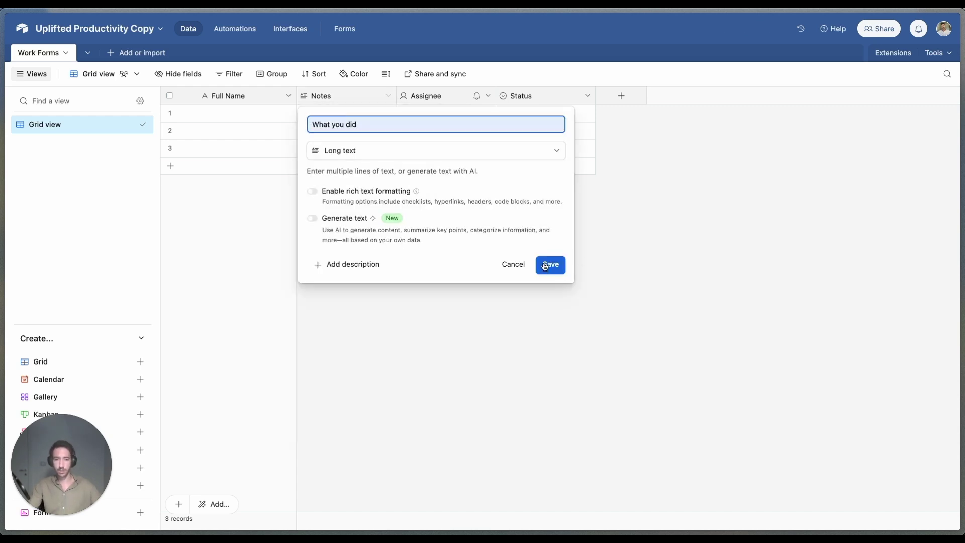
left_click(551, 264)
left_click(488, 95)
left_click(480, 412)
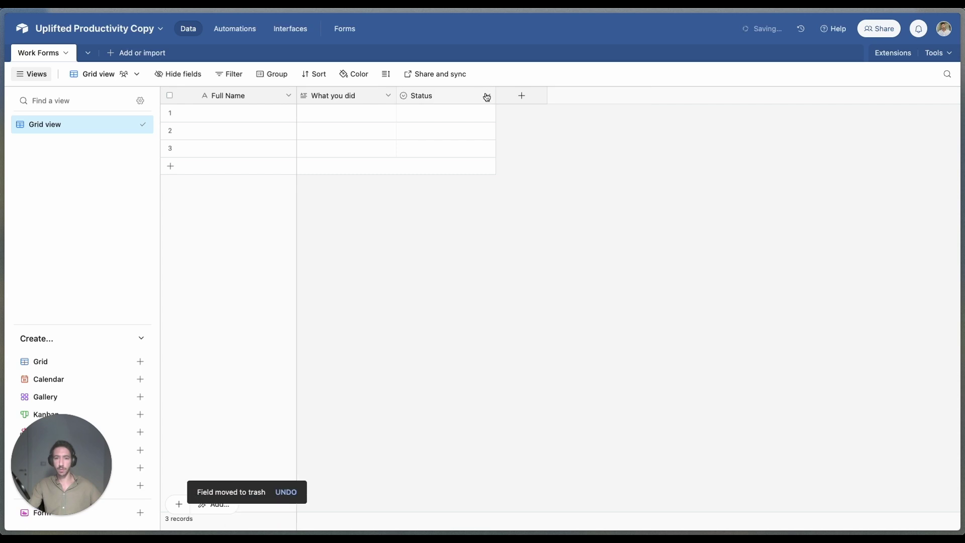
Step: Rename Status to 'Type of Work' and change its Todo option to Content Creation
left_click(487, 95)
left_click(451, 120)
double_click(430, 125)
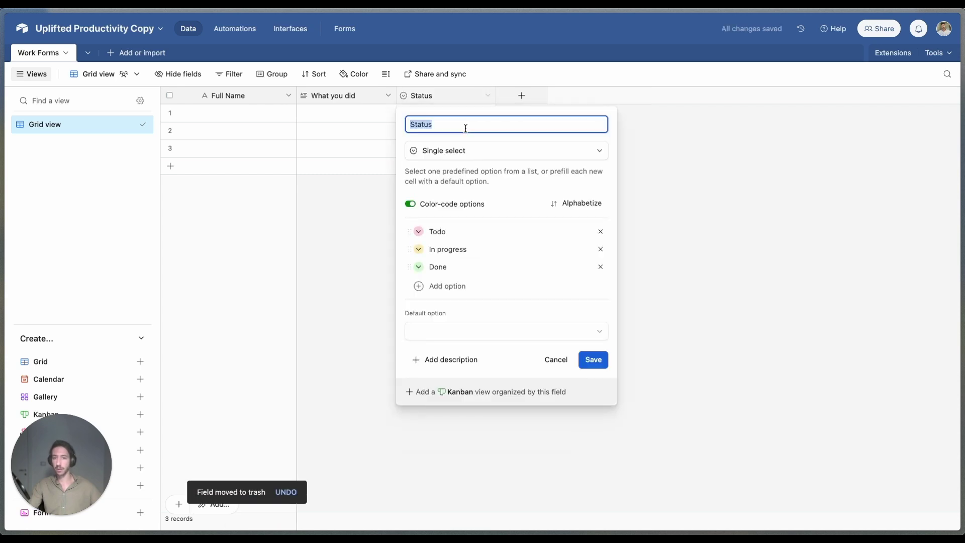
type("Type of Work")
left_click(476, 231)
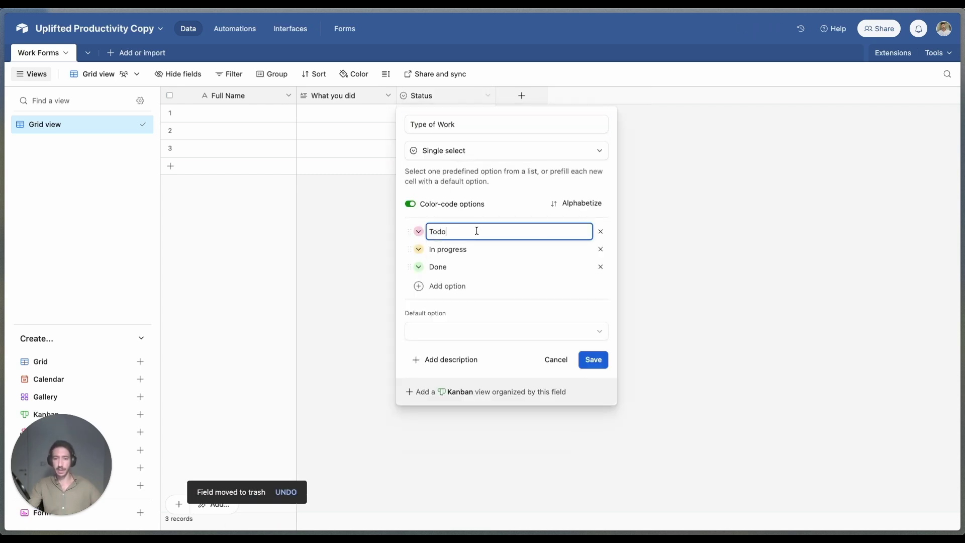
double_click(476, 230)
type("Contact")
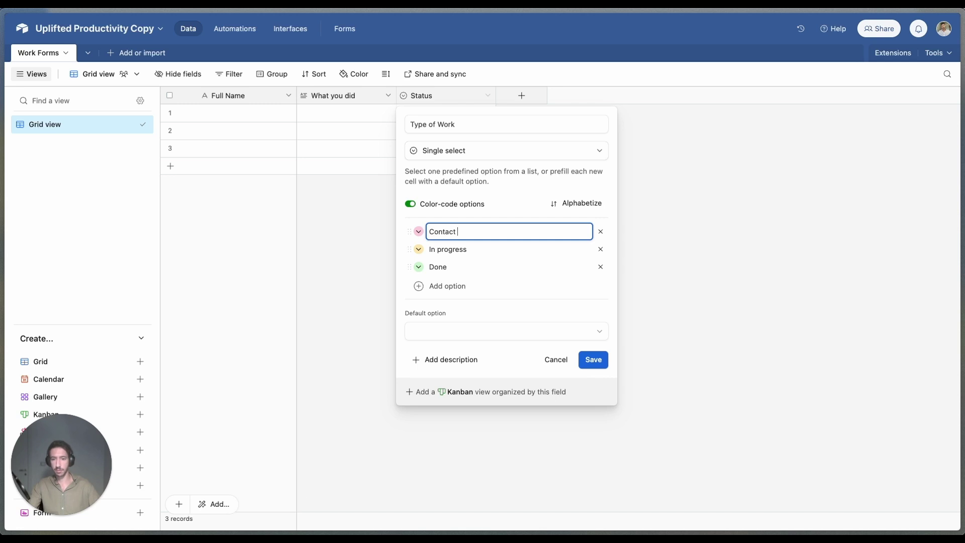
key("super+a")
key("BackSpace")
type("Content Creation")
Step: Set the remaining Type of Work options to Sales, Marketing and Operations, and save the field
key("Tab")
type("Sa")
key("Tab")
type("Ma")
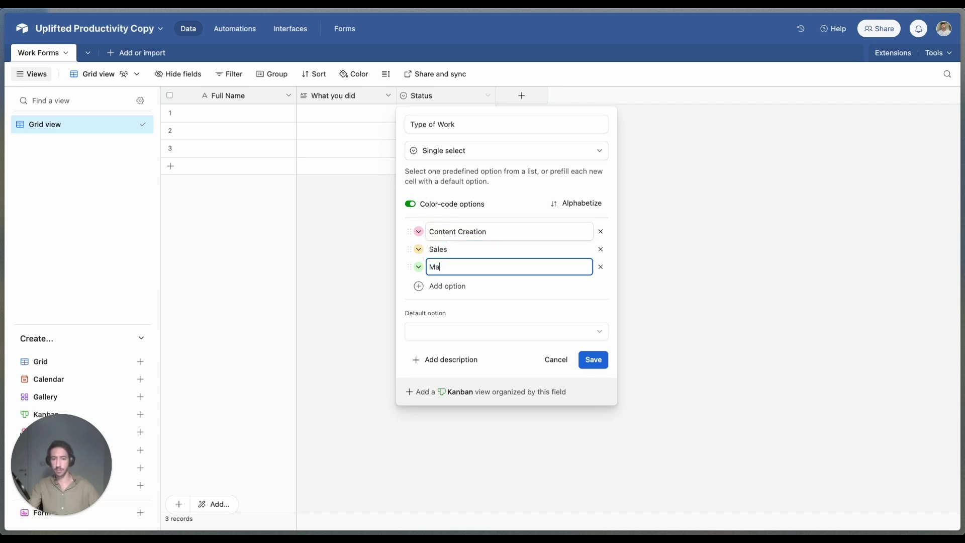
type("rketing")
key("Return")
type("Operations")
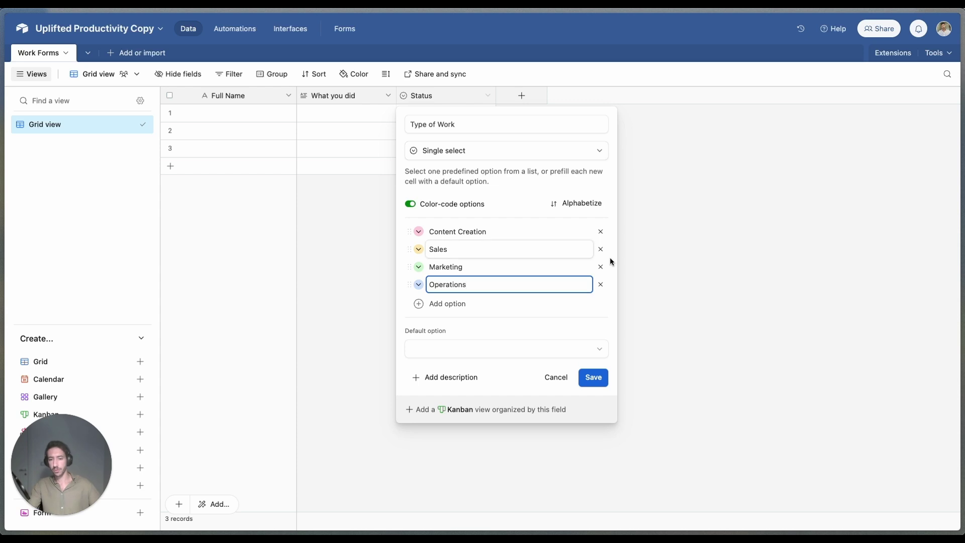
left_click(457, 303)
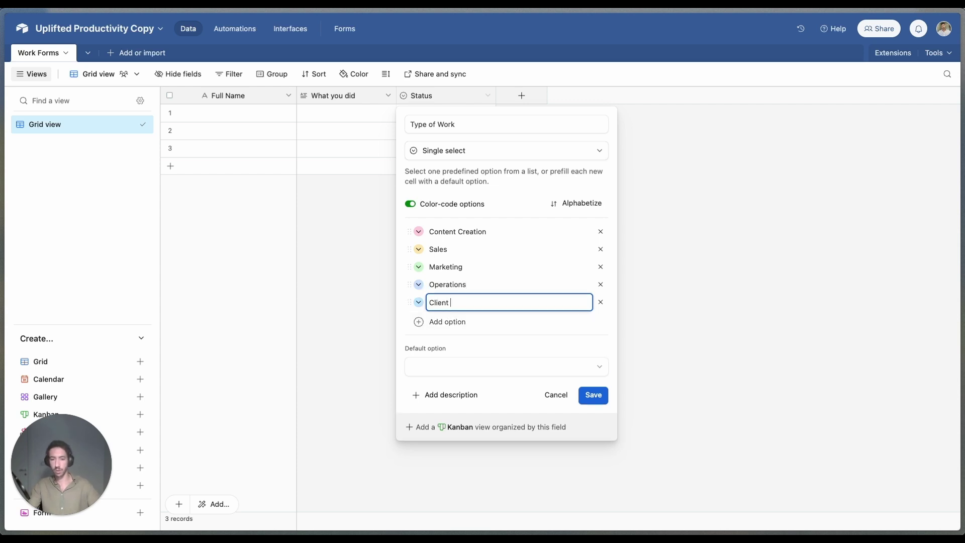
key("Return")
left_click(522, 96)
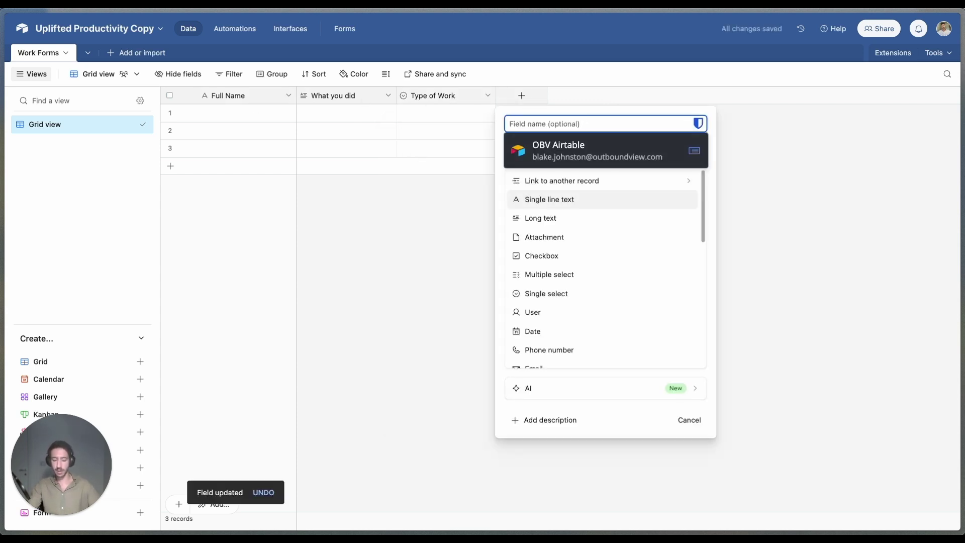
Step: Add an 'Hour' Number field using the whole-number 3456 format
type("Hour")
key("Tab")
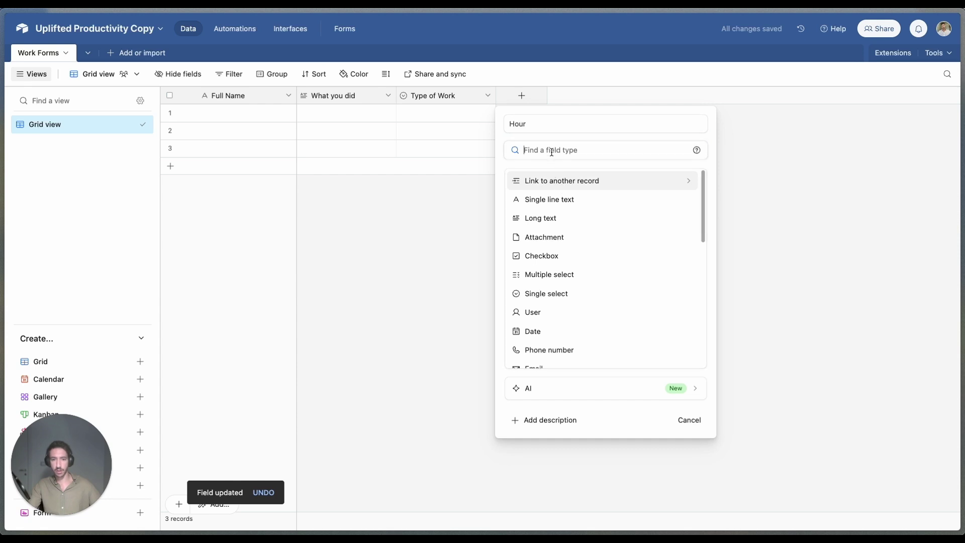
type("numb")
key("Return")
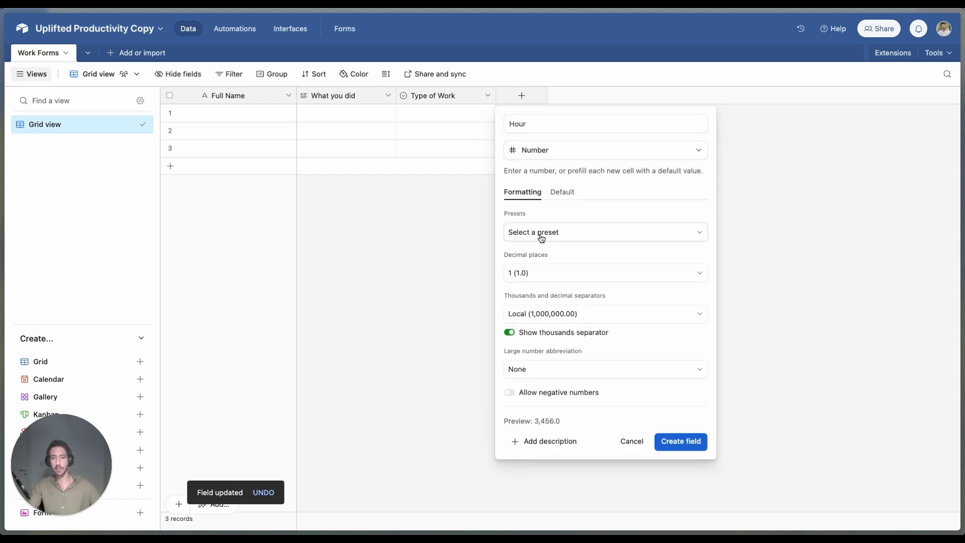
left_click(539, 233)
left_click(550, 317)
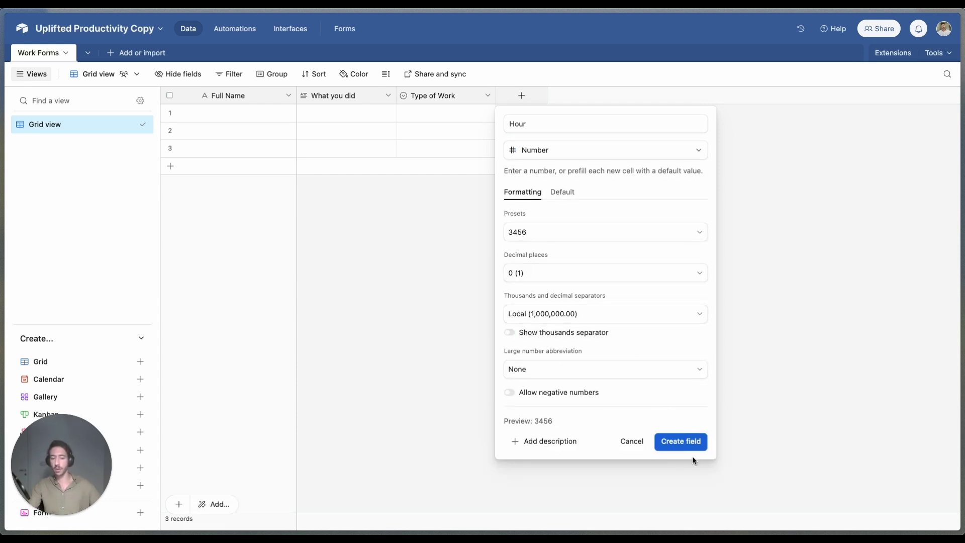
left_click(682, 442)
Step: Reorder the columns so Type of Work precedes What you did and Hour sits last
left_click_drag(513, 96, 297, 96)
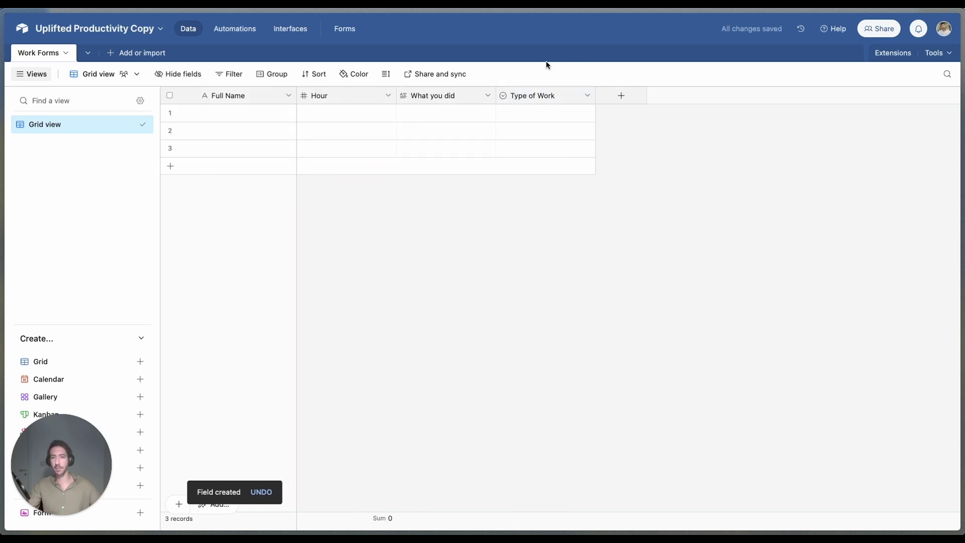
left_click_drag(536, 94, 398, 96)
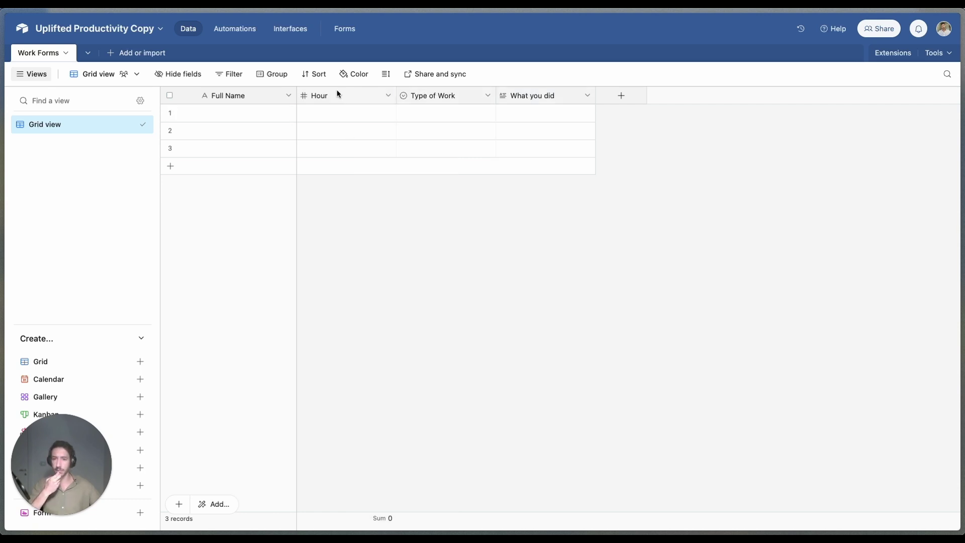
left_click_drag(335, 94, 599, 94)
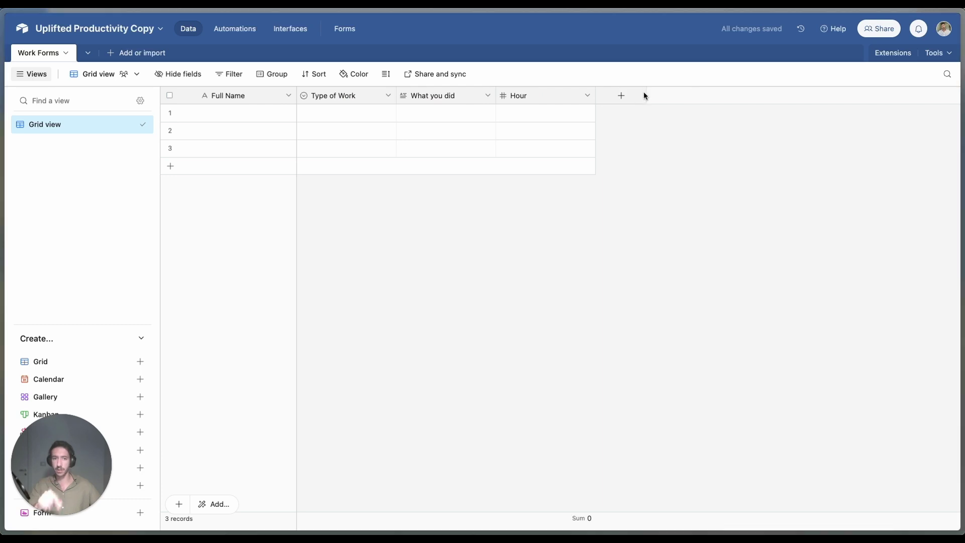
Step: Add a 'Date' field with the ISO date format
left_click(619, 96)
type("Date")
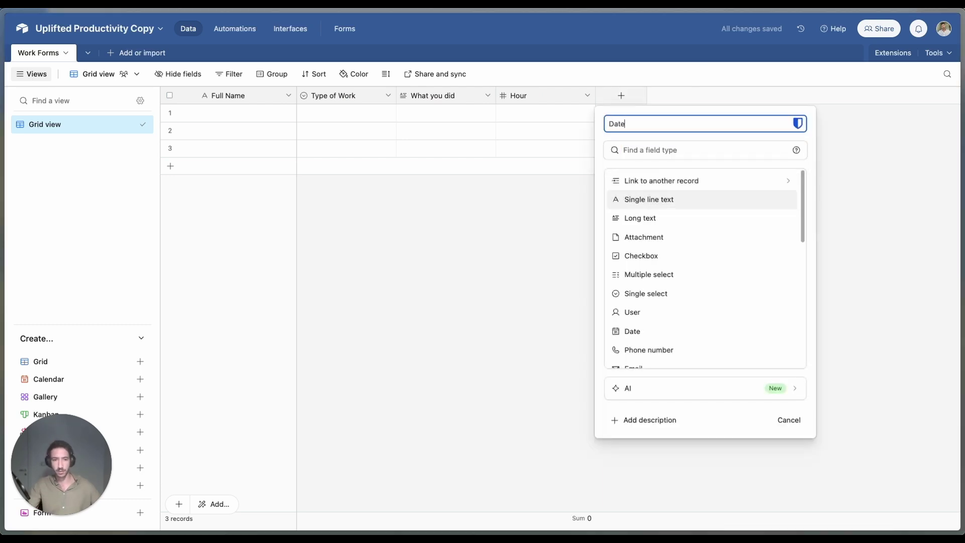
left_click(661, 150)
type("Date")
left_click(657, 180)
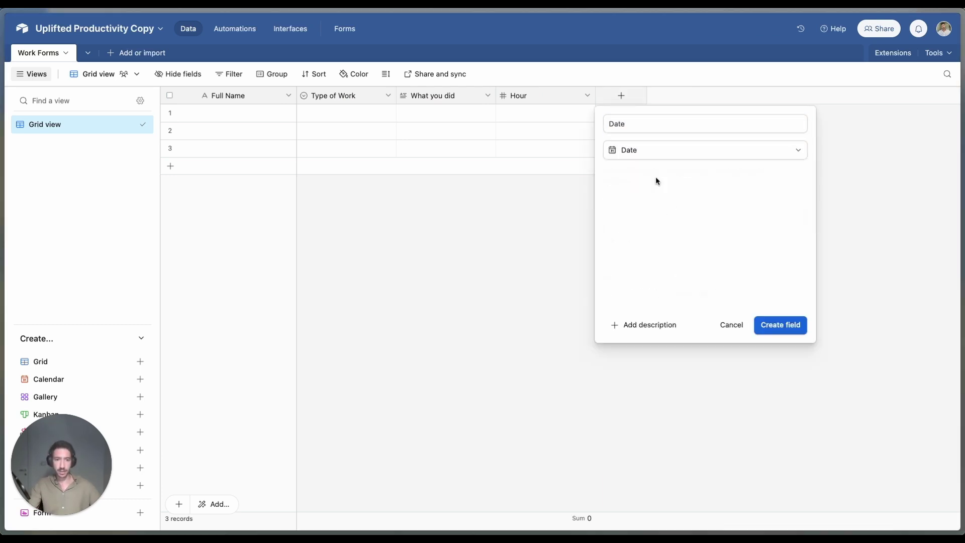
left_click(657, 227)
left_click(650, 338)
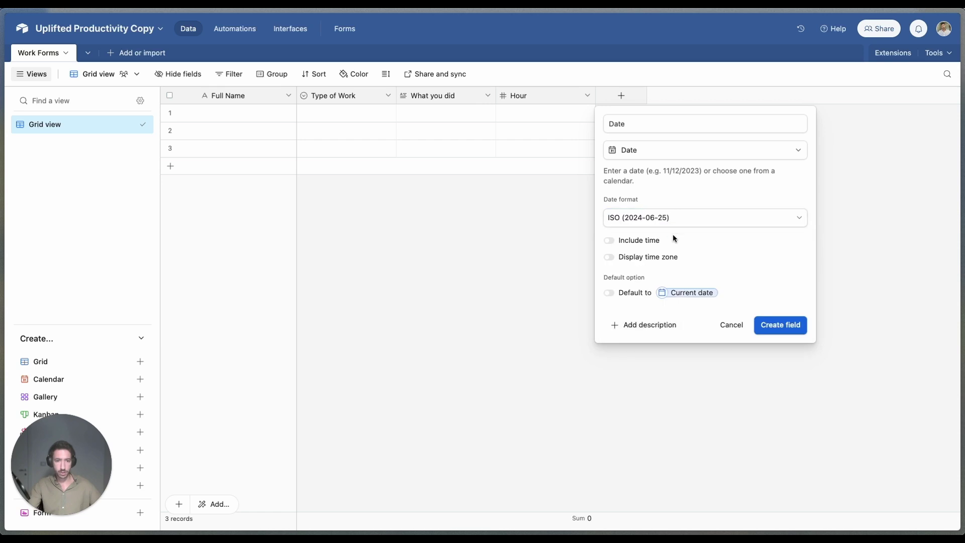
left_click(782, 325)
Step: Name the second table Daily Inputs and make its primary field an ISO-format 'Date' field
left_click_drag(626, 93, 301, 96)
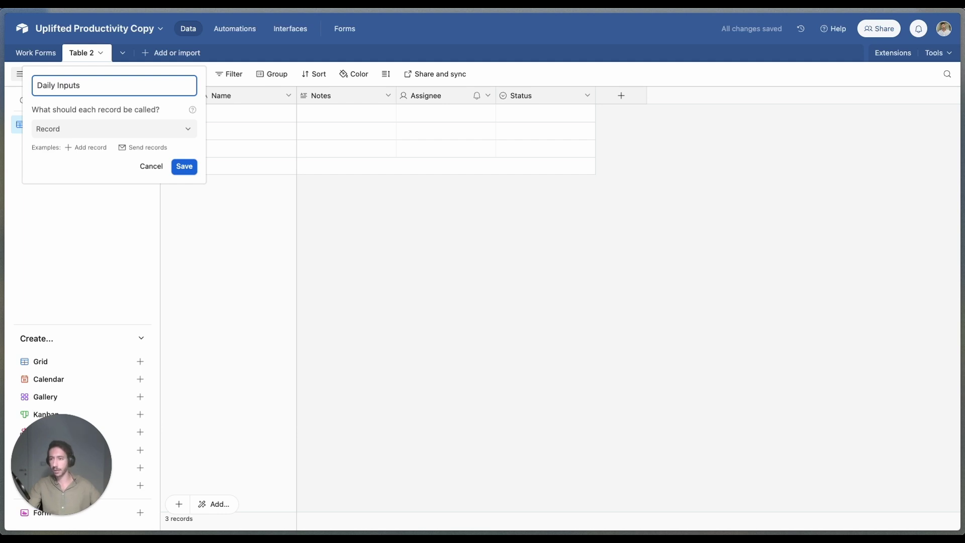
left_click(190, 168)
left_click(289, 96)
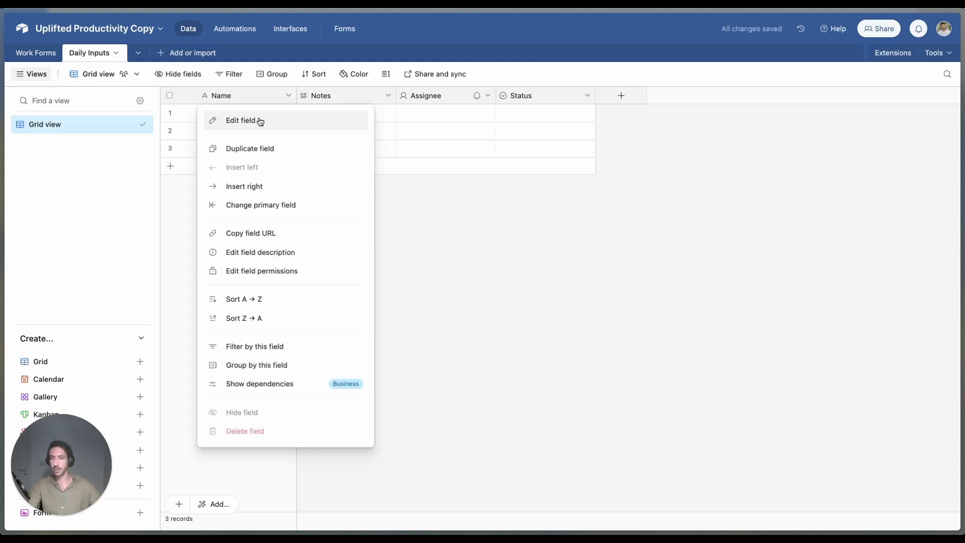
left_click(258, 121)
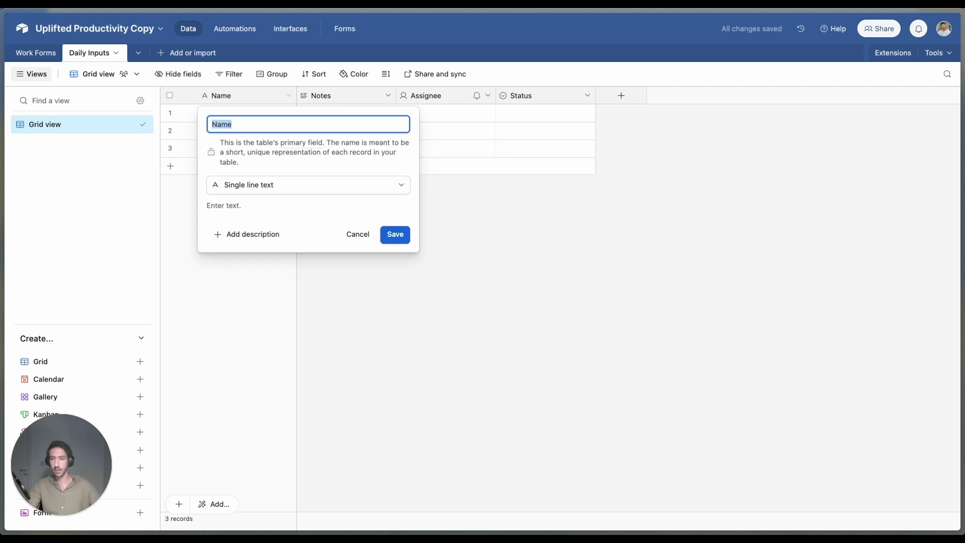
type("Date")
left_click(226, 185)
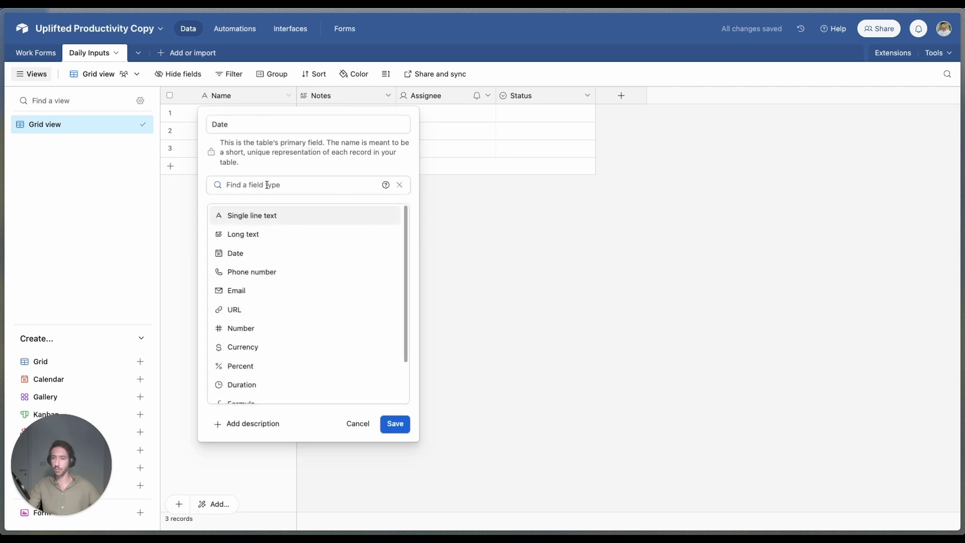
type("Date")
left_click(261, 215)
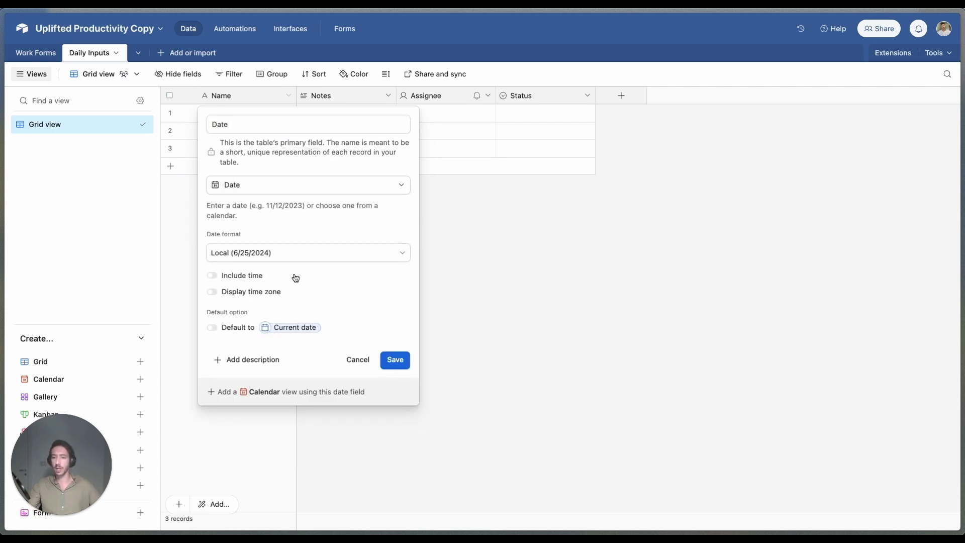
left_click(284, 258)
left_click(254, 375)
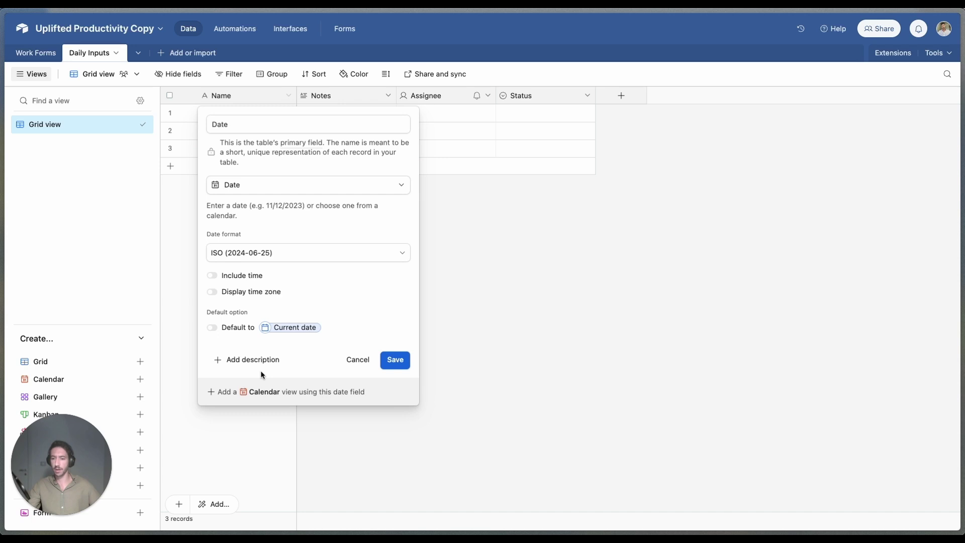
left_click(394, 360)
Step: Delete the Notes, Assignee and Status fields from Daily Inputs
left_click(388, 95)
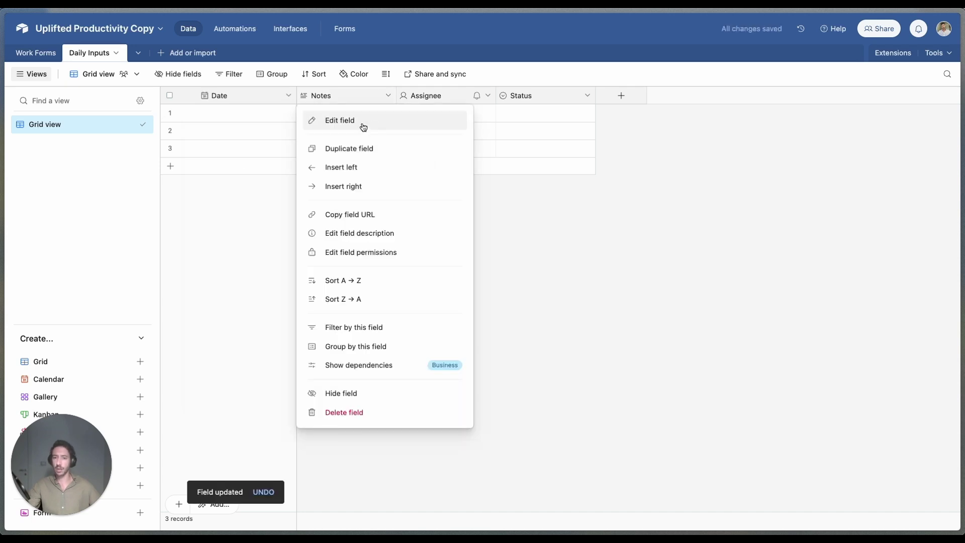
left_click(375, 413)
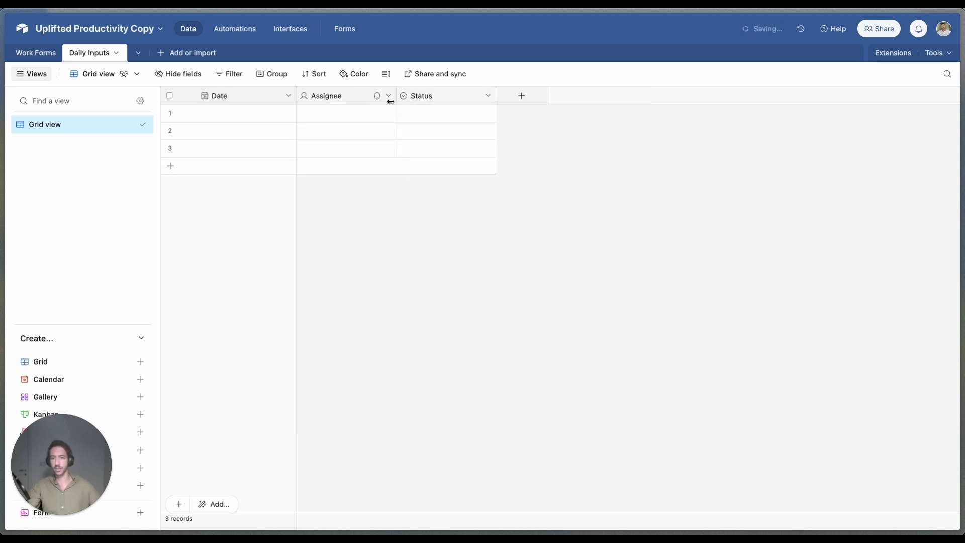
left_click(389, 96)
left_click(363, 412)
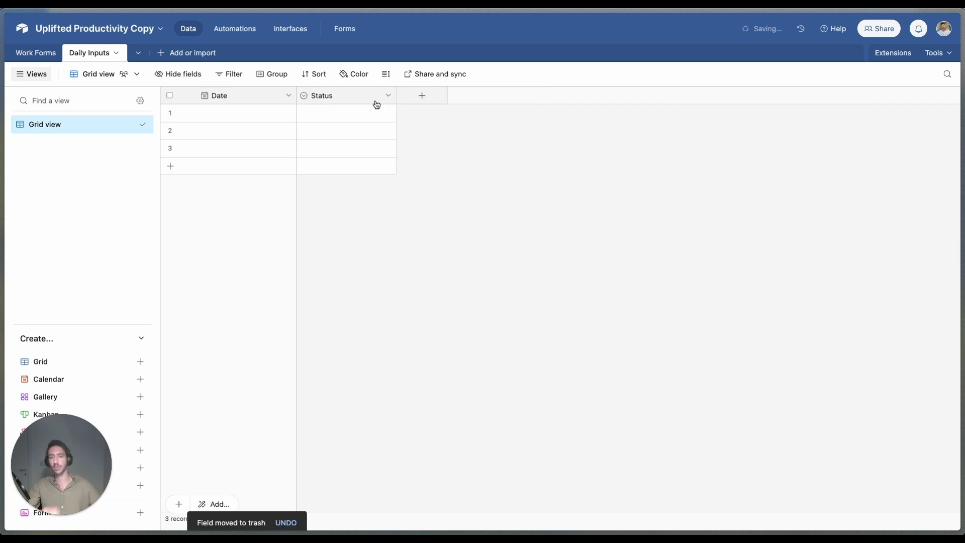
left_click(388, 96)
left_click(363, 412)
Step: Add Number fields Cold Email Sent, Youtube videos, LinkedIn posts and Sales Calls Booked
left_click(340, 97)
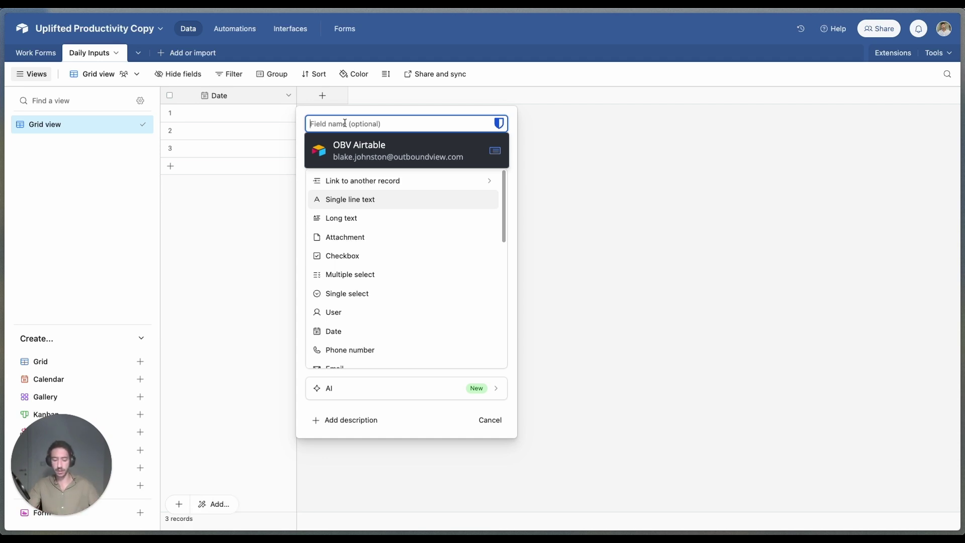
type("C")
key("BackSpace")
type("C")
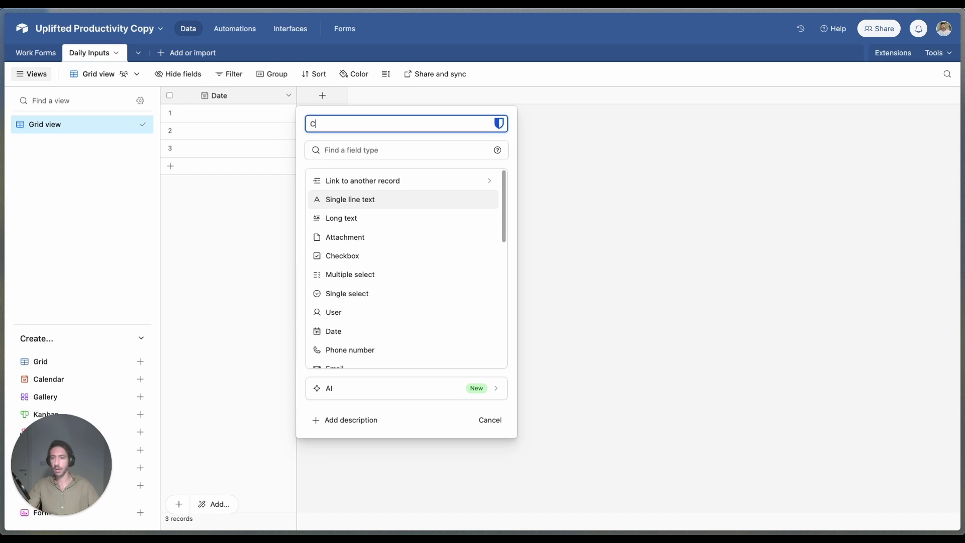
type("old Email Sent")
key("Return")
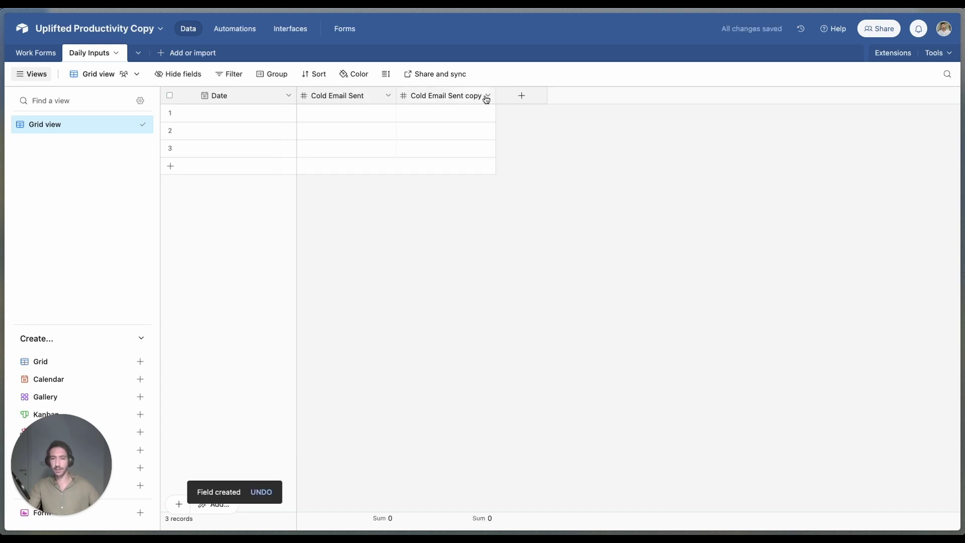
double_click(487, 100)
type("Youtube")
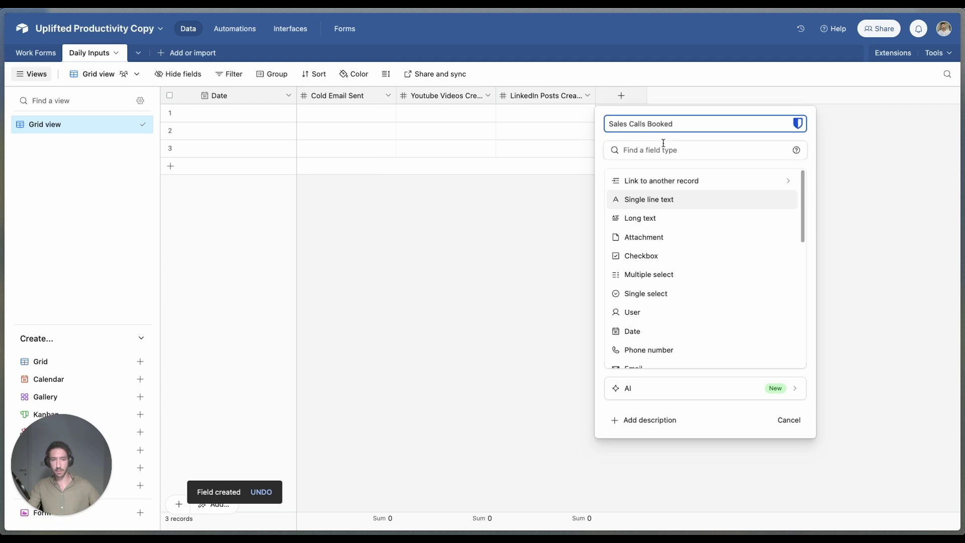
type("numb")
key("Return")
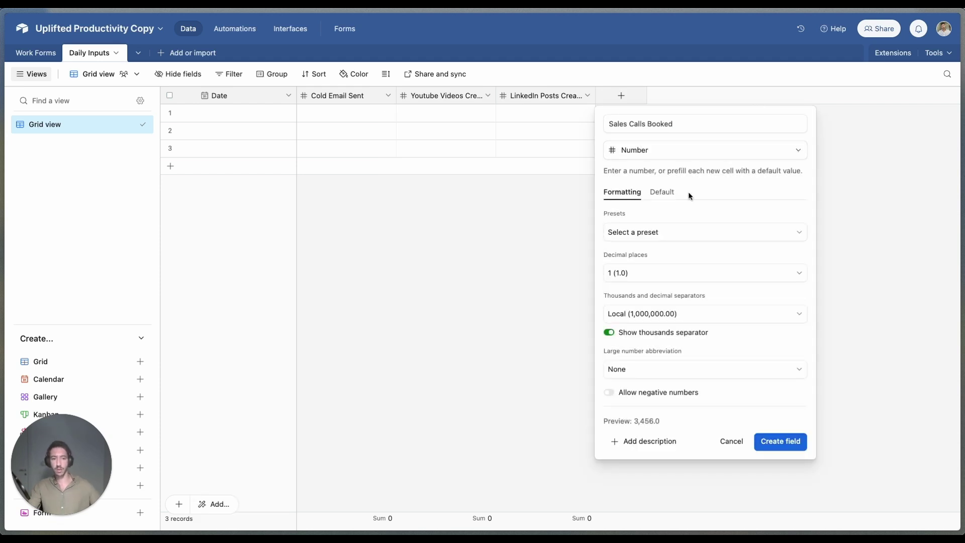
left_click(696, 232)
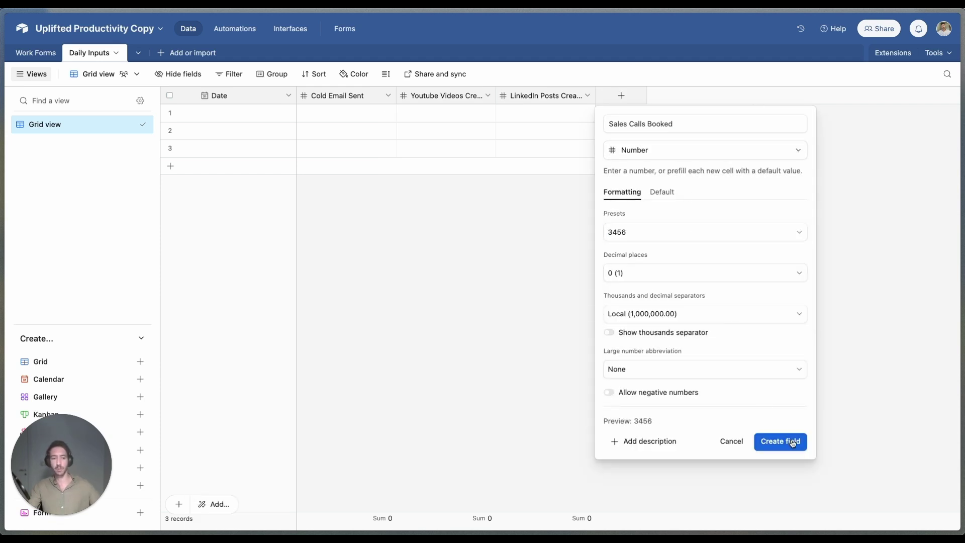
left_click(793, 441)
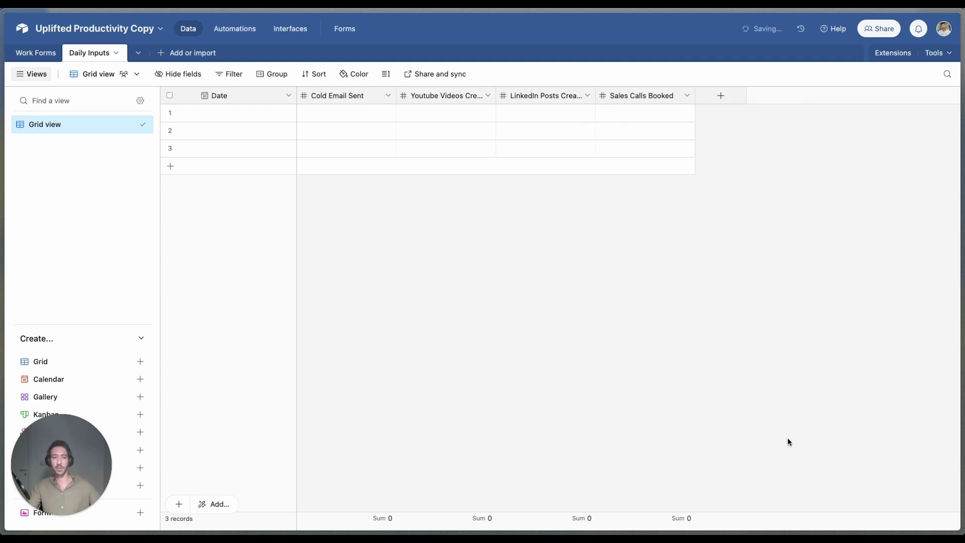
left_click(131, 124)
Step: Duplicate the grid view as 'Personal Metrics' and hide its four number fields
left_click(193, 197)
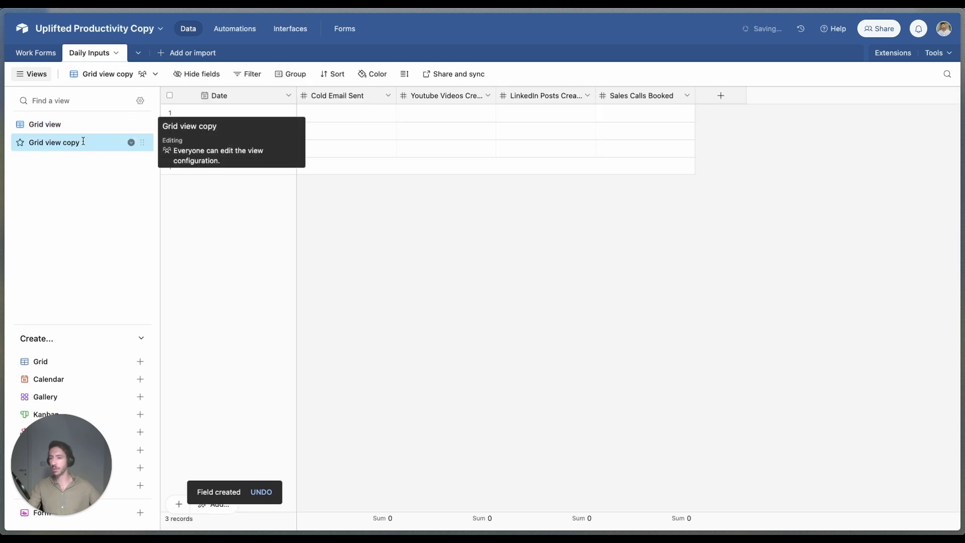
double_click(83, 141)
type("Pero")
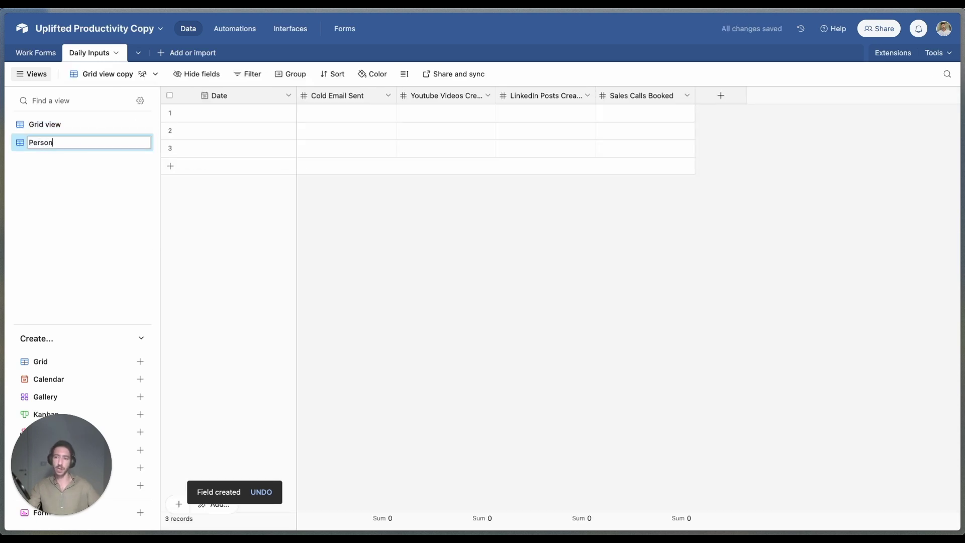
type("nal m")
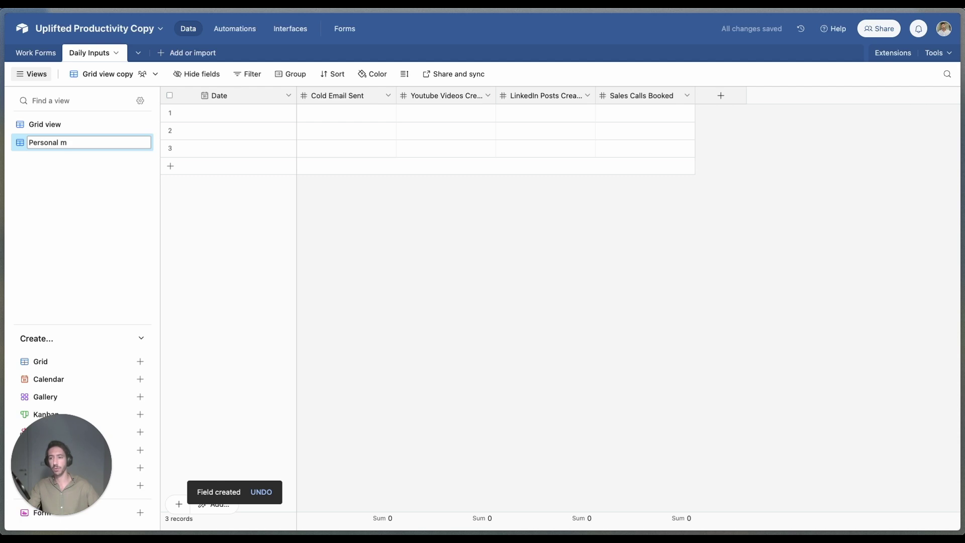
type("etrMetrics")
key("Return")
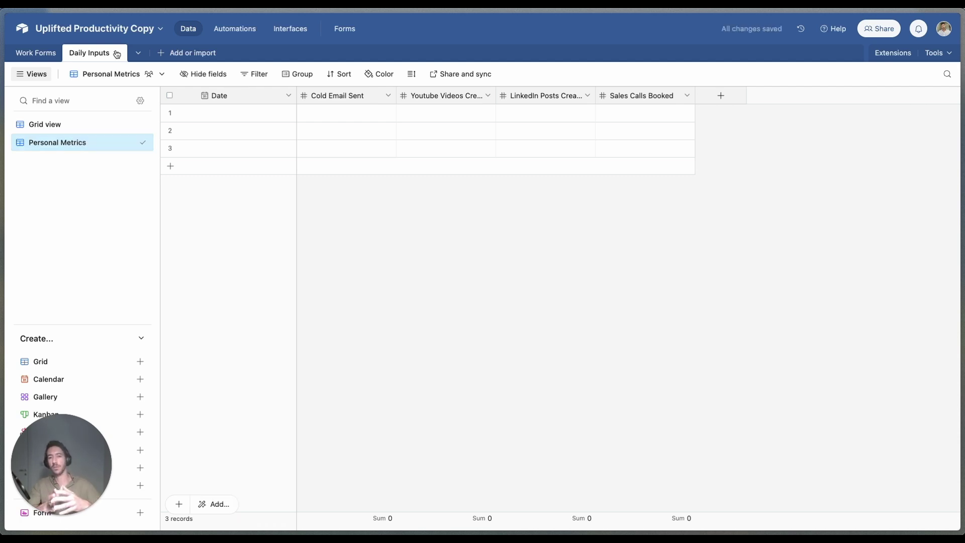
left_click(198, 74)
left_click(214, 122)
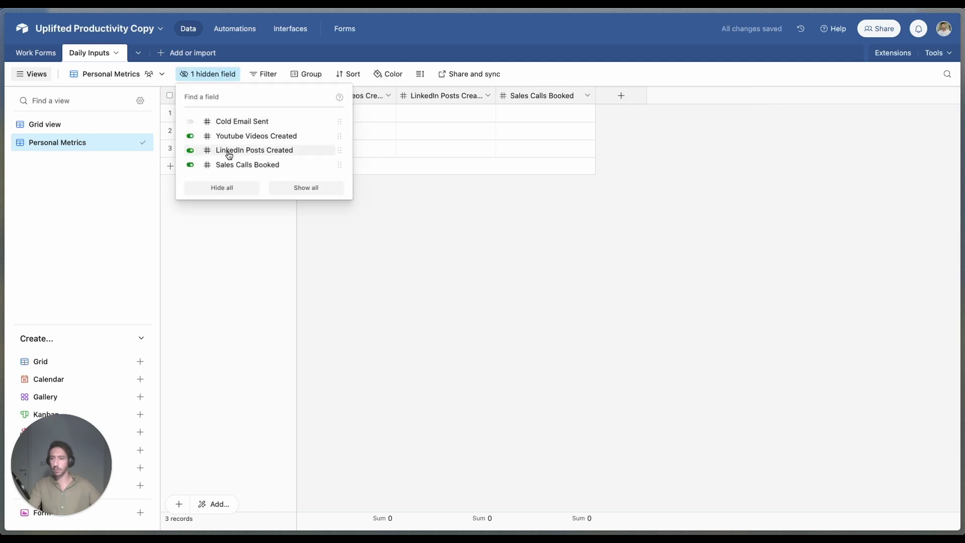
left_click(227, 151)
left_click(226, 135)
left_click(224, 165)
left_click(618, 155)
Step: Add 'Workout' and 'Meditation' Checkbox fields to the Personal Metrics view
left_click(320, 95)
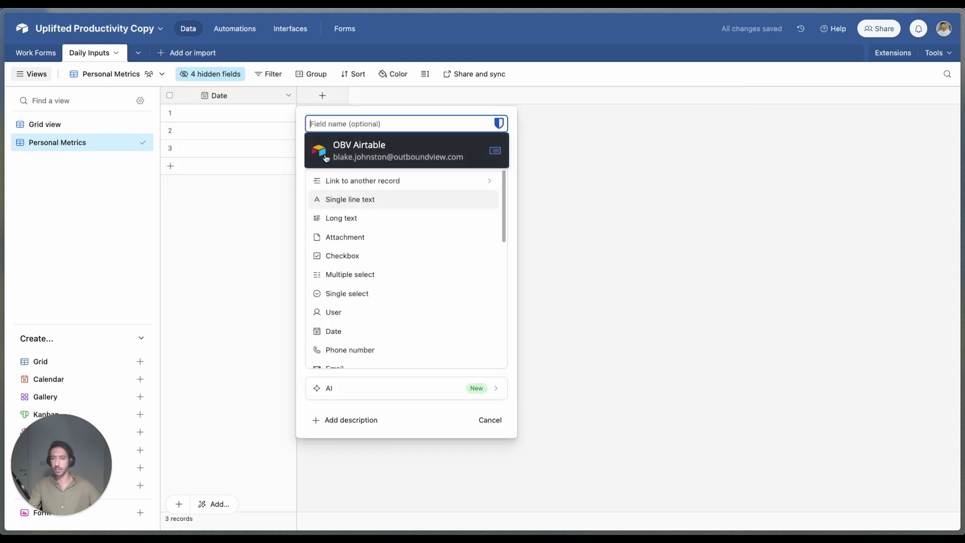
type("Wor")
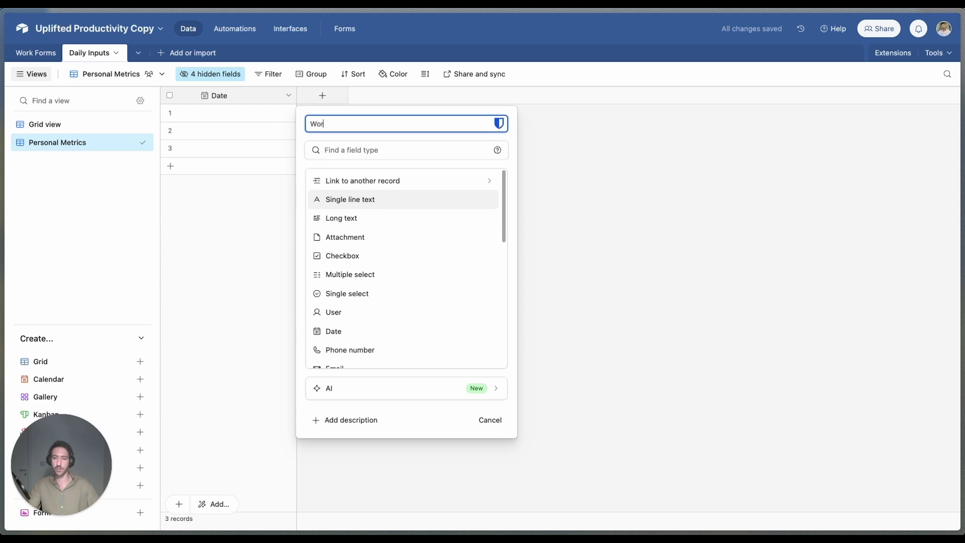
type("kout")
key("Tab")
type("Check")
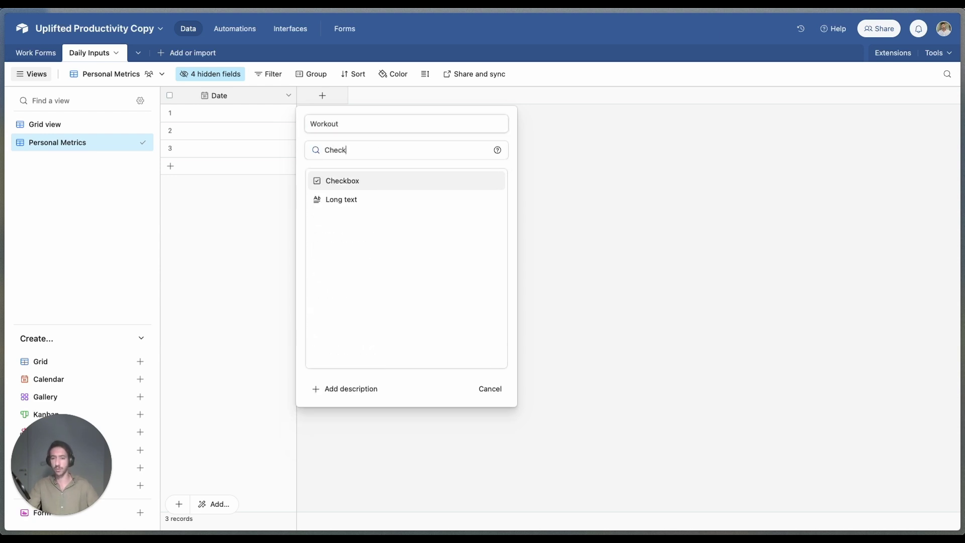
key("Return")
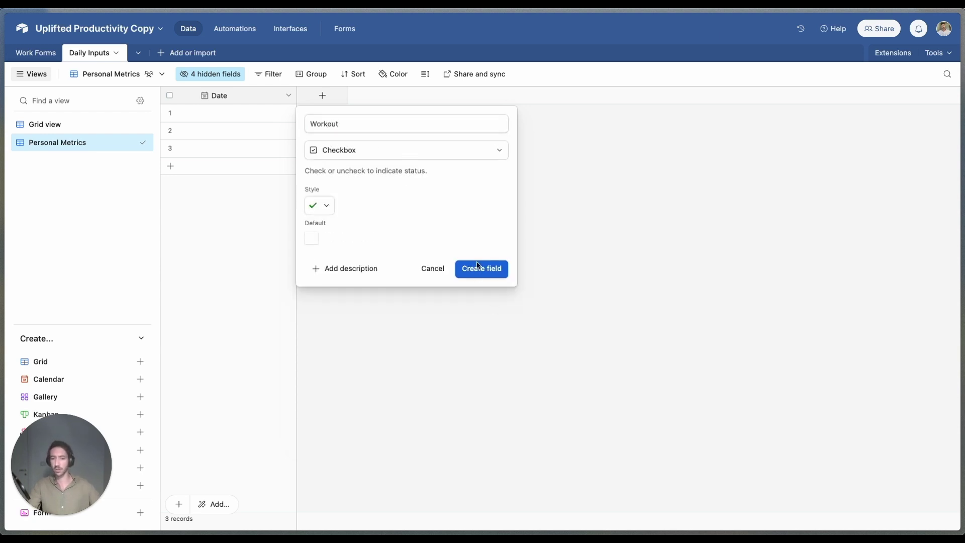
left_click(477, 268)
left_click(423, 96)
type("M")
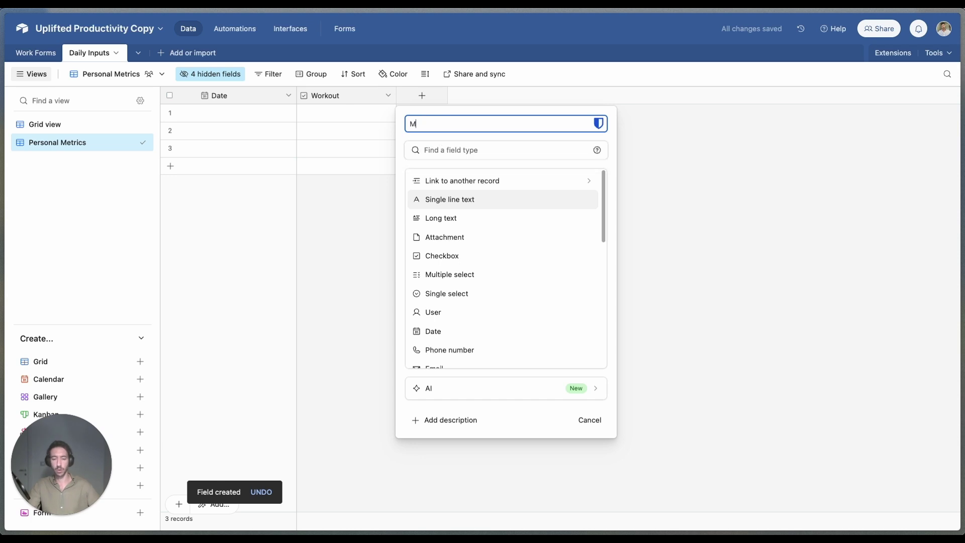
type("editation")
key("Tab")
type("check")
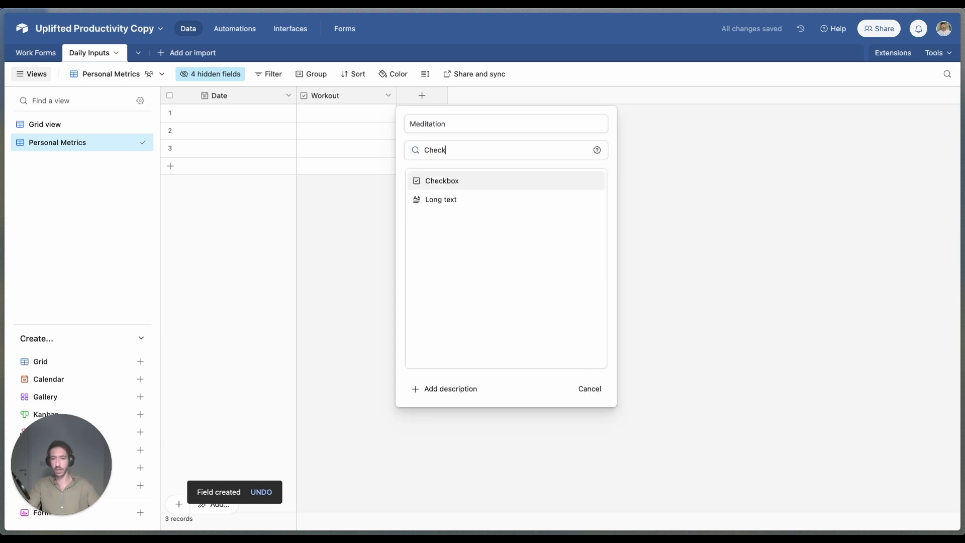
key("Return")
left_click(602, 273)
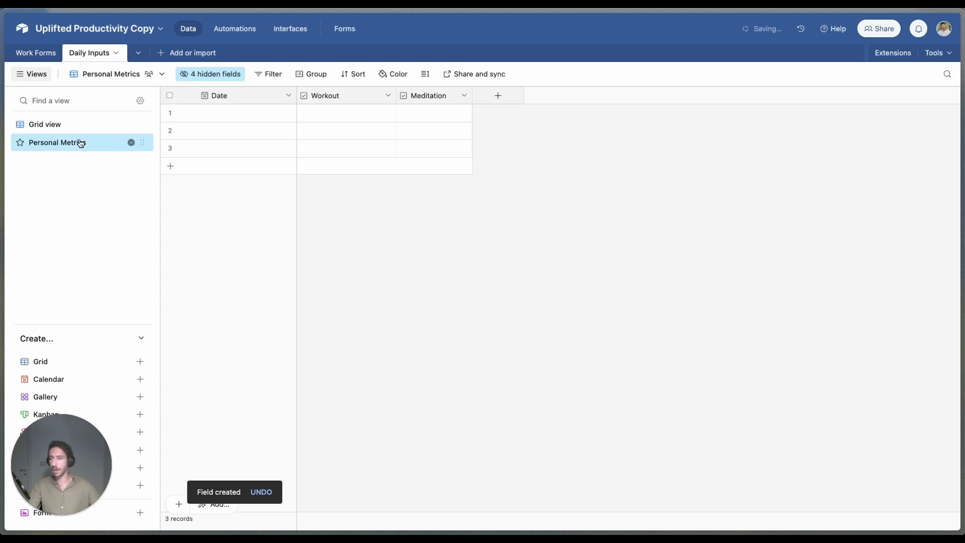
left_click(45, 124)
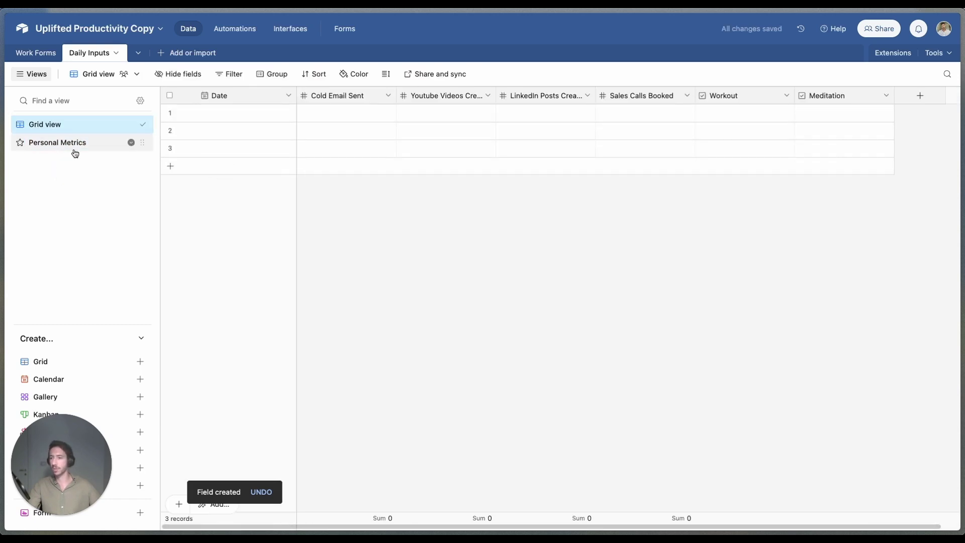
Step: Add a new table named 'Starting Metrics'
left_click(160, 53)
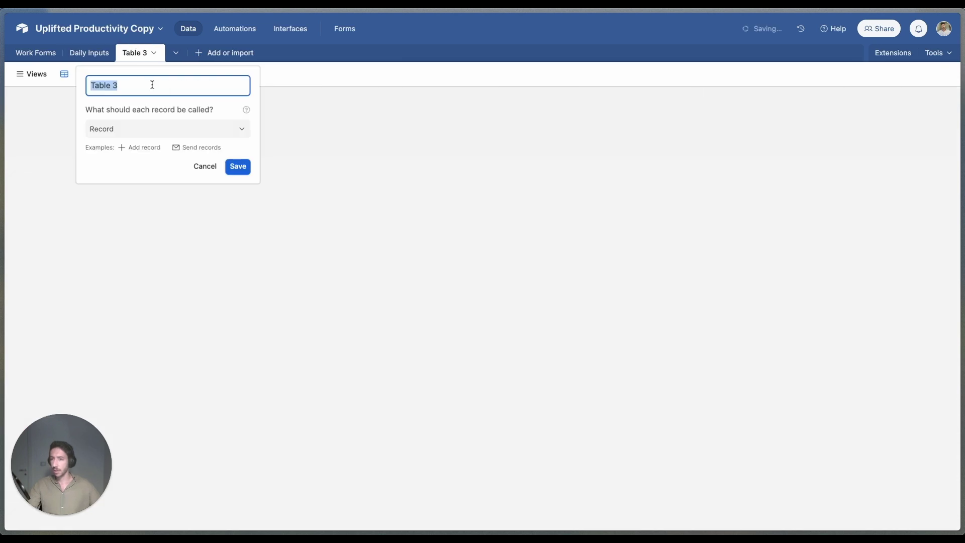
key("BackSpace")
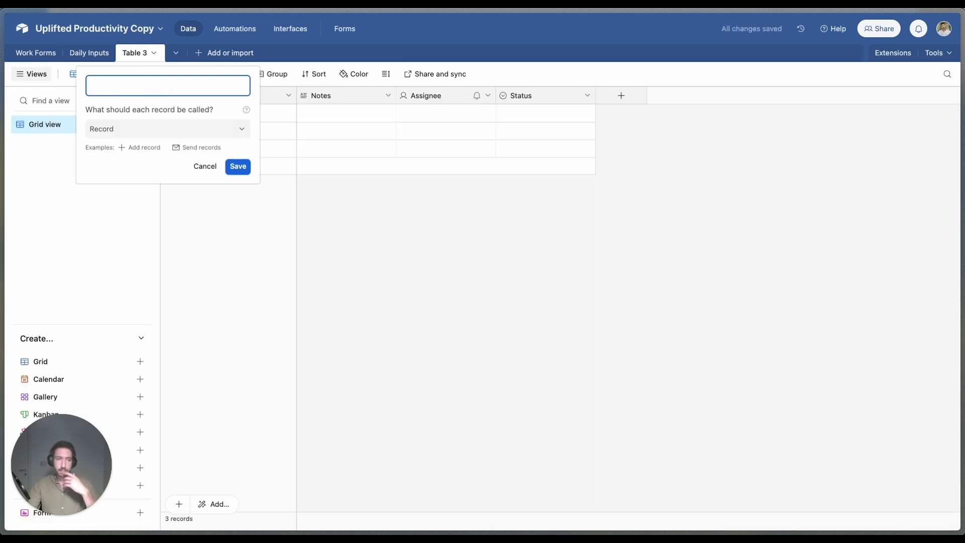
type("Start")
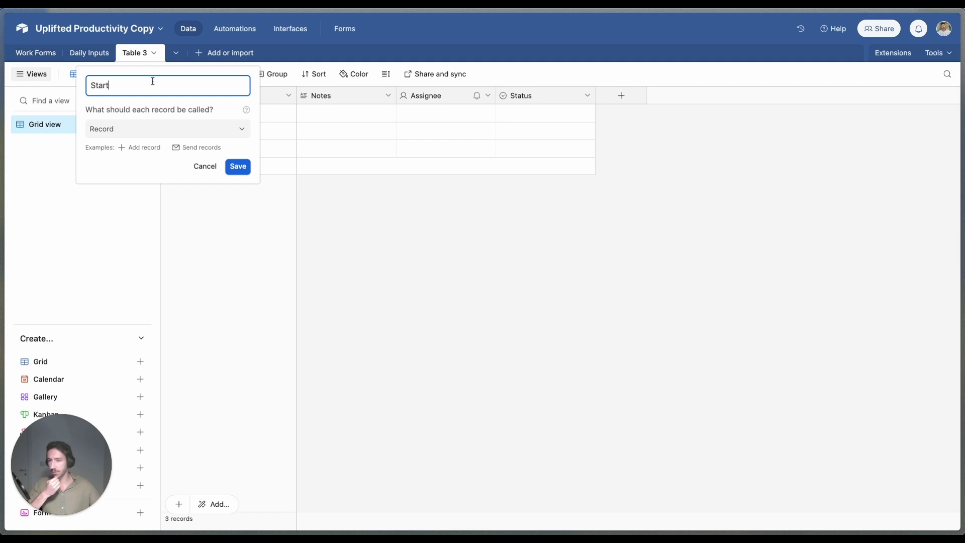
type("ing Metrics")
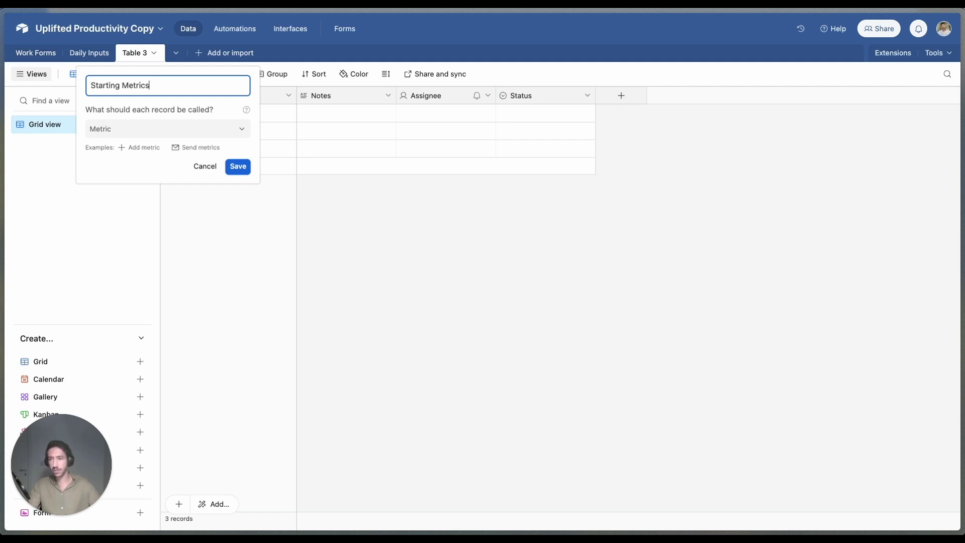
left_click(245, 170)
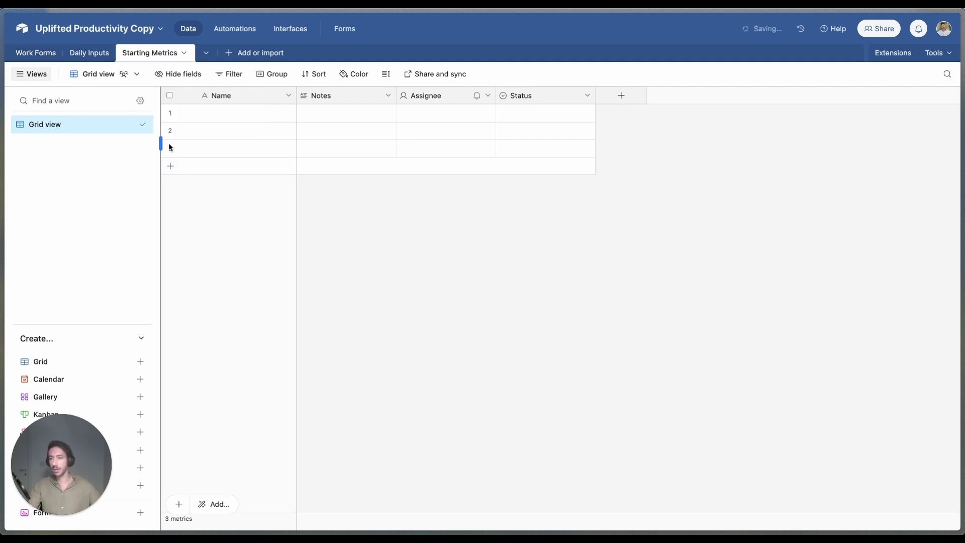
Step: Delete records 2 and 3, leaving a single empty record
left_click(169, 131)
left_click(170, 147)
right_click(171, 146)
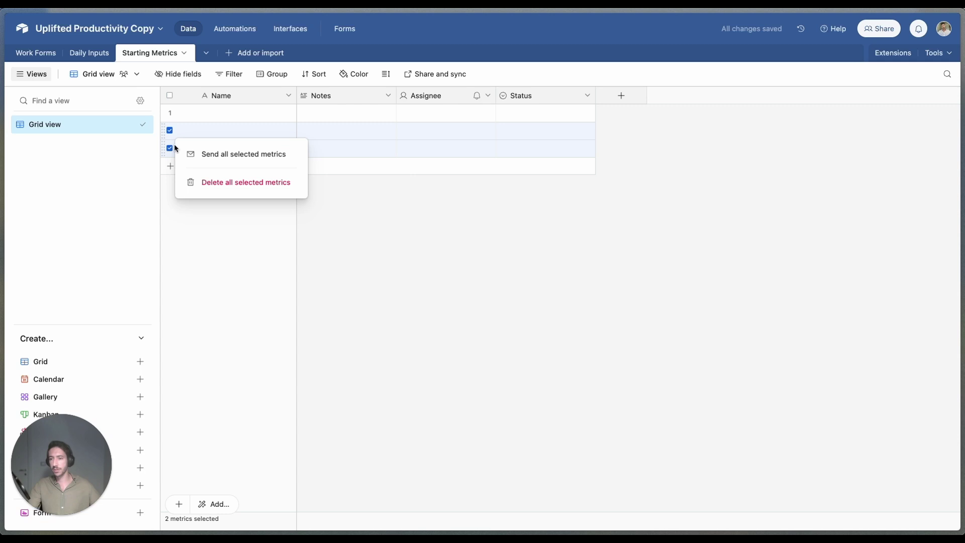
left_click(202, 183)
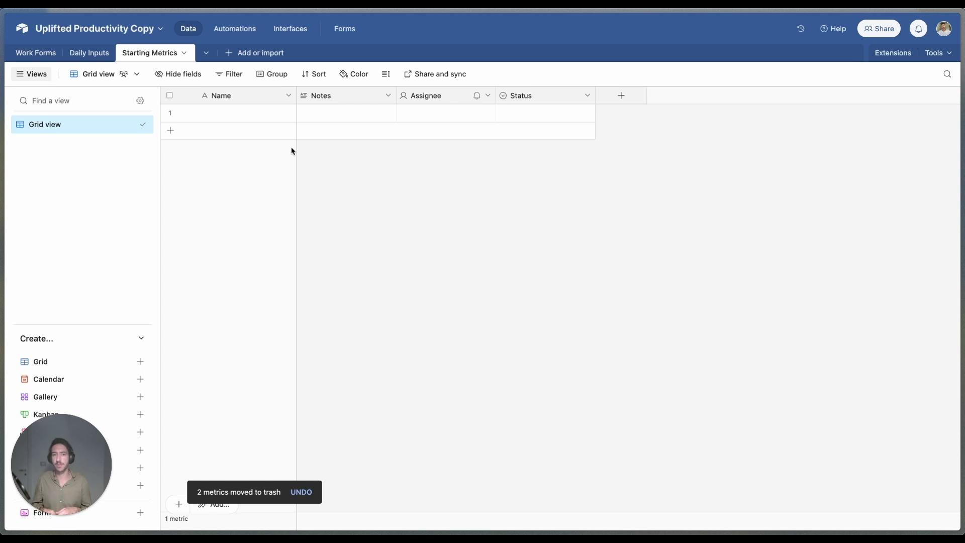
left_click(388, 96)
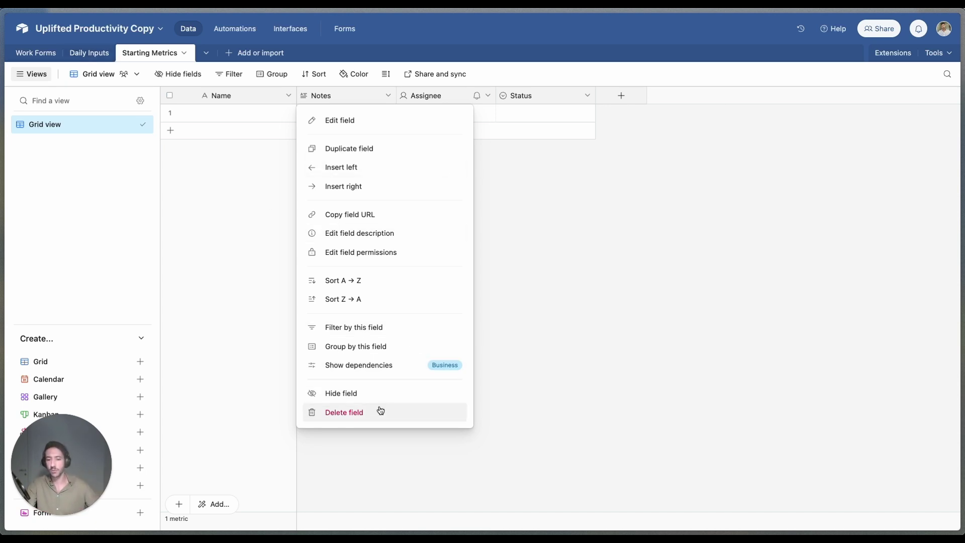
Step: Delete the Notes, Assignee and Status fields from Starting Metrics
left_click(343, 413)
left_click(388, 95)
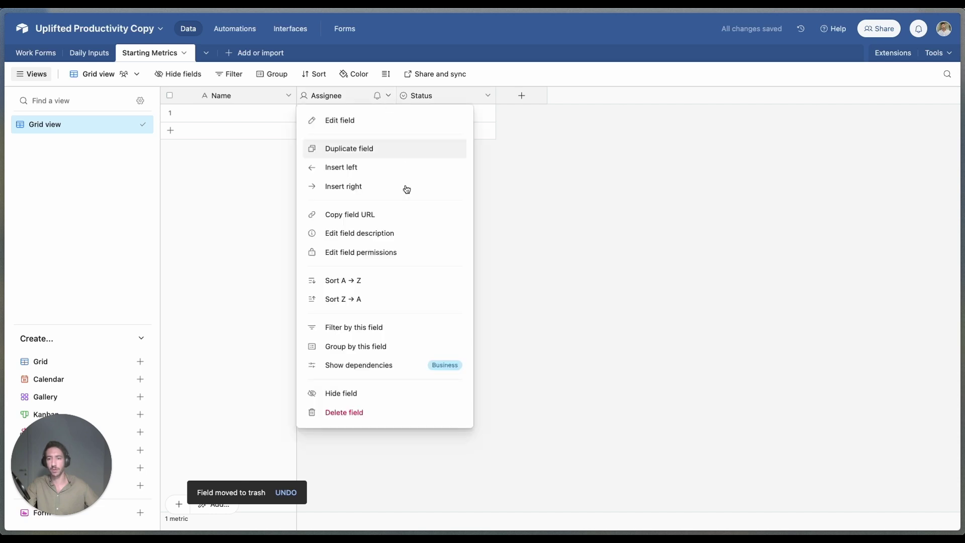
left_click(344, 412)
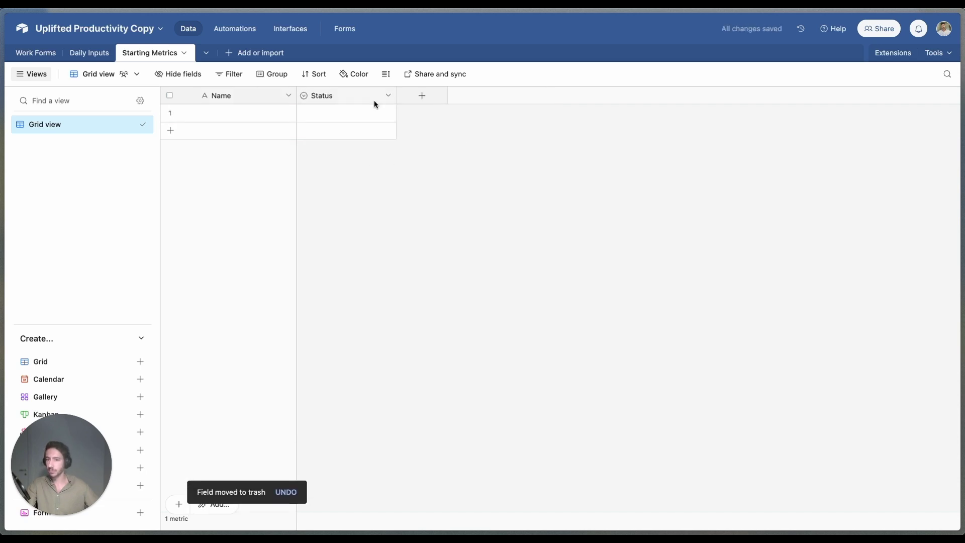
left_click(387, 96)
left_click(343, 410)
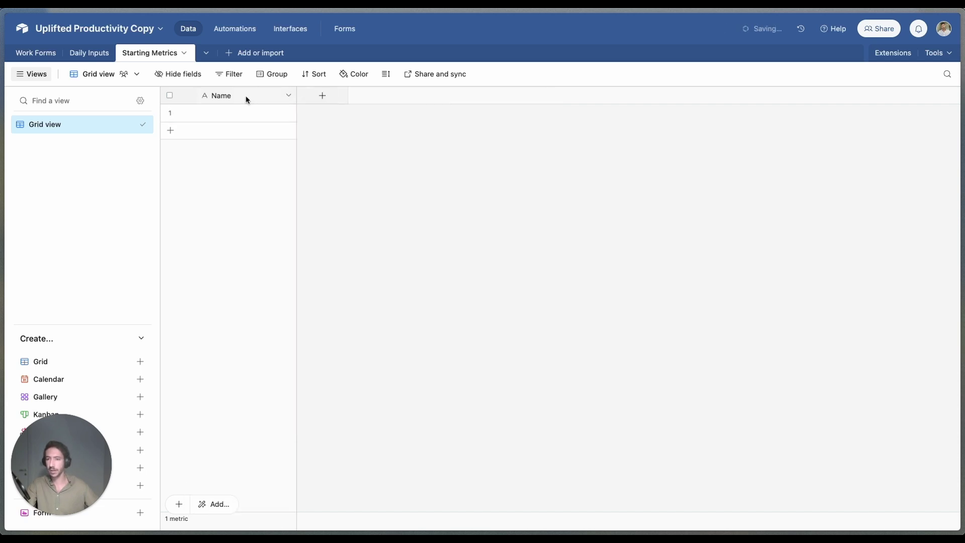
Step: Enter a person's full name in the first record's Name cell
double_click(269, 108)
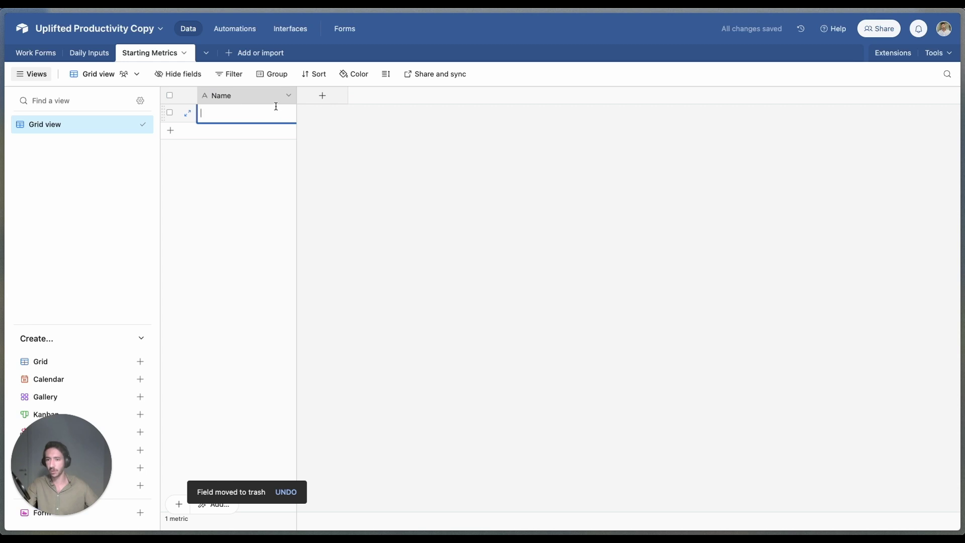
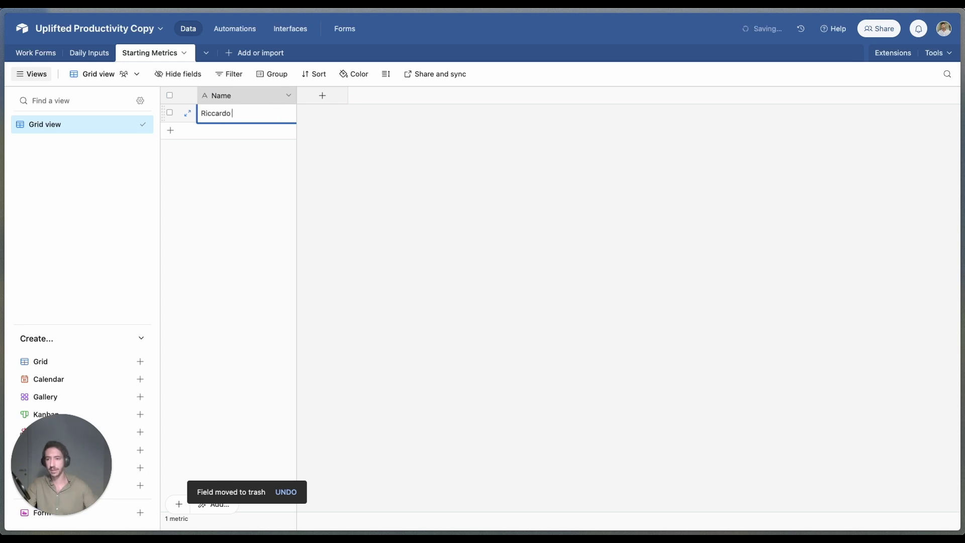
left_click(481, 228)
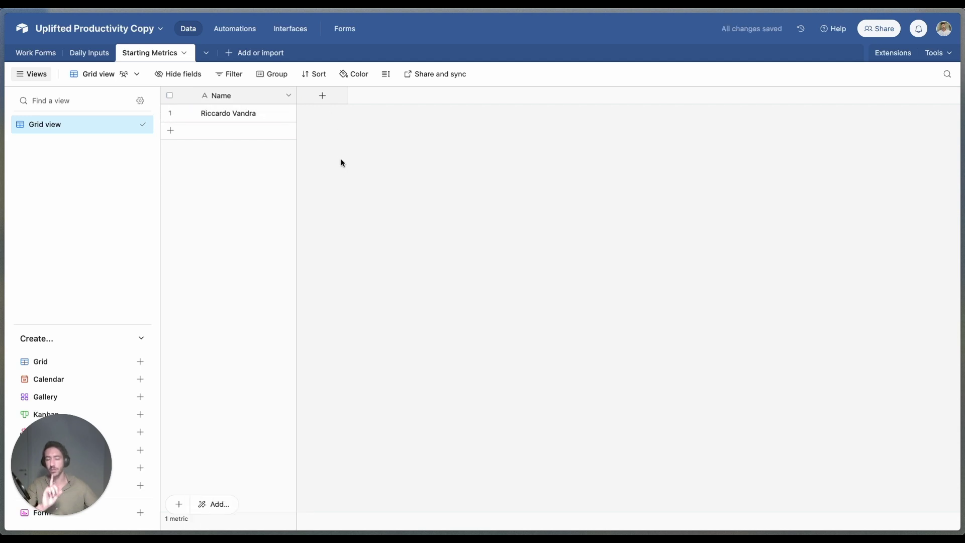
Step: Add a Youtube Goal number field in Starting Metrics, described as the yearly Youtube goal of videos
left_click(329, 100)
type("Youtube Goal")
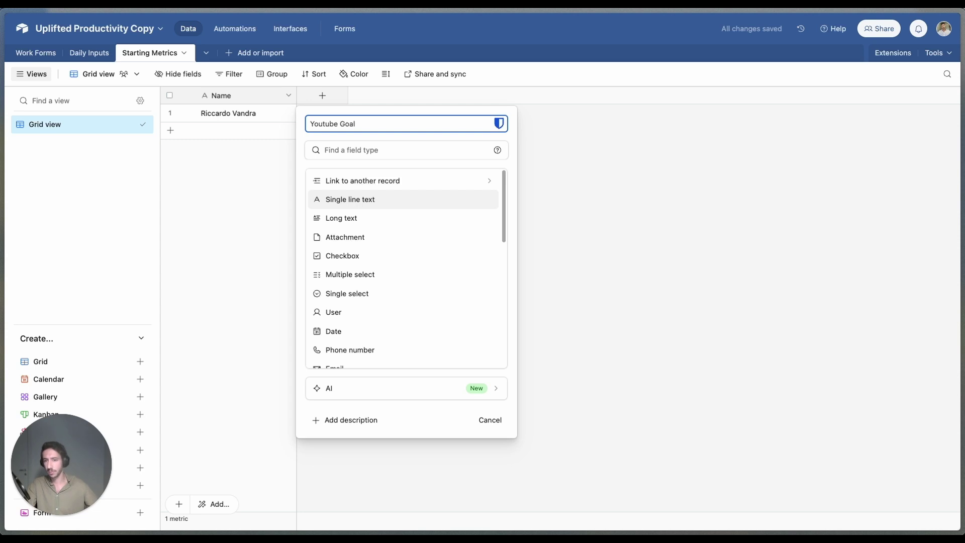
key("Tab")
type("num")
key("Return")
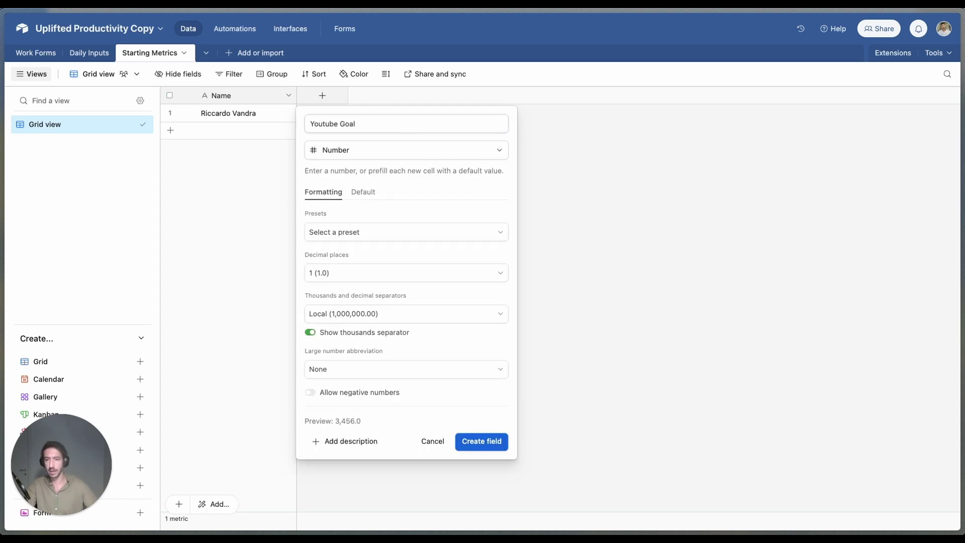
left_click(357, 233)
left_click(357, 233)
left_click(357, 233)
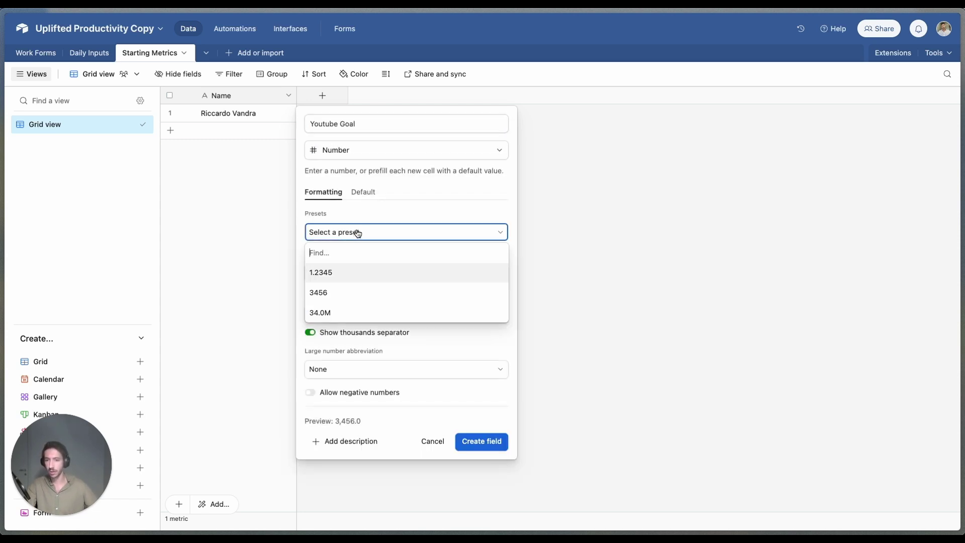
left_click(357, 233)
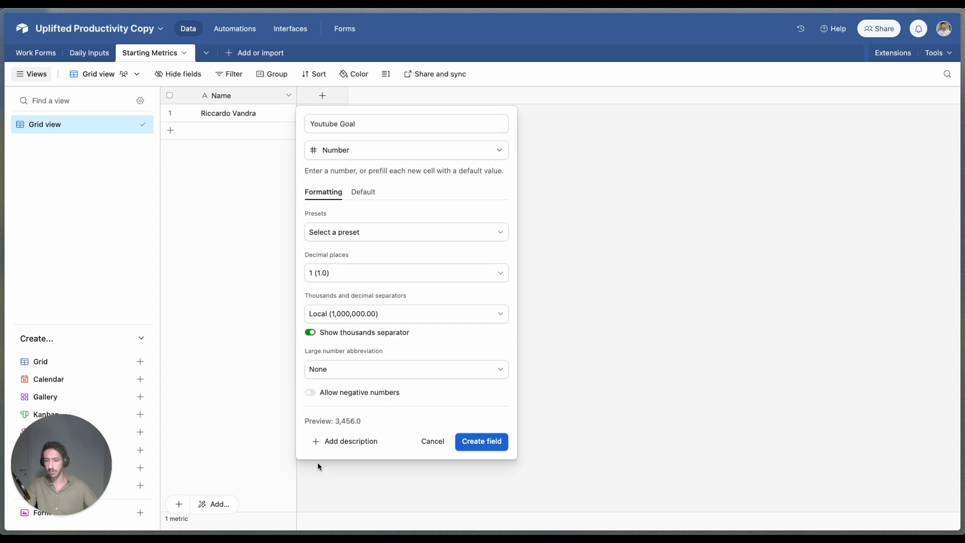
left_click(352, 442)
type("Yearly Youtube Goal of videos")
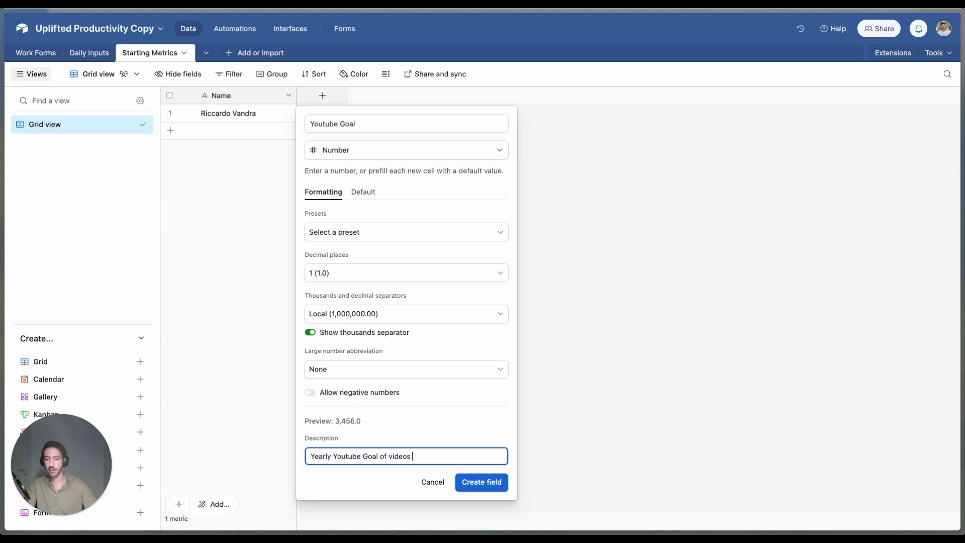
key("Return")
Step: Look through the Daily Inputs and Work Forms tables, ending back on Starting Metrics
left_click(100, 54)
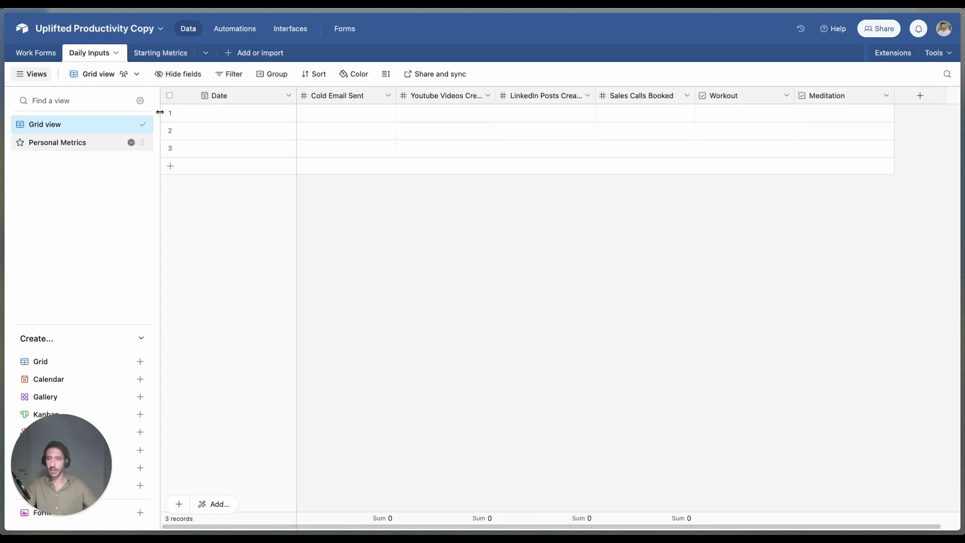
left_click(161, 53)
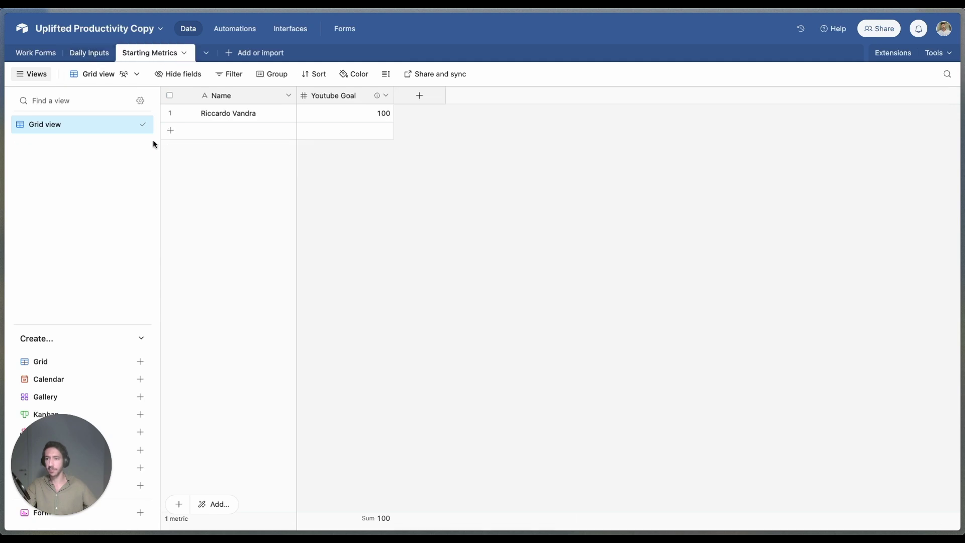
left_click(36, 53)
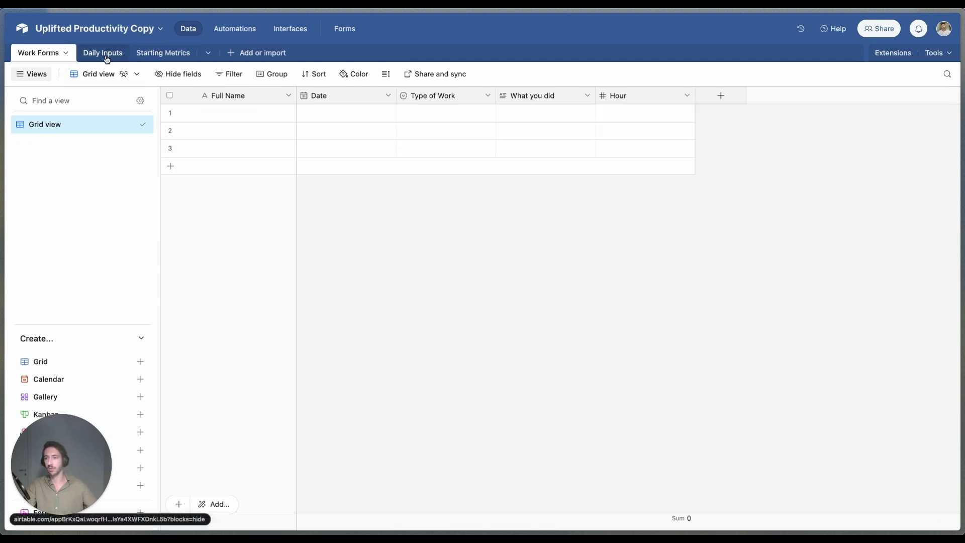
left_click(106, 56)
left_click(171, 53)
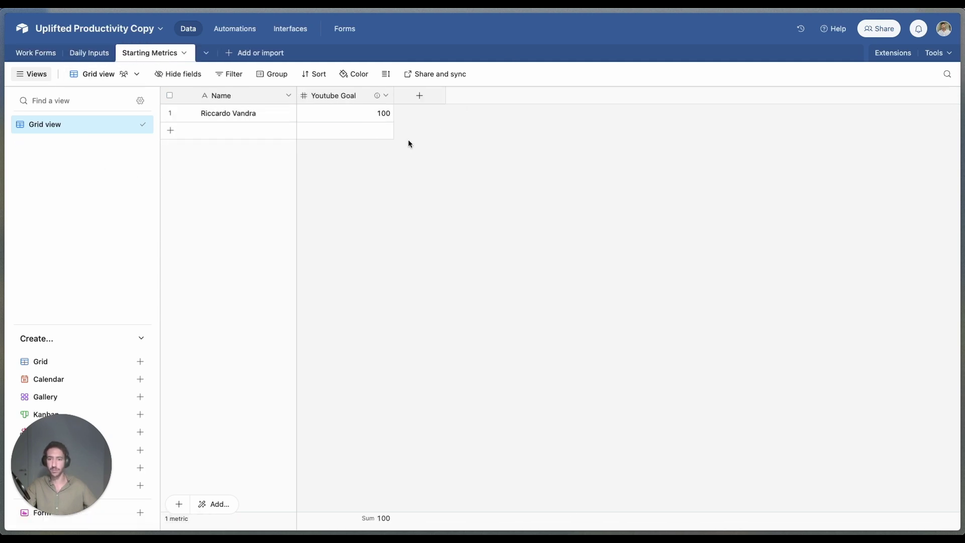
Step: Add a Daily Inputs field to Starting Metrics that links to the Daily Inputs table
left_click(414, 99)
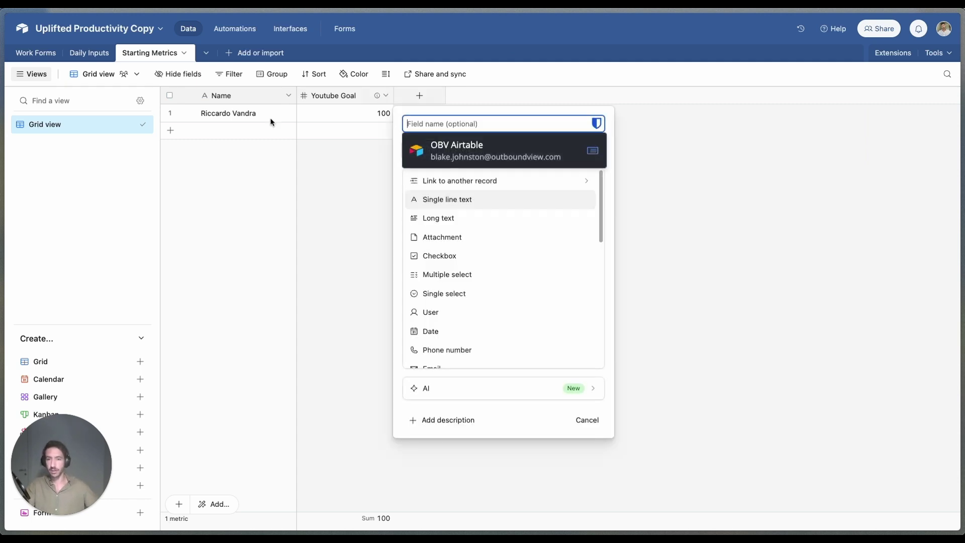
left_click(459, 183)
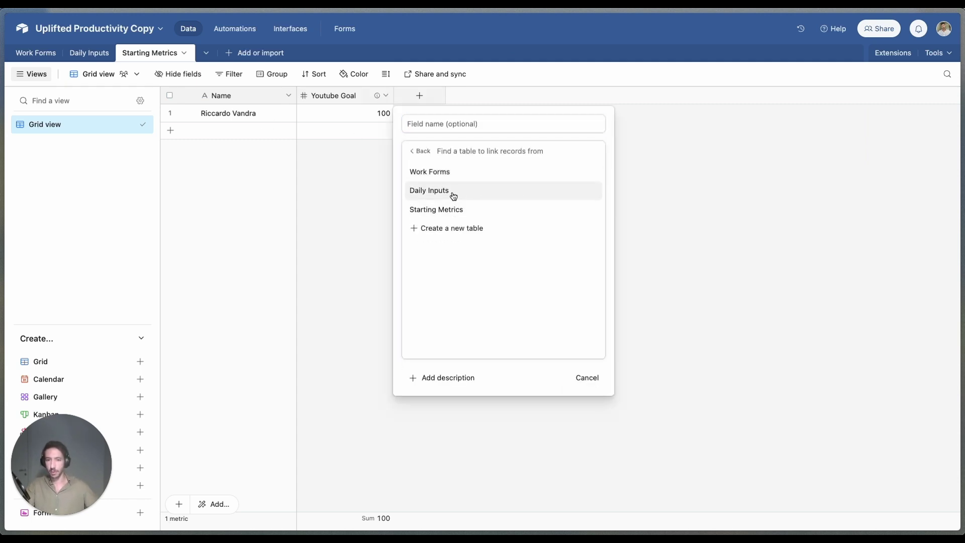
left_click(452, 191)
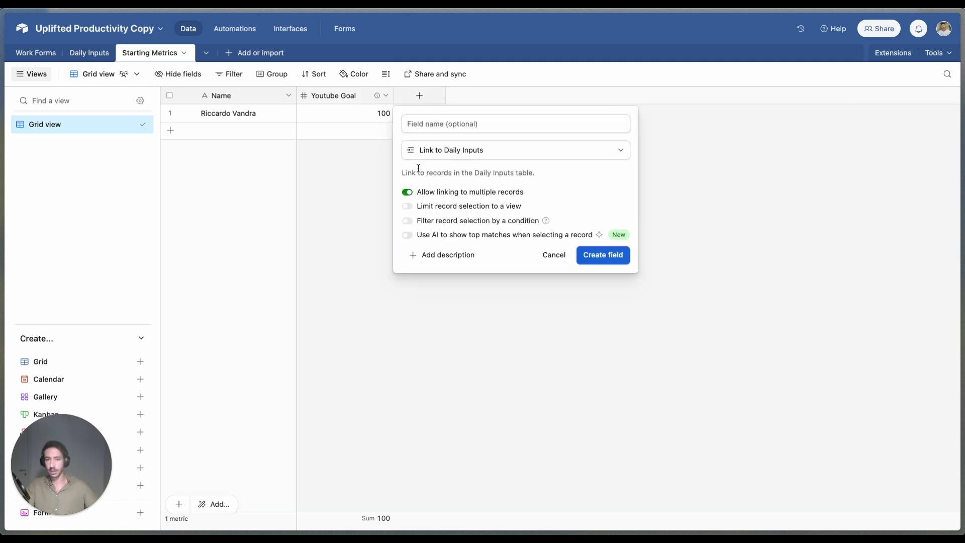
left_click(530, 123)
type("Daily Inputs")
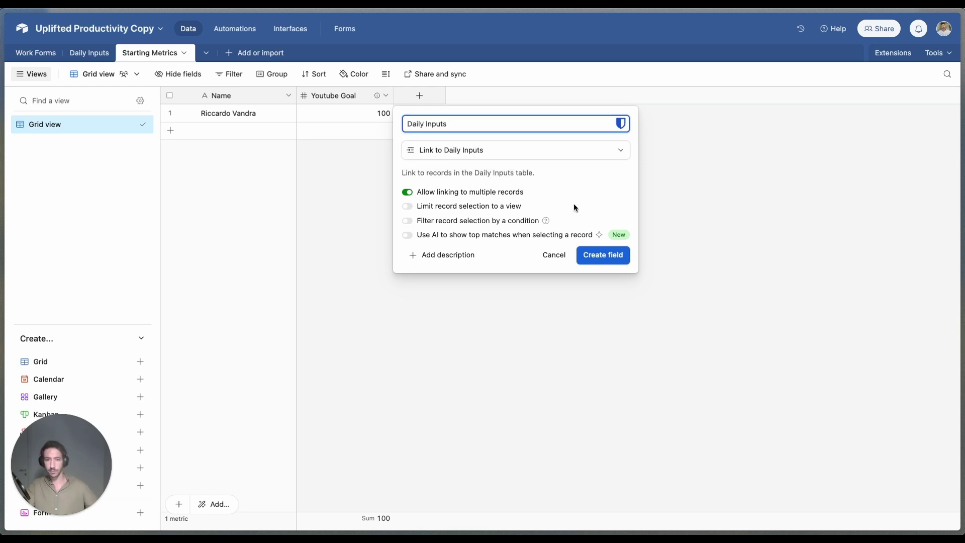
left_click(596, 261)
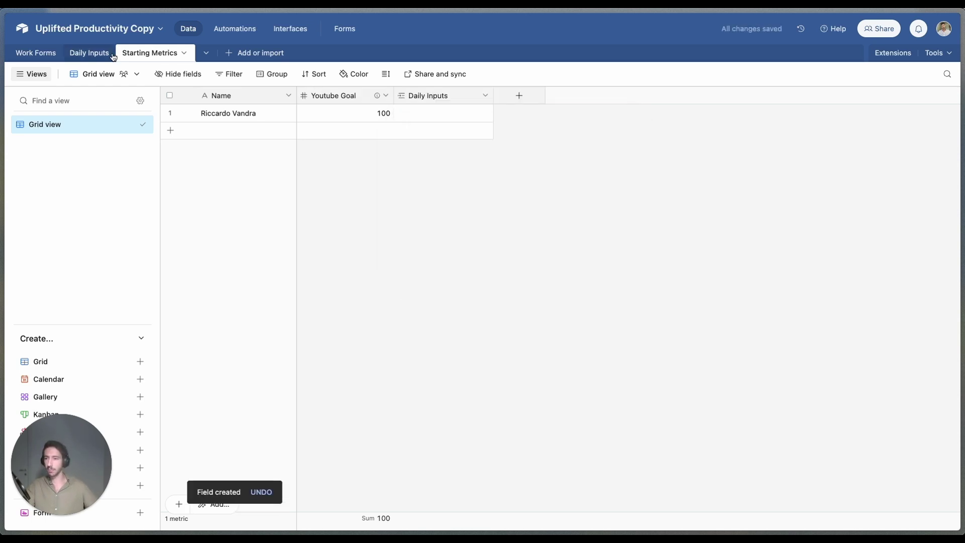
Step: Enter 100 YouTube videos for each of the three Daily Inputs rows
left_click(112, 55)
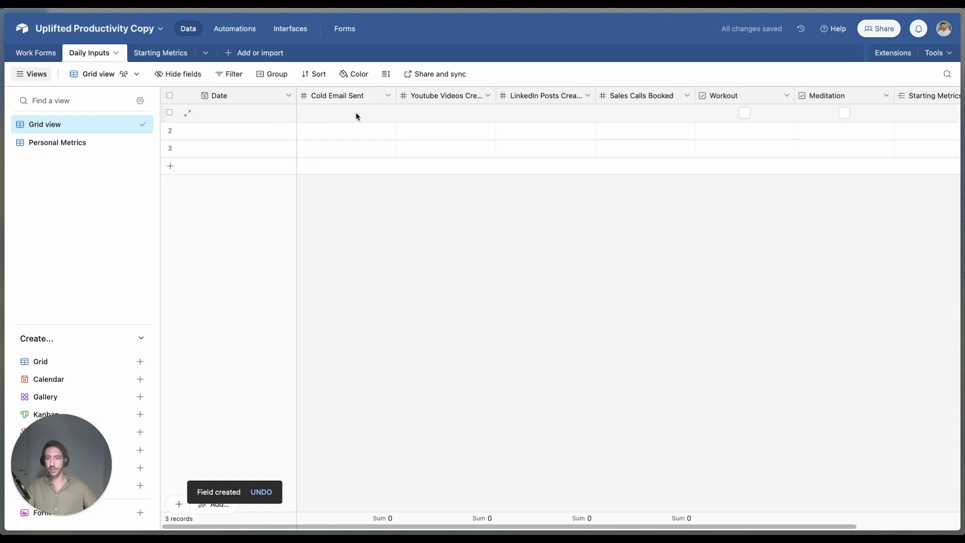
left_click(464, 115)
left_click(465, 115)
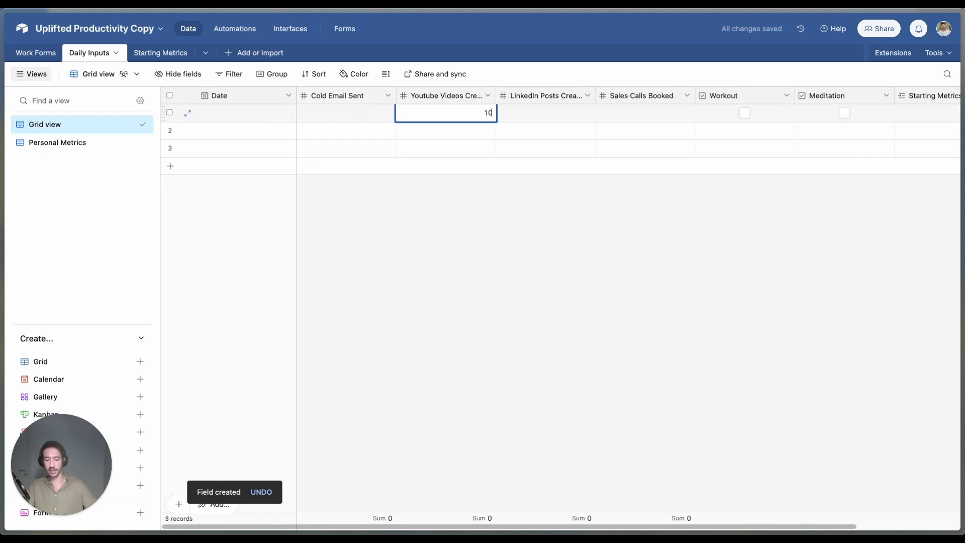
key("Return")
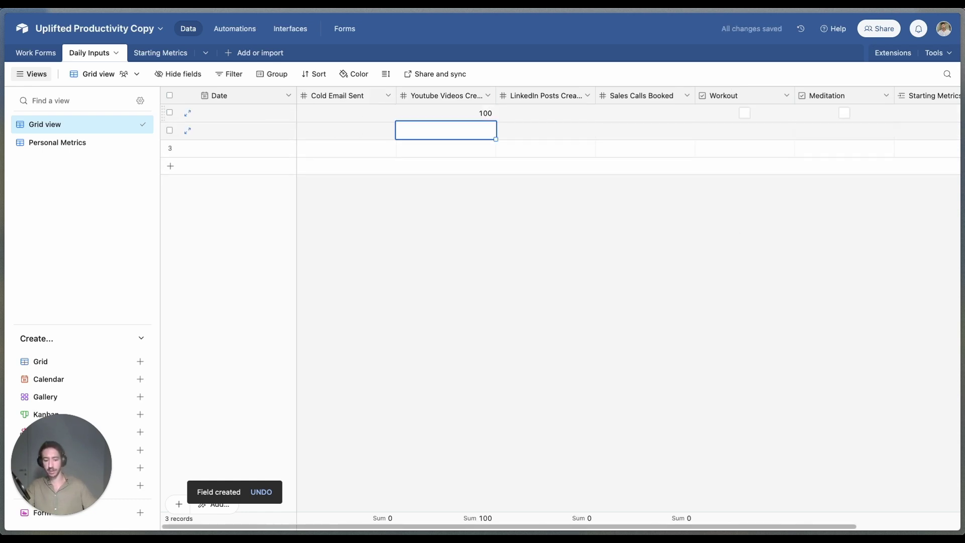
type("100")
key("Return")
type("1")
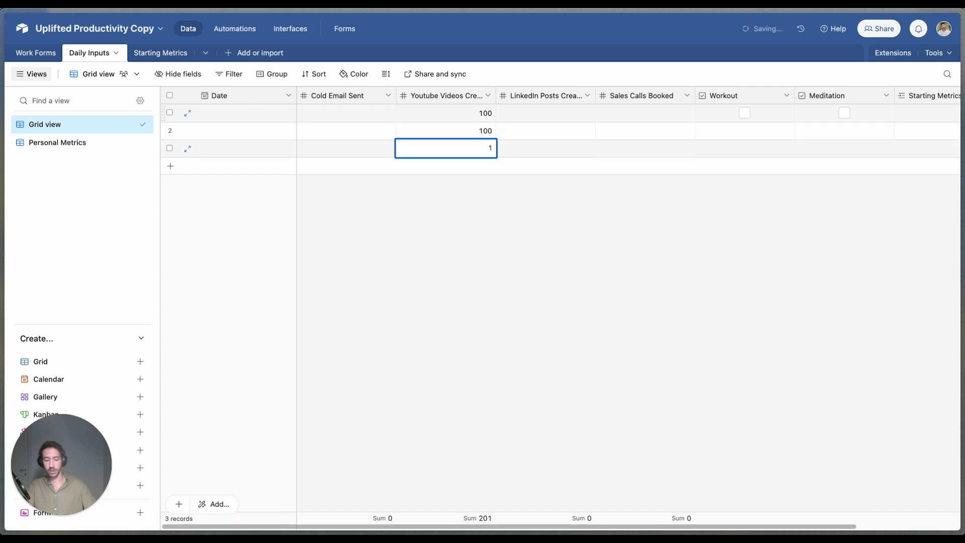
type("00")
key("Return")
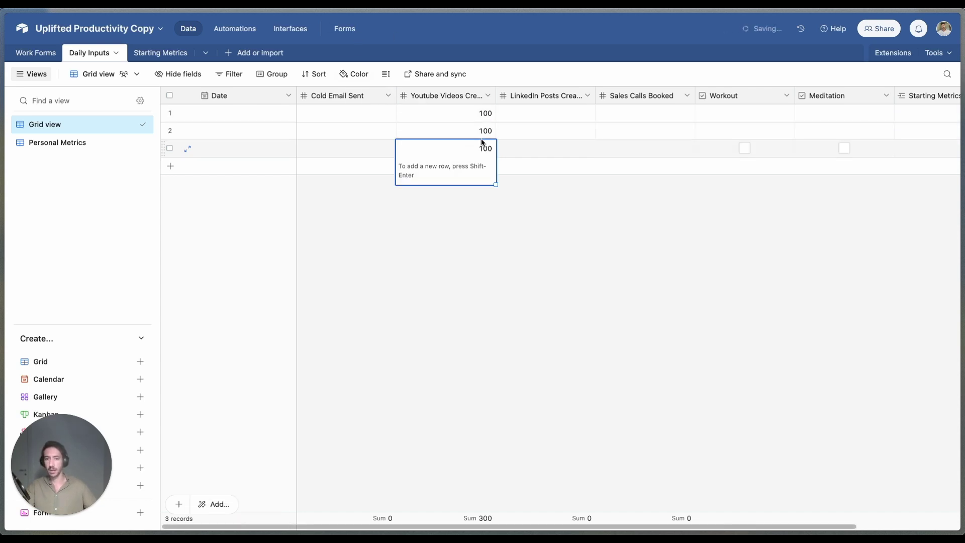
Step: Preview which Daily Inputs records can be linked from the Starting Metrics record
left_click(161, 53)
left_click(415, 113)
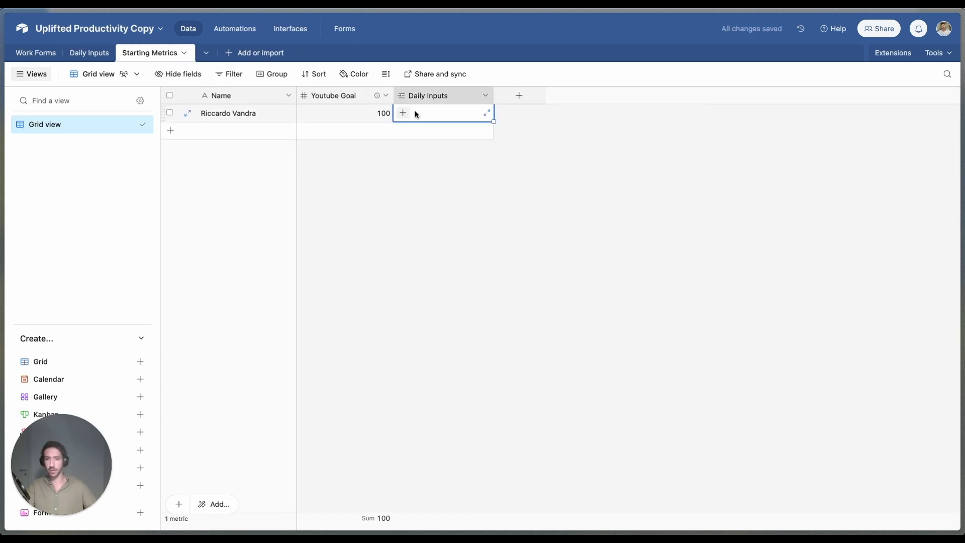
left_click(403, 113)
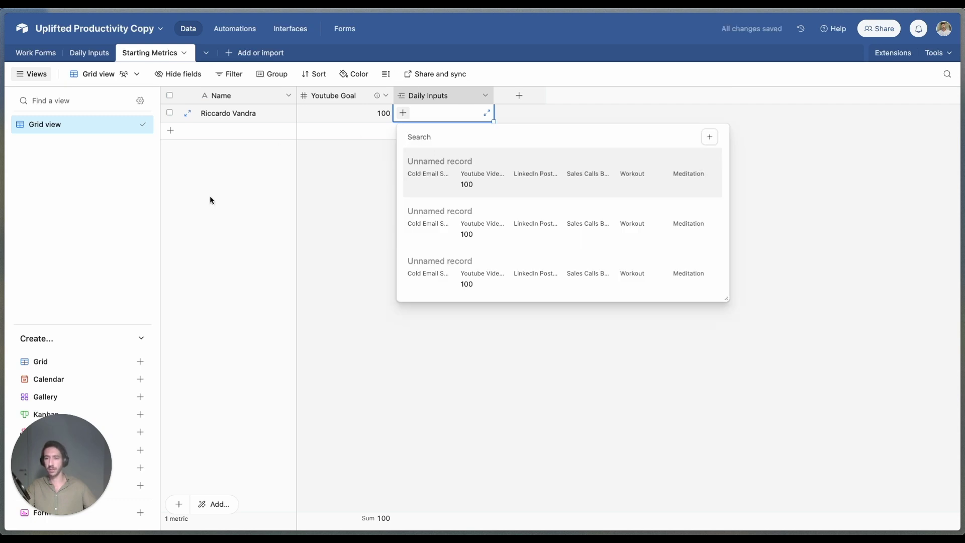
key("Escape")
left_click(89, 53)
Step: Date the three Daily Inputs rows June 25, 26 and 27, 2024
double_click(244, 112)
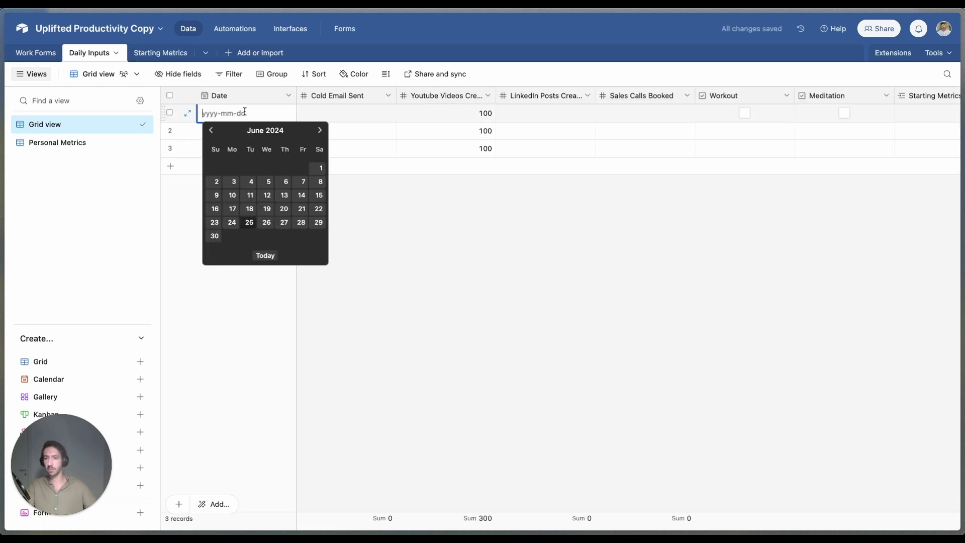
left_click(249, 222)
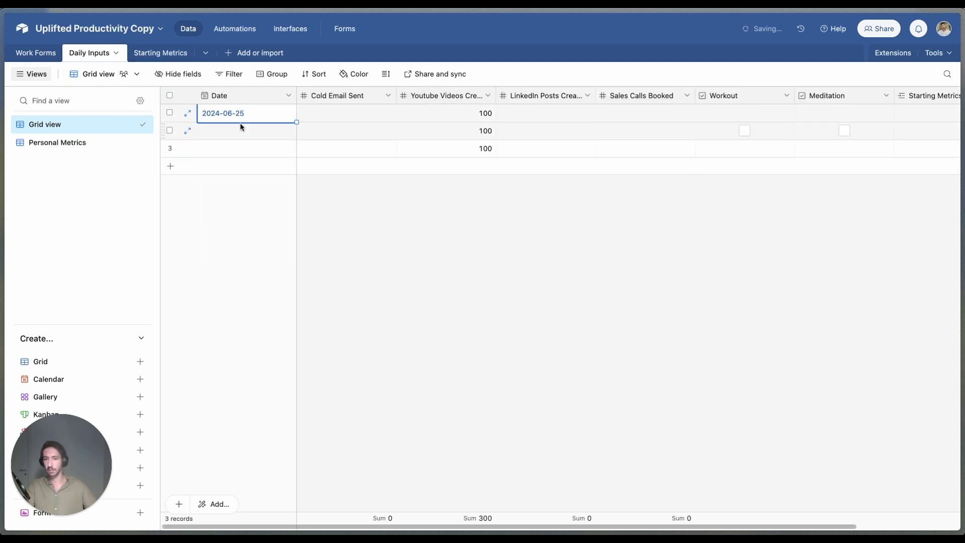
left_click(242, 130)
left_click(242, 130)
left_click(266, 241)
left_click(225, 148)
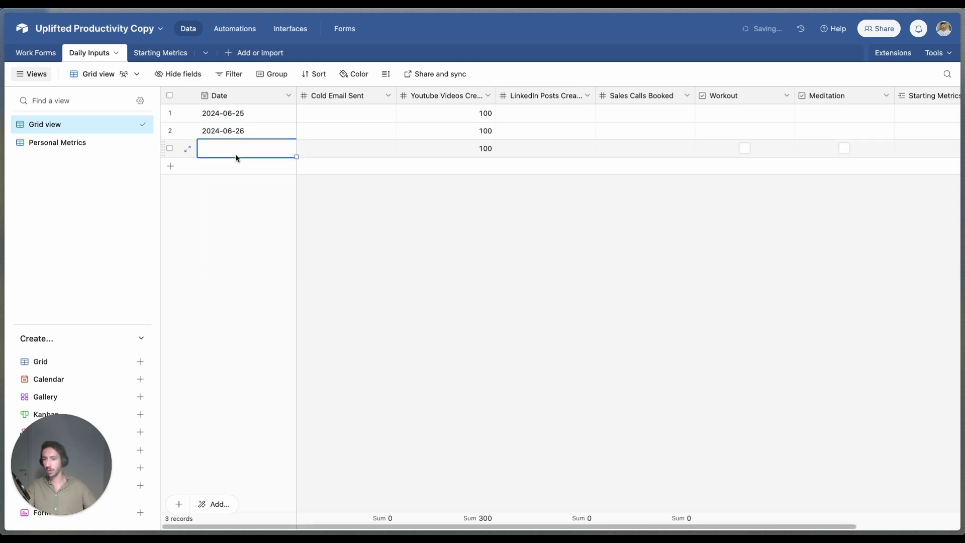
left_click(226, 147)
left_click(265, 258)
left_click(236, 150)
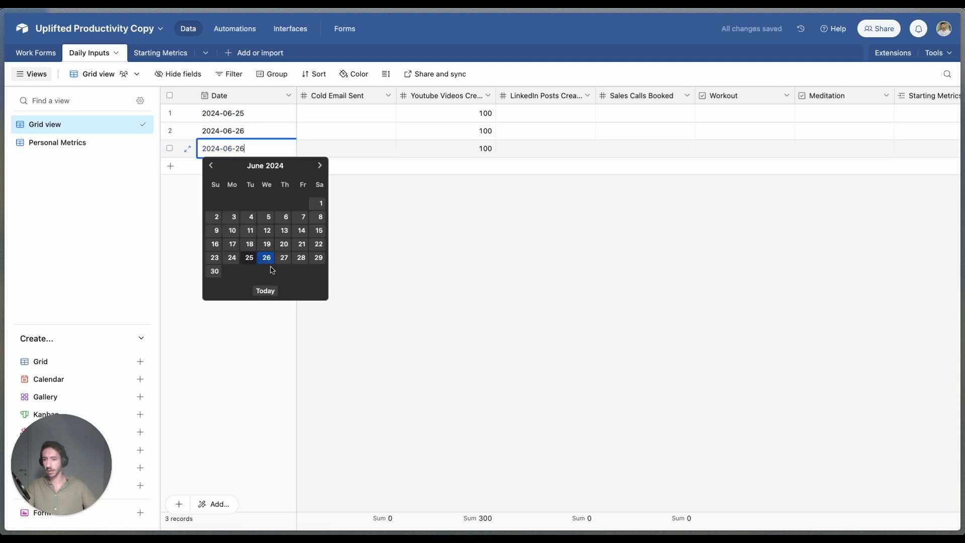
left_click(284, 258)
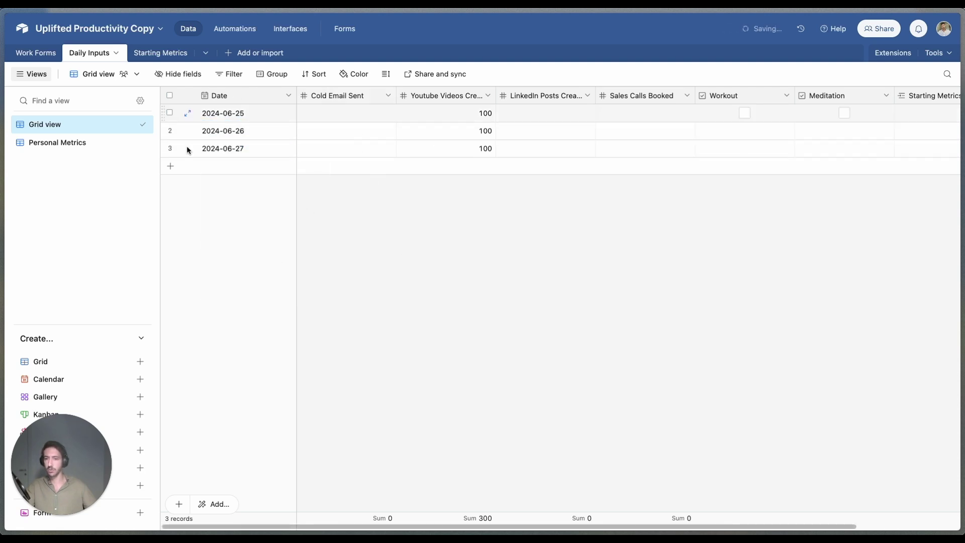
Step: Link the 2024-06-25 and 2024-06-26 daily records to the Starting Metrics record
left_click(161, 53)
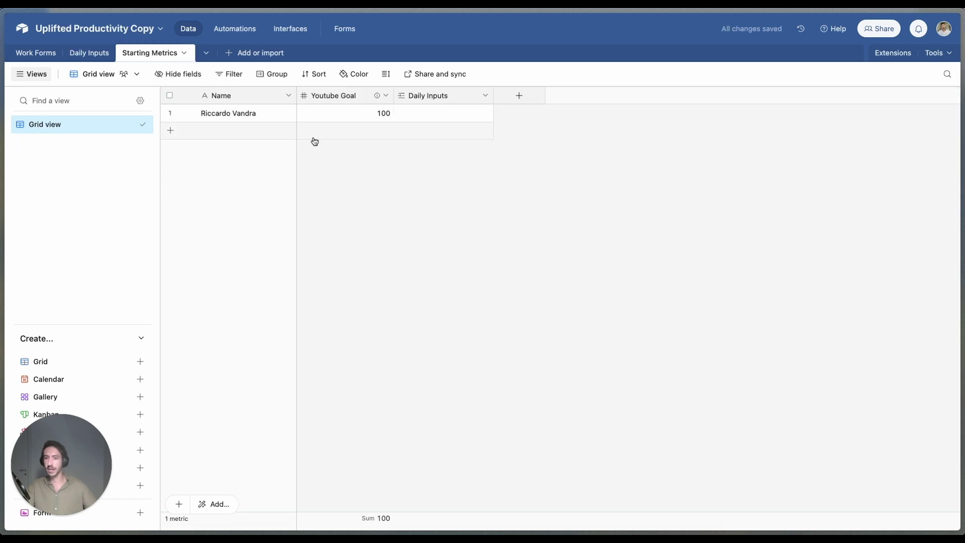
left_click(442, 112)
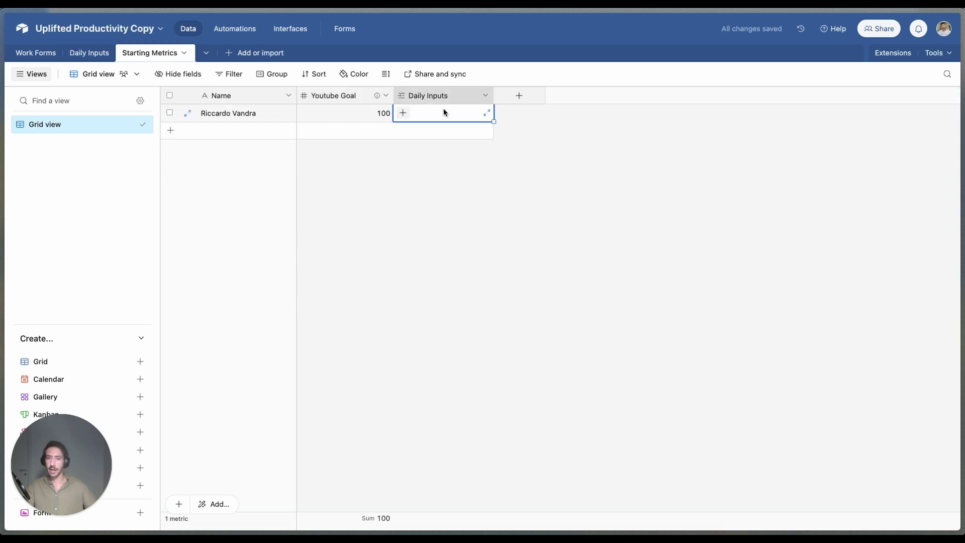
left_click(403, 114)
left_click(439, 160)
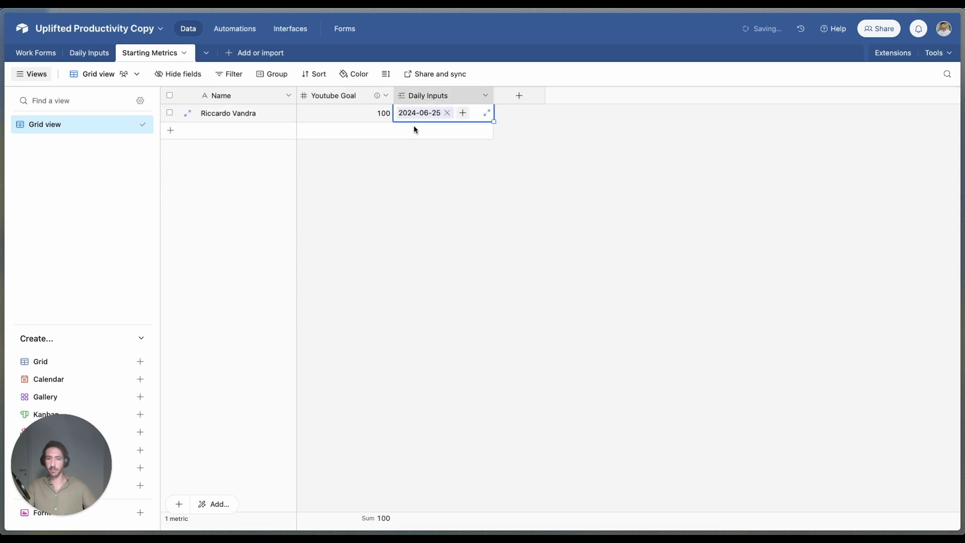
left_click(462, 112)
left_click(452, 174)
left_click(462, 127)
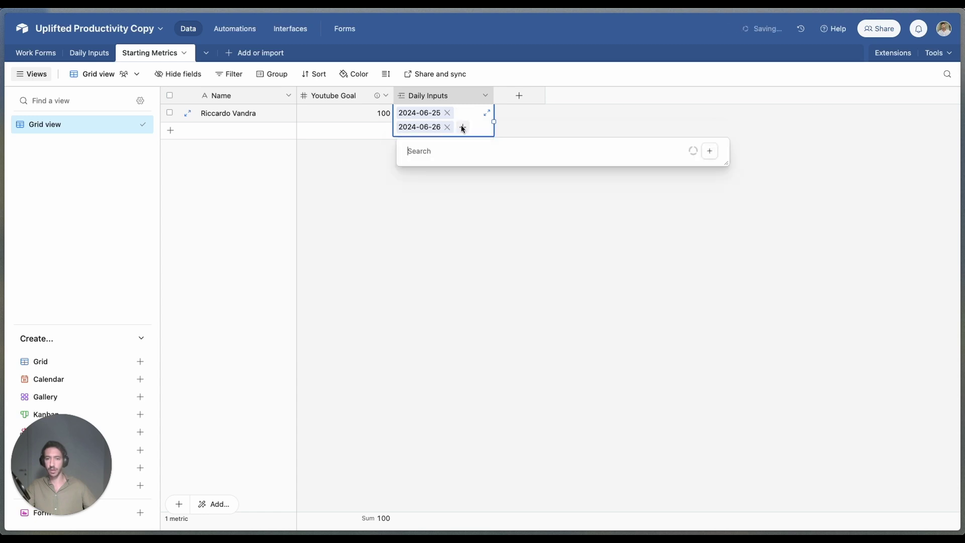
left_click(549, 260)
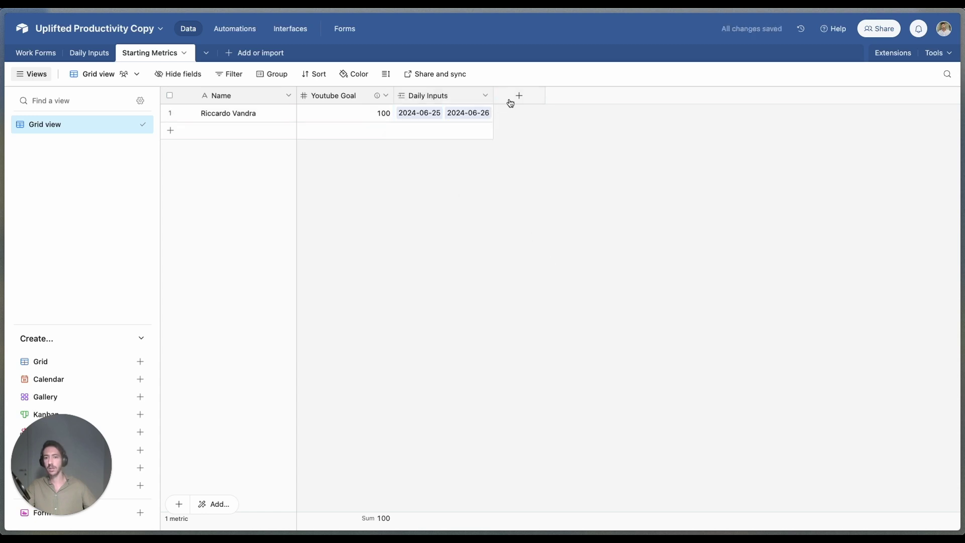
left_click(511, 101)
left_click(365, 203)
Step: Change the Daily Inputs YouTube video counts to 1, 3 and 1, totalling 5
left_click(89, 52)
double_click(428, 113)
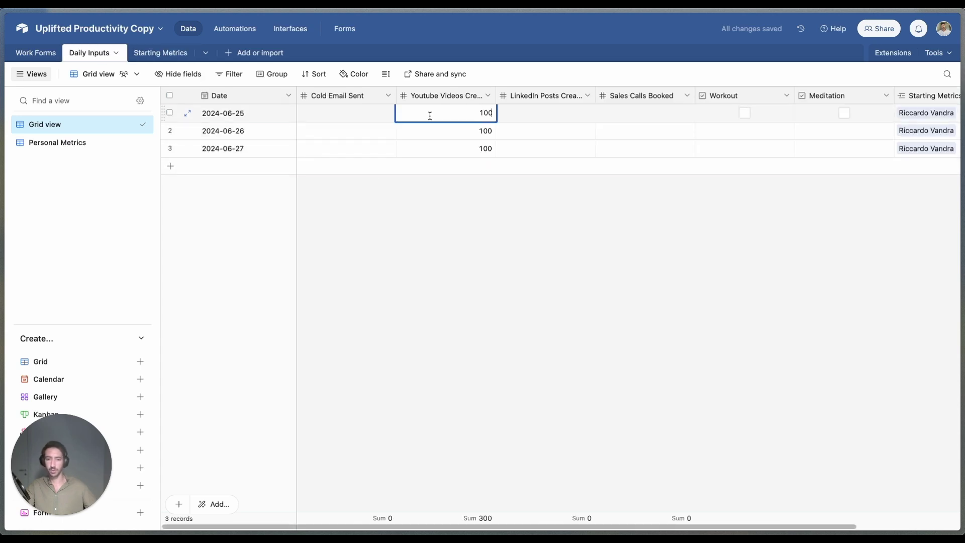
key("BackSpace")
key("BackSpace")
key("BackSpace")
type("1")
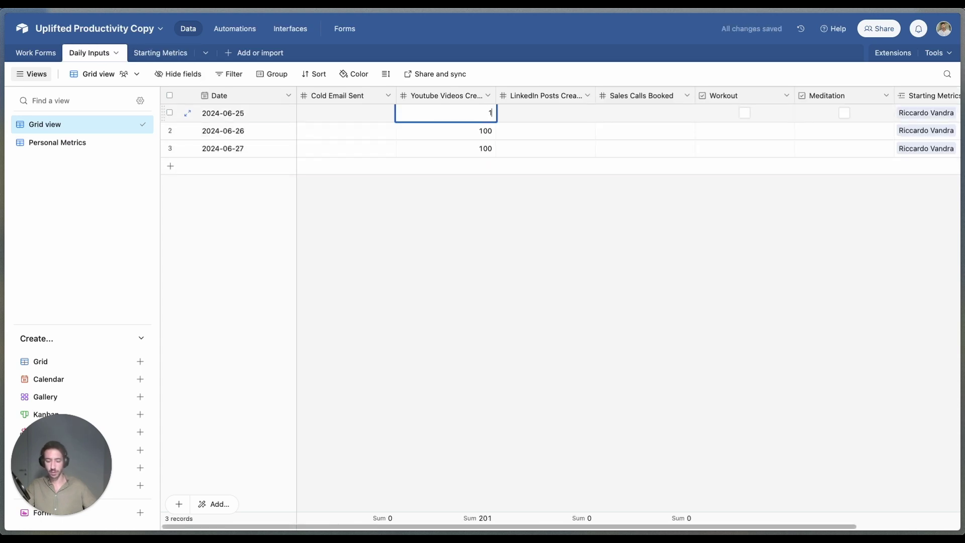
key("Return")
key("BackSpace")
type("3")
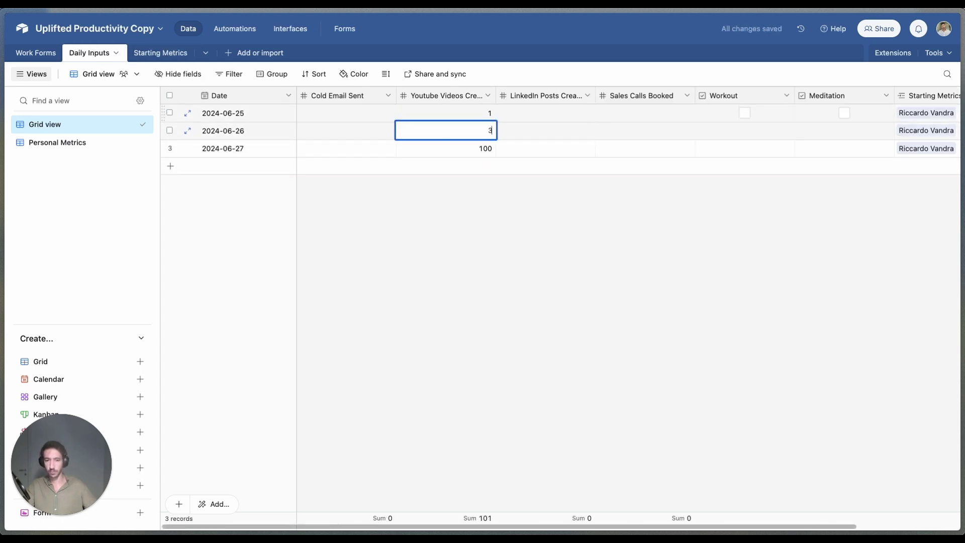
key("Return")
key("BackSpace")
type("1")
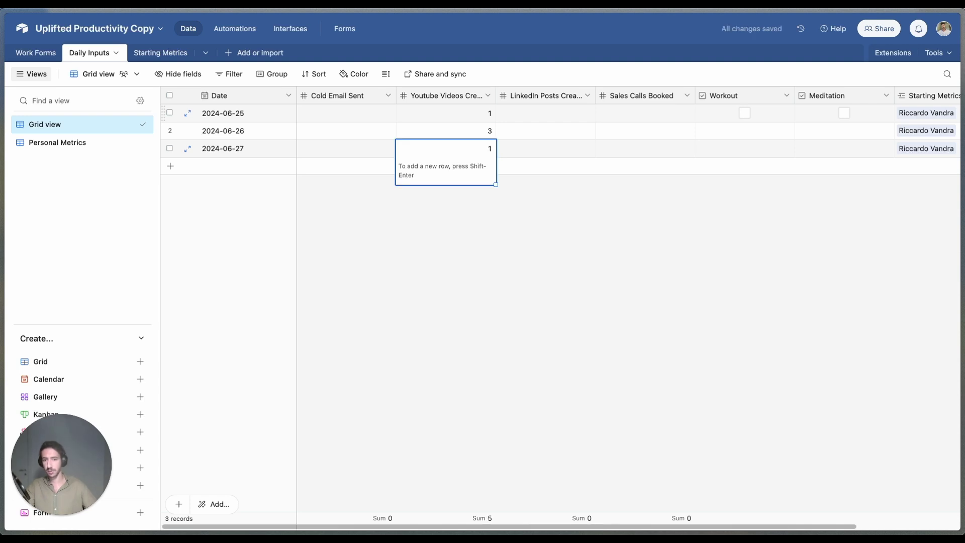
left_click(445, 189)
left_click_drag(460, 111, 468, 147)
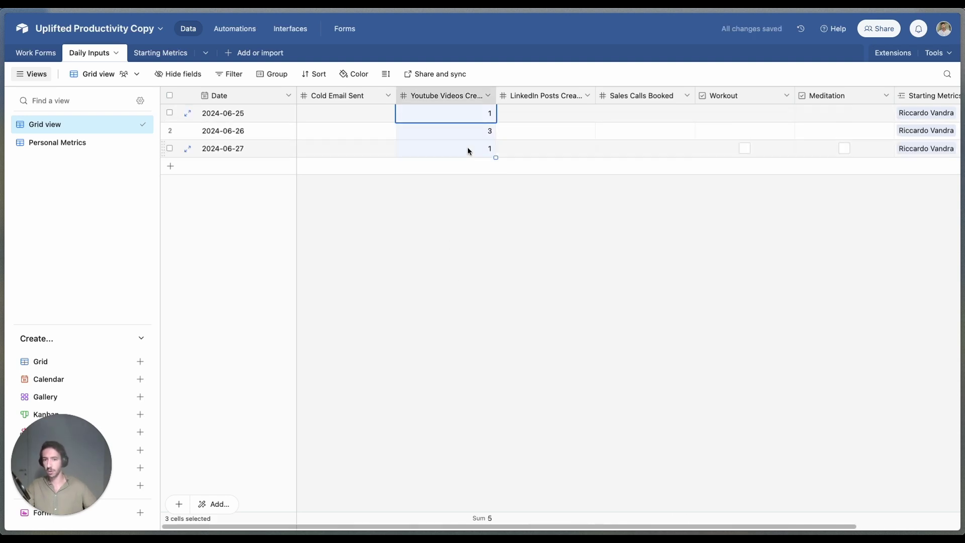
left_click(468, 147)
left_click(160, 52)
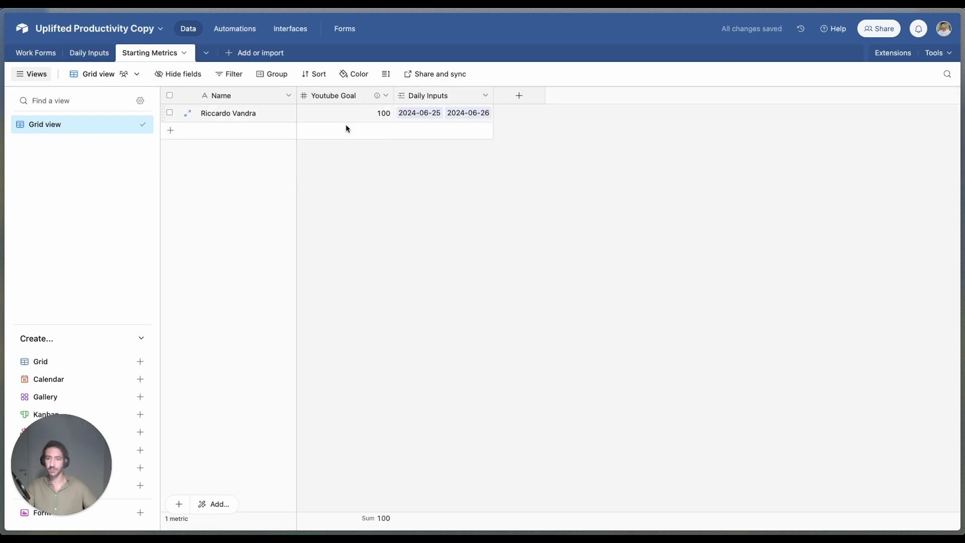
Step: Add a Total YT Videos Created rollup using SUM(values) of Youtube Videos Created, showing 5
left_click(521, 97)
left_click(548, 147)
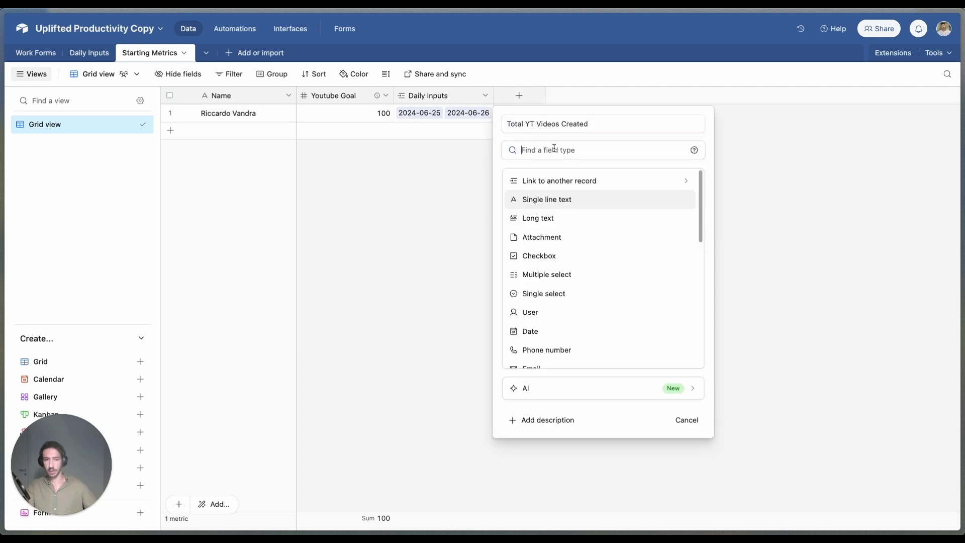
type("rol")
key("Return")
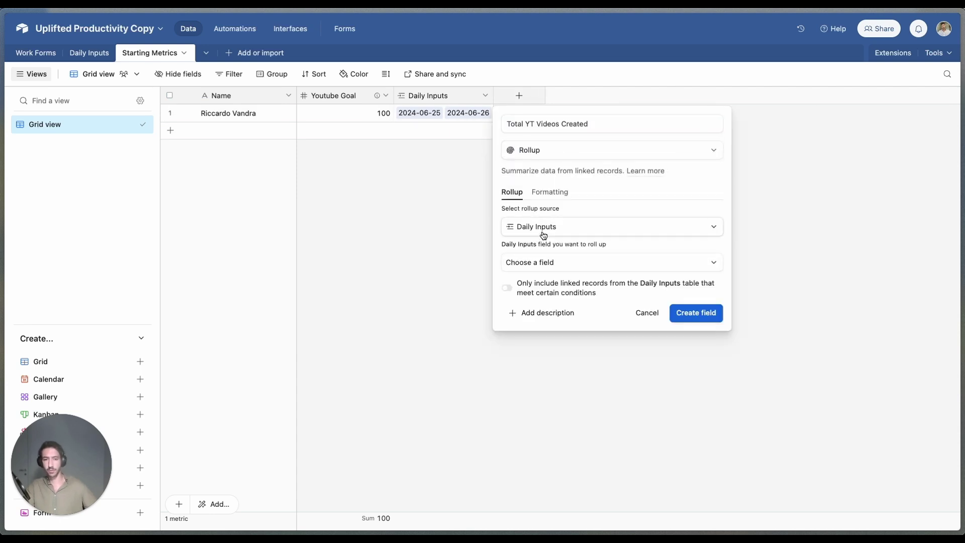
left_click(551, 270)
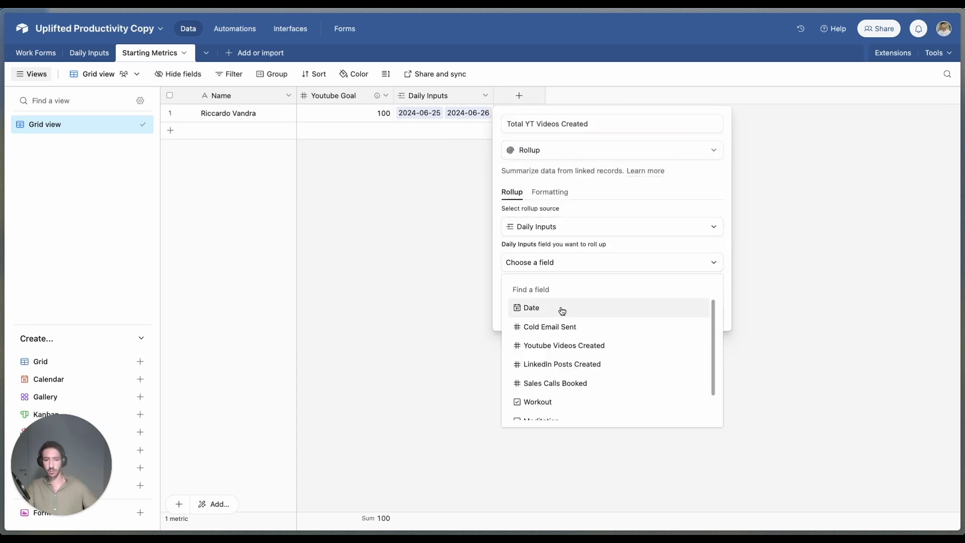
left_click(574, 344)
left_click(597, 328)
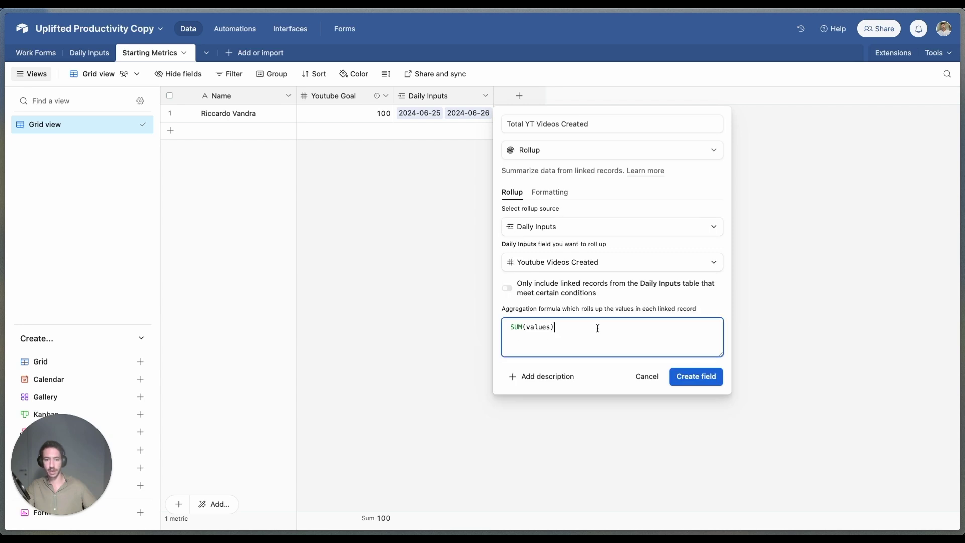
left_click(701, 378)
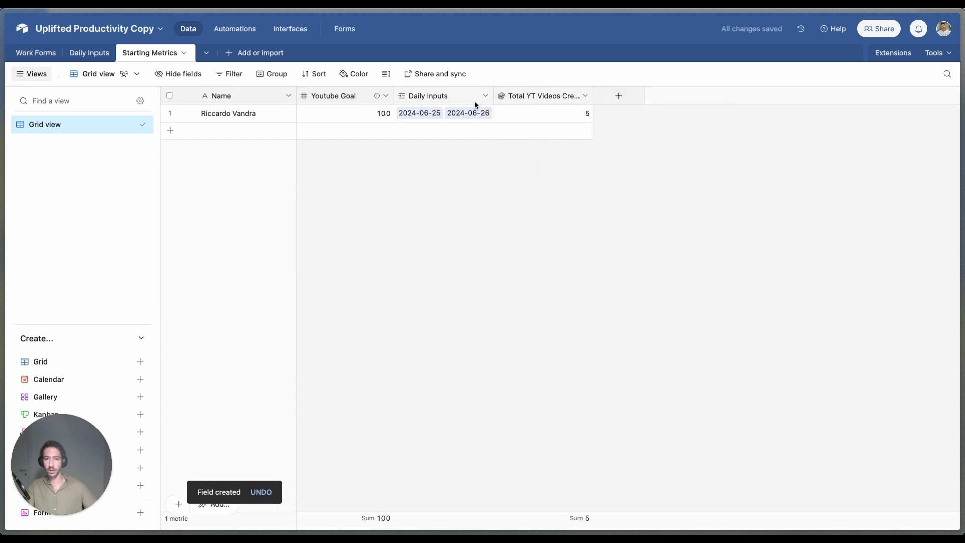
left_click(619, 95)
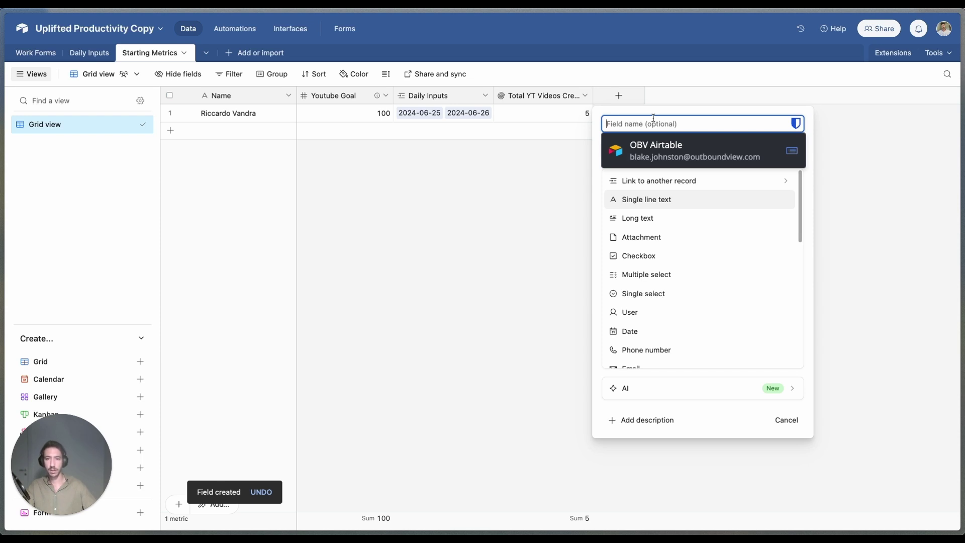
Step: Add a YT Completion % formula {Total YT Videos Created}/{Youtube Goal}, formatted as a percent progress bar
type("YT Completion %")
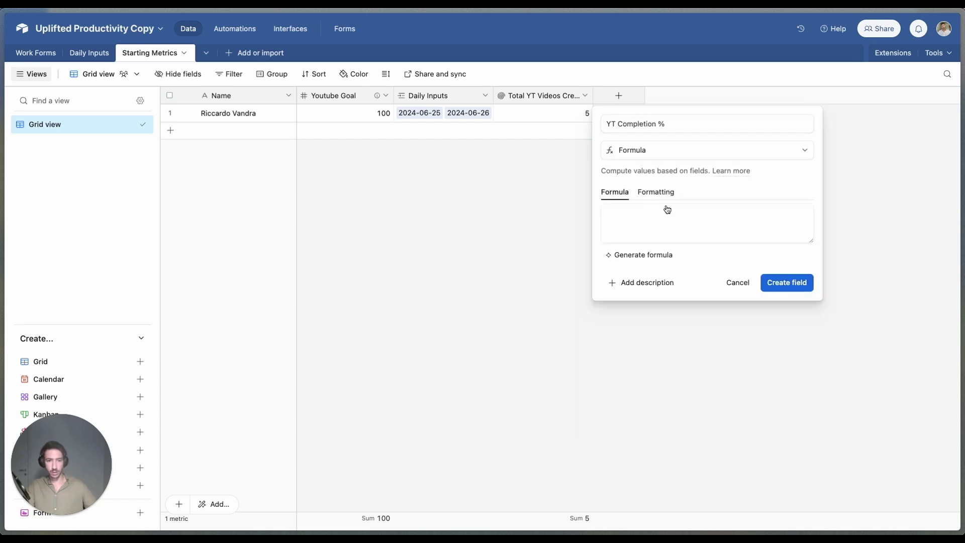
left_click(638, 229)
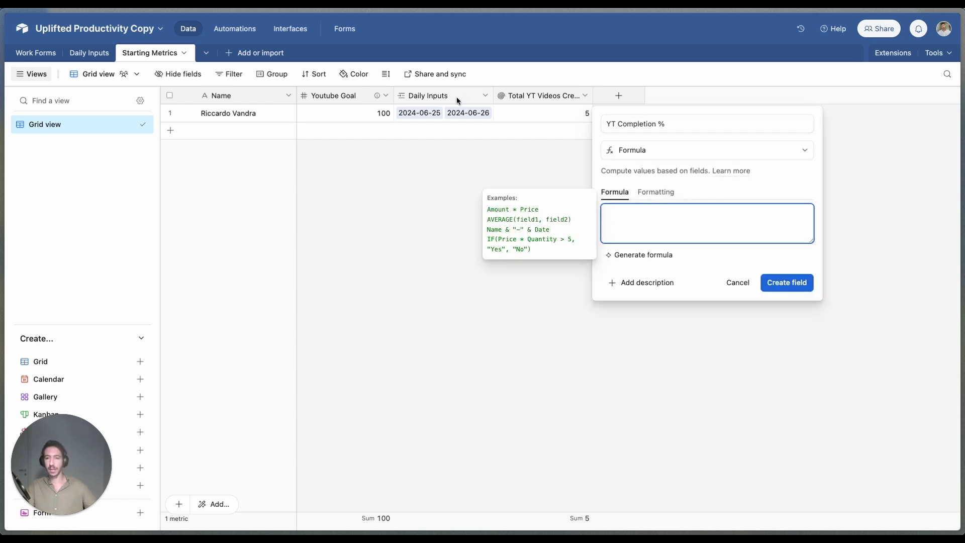
type("yt")
key("Tab")
type("/")
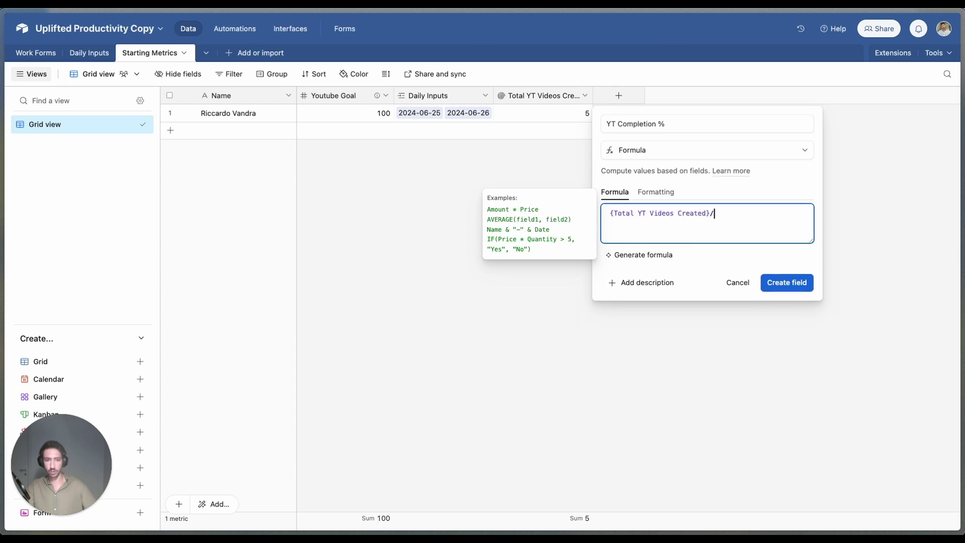
type("yotube")
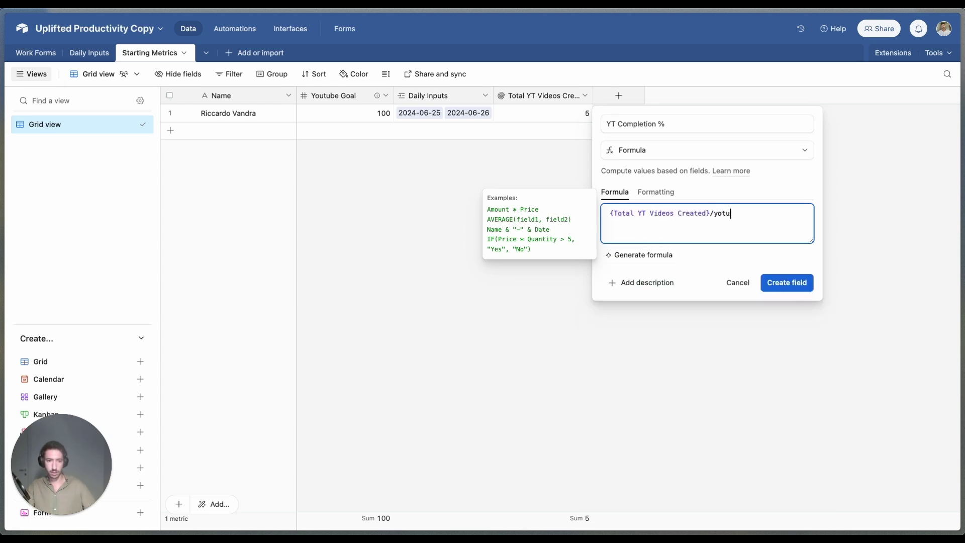
key("BackSpace")
key("BackSpace")
left_click(656, 192)
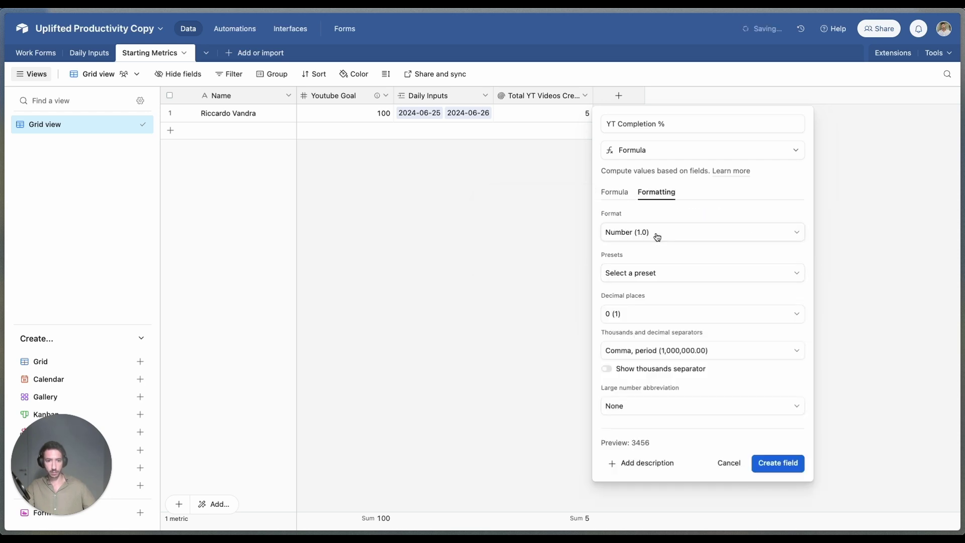
left_click(655, 232)
left_click(641, 313)
left_click(608, 254)
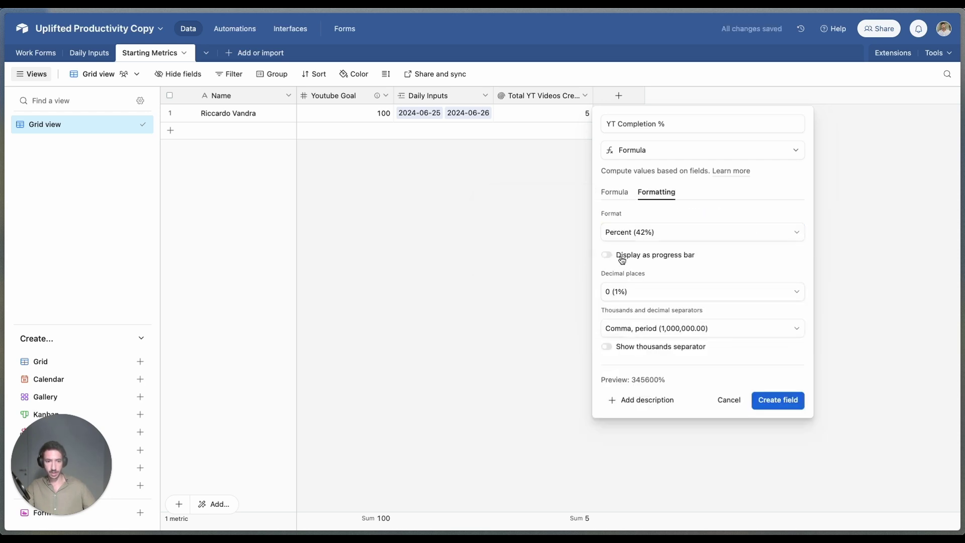
key("Return")
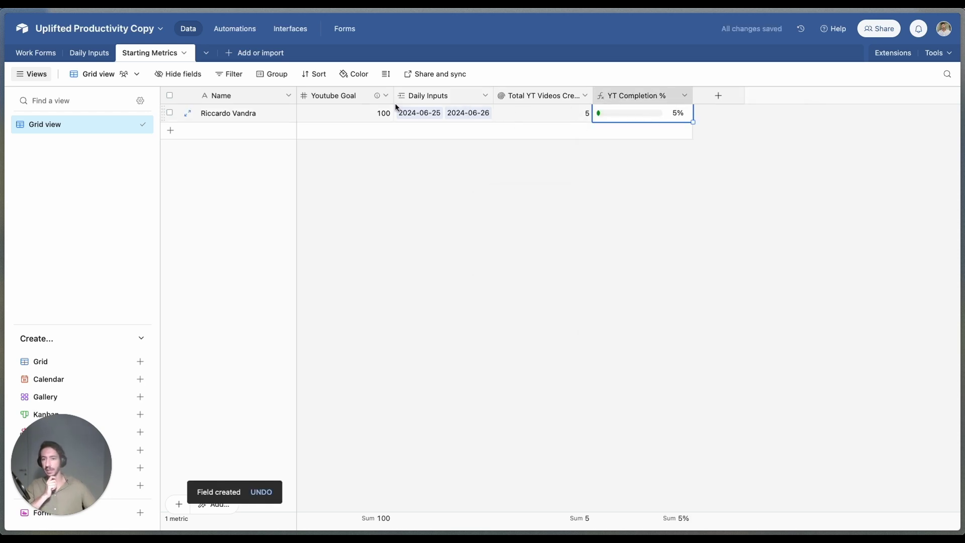
Step: Check the Daily Inputs and Starting Metrics tables, ending on the empty Work Forms table
left_click(162, 82)
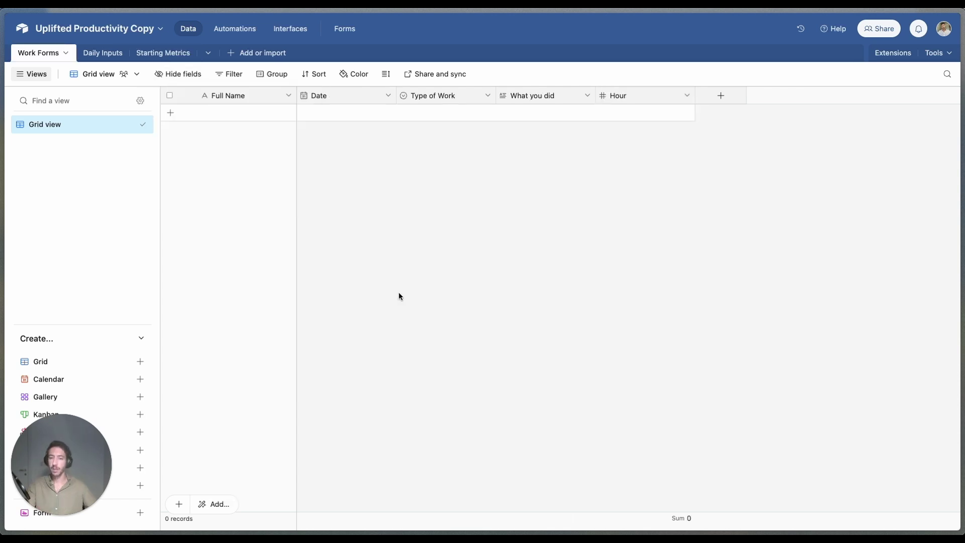
left_click(99, 52)
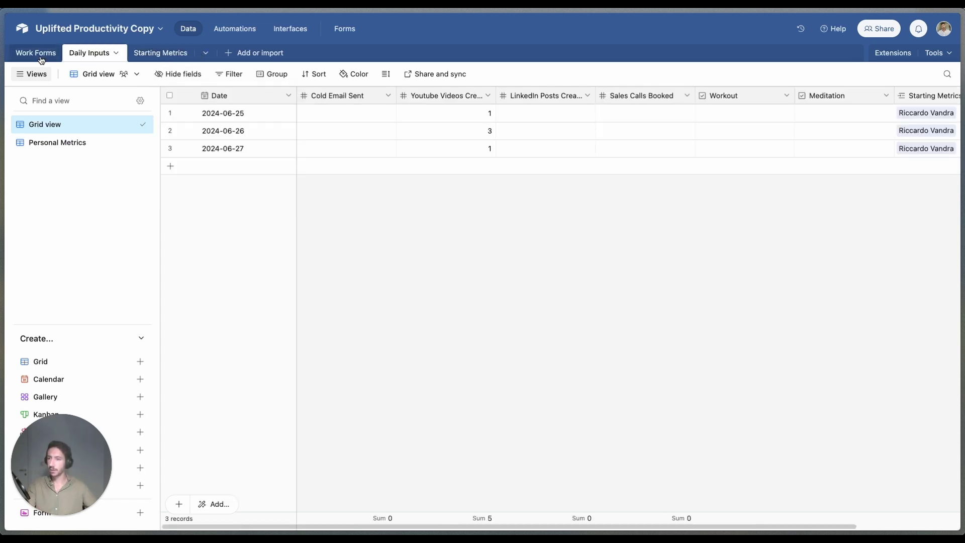
left_click(38, 53)
left_click(160, 52)
left_click(45, 56)
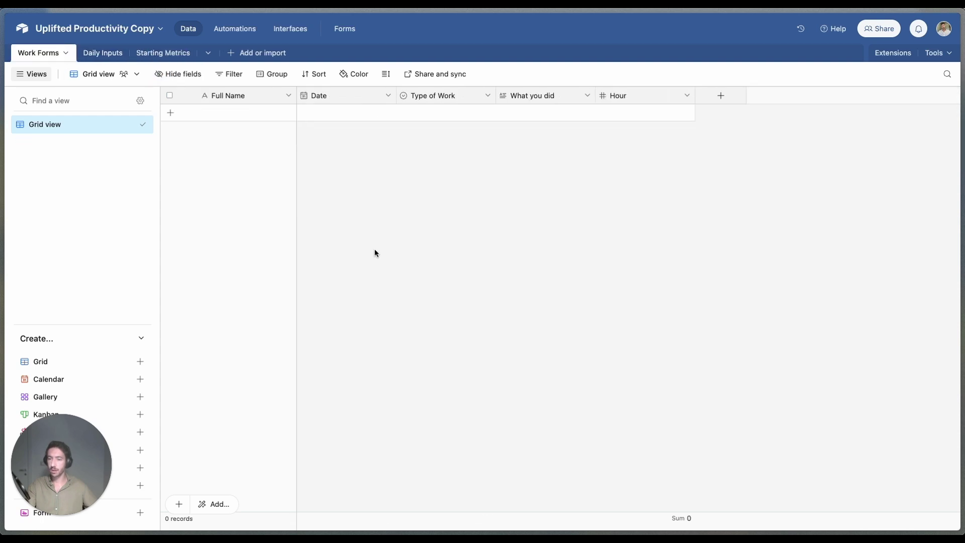
key("super+s")
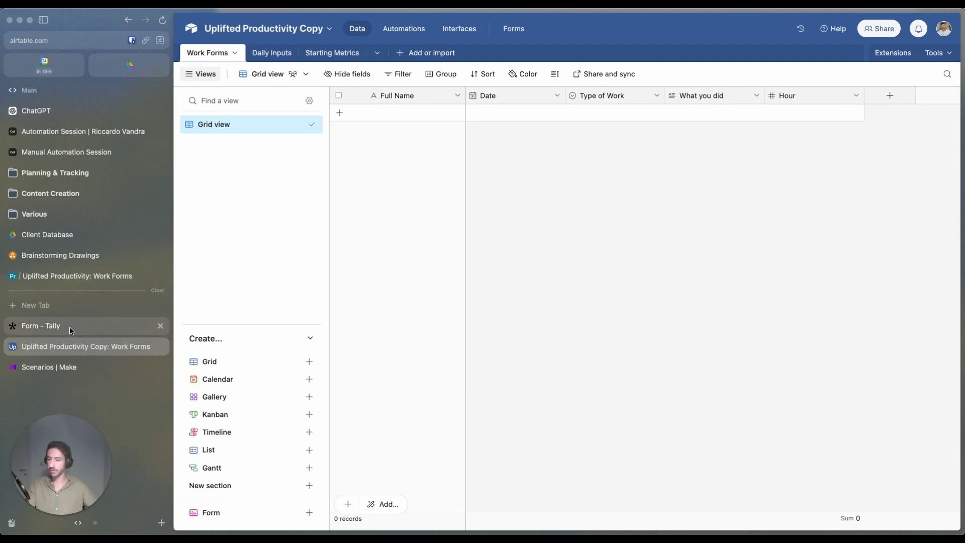
Step: Review the live Work Form from the Planning & Tracking tabs, then return to the Work Form - YT Copy editor
left_click(70, 331)
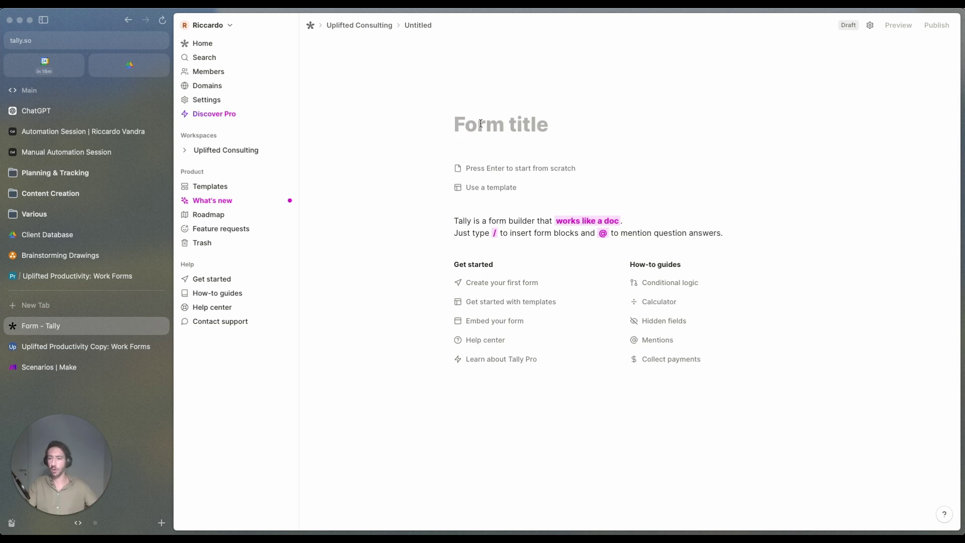
left_click(104, 176)
left_click(57, 196)
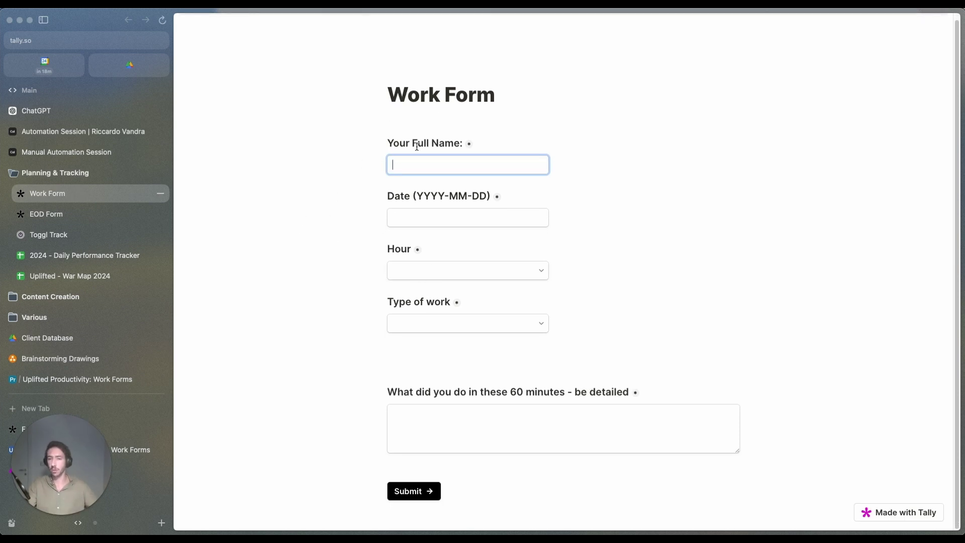
left_click_drag(418, 144, 467, 145)
left_click(466, 146)
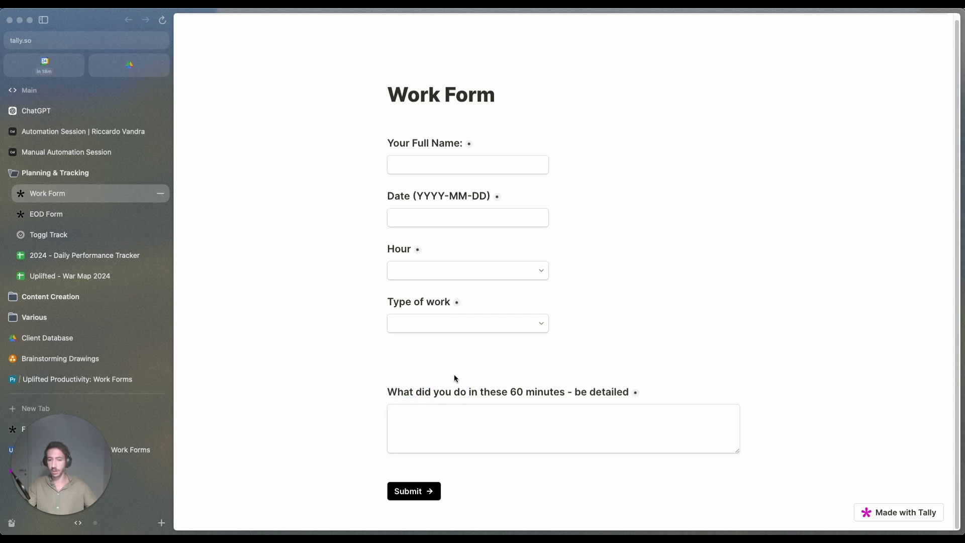
scroll(91, 412, "down", 1)
left_click(92, 420)
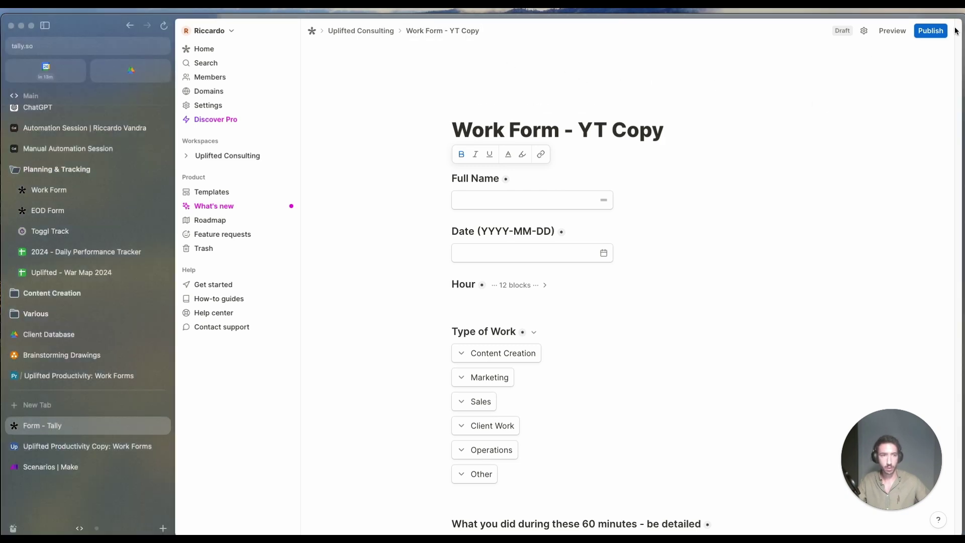
Step: Publish Work Form - YT Copy and delete the EOD Form's blank lines under Business Metrics
left_click(931, 31)
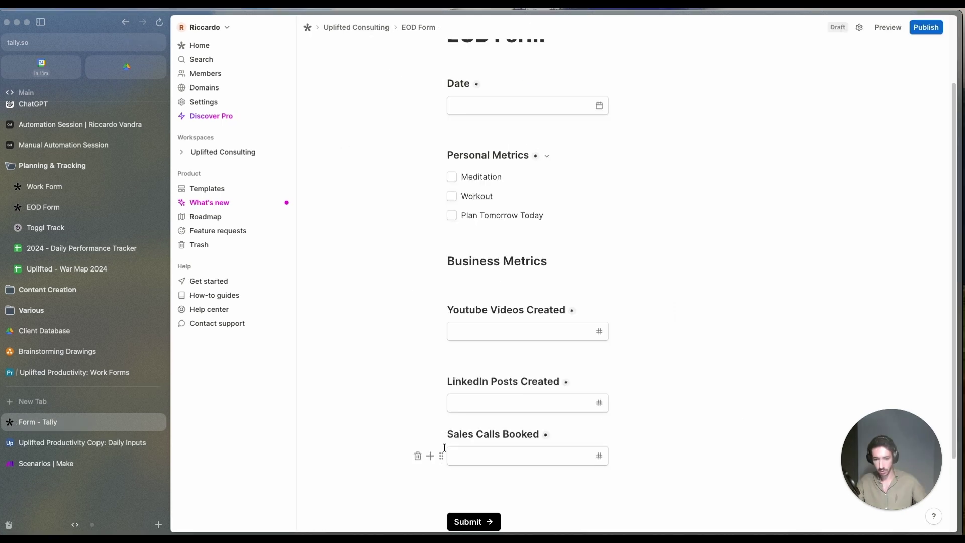
left_click(559, 363)
key("BackSpace")
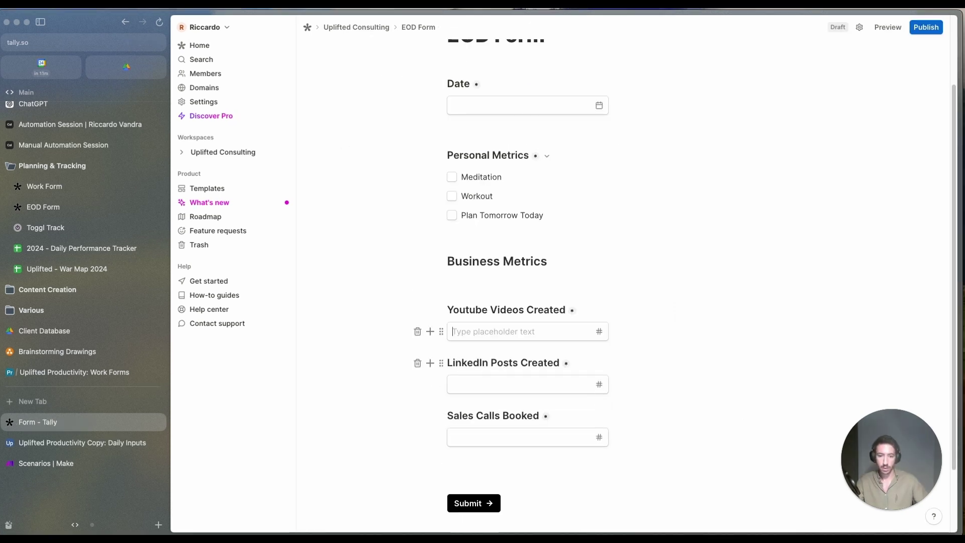
key("Down")
left_click(539, 283)
key("BackSpace")
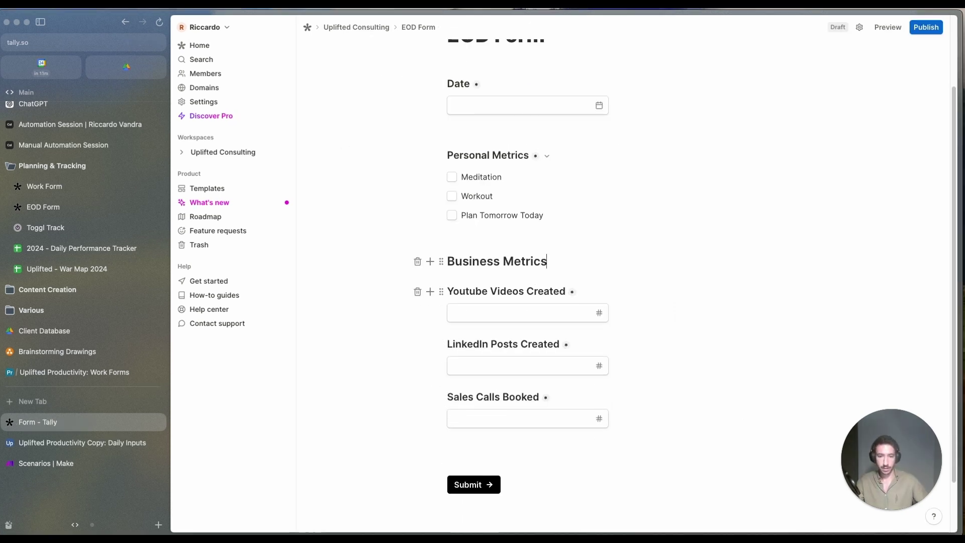
Step: Publish the EOD Form and open its integration options
scroll(588, 178, "up", 2)
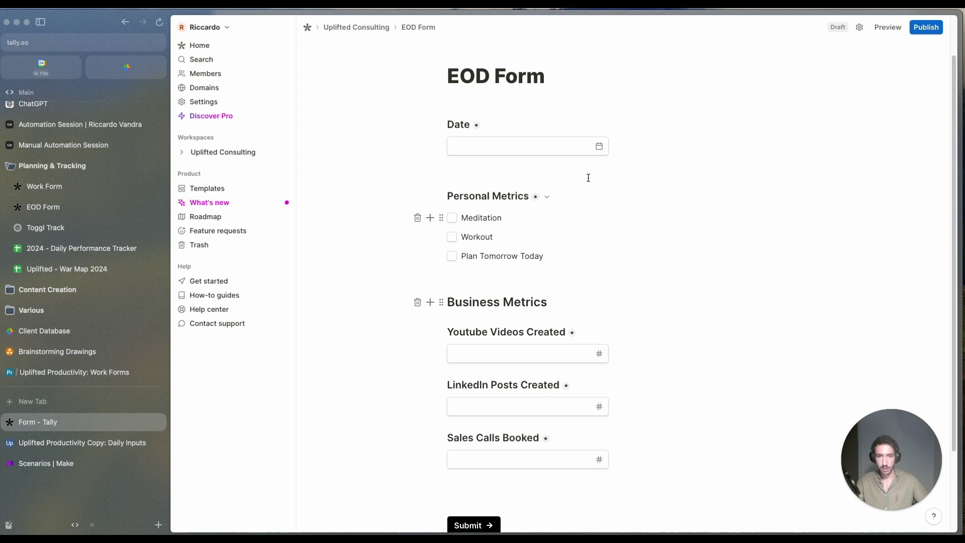
left_click(926, 27)
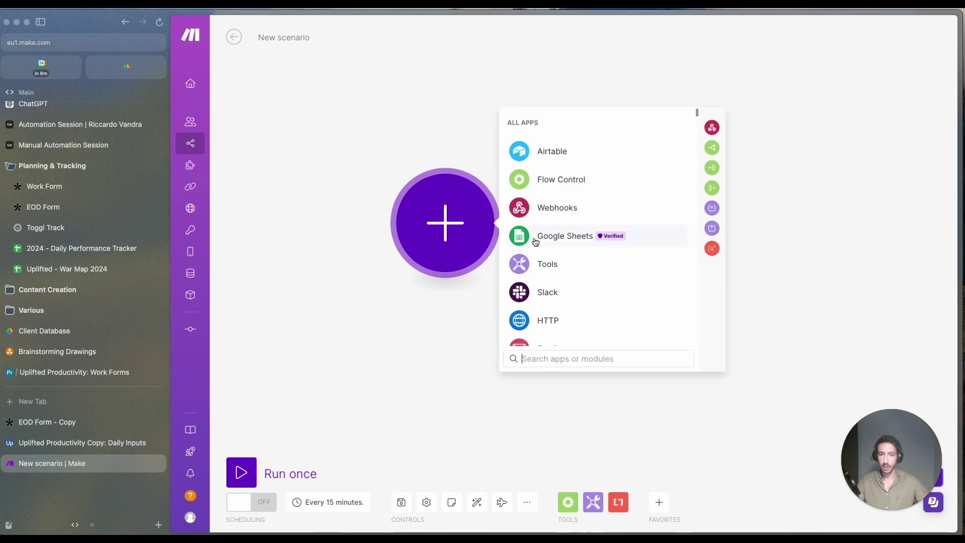
left_click(538, 206)
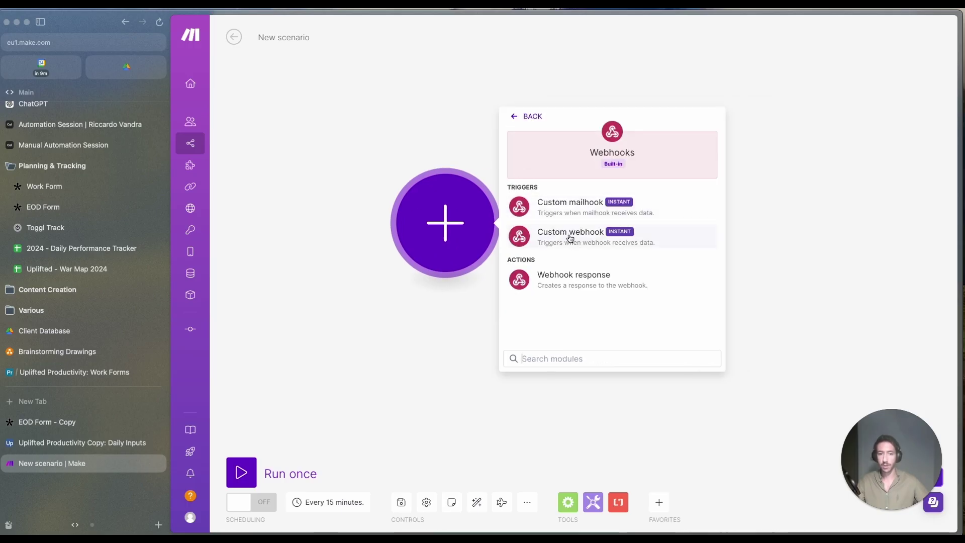
Step: Make the scenario's first module a Tally Watch New Responses trigger
left_click(519, 109)
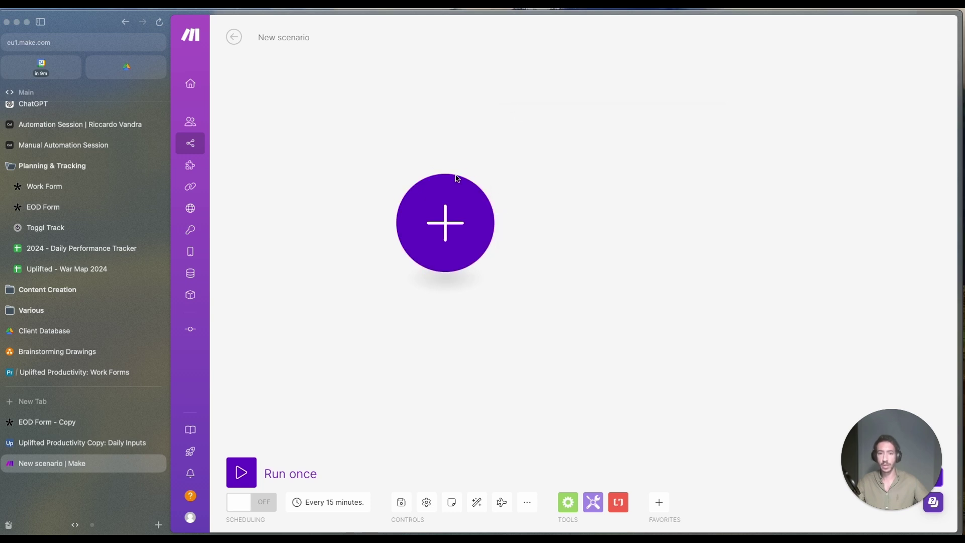
left_click(457, 182)
type("fo")
key("BackSpace")
key("BackSpace")
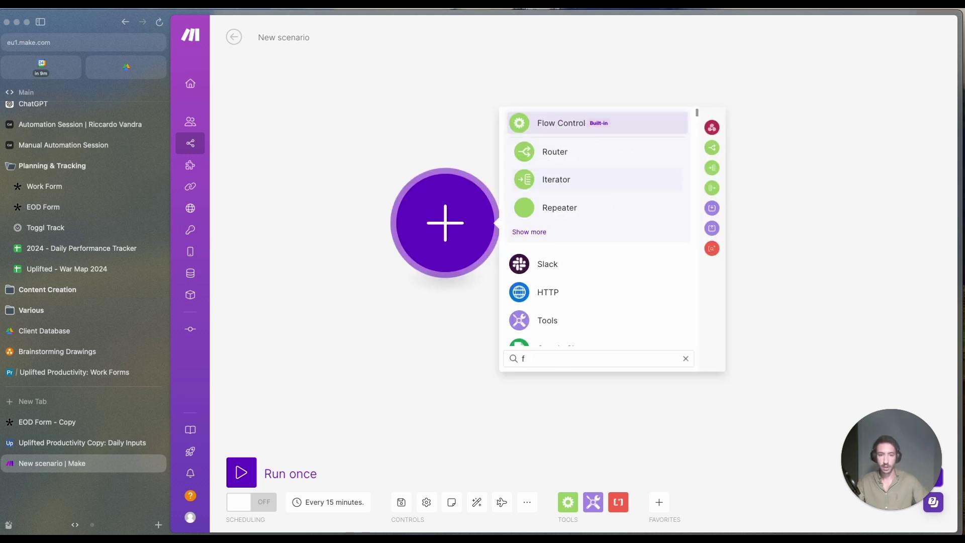
type("tally")
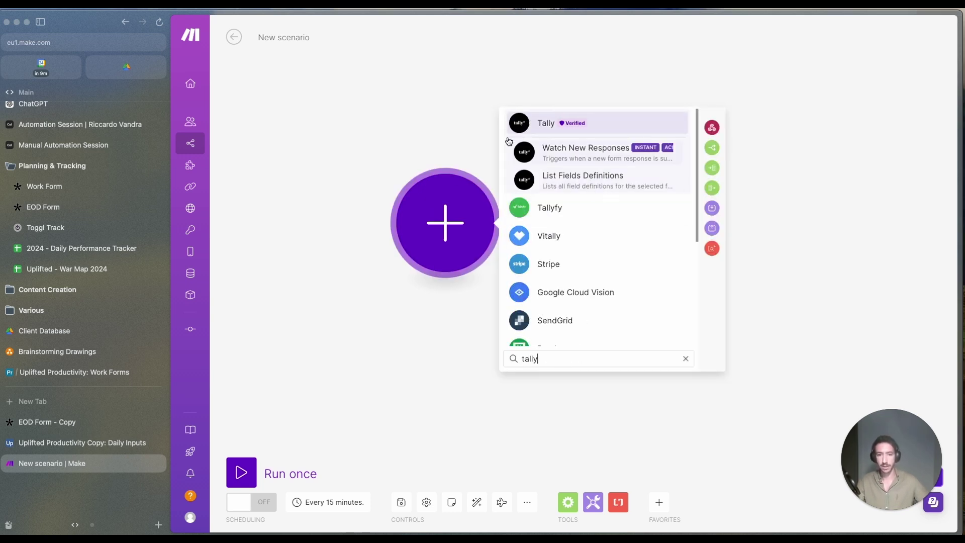
left_click(573, 153)
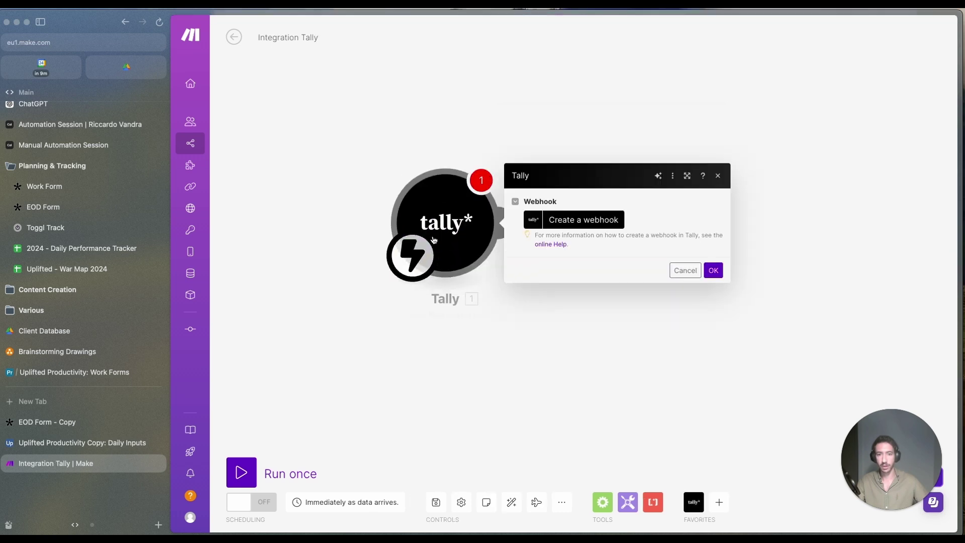
Step: Create an EOD Copy webhook watching EOD Form - Copy and save the trigger
left_click(577, 219)
left_click(798, 169)
key("super+a")
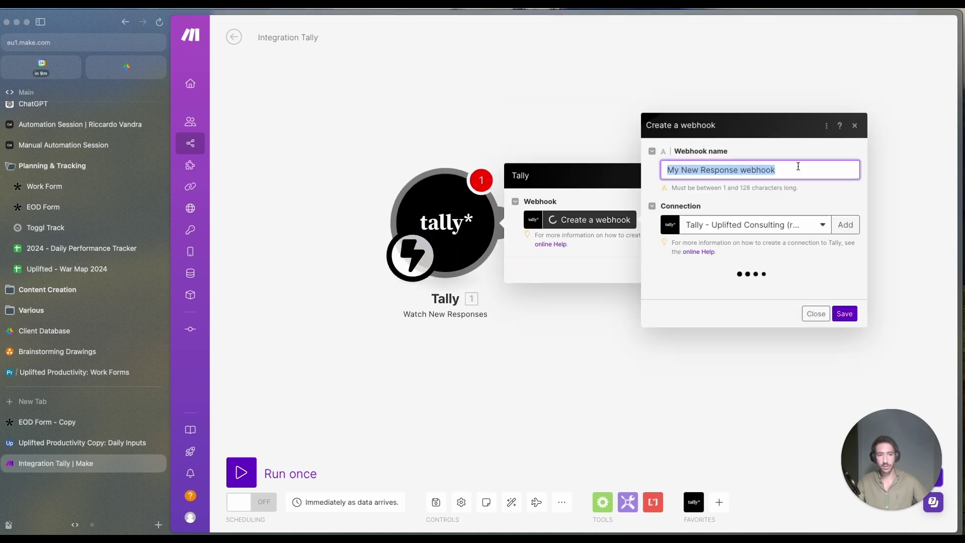
key("BackSpace")
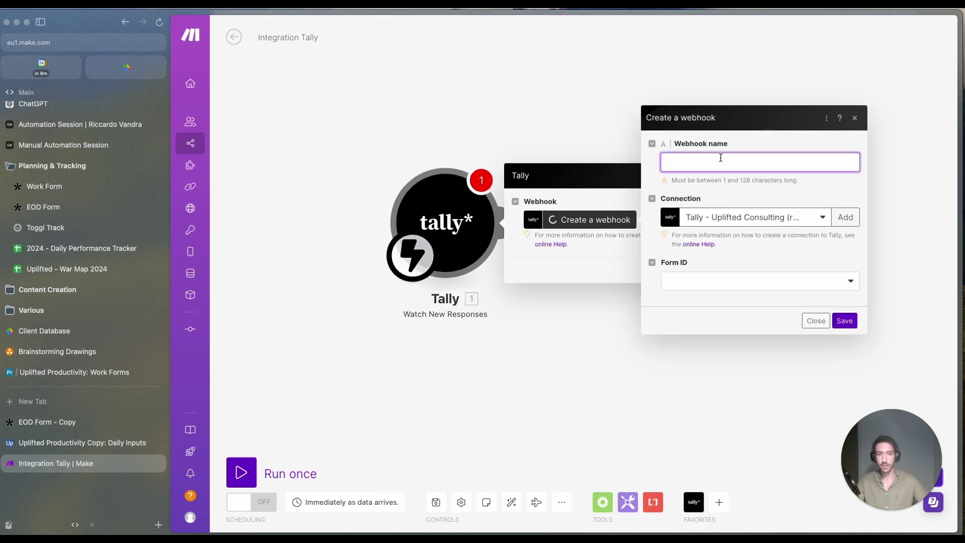
key("ctrl+Tab")
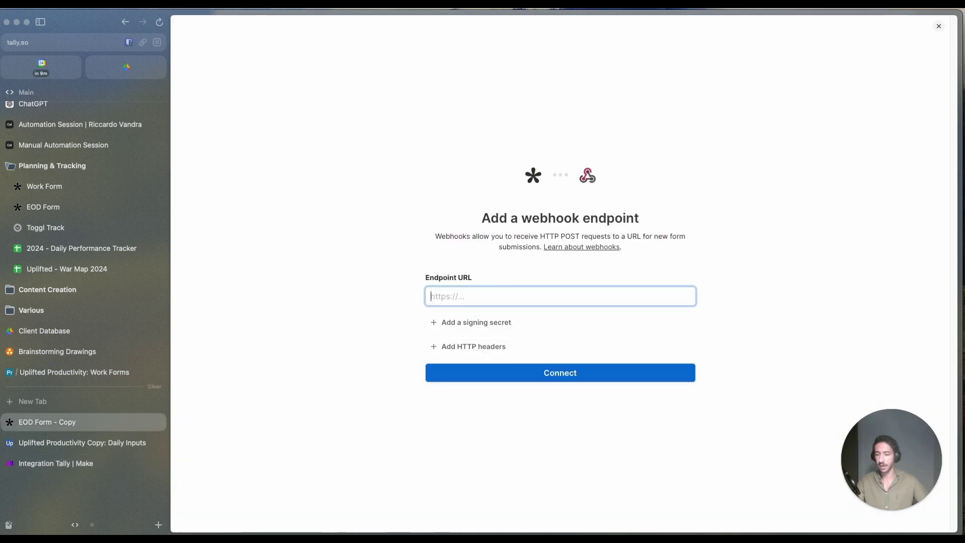
key("ctrl+Tab")
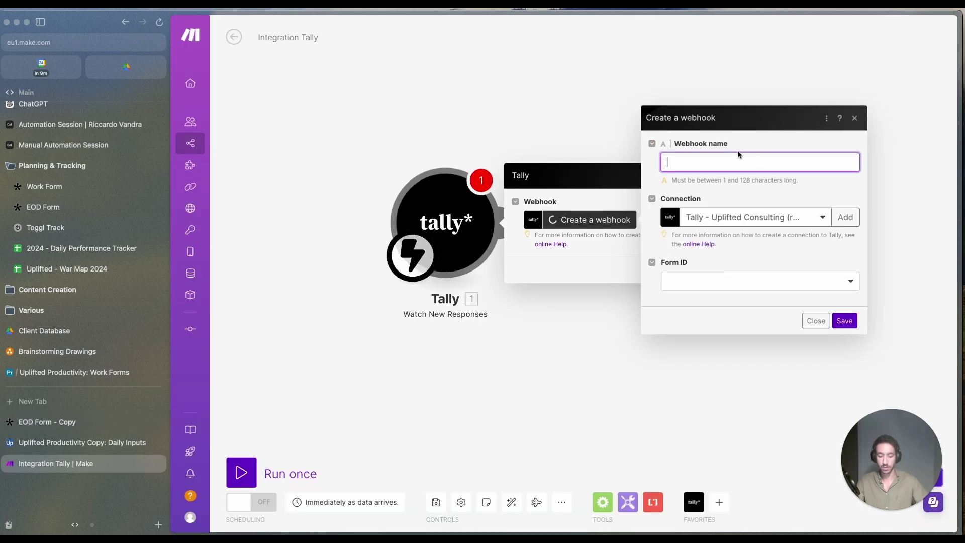
type("EOD Copy")
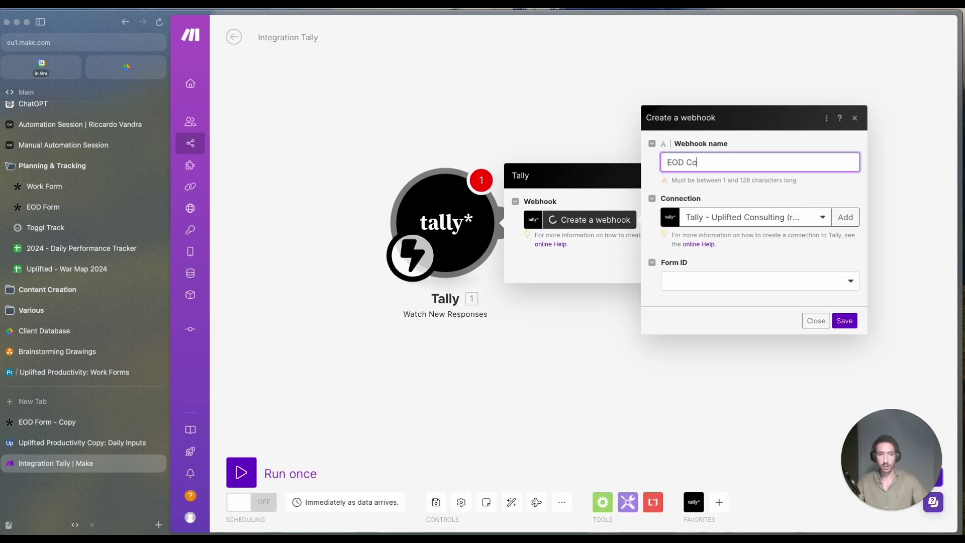
left_click(721, 281)
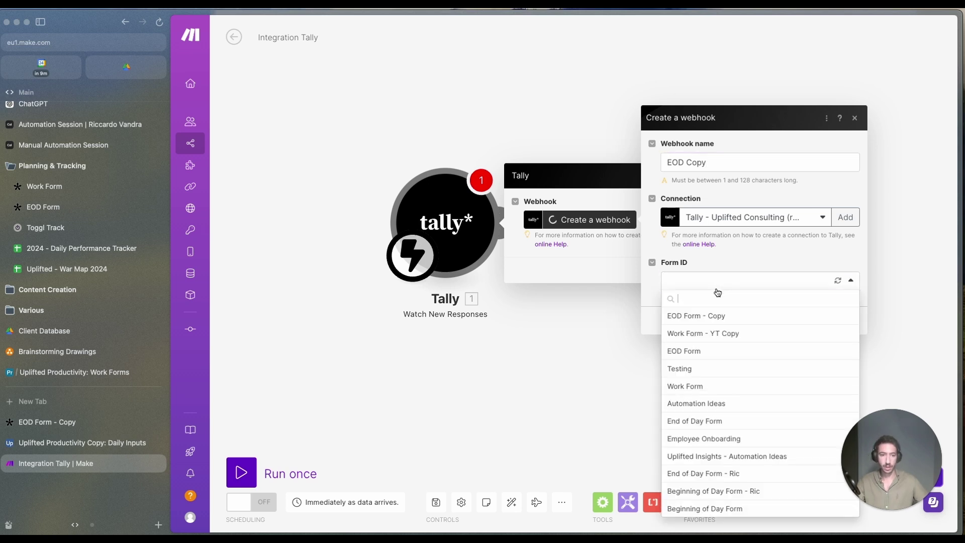
left_click(702, 317)
left_click(845, 321)
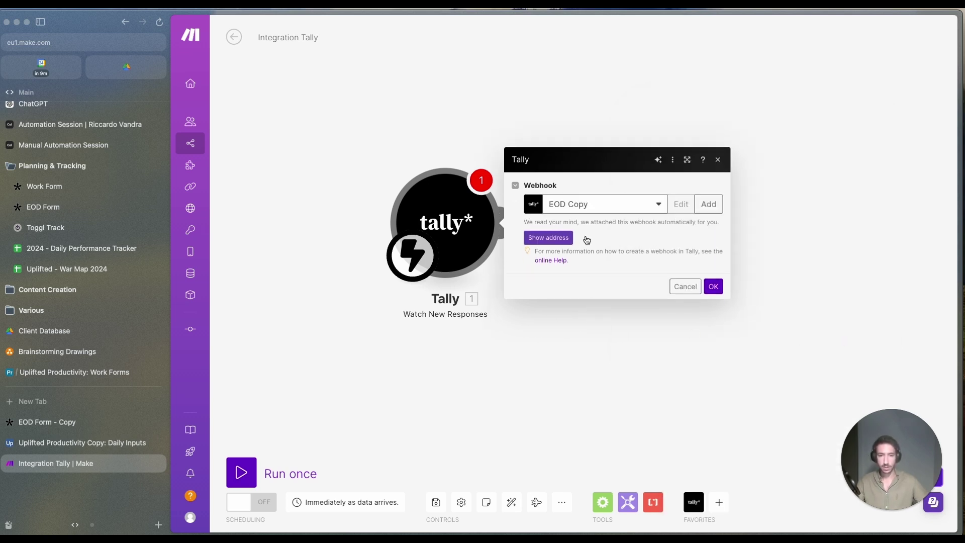
left_click(713, 286)
Step: Confirm in Tally's integrations that EOD Form - Copy shows the webhook as connected
left_click(47, 421)
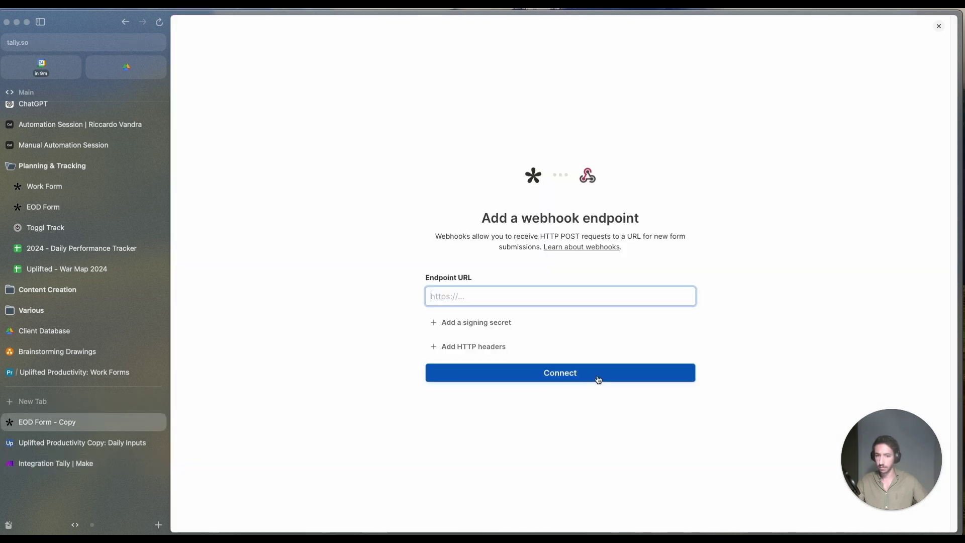
left_click(939, 27)
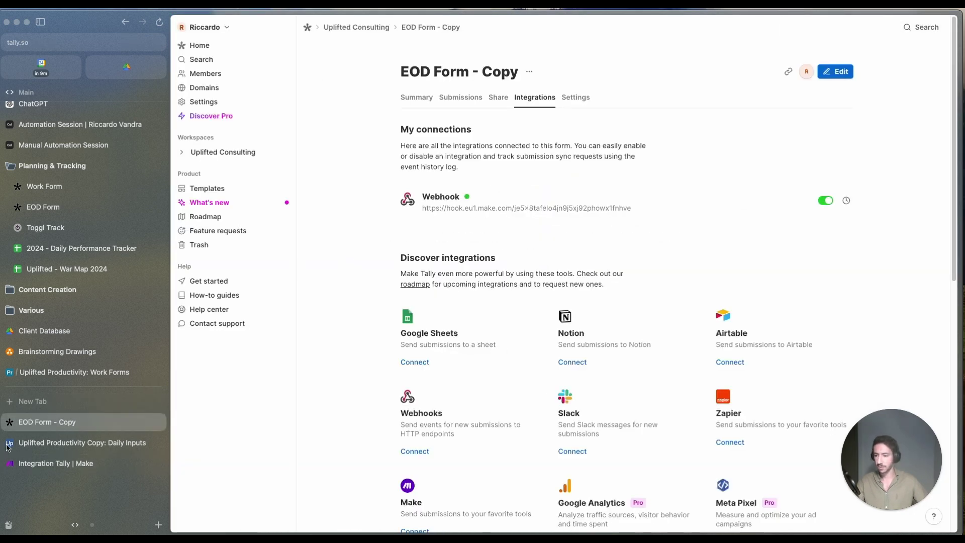
left_click(55, 463)
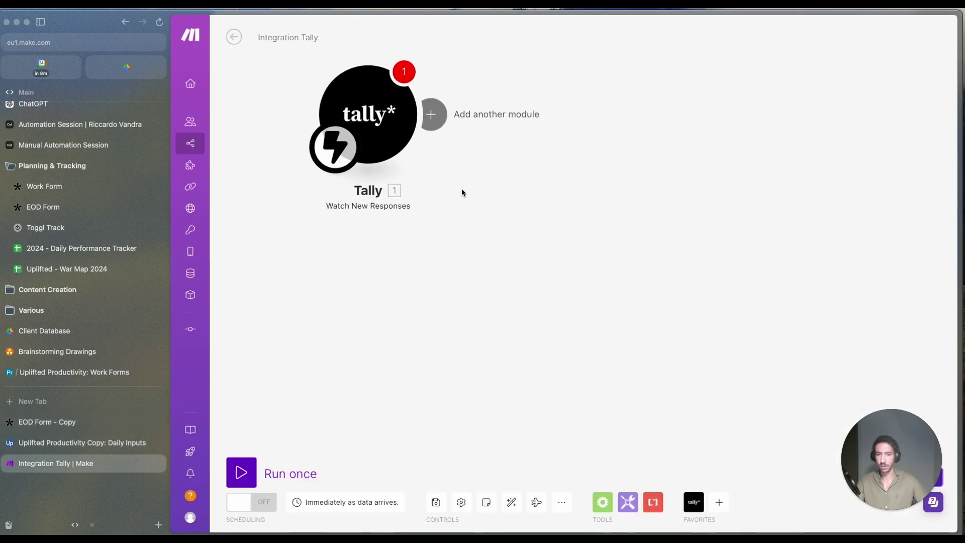
Step: Rename the Tally trigger module to 'EOD Sent'
right_click(474, 224)
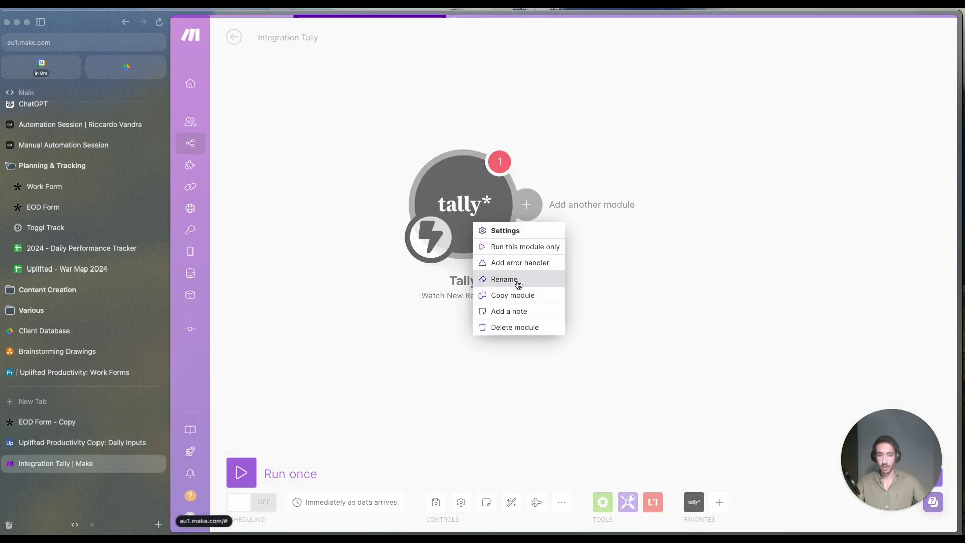
left_click(504, 279)
type("EOD")
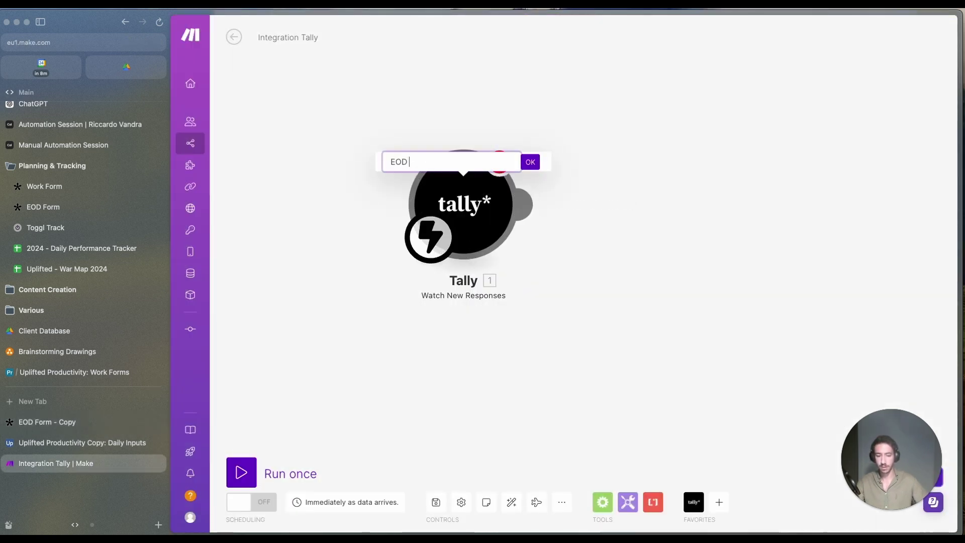
type(" S")
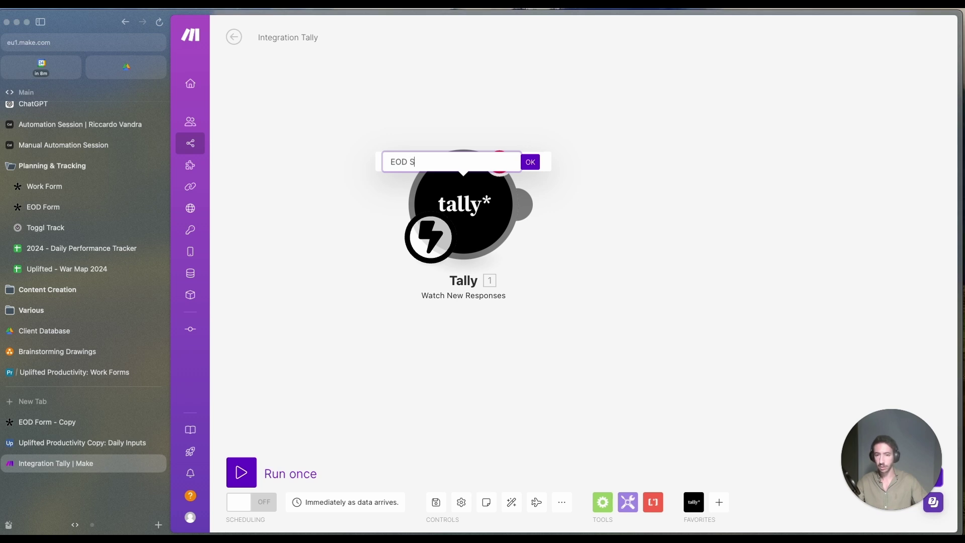
type("ent")
key("Return")
Step: Add an Airtable Update a Record module by mistake, then delete it
left_click(668, 304)
type("Air")
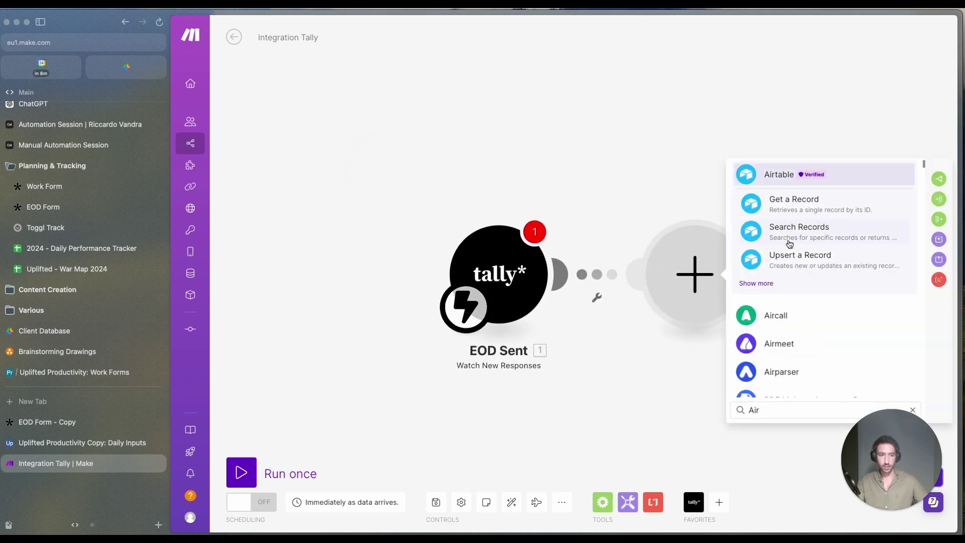
left_click(769, 283)
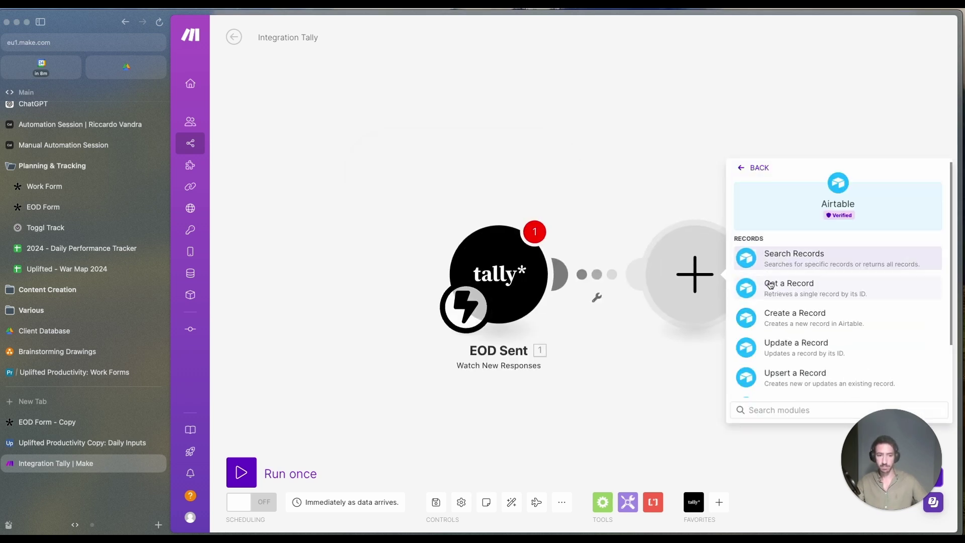
scroll(792, 360, "down", 2)
left_click(806, 295)
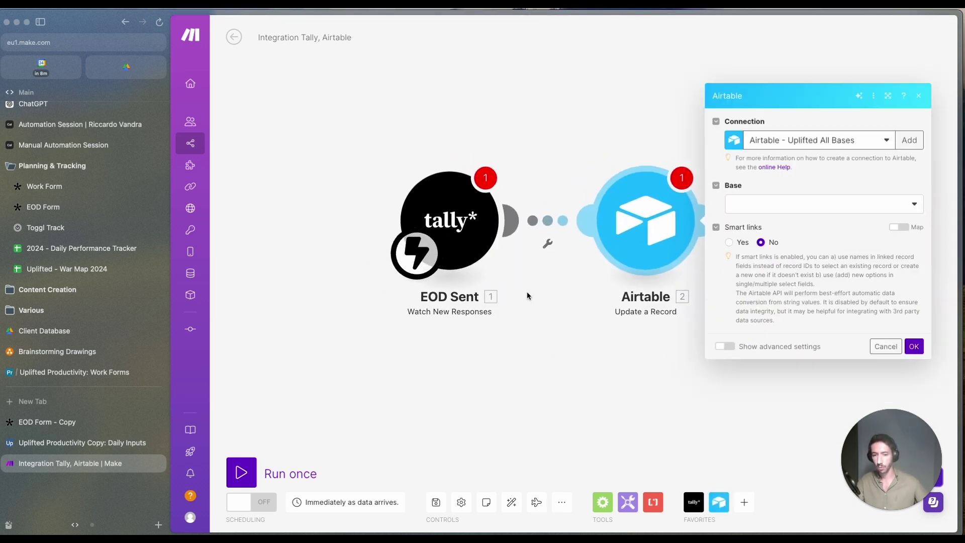
key("Escape")
left_click(645, 221)
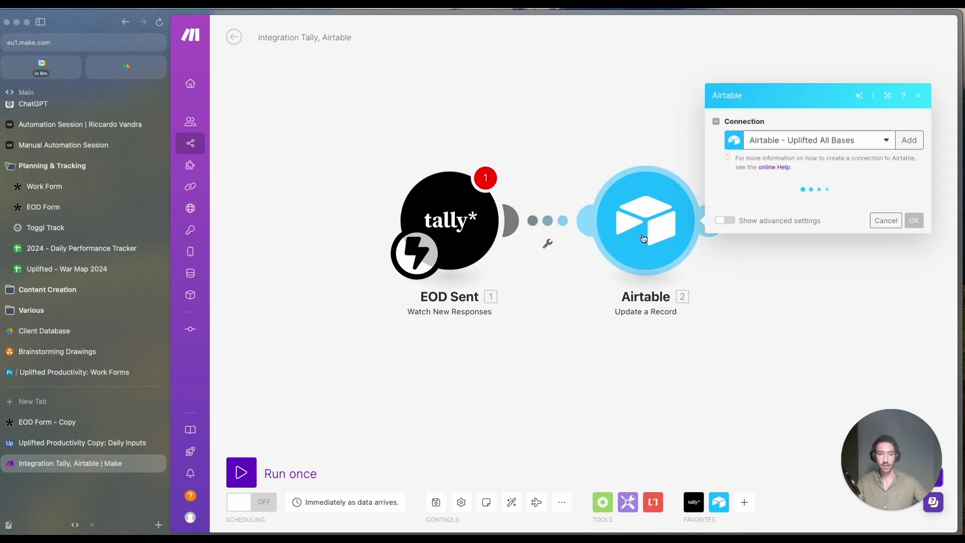
key("Escape")
right_click(644, 236)
left_click(689, 340)
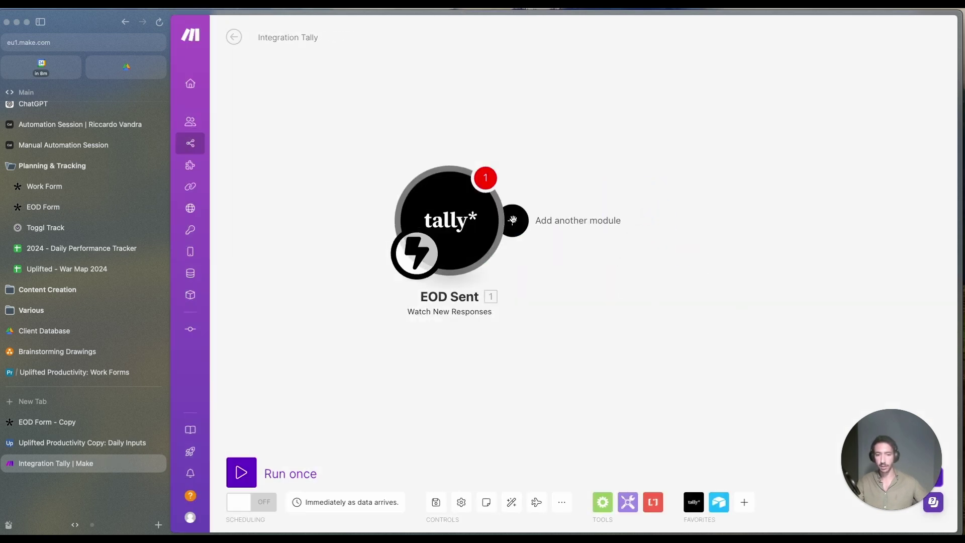
Step: Add an Airtable Create a Record module for the base's Daily Inputs table
left_click(511, 220)
left_click(752, 177)
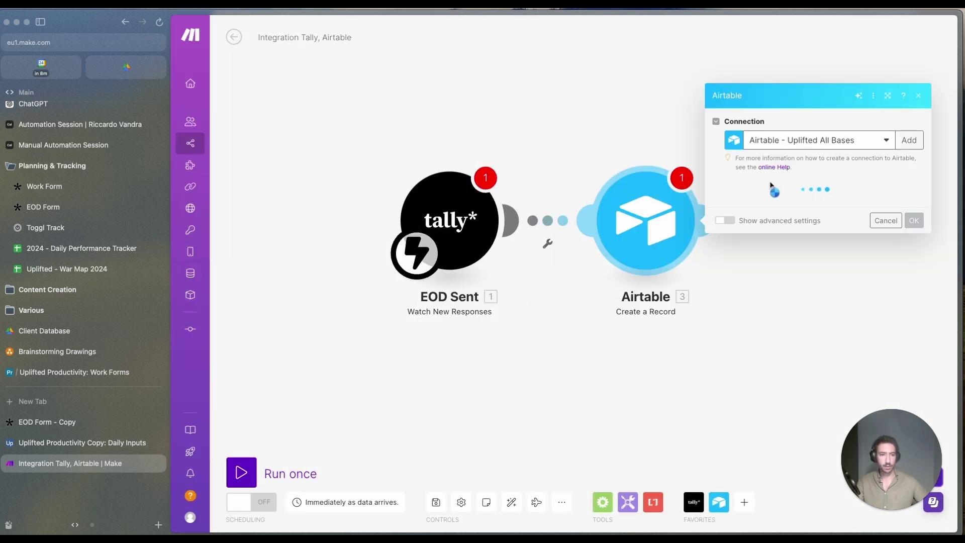
left_click(779, 202)
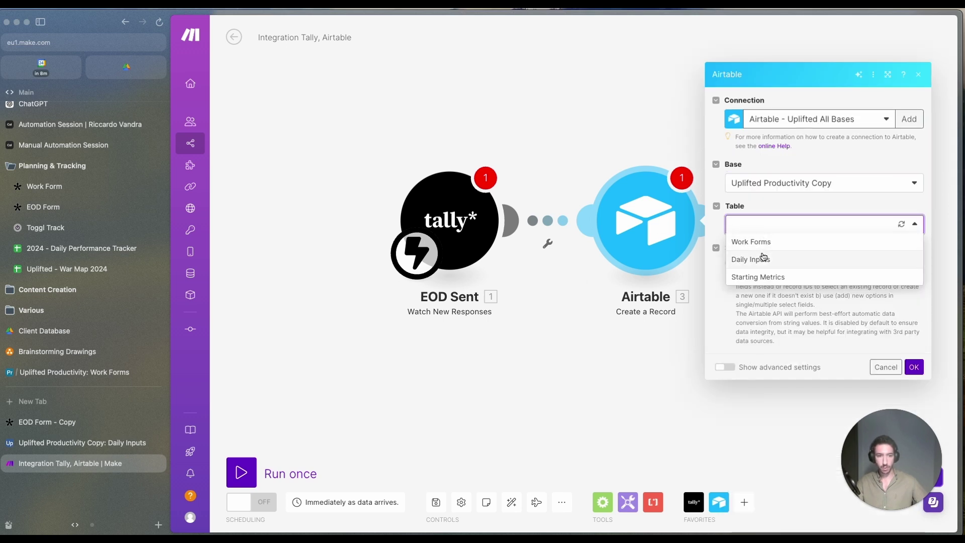
left_click(763, 258)
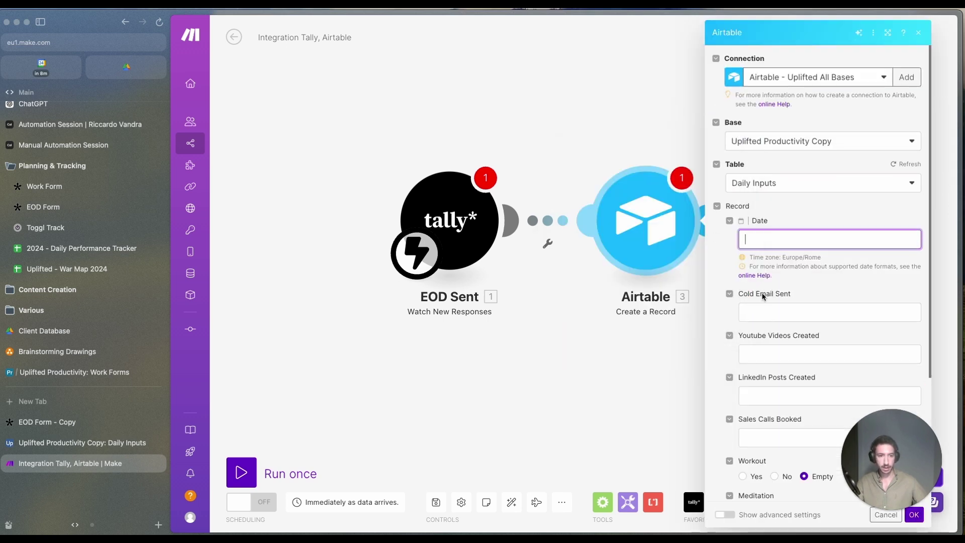
scroll(739, 455, "down", 3)
scroll(739, 455, "down", 1)
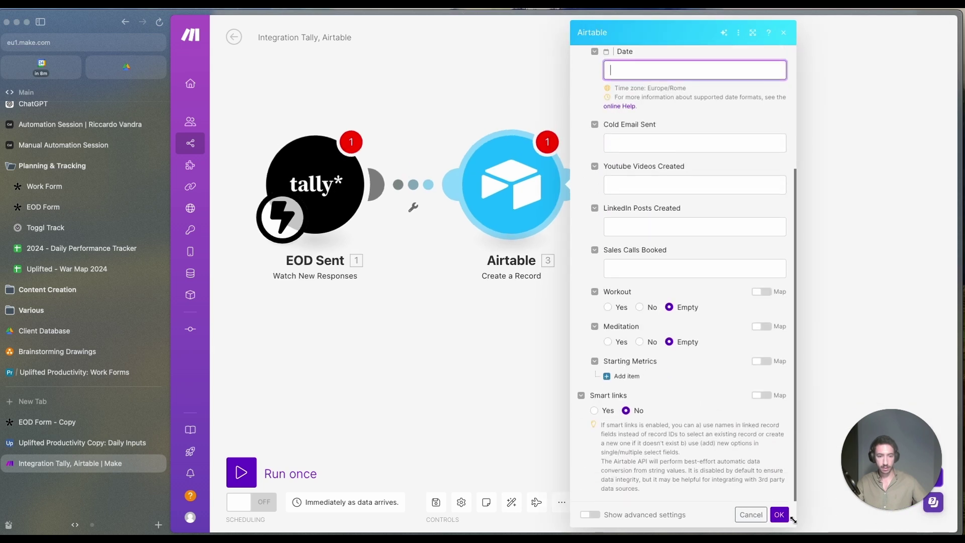
left_click(787, 518)
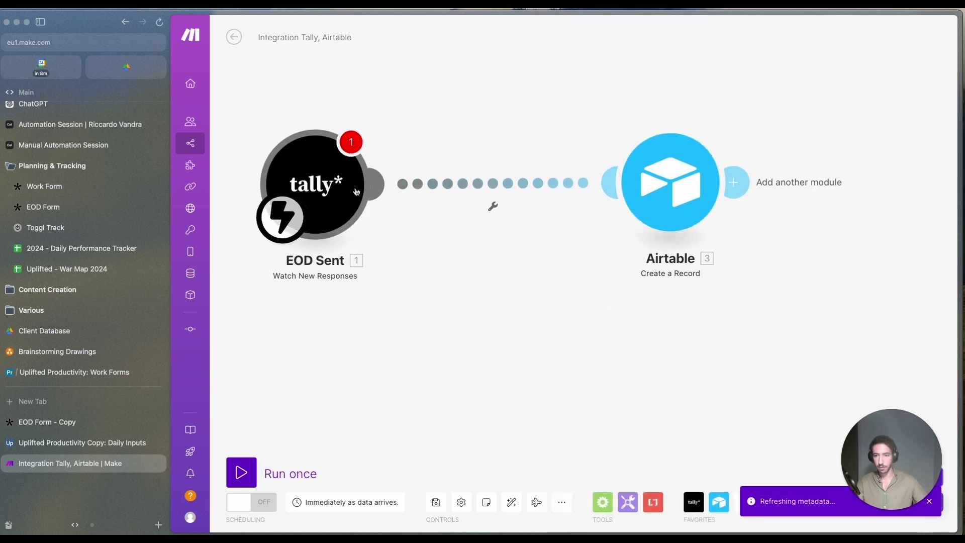
Step: Set the trigger to the EOD Copy webhook, save, and unlink Tally from Airtable
left_click(468, 181)
left_click(468, 197)
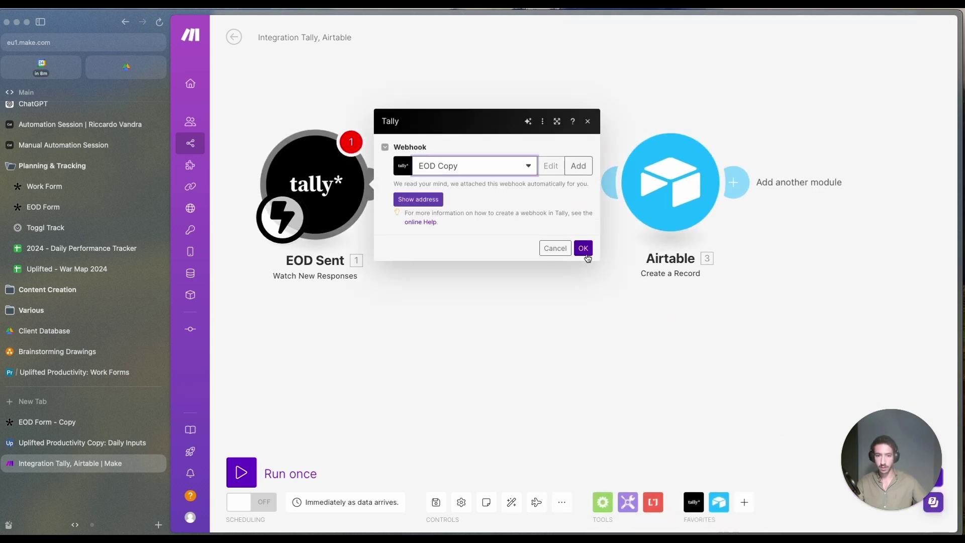
left_click(585, 254)
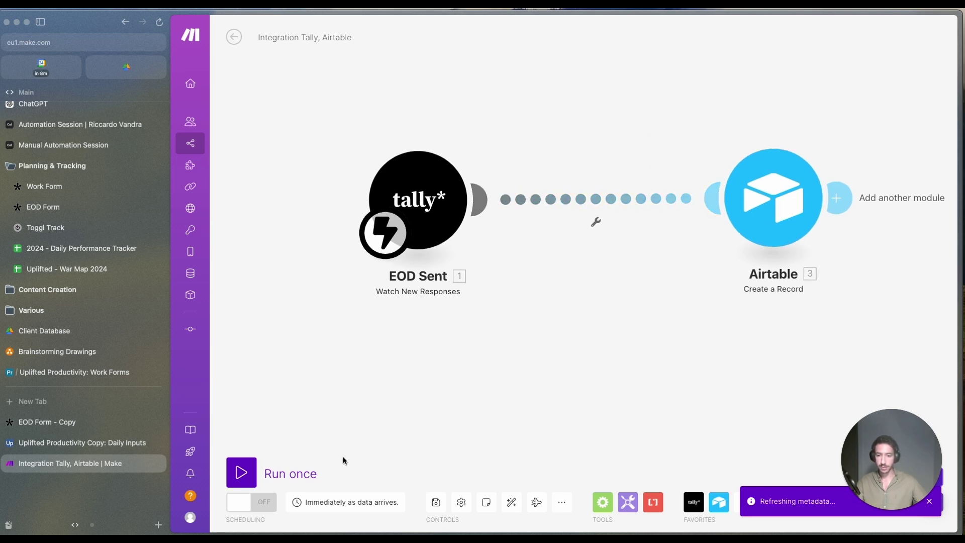
left_click(437, 503)
left_click(596, 222)
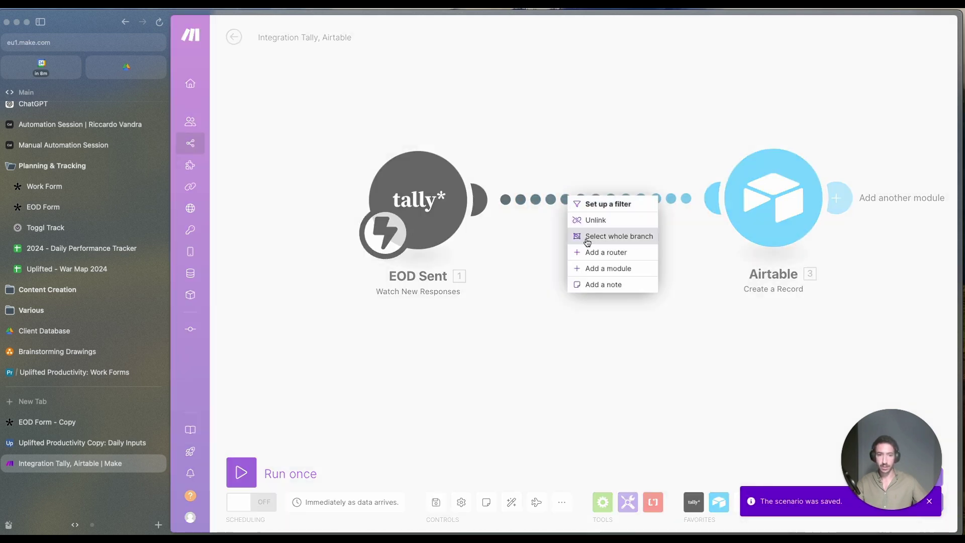
left_click(597, 219)
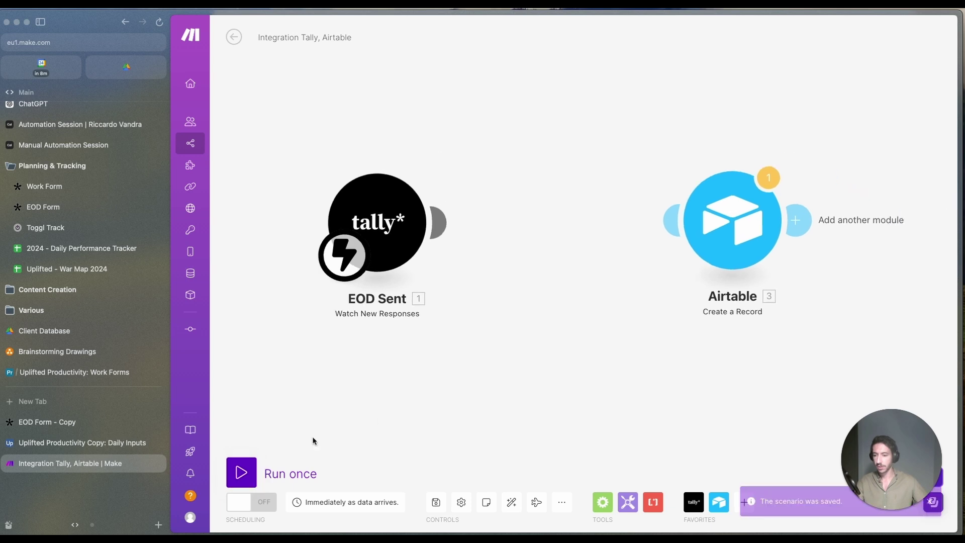
left_click(69, 423)
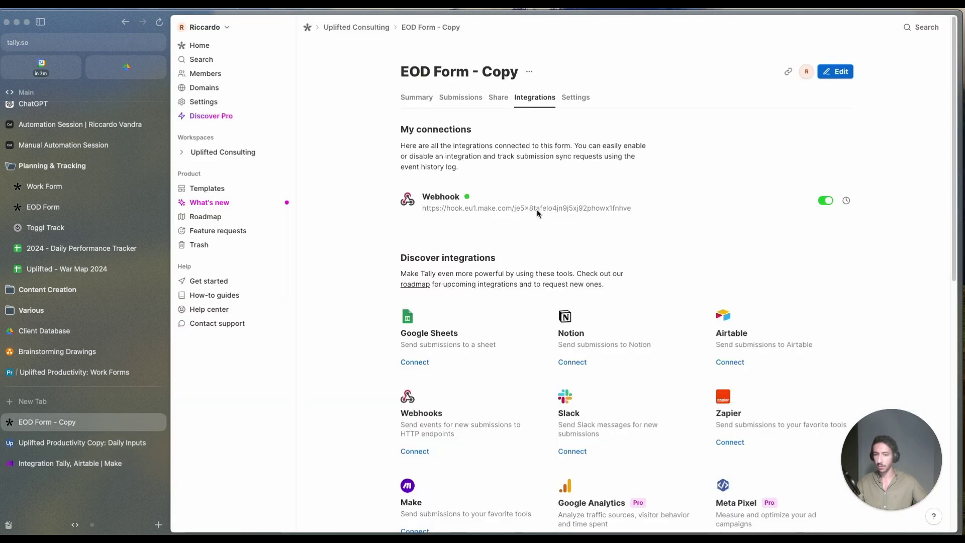
Step: Copy the form's public share link and open the live form in a new tab
left_click(463, 102)
left_click(498, 98)
left_click(419, 201)
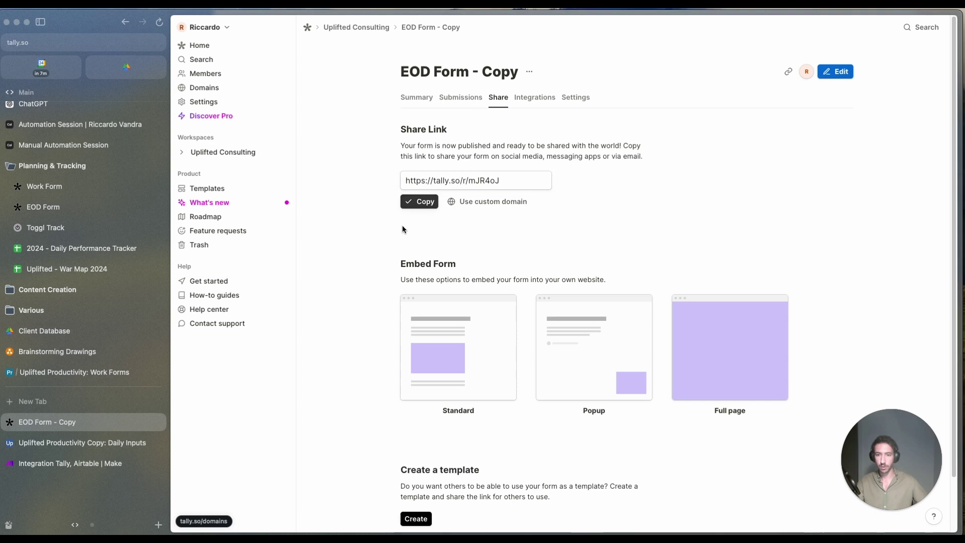
key("super+t")
key("super+v")
key("Return")
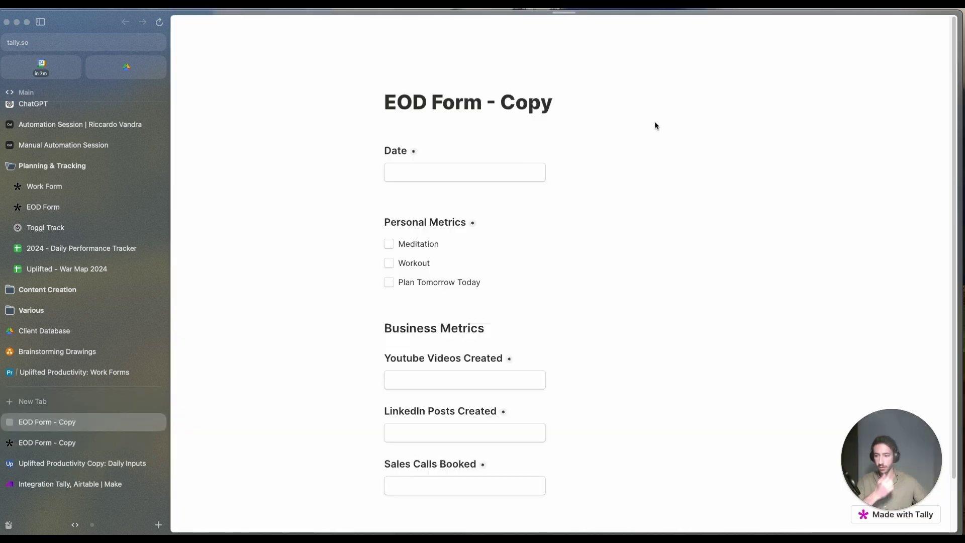
Step: Set Date to June 25, 2024, tick Meditation, and enter 12 YouTube videos
left_click(427, 173)
left_click(424, 307)
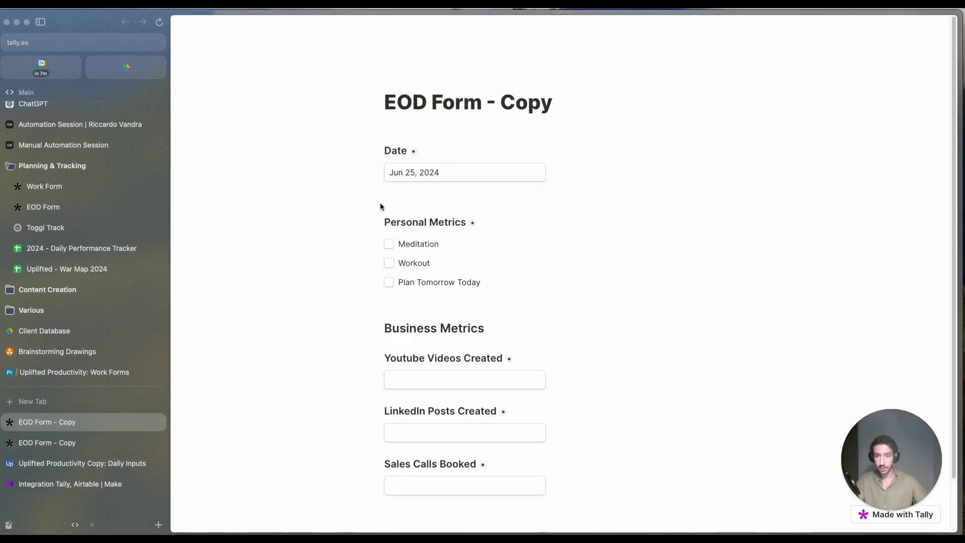
left_click(388, 243)
left_click(405, 379)
type("12")
scroll(443, 377, "down", 2)
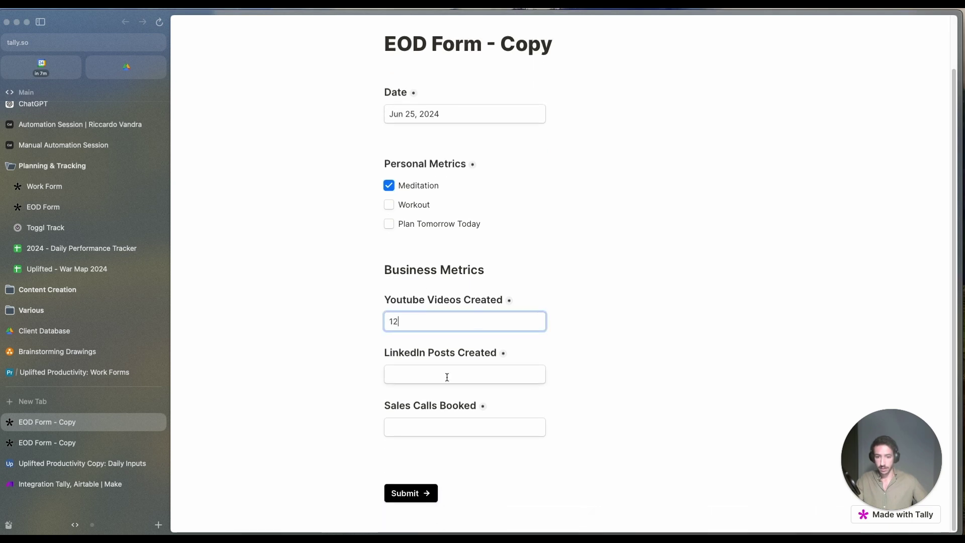
Step: Enter 1 LinkedIn post and 2 sales calls, tick Workout, and submit the response
left_click(415, 375)
left_click(421, 429)
type("2")
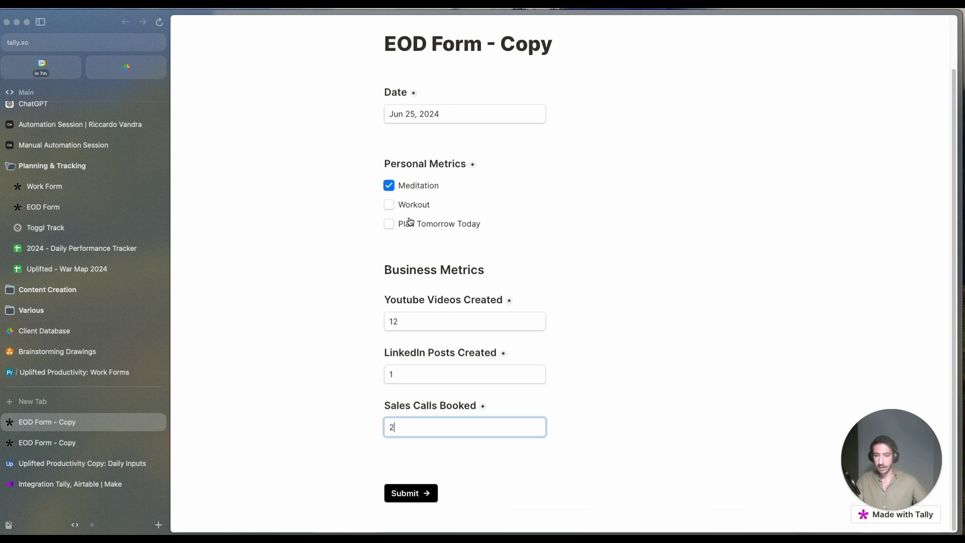
left_click(389, 224)
left_click(389, 224)
left_click(388, 205)
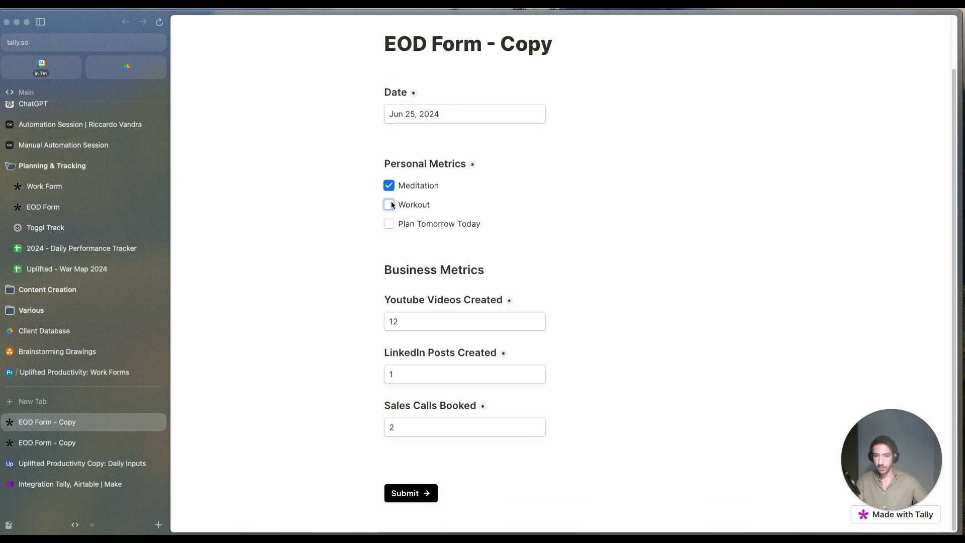
left_click(421, 492)
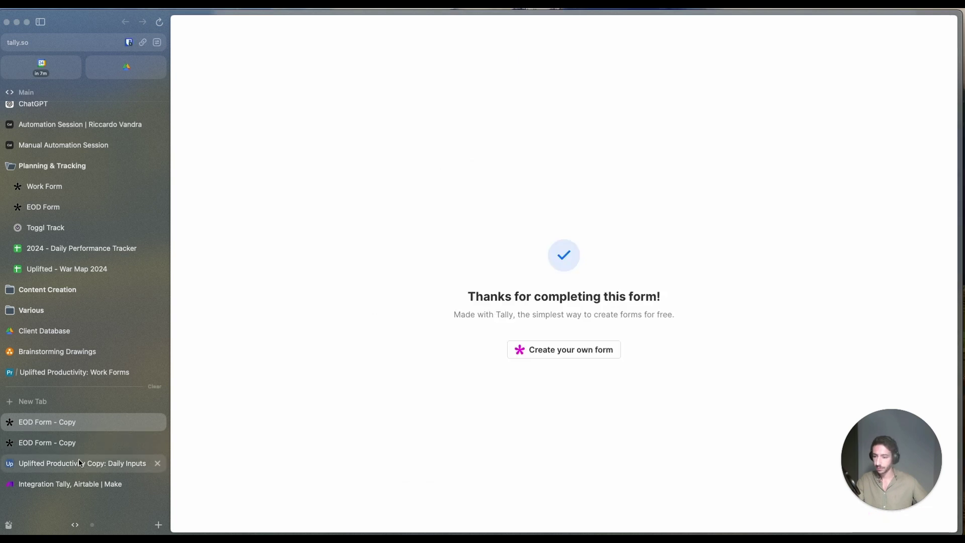
left_click(93, 484)
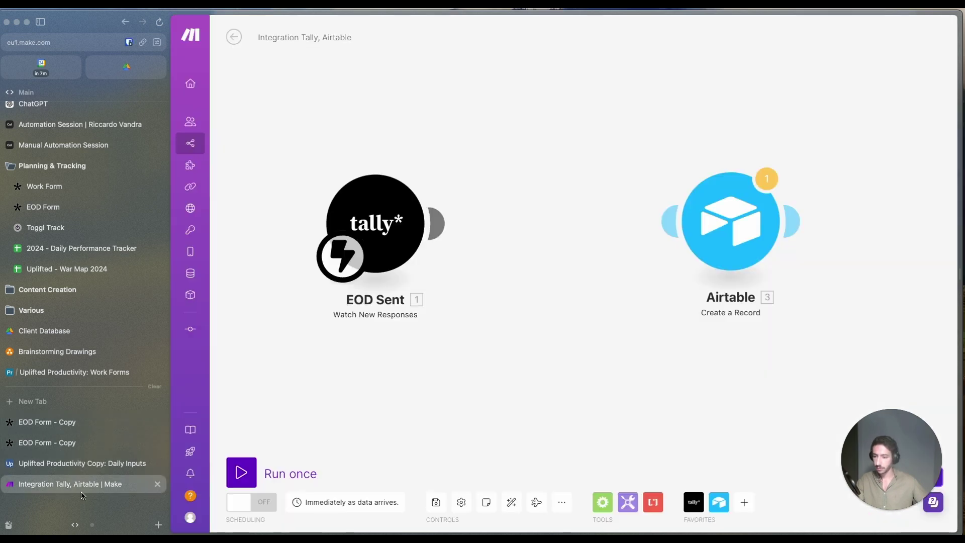
Step: Run the scenario once on existing data and inspect Tally's Fields and personal_metrics output
left_click(243, 471)
left_click(453, 511)
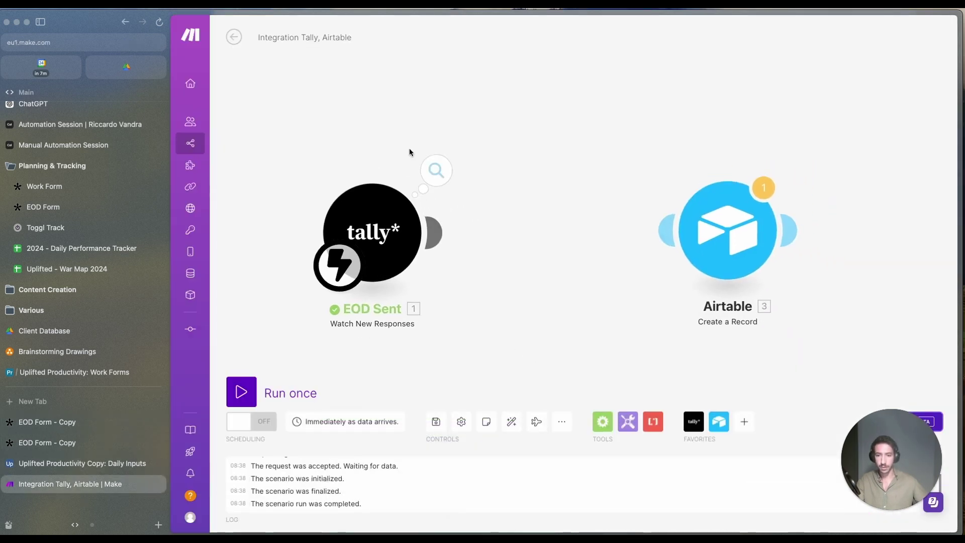
left_click(436, 170)
scroll(514, 294, "down", 3)
left_click(477, 172)
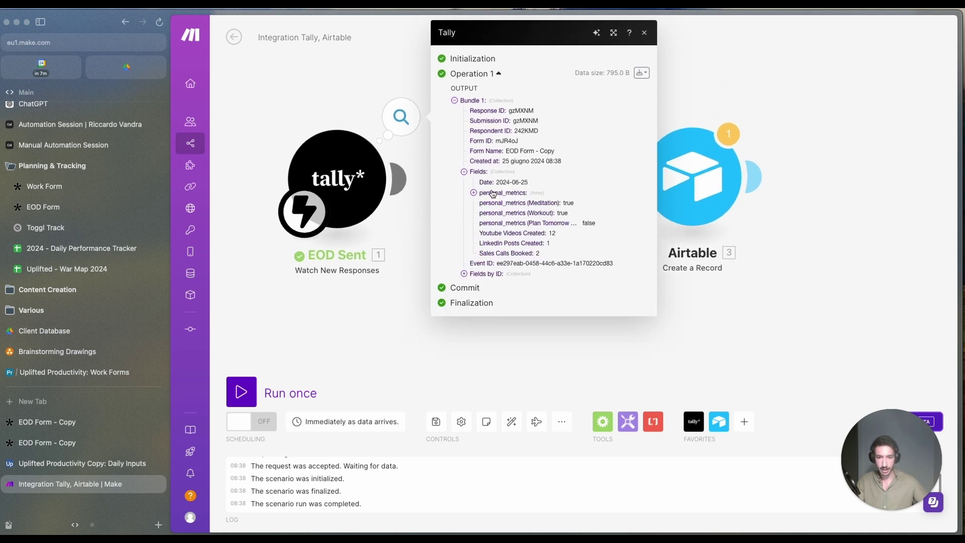
left_click(473, 193)
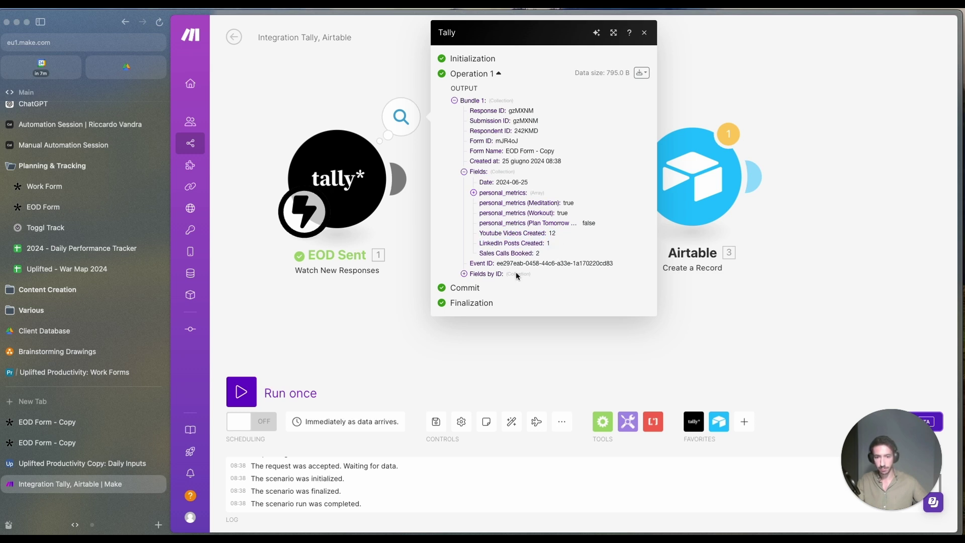
left_click(462, 268)
left_click_drag(480, 232, 539, 234)
Step: Link Tally to the Airtable module and map Tally's Date into the Date field
left_click(354, 360)
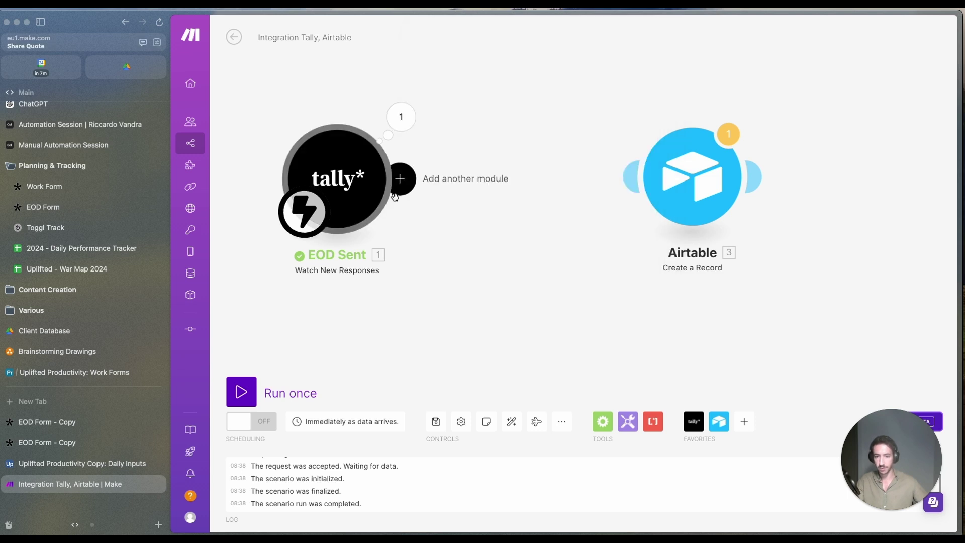
mouse_move(398, 178)
left_mouse_down()
mouse_move(532, 176)
mouse_move(527, 187)
left_mouse_up()
left_click(527, 187)
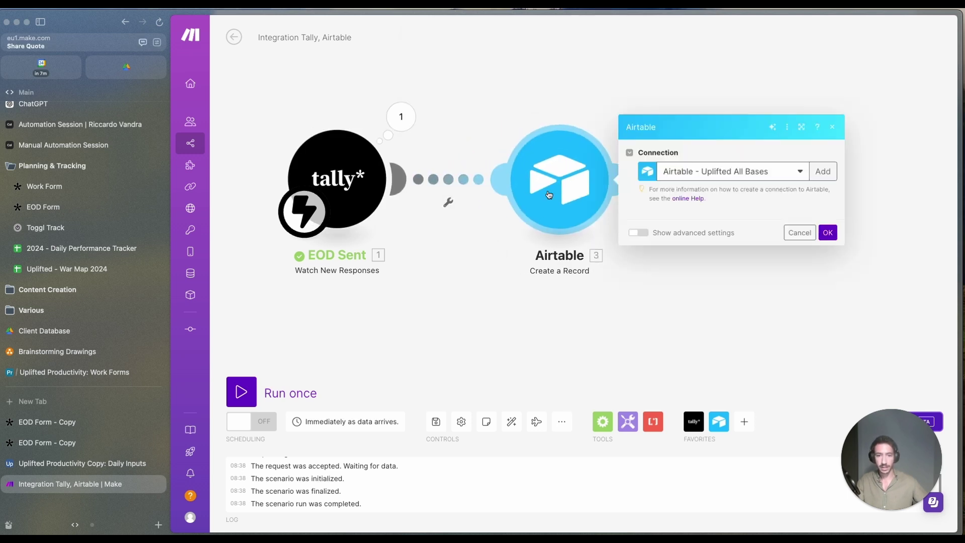
left_click(701, 235)
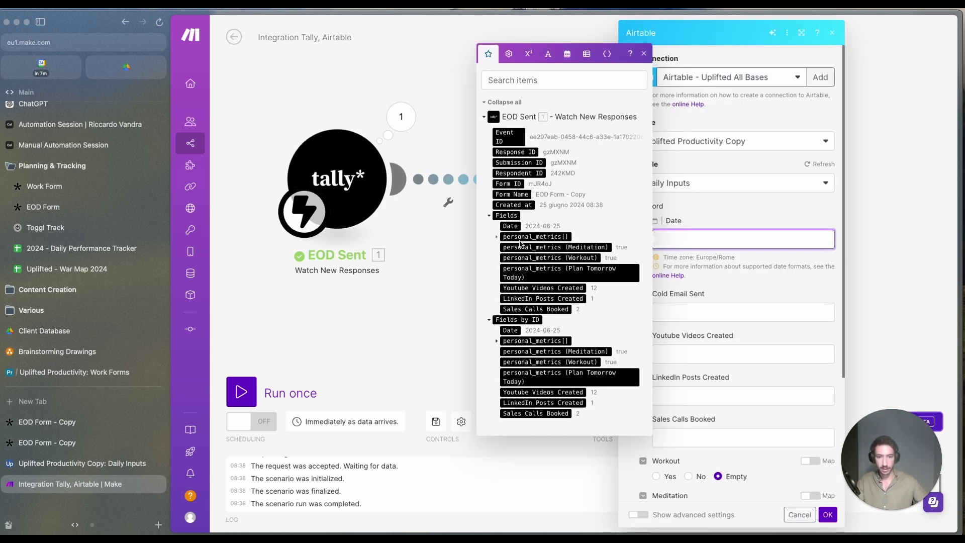
left_click(512, 227)
left_click(644, 55)
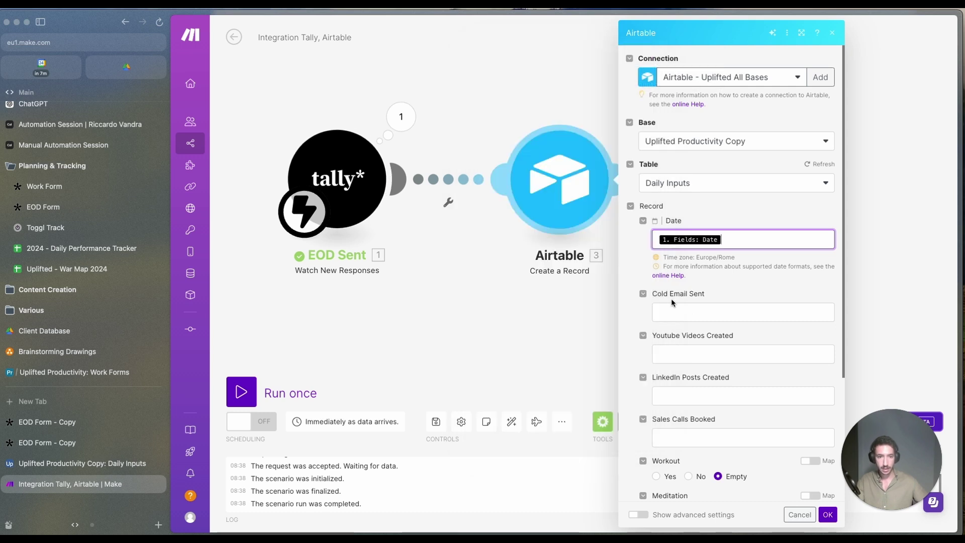
Step: Map Tally's YouTube Videos, LinkedIn Posts and Sales Calls Booked values into Airtable
left_click(674, 312)
left_click(706, 357)
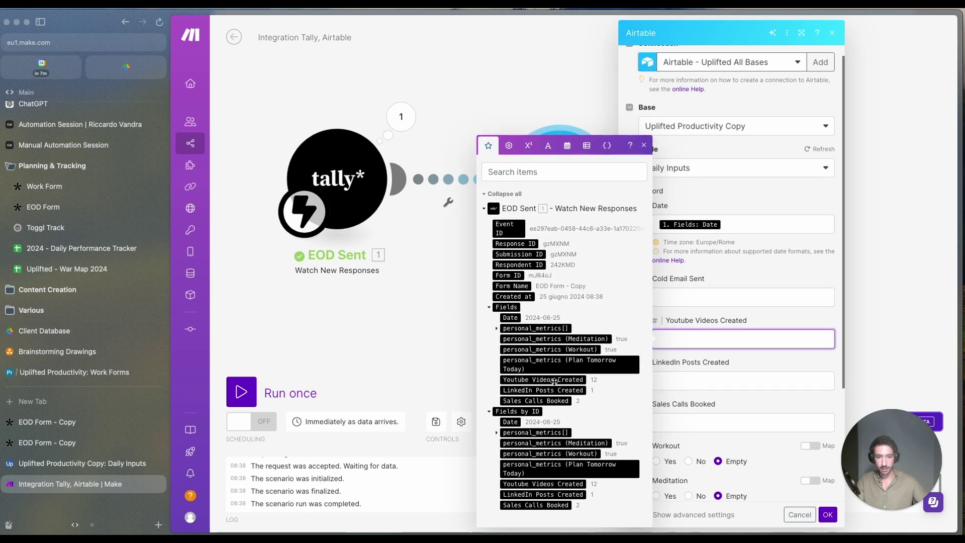
left_click(550, 382)
key("Tab")
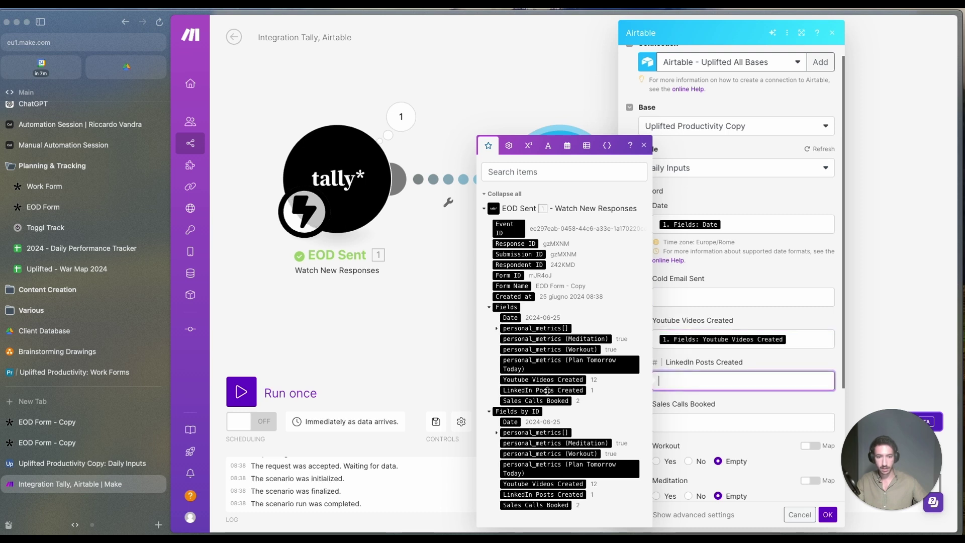
left_click(547, 390)
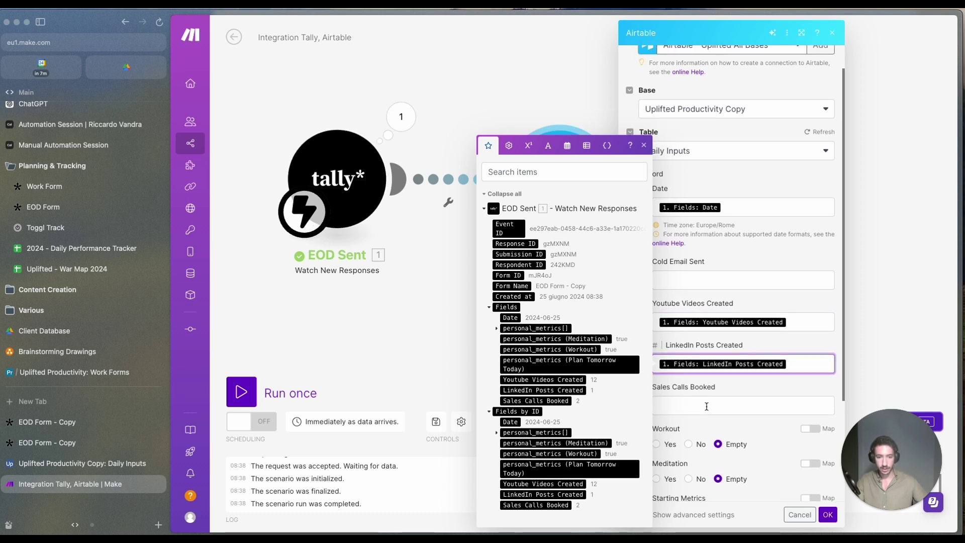
left_click(706, 406)
left_click(556, 401)
scroll(810, 338, "down", 2)
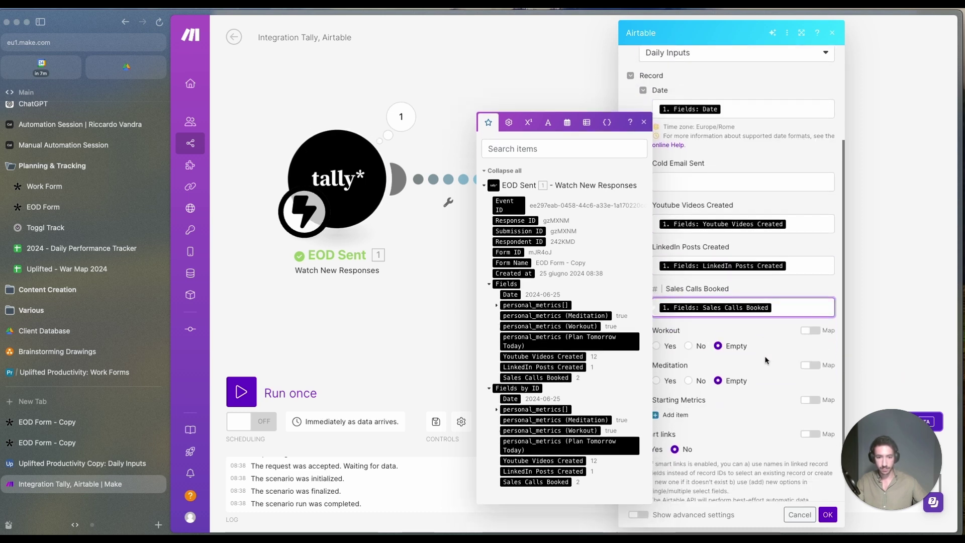
Step: Enable mapping on Workout and Meditation and fill both from personal_metrics items
left_click(811, 331)
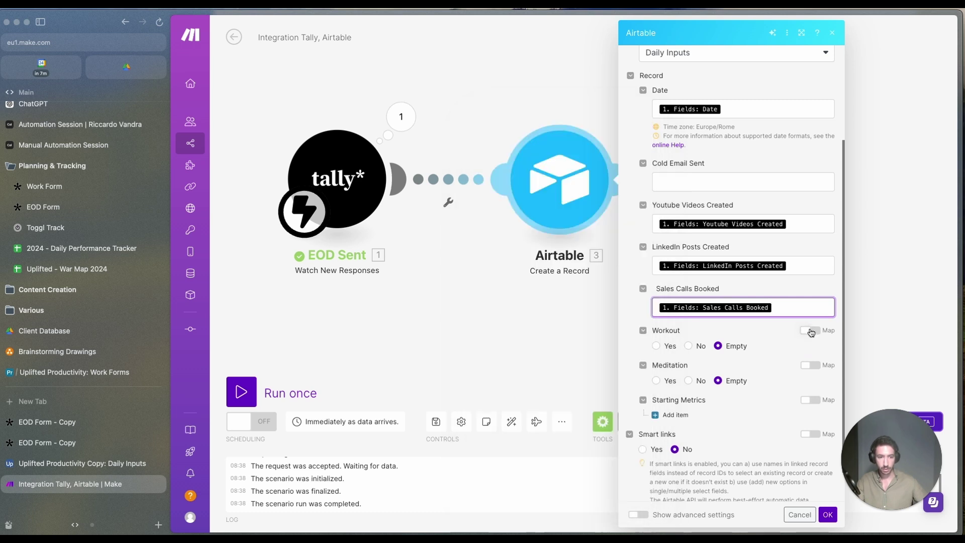
left_click(701, 351)
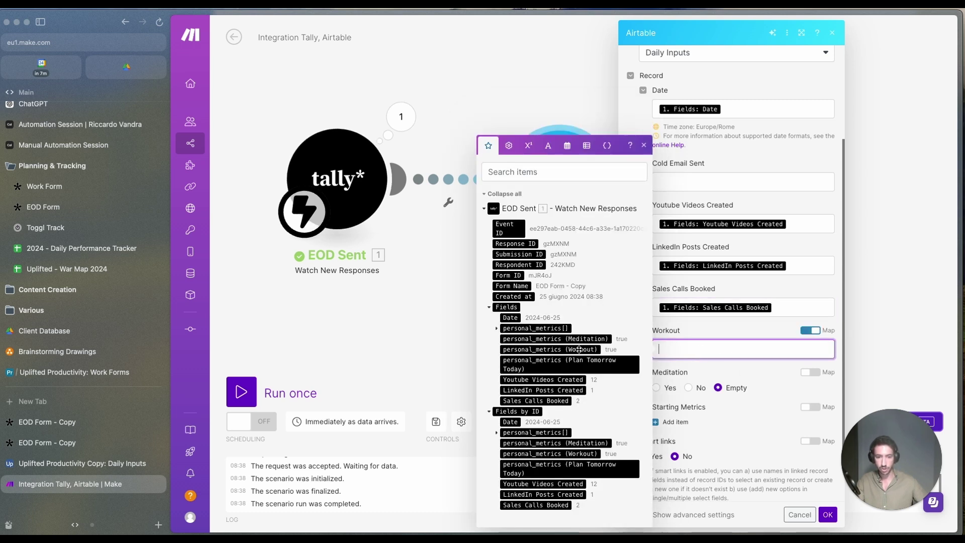
left_click(595, 351)
left_click(807, 373)
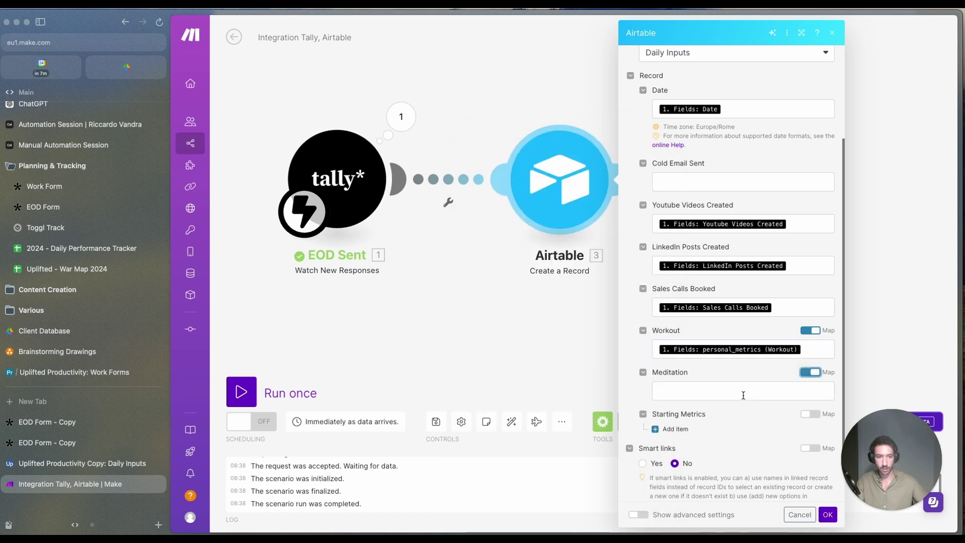
left_click(742, 392)
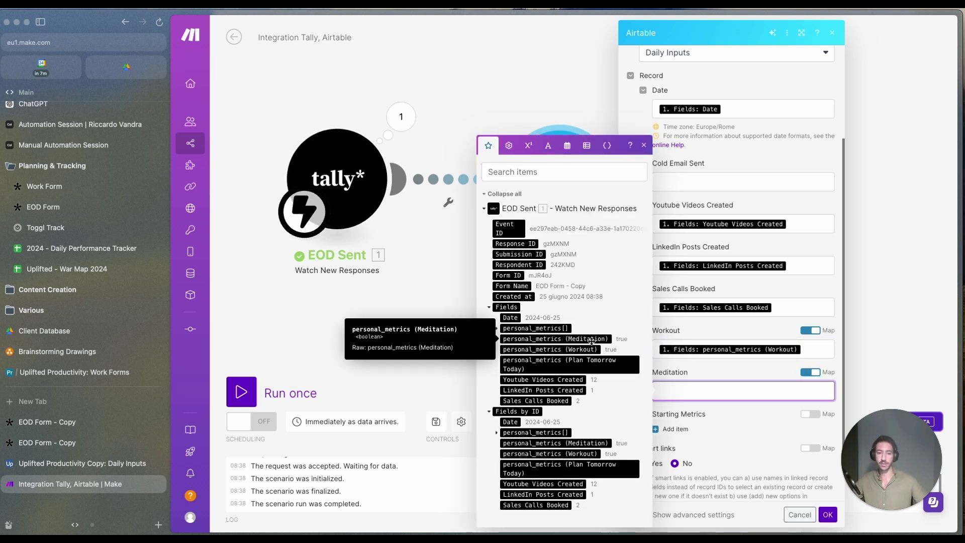
left_click(589, 350)
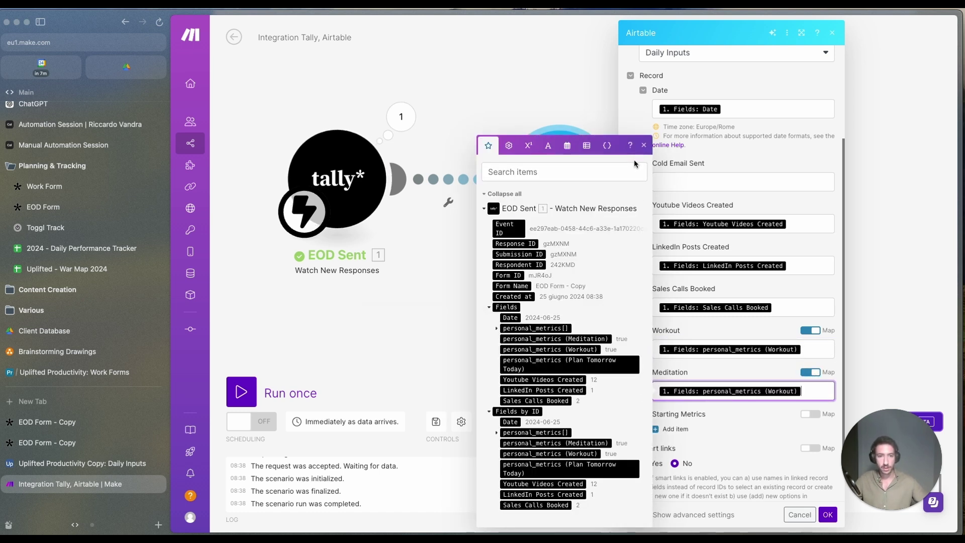
scroll(676, 381, "down", 2)
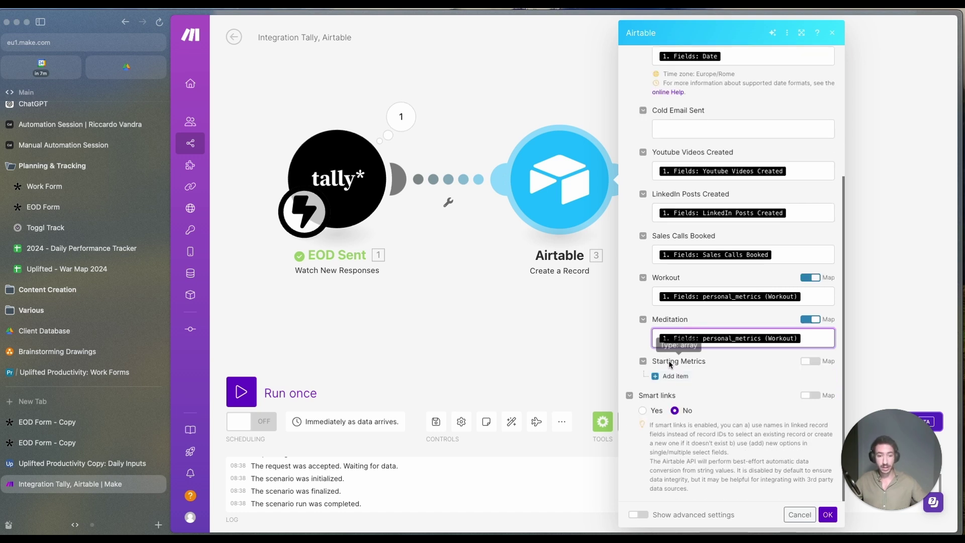
left_click(109, 466)
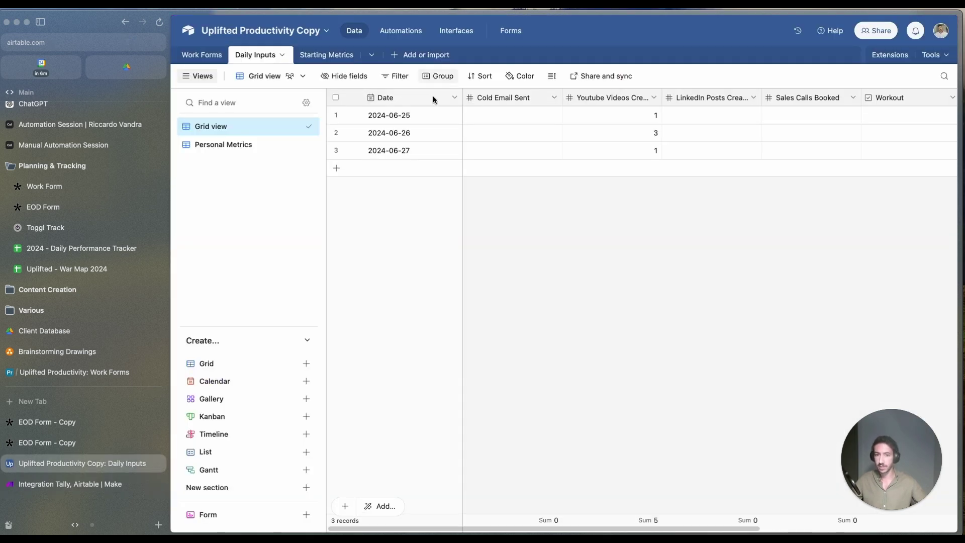
Step: Add a RecordId formula field using RECORD_ID() to Starting Metrics and copy the record's ID
left_click(318, 57)
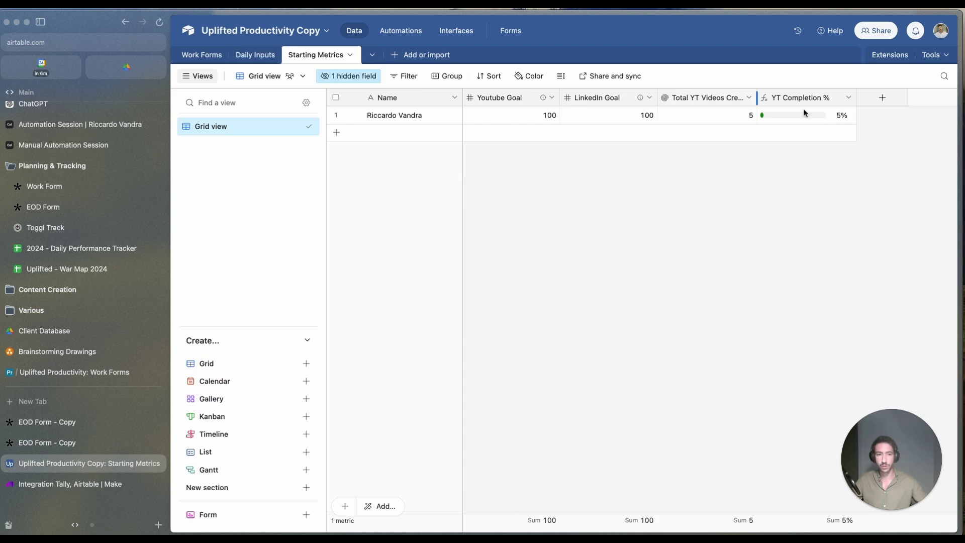
left_click(882, 97)
type("R")
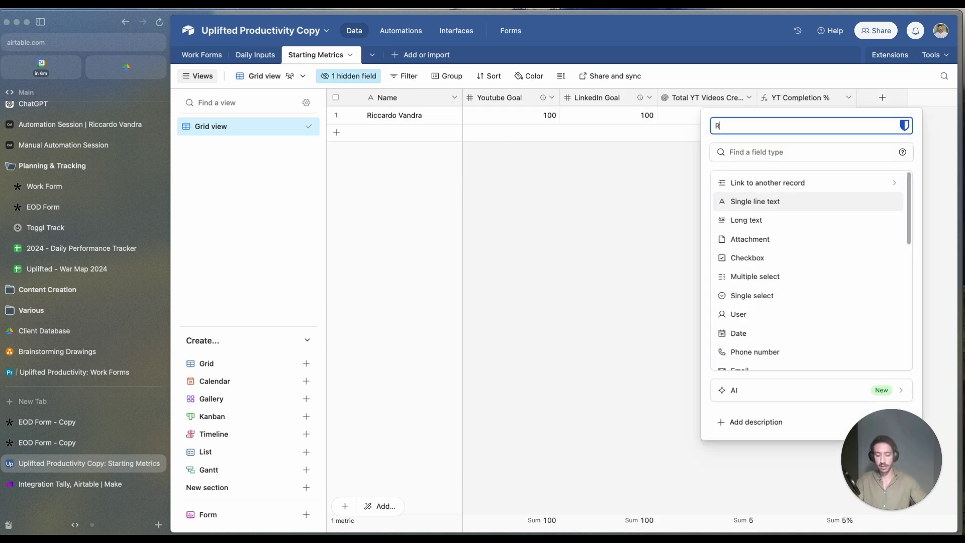
type("ecordId")
key("Tab")
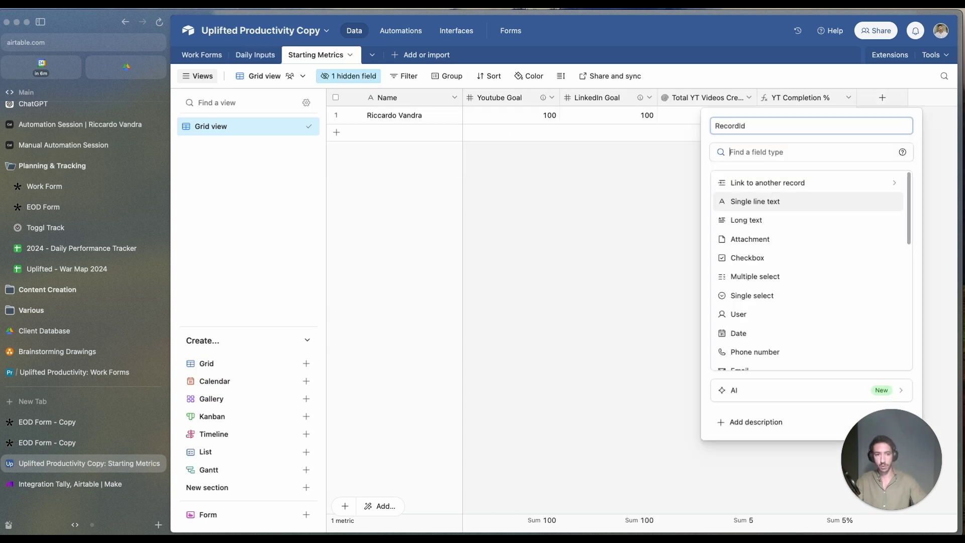
type("form")
key("Return")
left_click(771, 235)
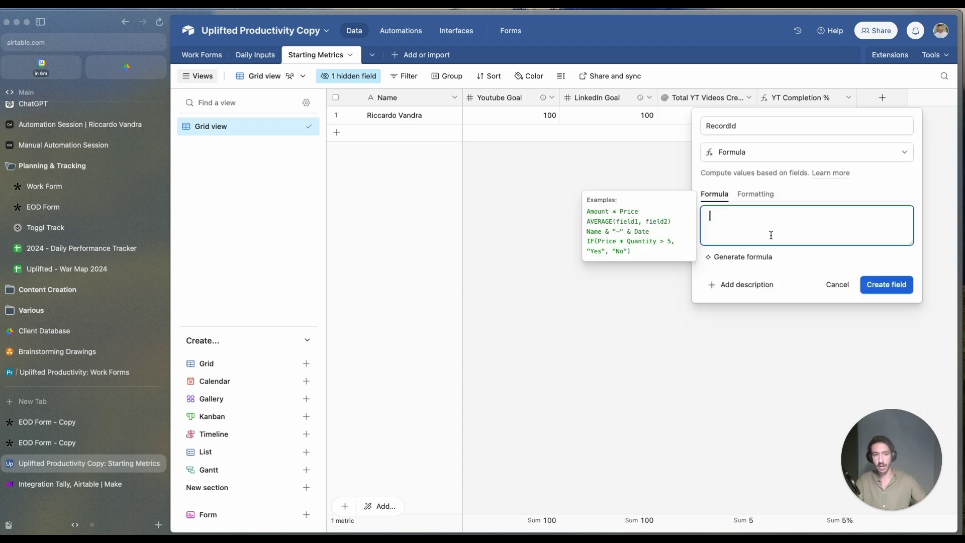
type("record")
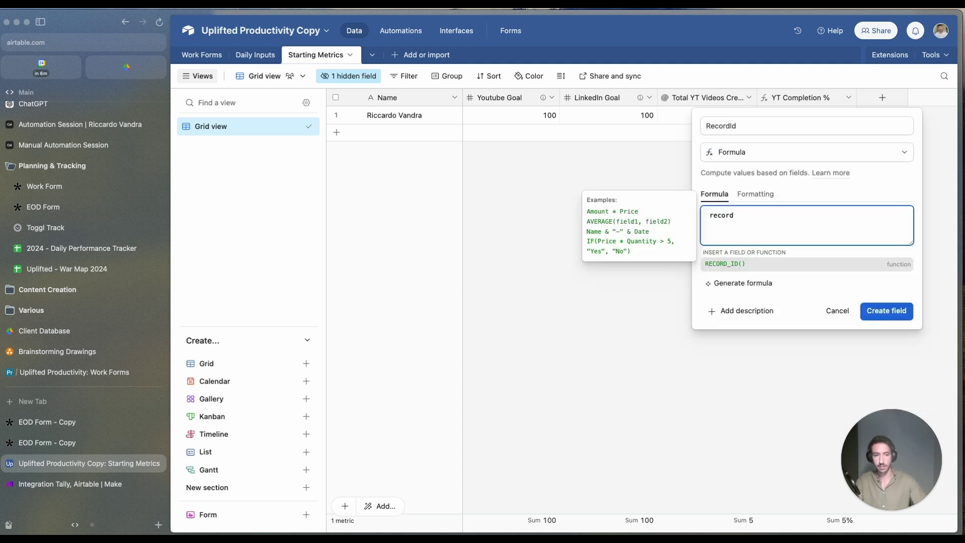
key("Tab")
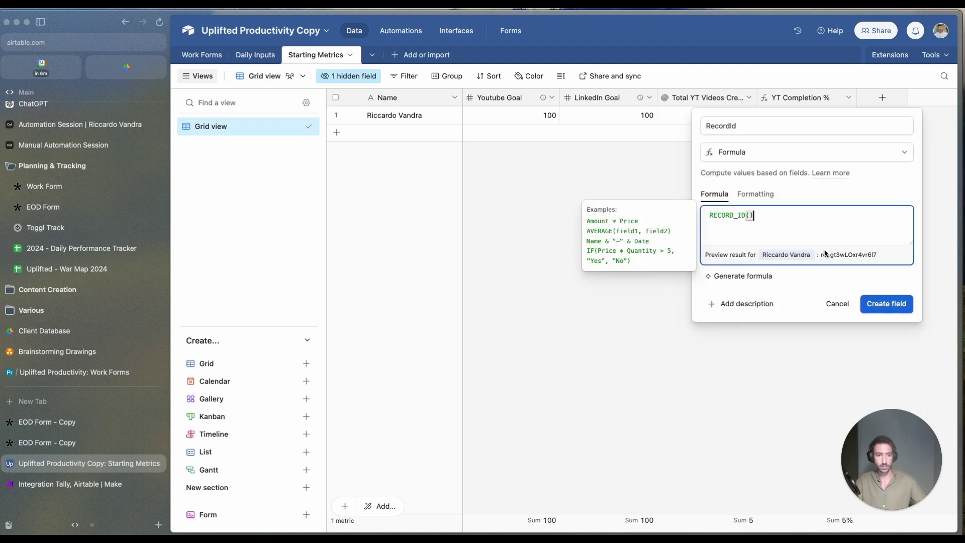
left_click(887, 286)
left_click(893, 116)
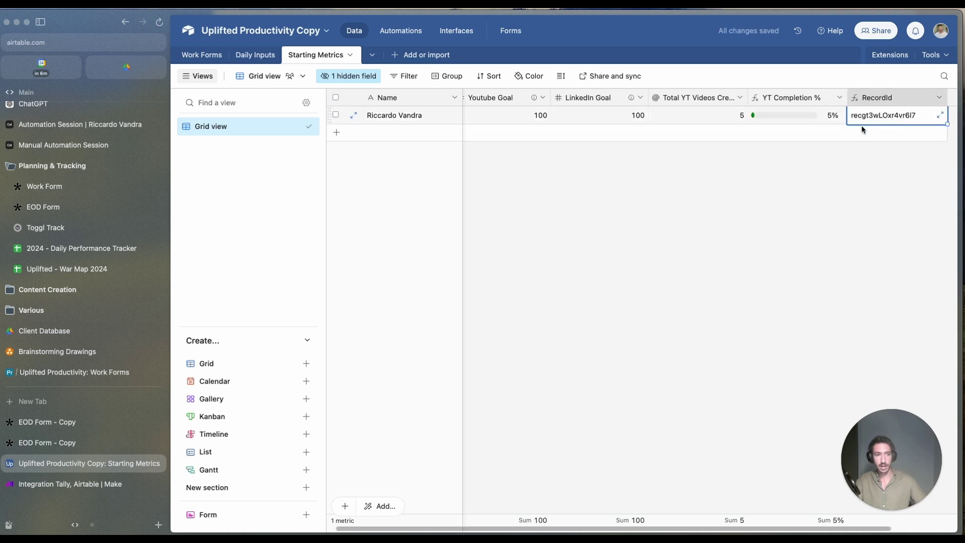
key("super+c")
Step: Paste the copied record ID into the module's Starting Metrics link, confirm, and save the scenario
left_click(48, 482)
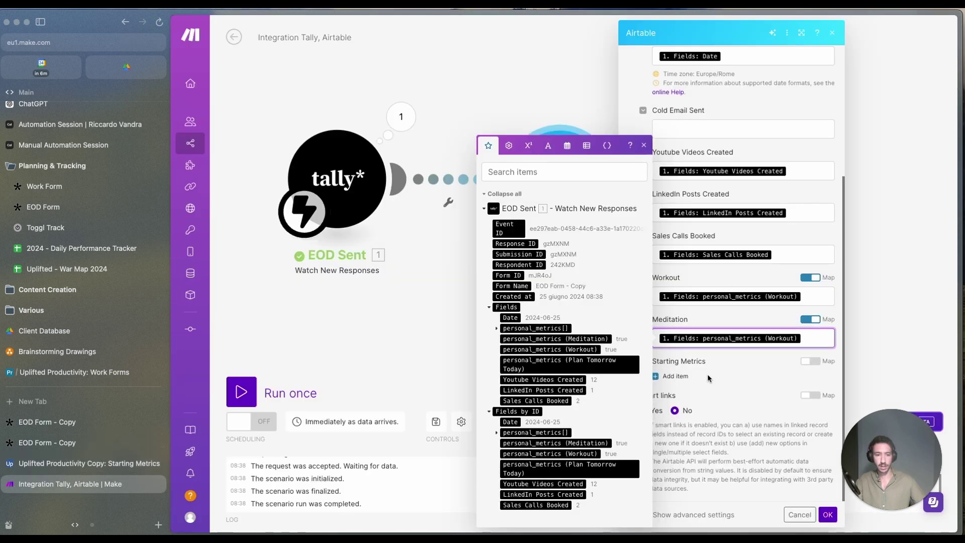
left_click(677, 376)
key("super+v")
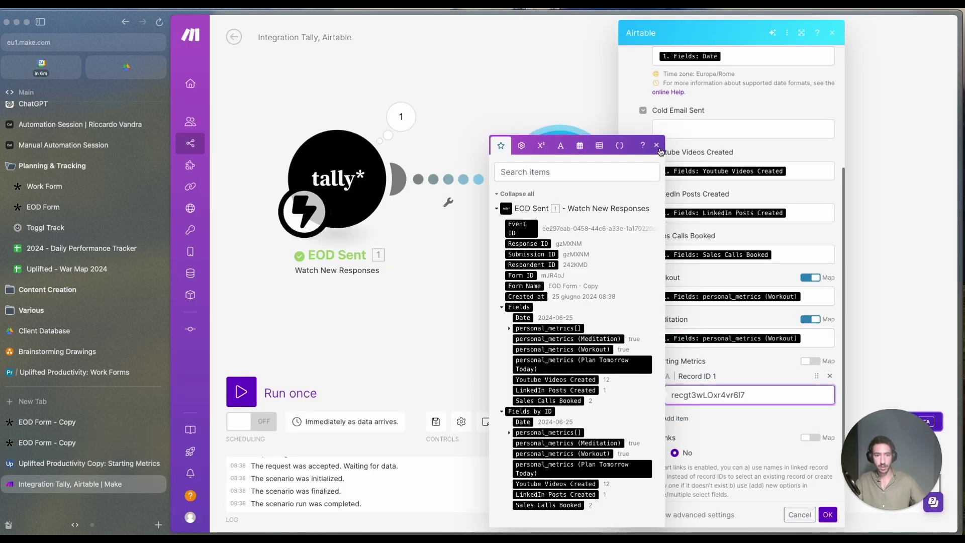
left_click(656, 145)
scroll(744, 251, "down", 1)
scroll(766, 234, "up", 5)
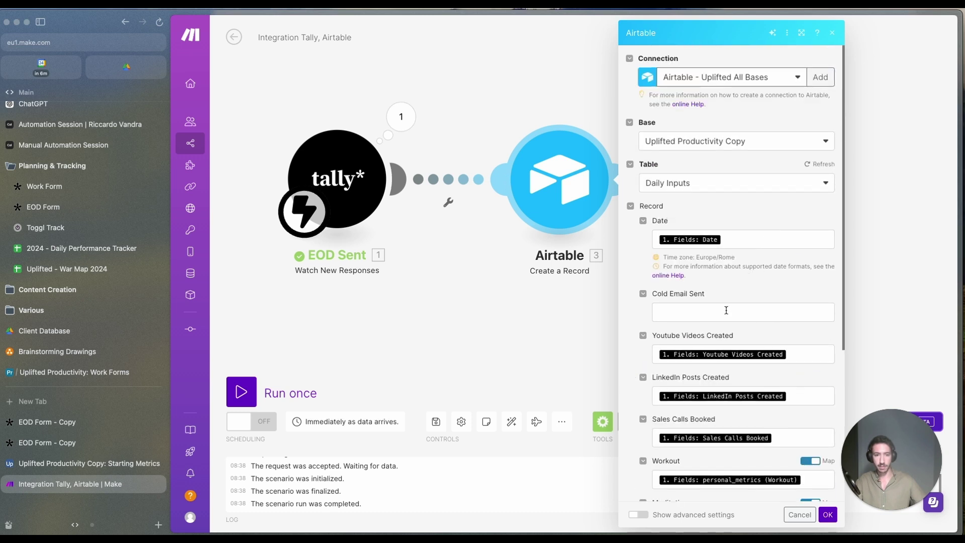
scroll(726, 310, "down", 10)
left_click(828, 514)
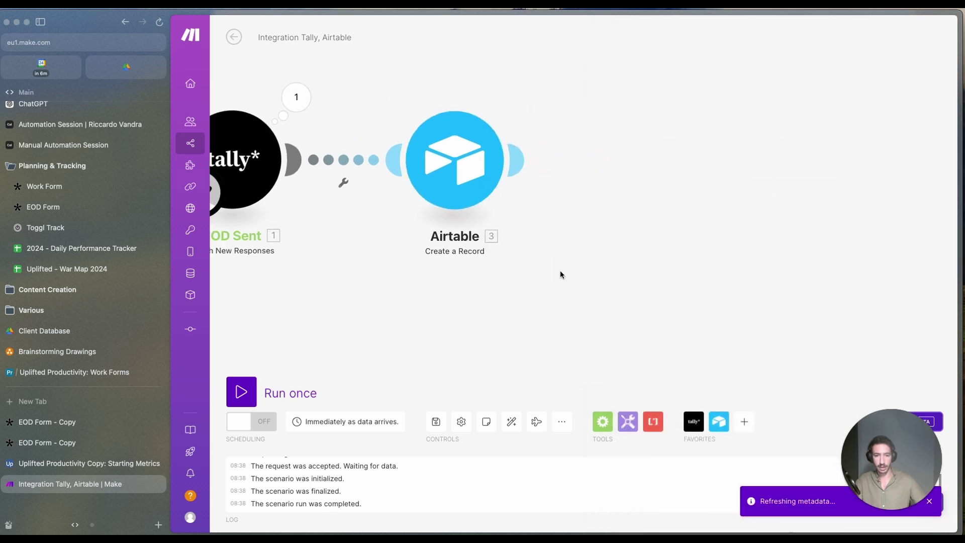
left_click(433, 422)
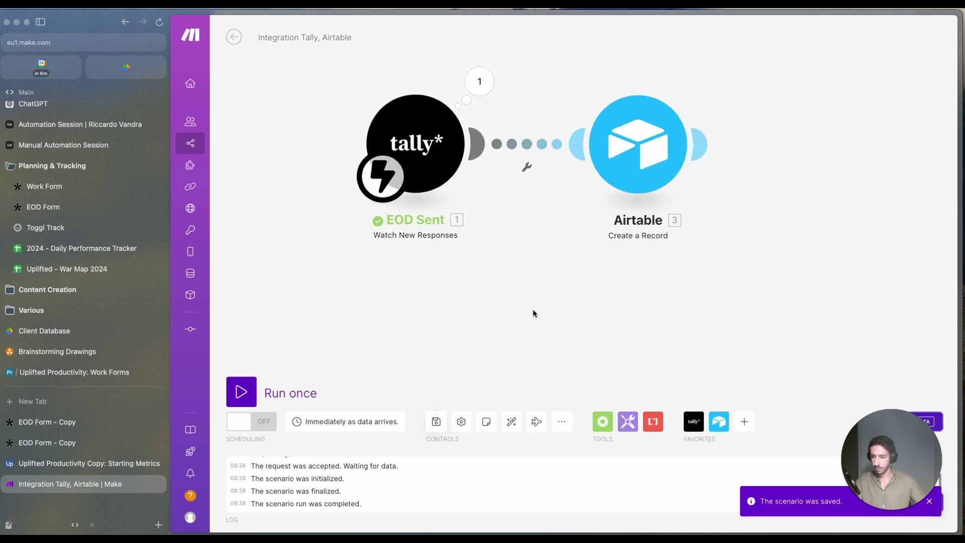
Step: Reload the EOD form blank and set Date to June 25, 2024
left_click(75, 441)
left_click(78, 421)
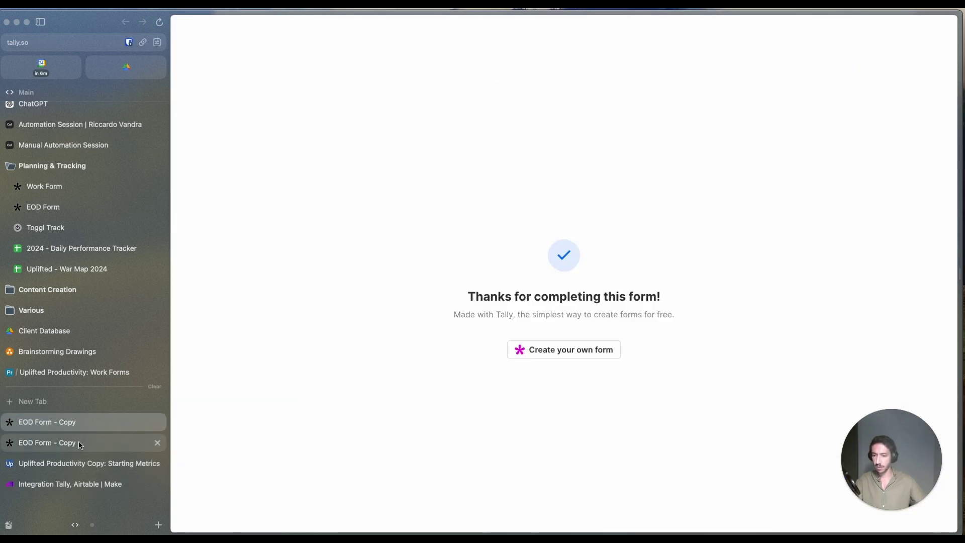
key("super+r")
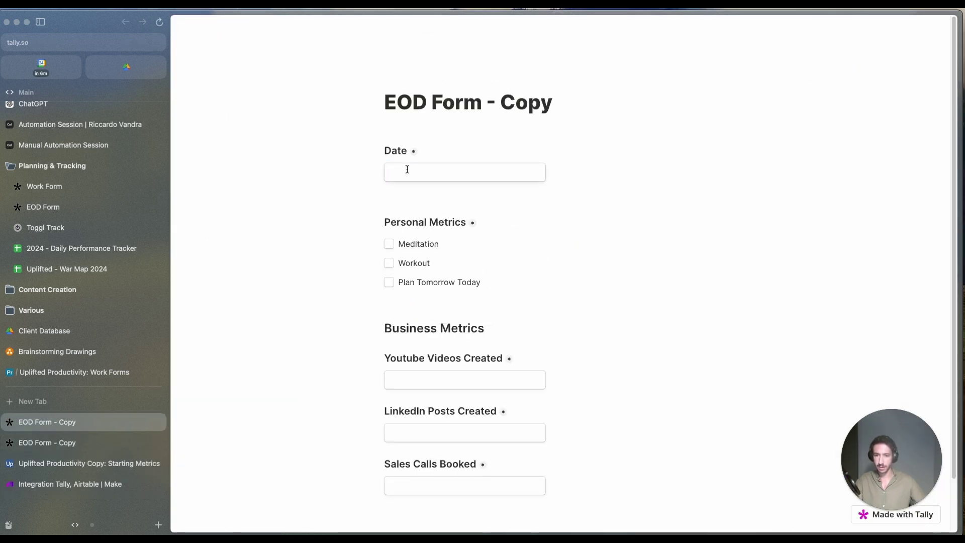
left_click(408, 169)
left_click(423, 307)
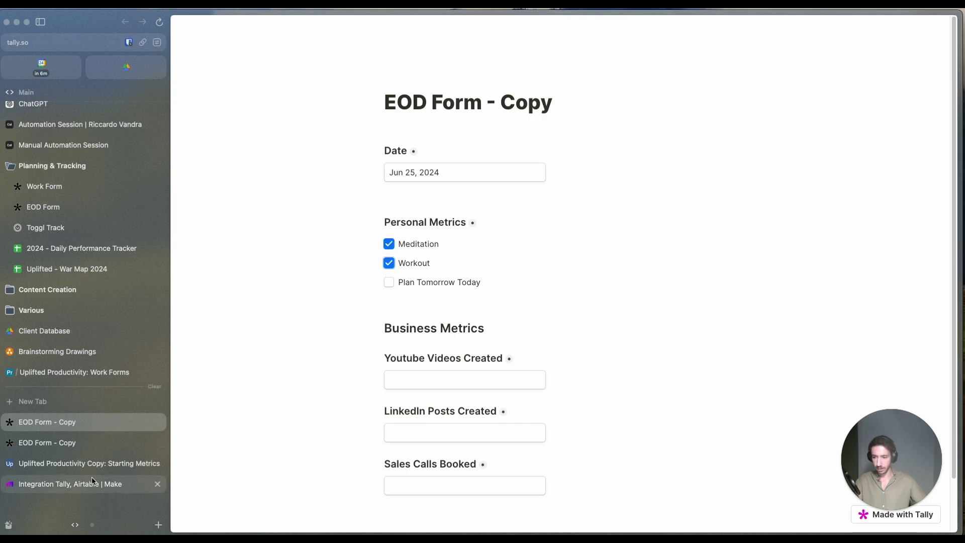
Step: Enter 12 YouTube videos, 1 LinkedIn post and 2 sales calls, then submit
left_click(434, 383)
type("12")
left_click(402, 431)
type("1")
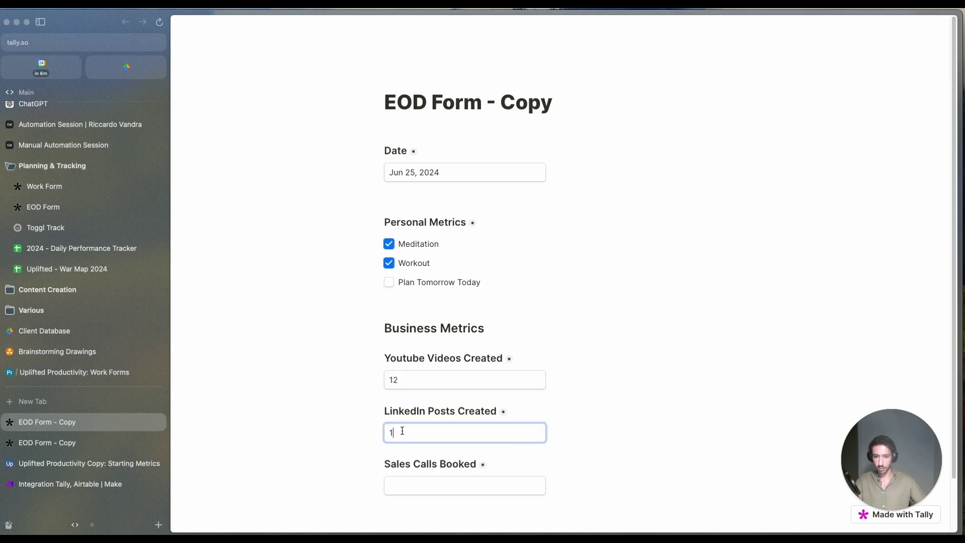
left_click(416, 495)
type("2")
scroll(321, 454, "down", 2)
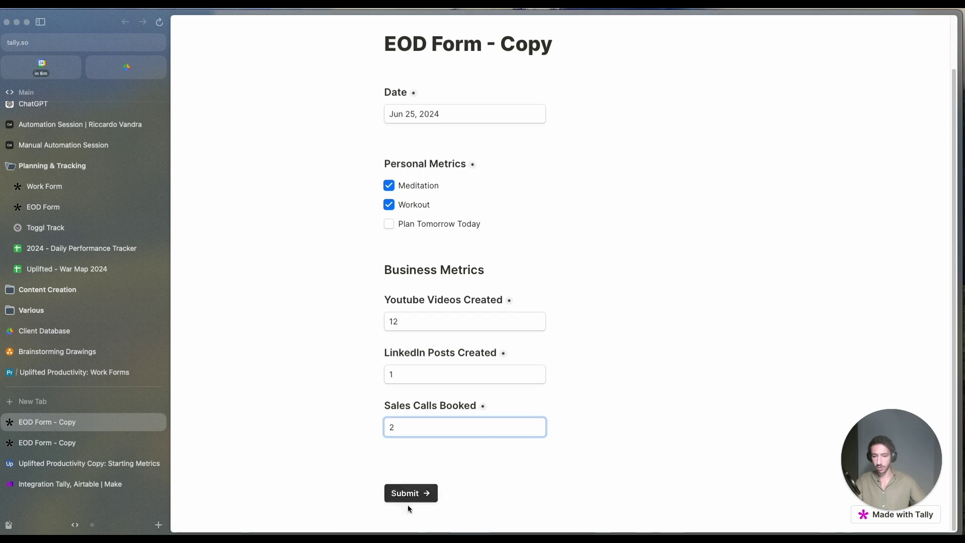
left_click(402, 495)
Step: Run the scenario once on the queued response and inspect the Airtable module's output
left_click(70, 484)
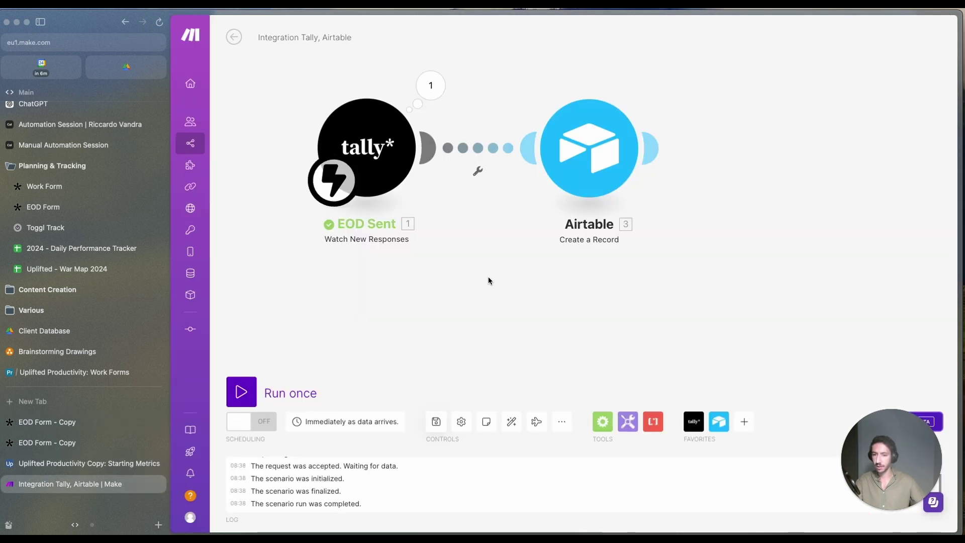
left_click(256, 388)
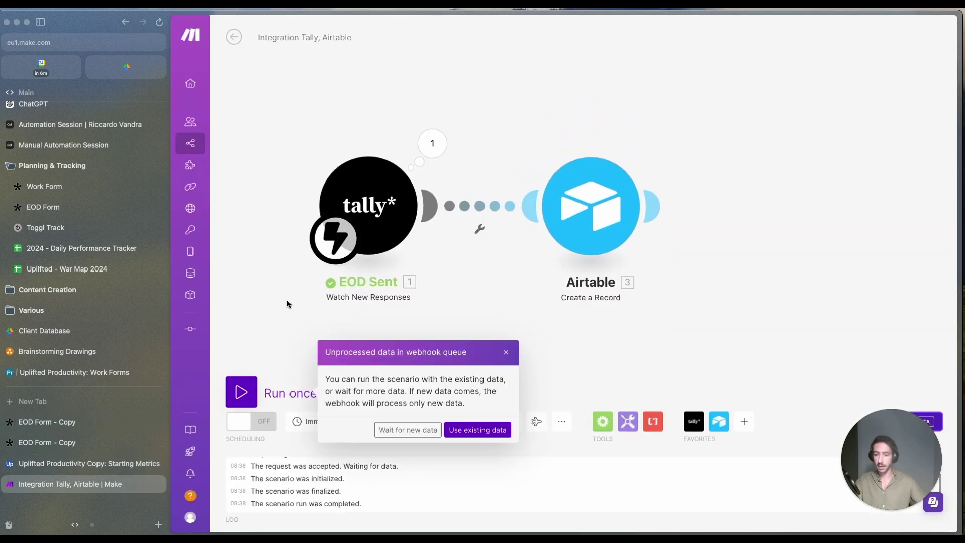
left_click(507, 354)
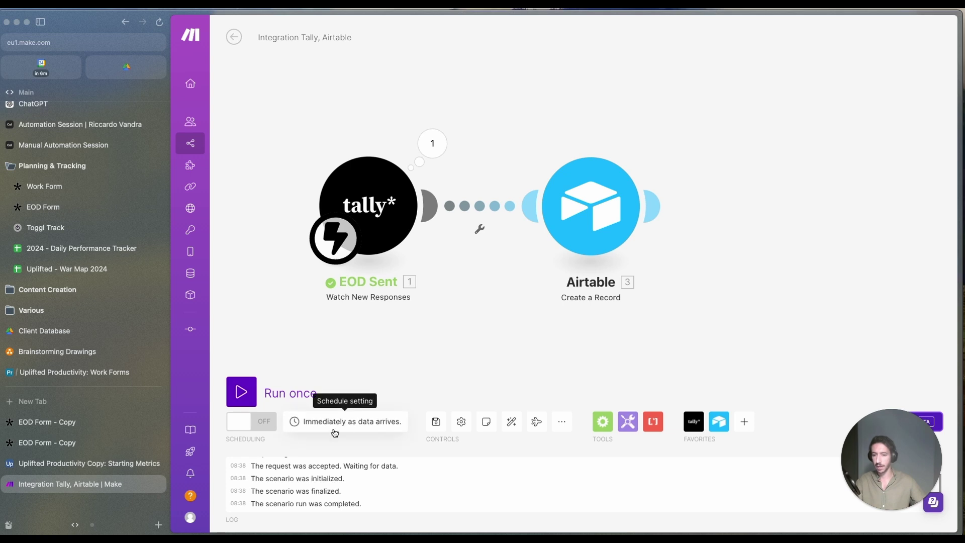
left_click(242, 392)
left_click(465, 431)
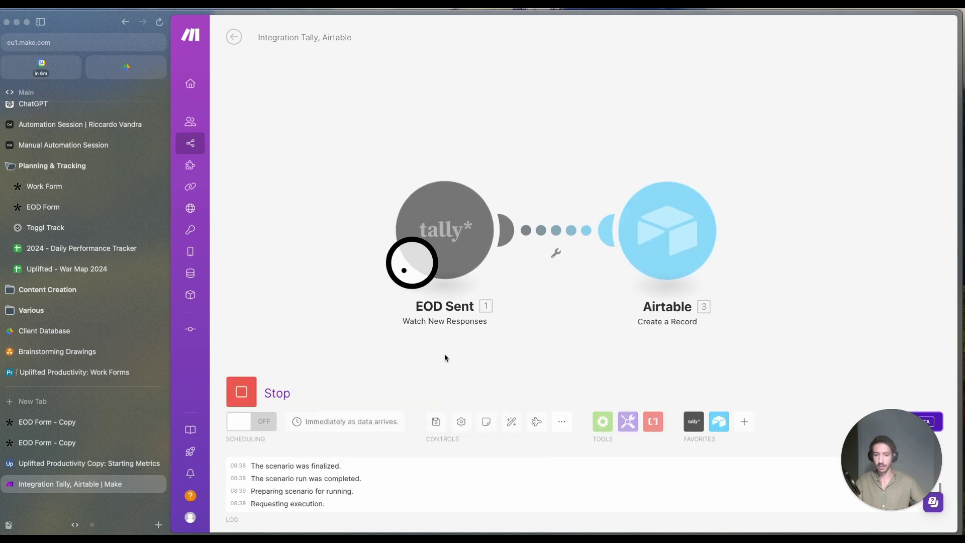
left_click(626, 127)
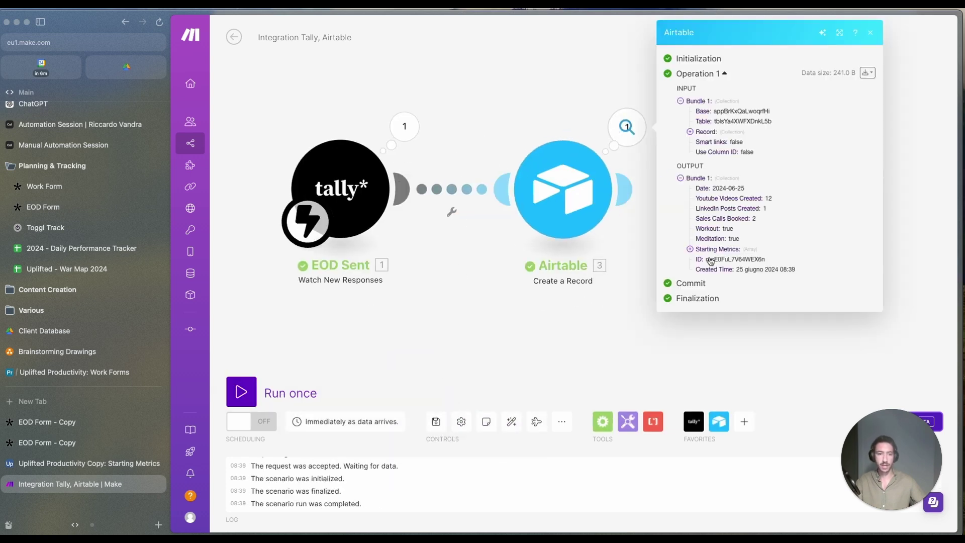
left_click(100, 463)
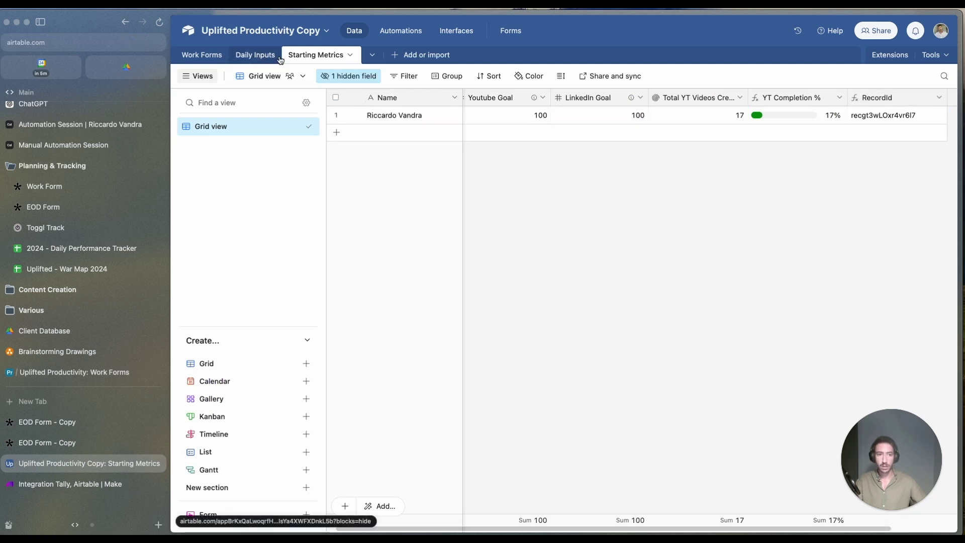
Step: Check Daily Inputs for the new 2024-06-25 record, scrolling right to the linked field
left_click(262, 57)
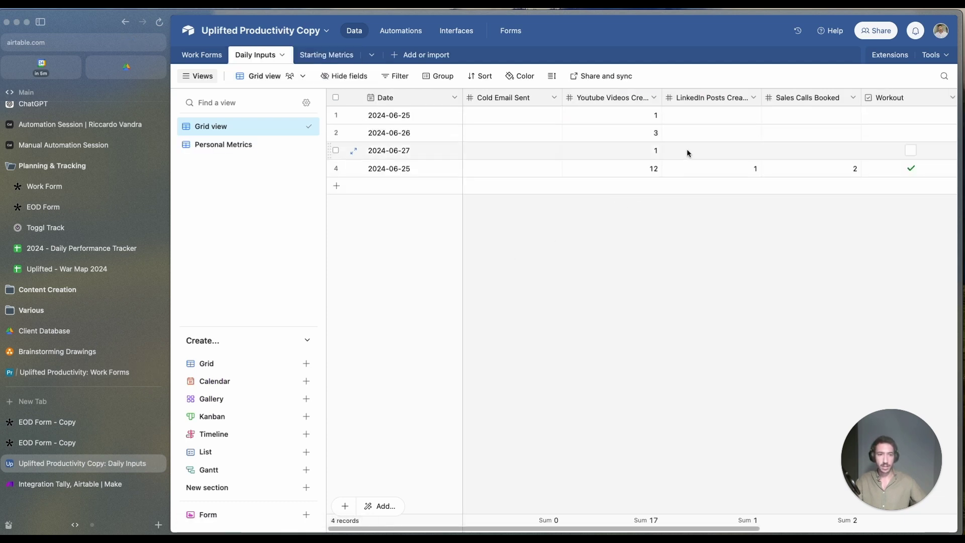
left_click(327, 54)
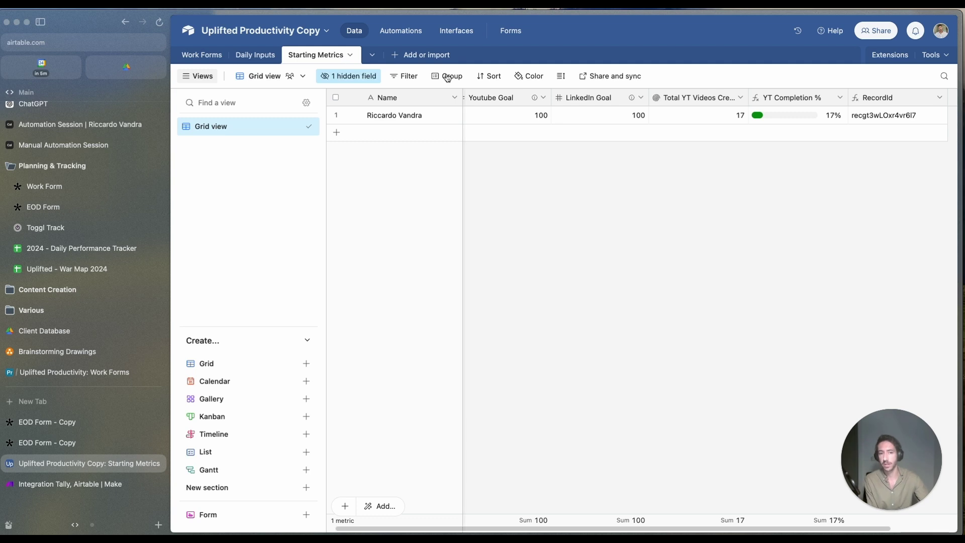
left_click(255, 55)
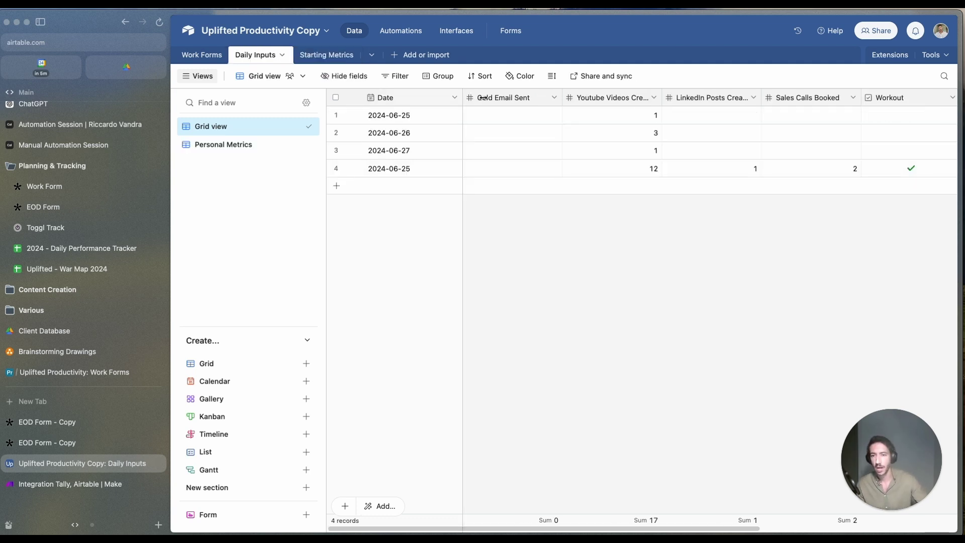
left_click_drag(485, 529, 416, 529)
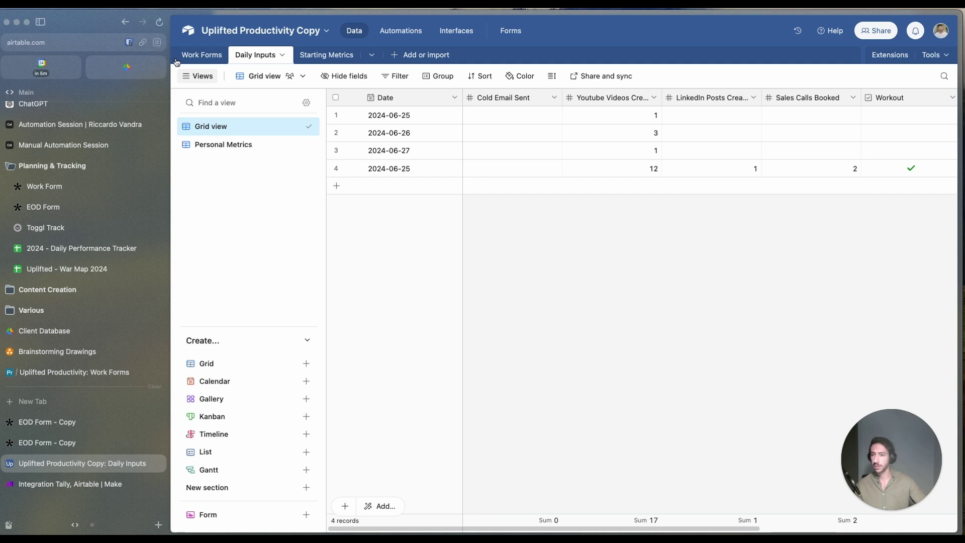
Step: Add a Tally Watch New Responses trigger and start a new webhook named 'Work'
left_click(202, 56)
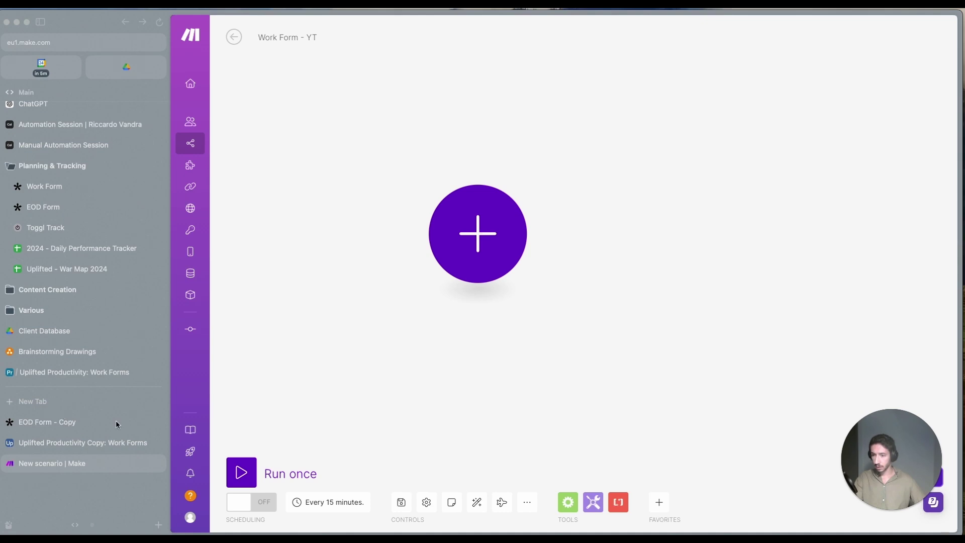
left_click(486, 224)
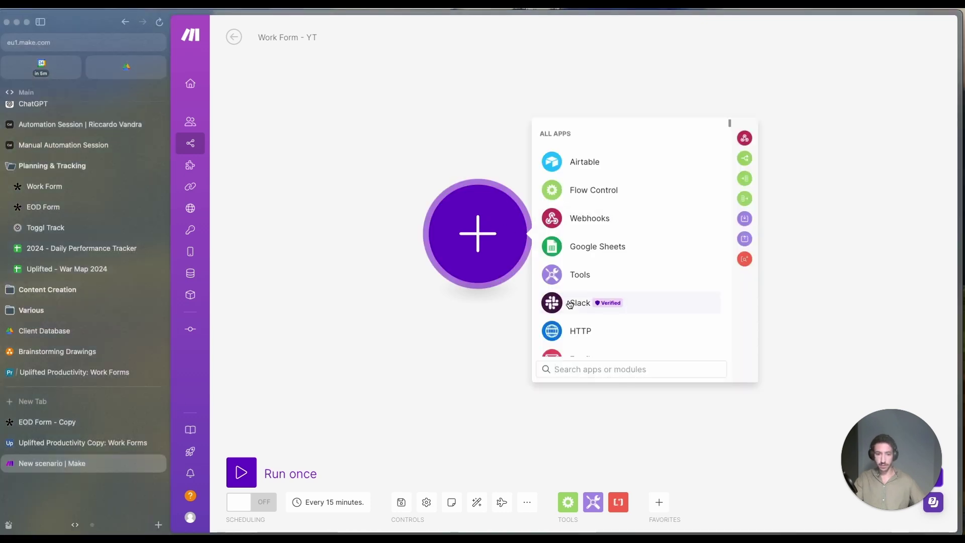
type("tally")
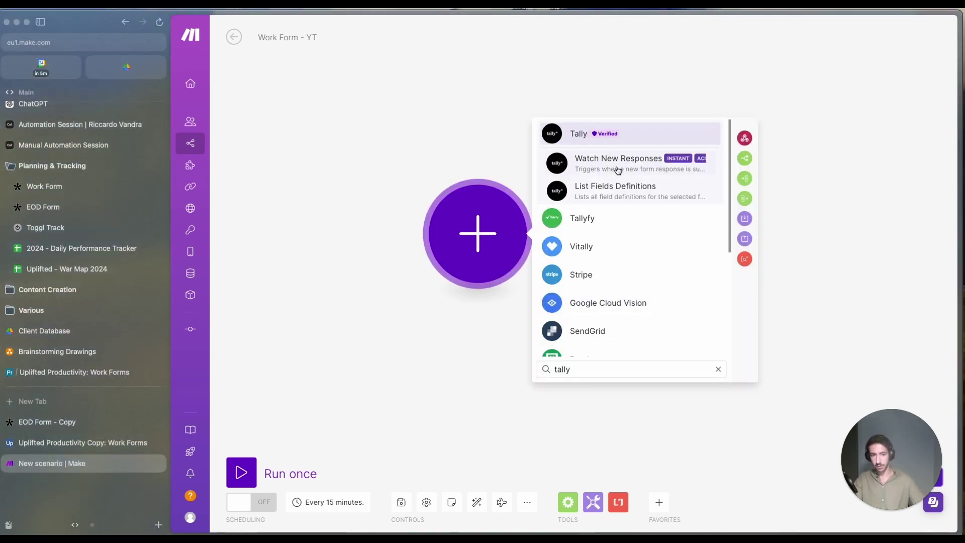
left_click(616, 162)
left_click(622, 231)
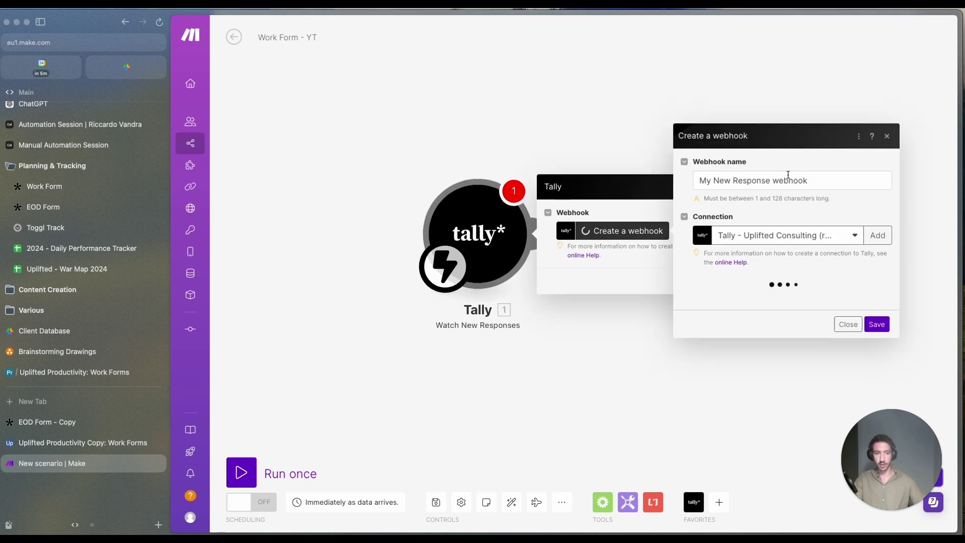
triple_click(820, 179)
type("Work Form")
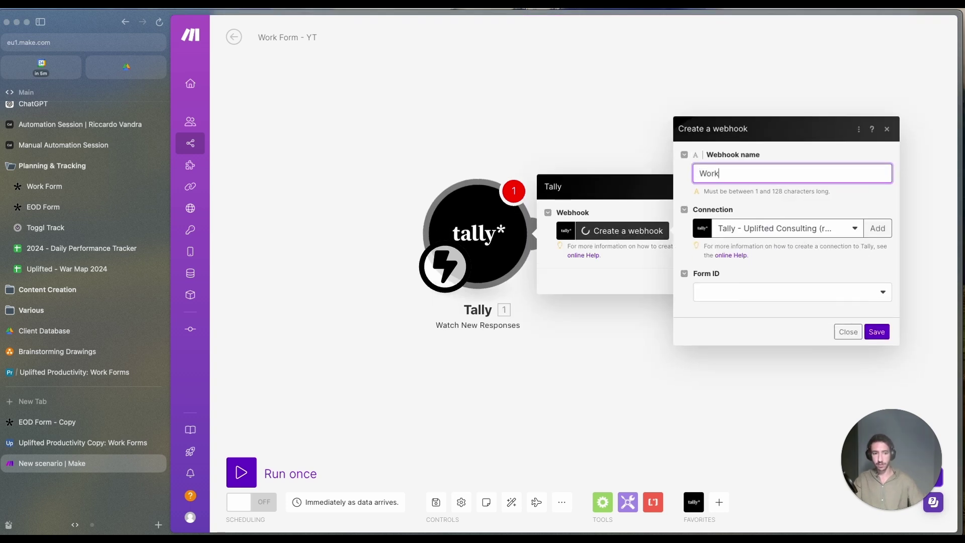
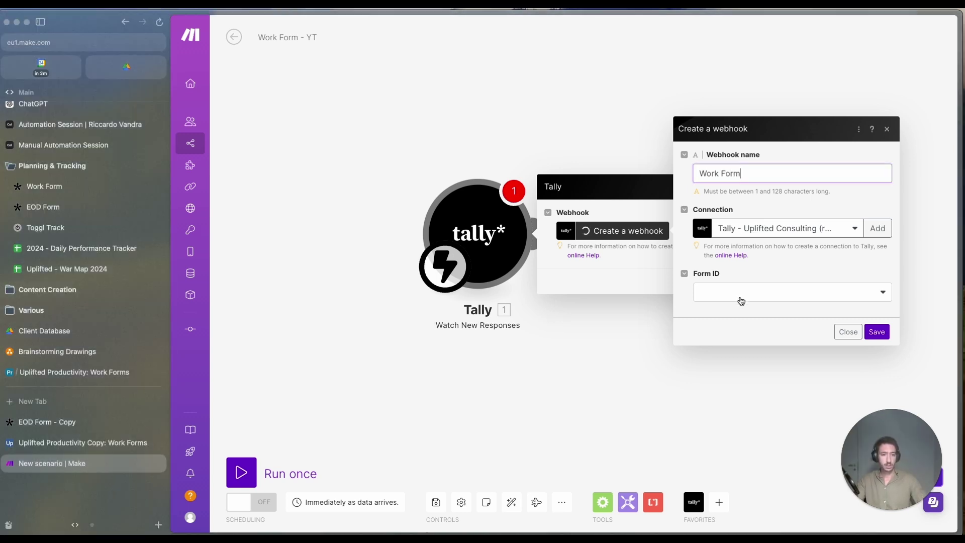
Step: Set the Tally trigger to watch Work Form - YT Copy and save its webhook
left_click(741, 294)
left_click(741, 346)
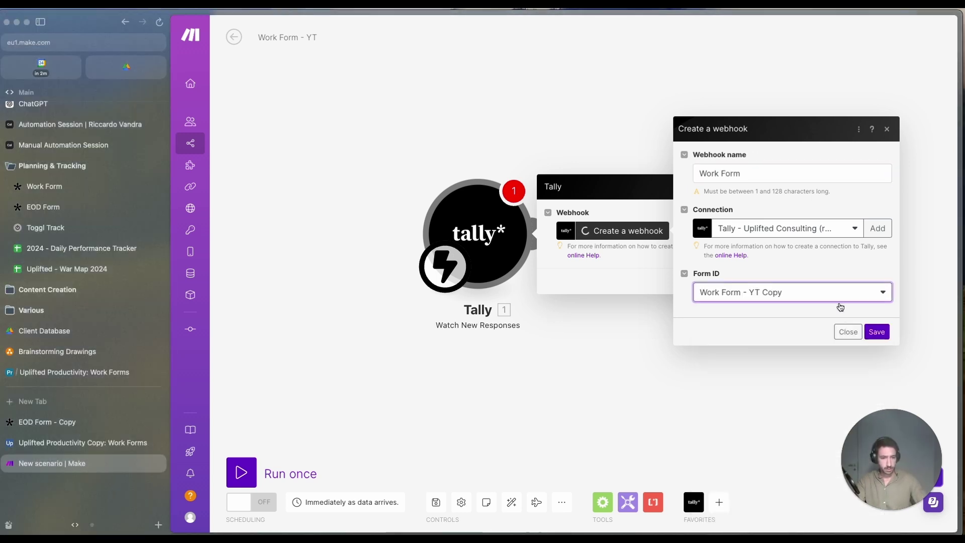
left_click(877, 333)
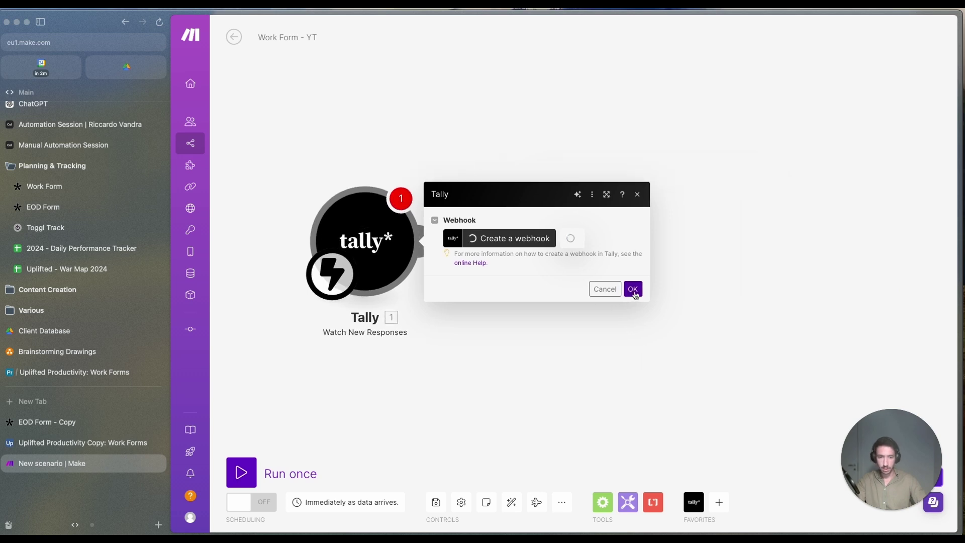
left_click(633, 289)
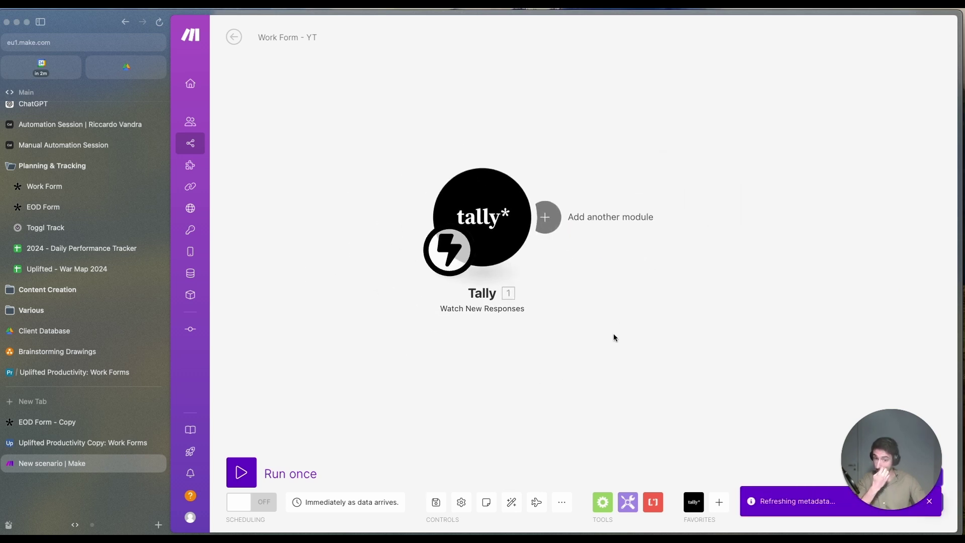
Step: Add an Airtable Create a Record module using the Uplifted Productivity Copy base
left_click(513, 237)
left_click(739, 219)
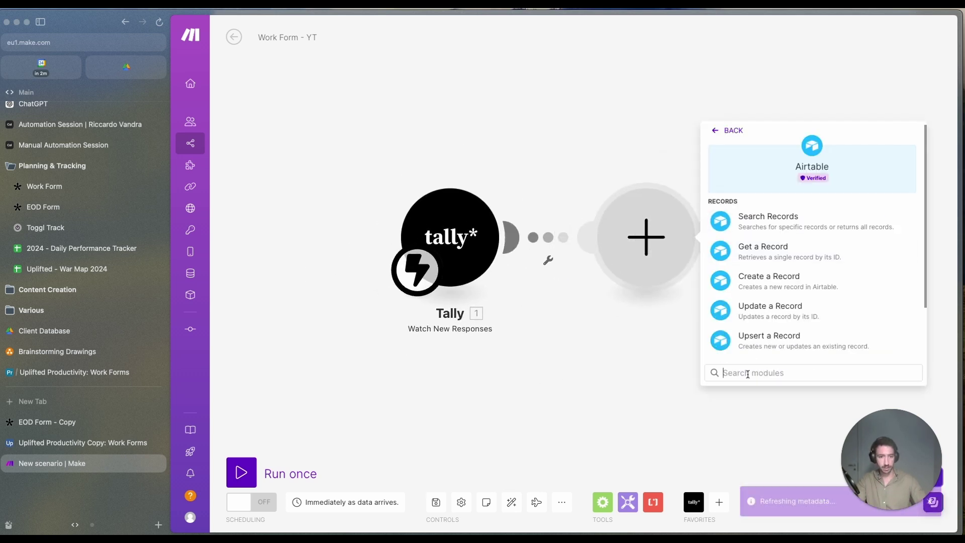
left_click(759, 276)
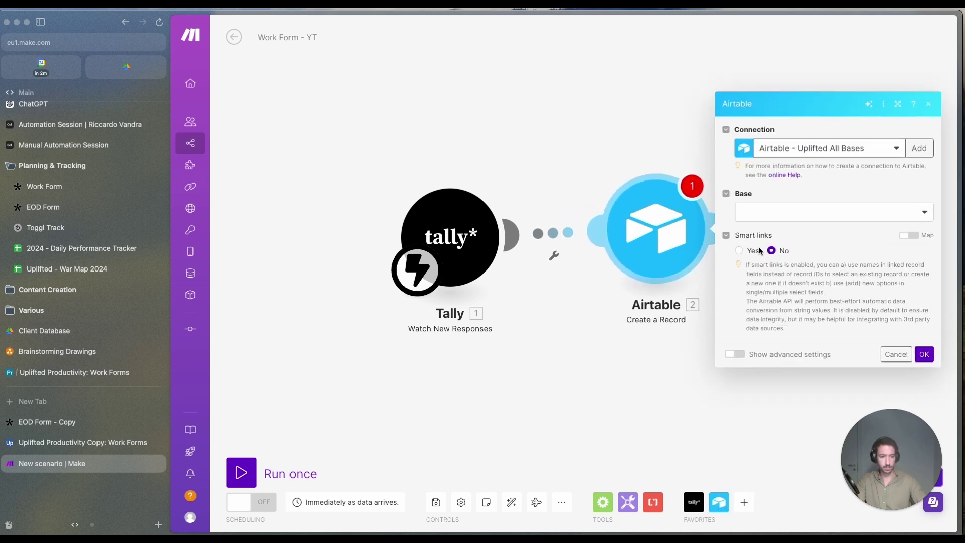
left_click(771, 215)
type("Uplif")
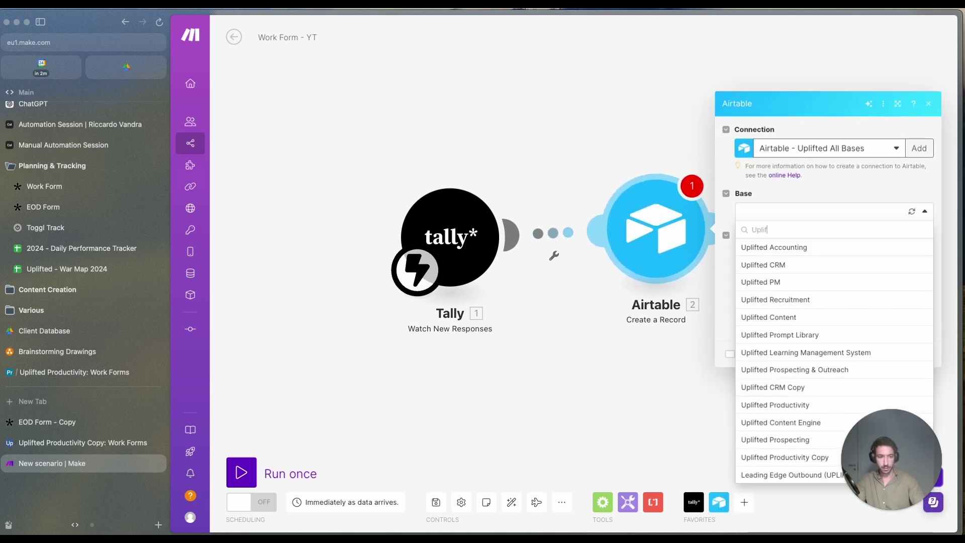
type("ted Produ")
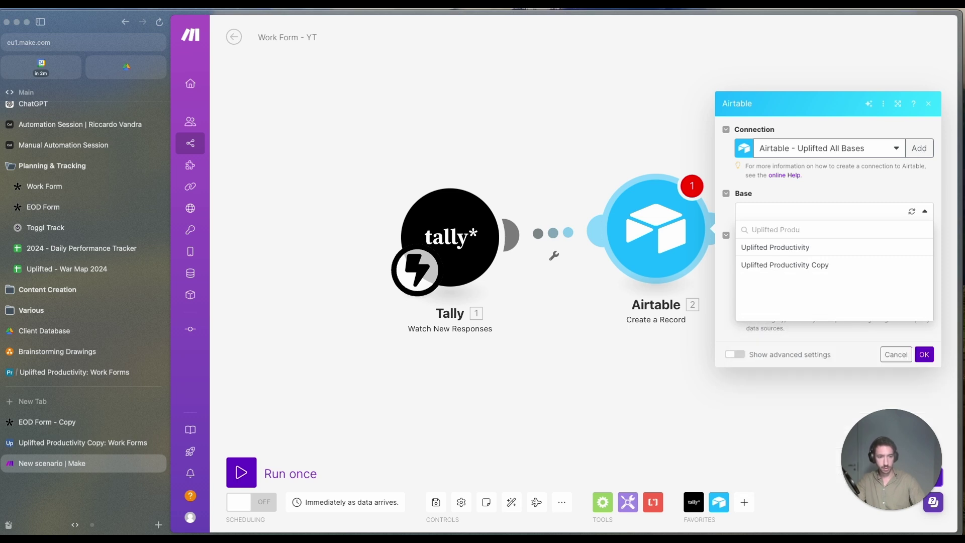
left_click(760, 265)
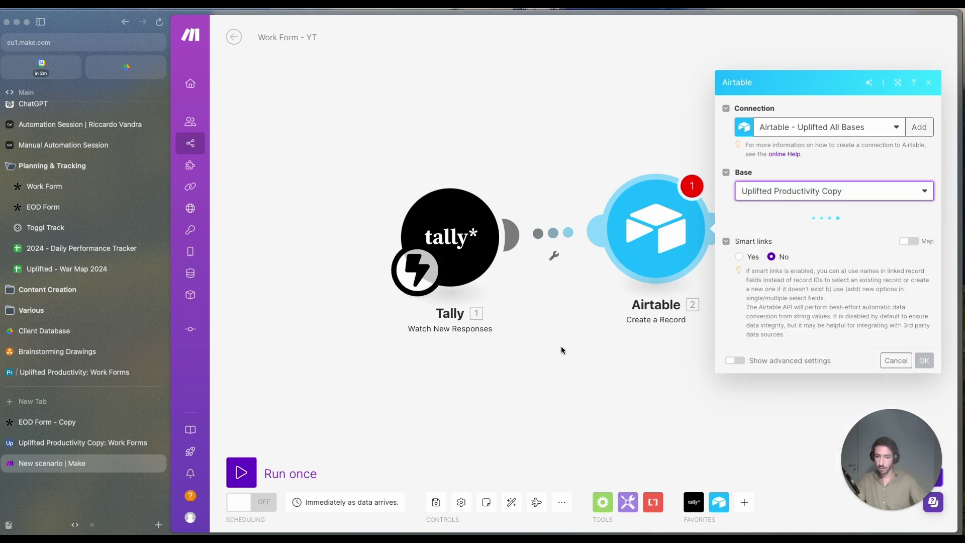
Step: Map Tally's Full Name, Date and Type of Work answers into the matching Airtable fields
left_click(561, 207)
left_click(740, 234)
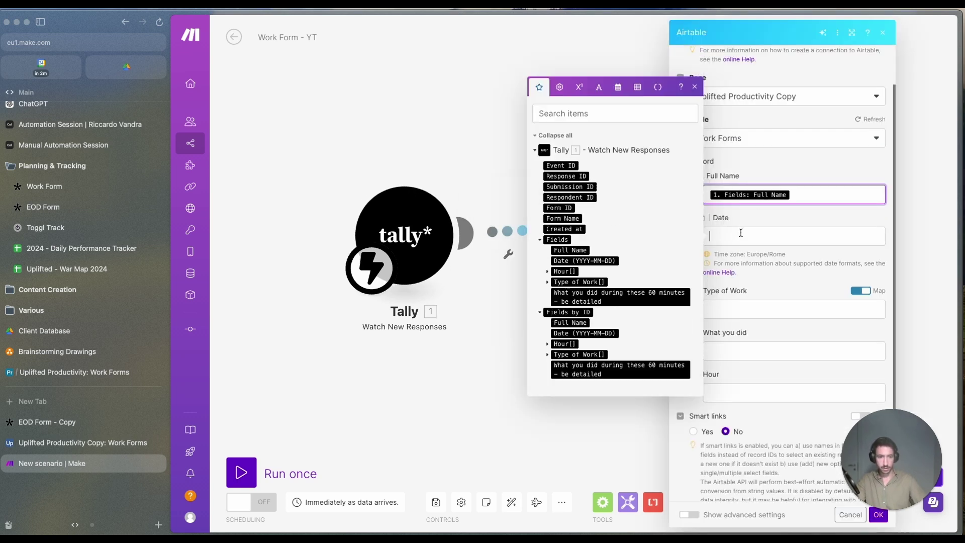
left_click(586, 260)
left_click(761, 301)
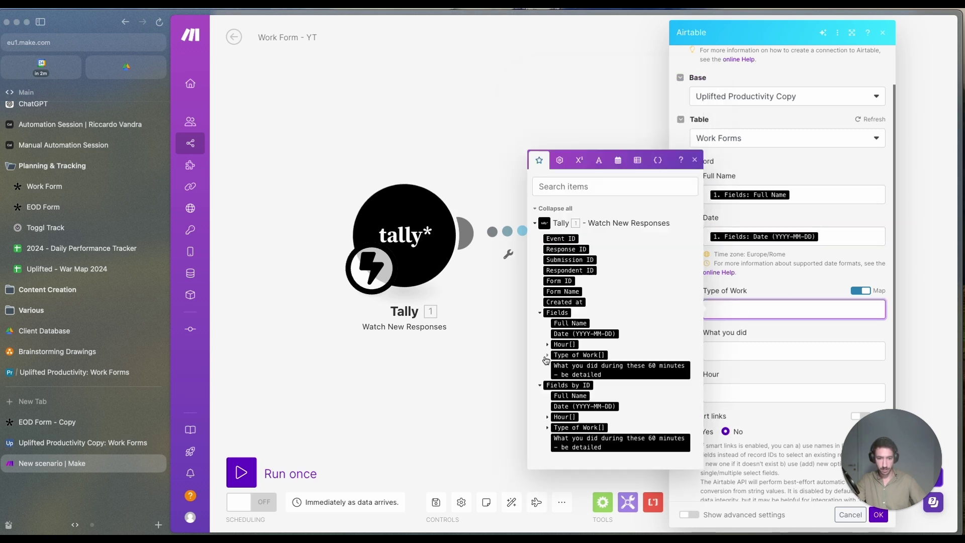
left_click(547, 356)
left_click(572, 358)
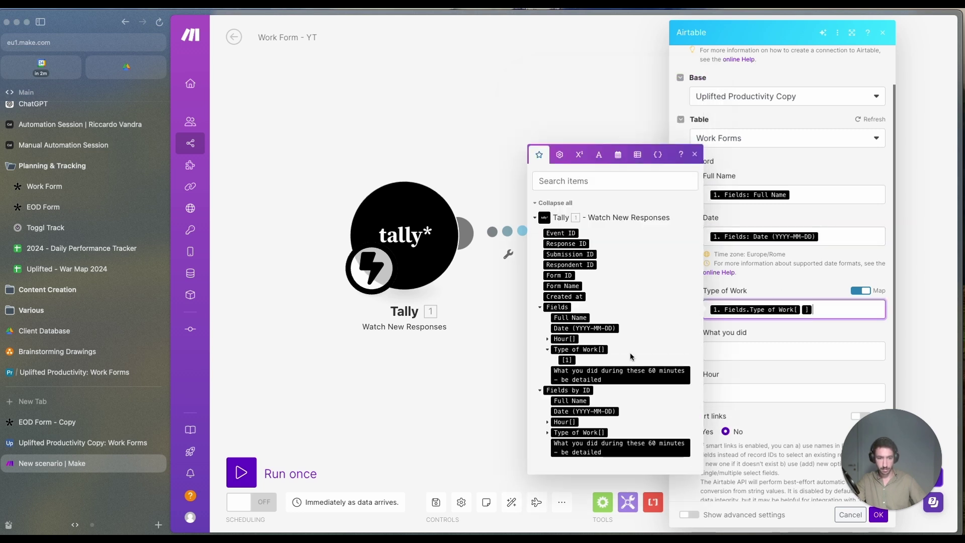
Step: Map the What you did and Hour answers, turn smart links on, and confirm the module
left_click(733, 351)
left_click(597, 415)
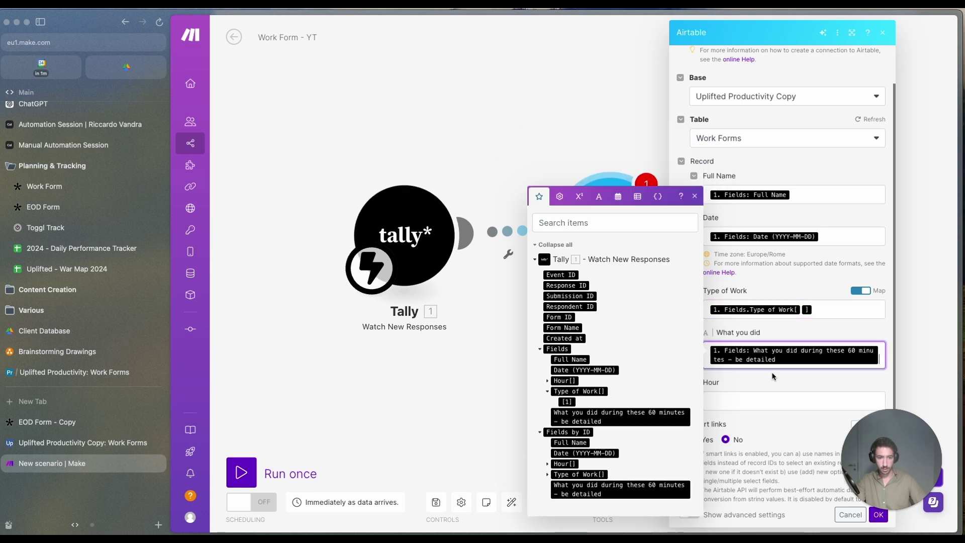
scroll(768, 370, "down", 1)
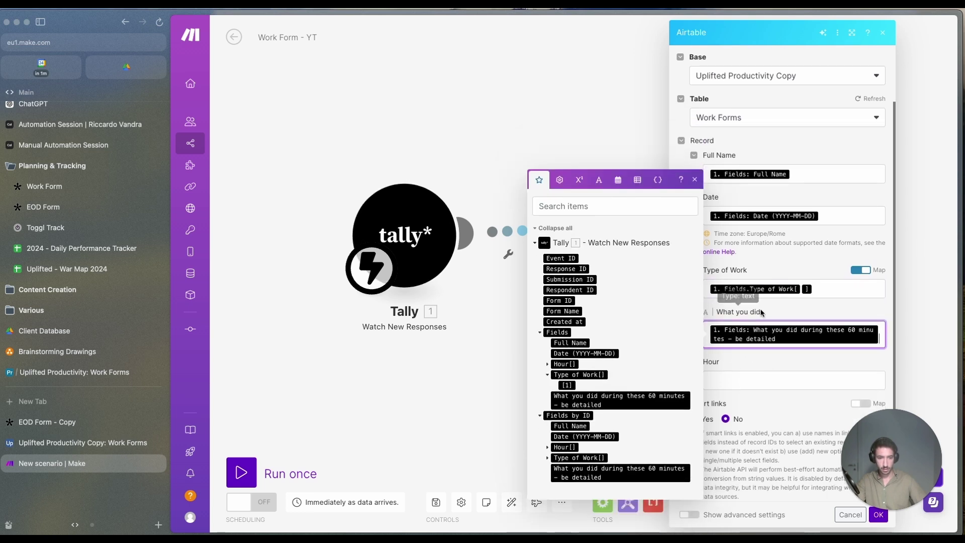
left_click(740, 378)
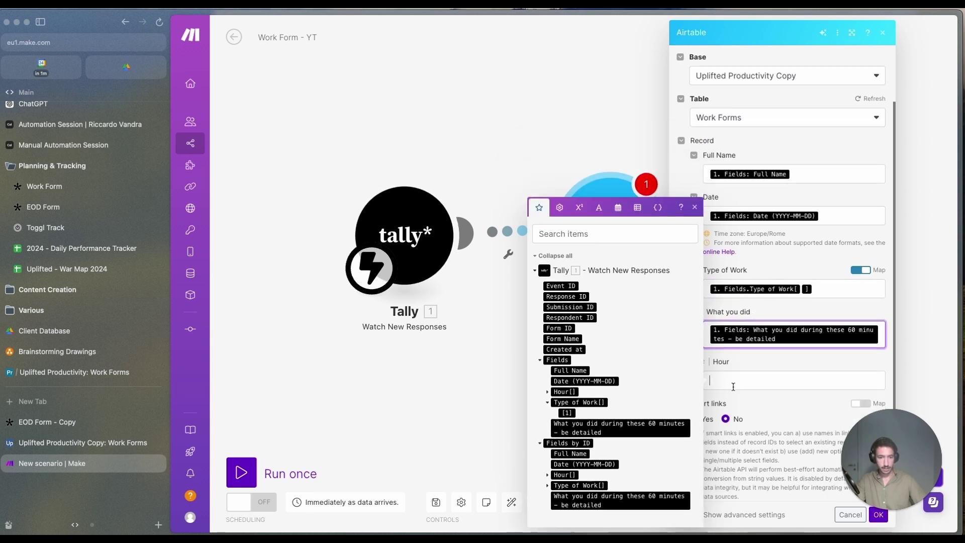
left_click(548, 396)
left_click(694, 197)
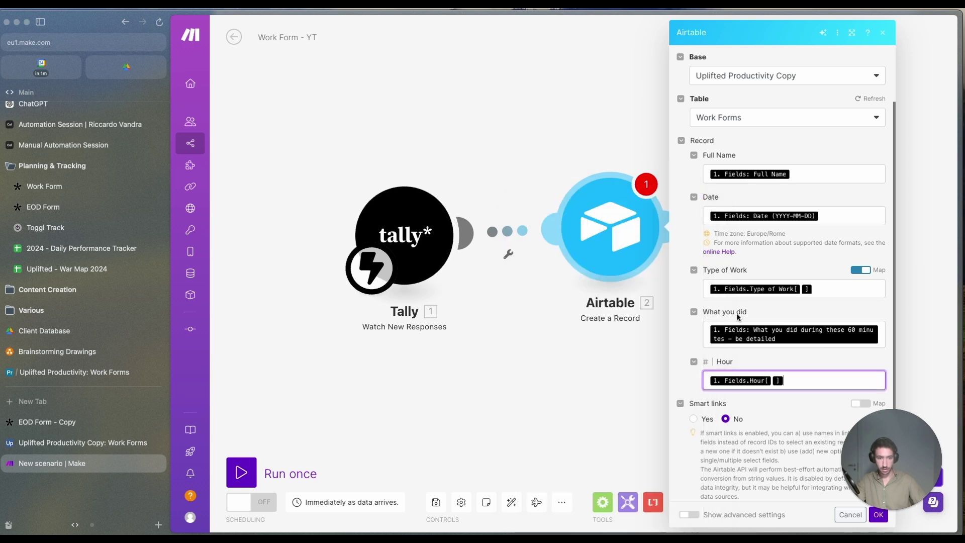
scroll(817, 431, "down", 1)
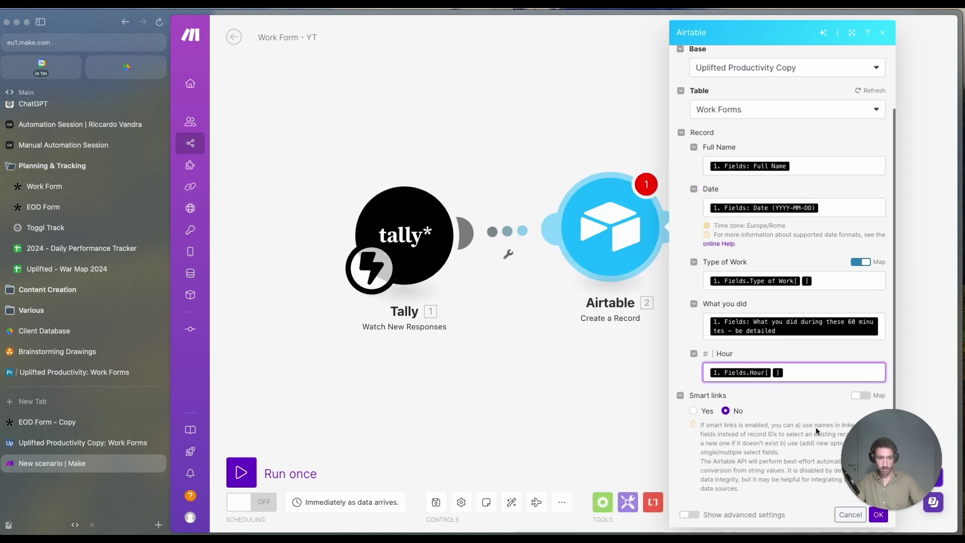
left_click(693, 411)
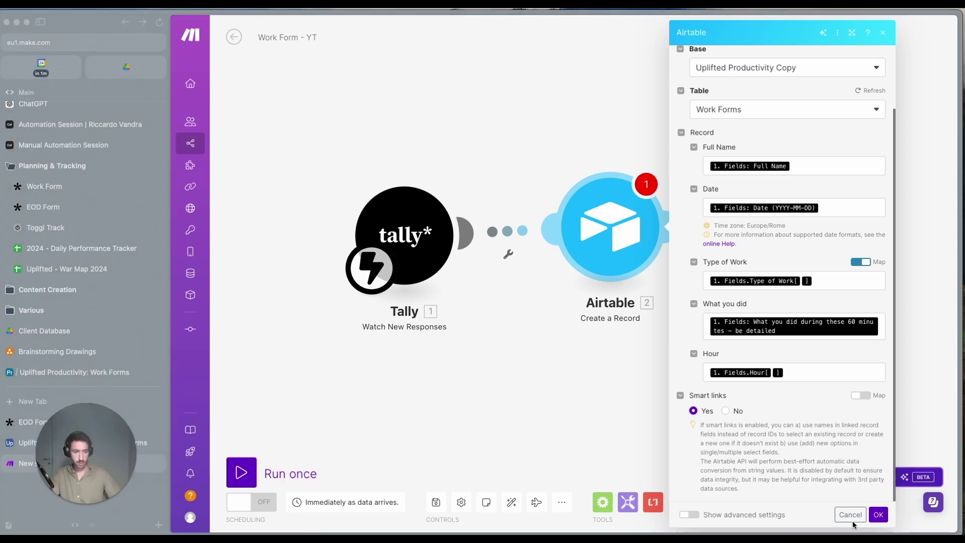
left_click(879, 514)
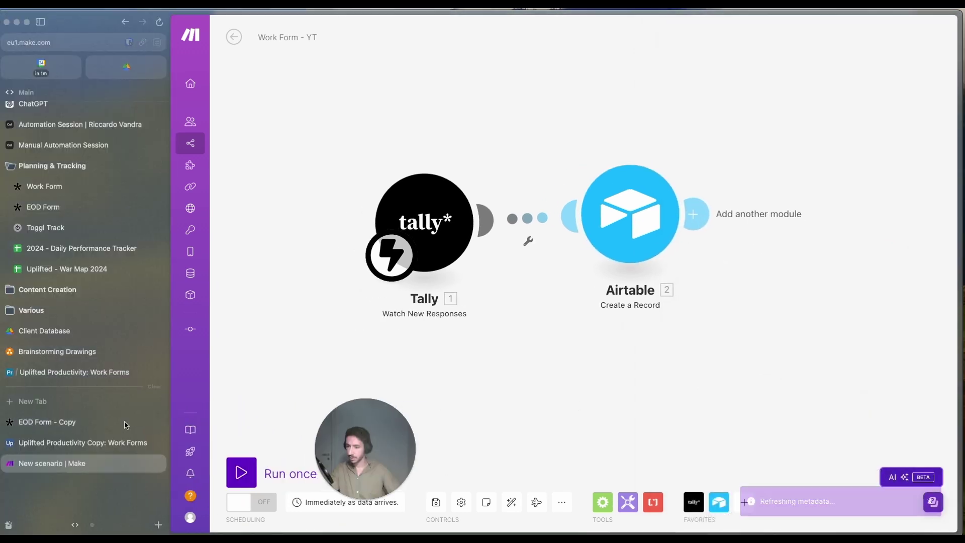
Step: Open the Work Form - YT Copy share link and close the duplicate form tab
left_click(75, 422)
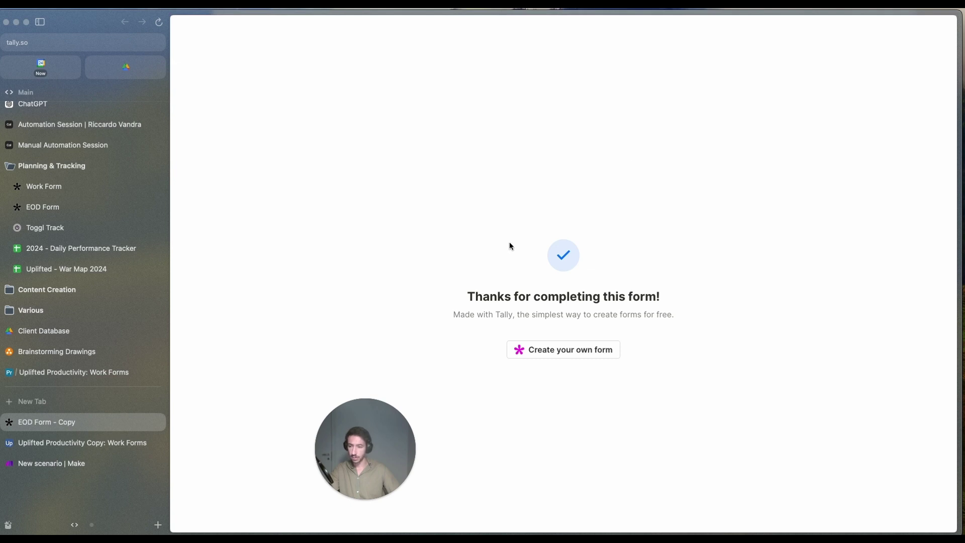
key("super+t")
key("super+v")
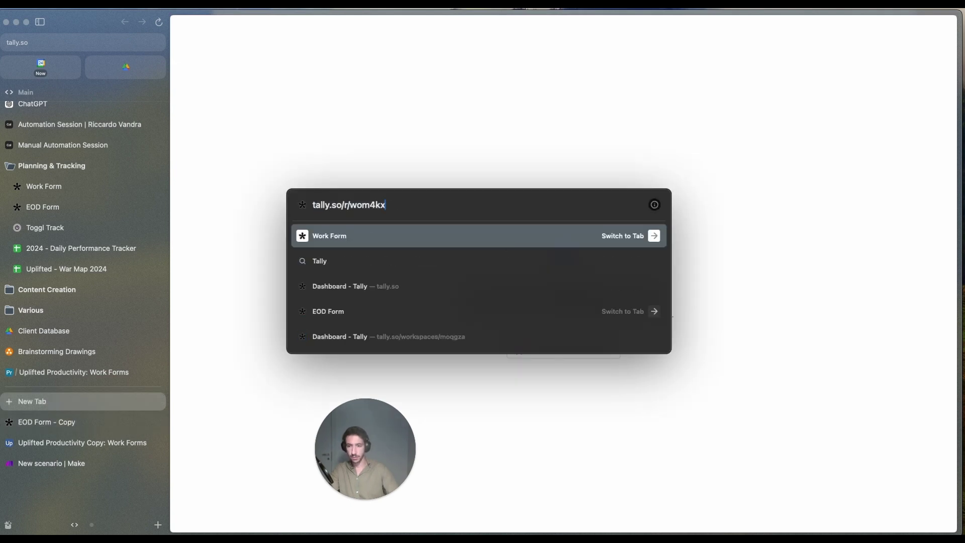
key("Return")
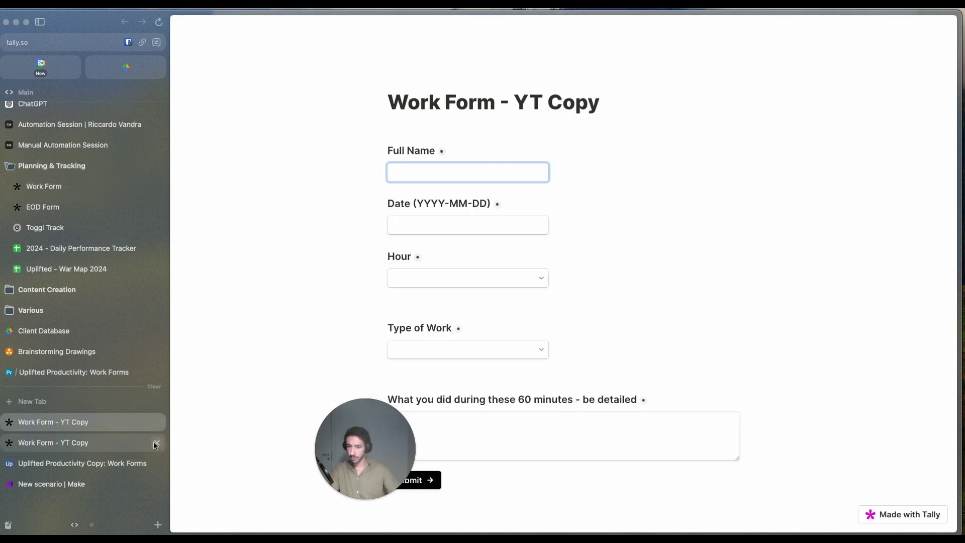
left_click(156, 443)
left_click_drag(365, 449, 908, 441)
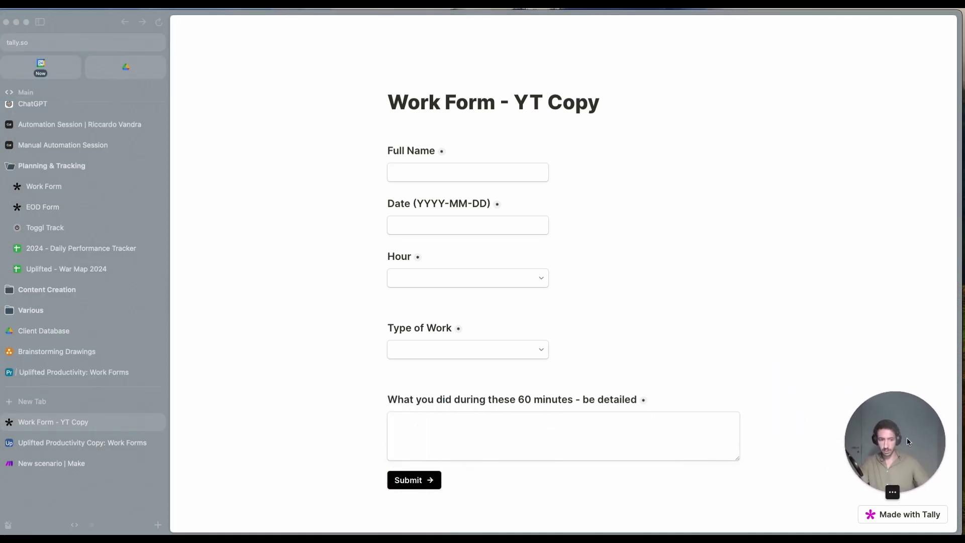
left_click(52, 463)
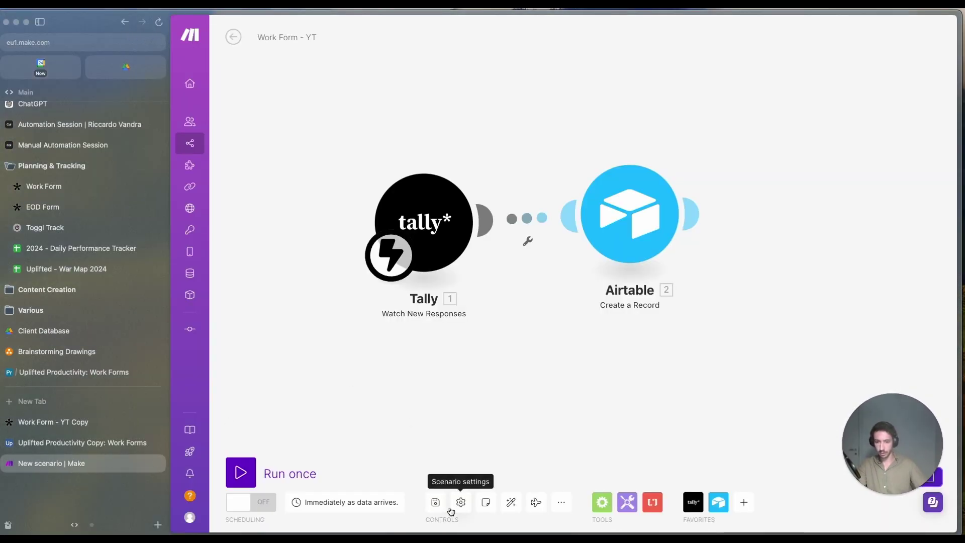
left_click(42, 423)
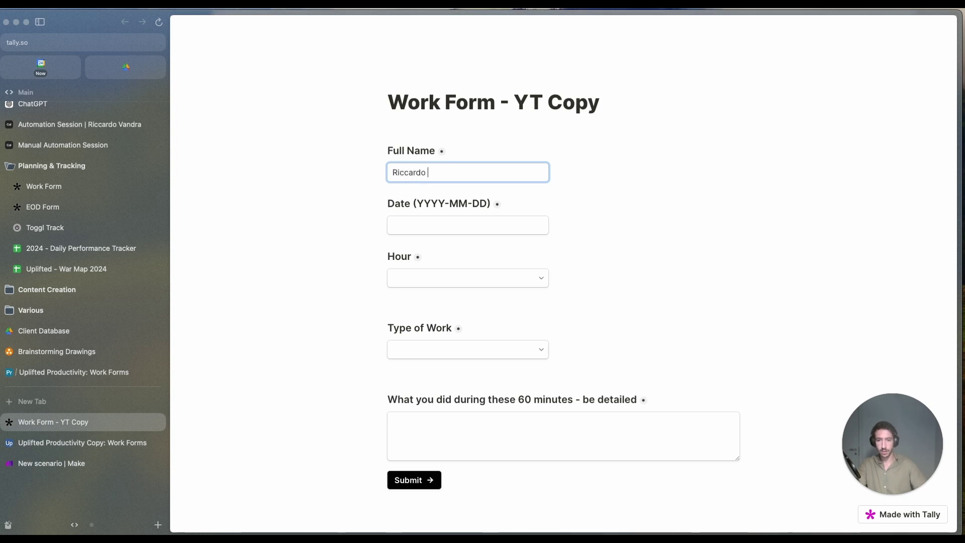
Step: Enter the respondent's full name and set the date to Jun 25, 2024
type("ra")
left_click(450, 230)
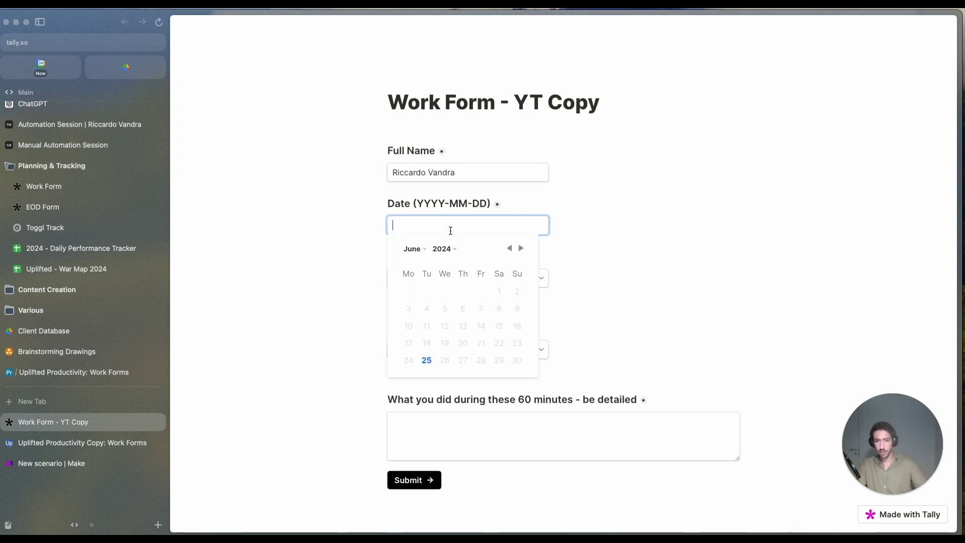
left_click(427, 360)
left_click(408, 227)
left_click(365, 249)
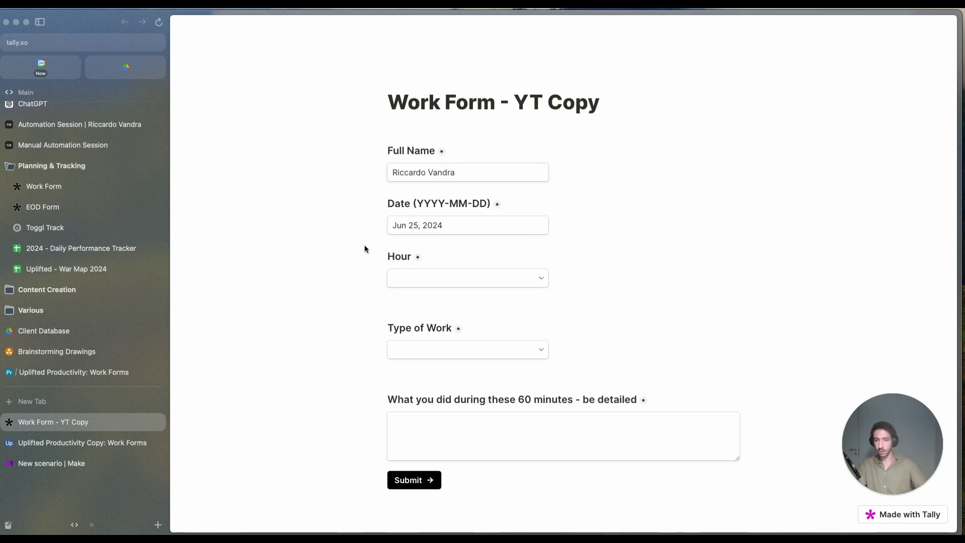
Step: Choose hour 1 and Content Creation, describe it as 'Youtube video Creation', and submit
left_click(405, 284)
left_click(409, 300)
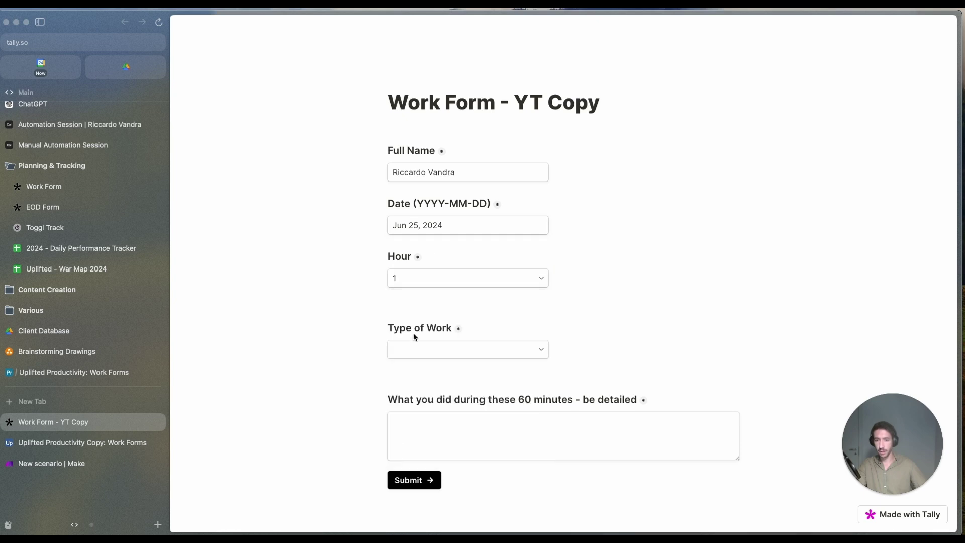
left_click(416, 350)
left_click(415, 375)
left_click(411, 420)
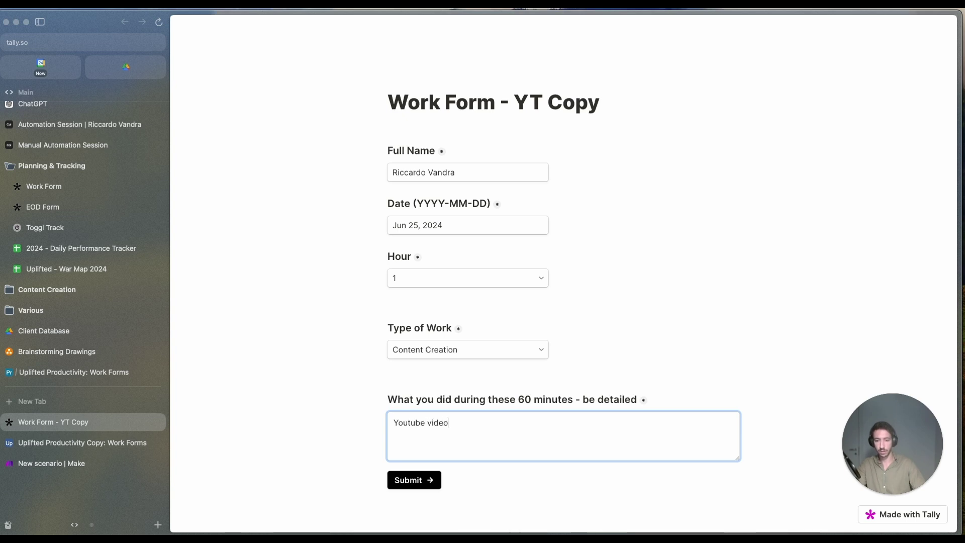
left_click(416, 482)
left_click(95, 443)
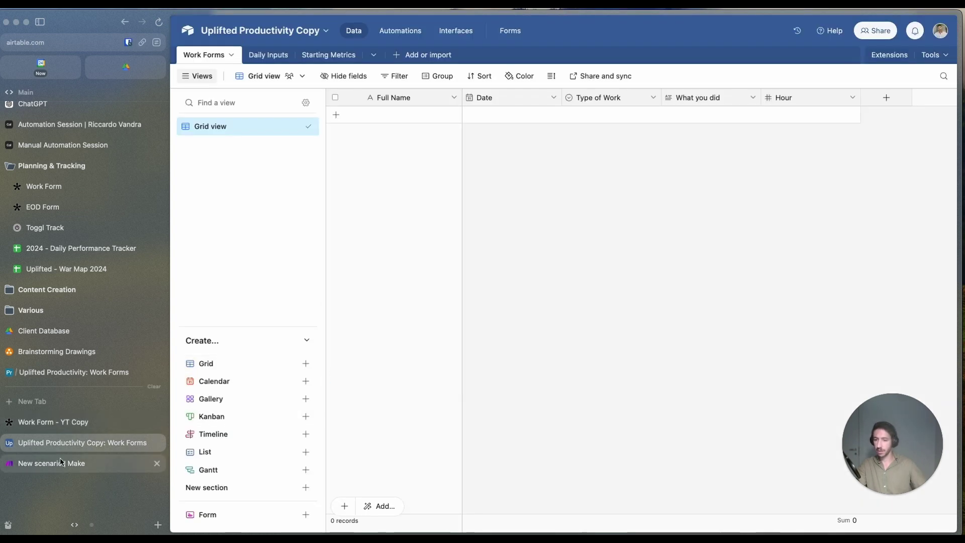
Step: Save and run the scenario once, then check the Airtable module's created-record output
left_click(96, 463)
left_click(434, 503)
left_click(240, 472)
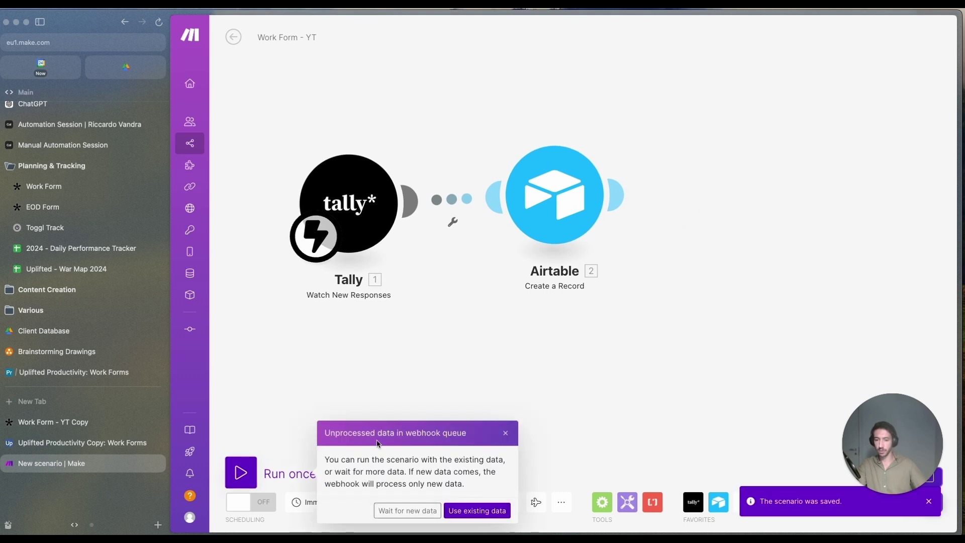
left_click(468, 512)
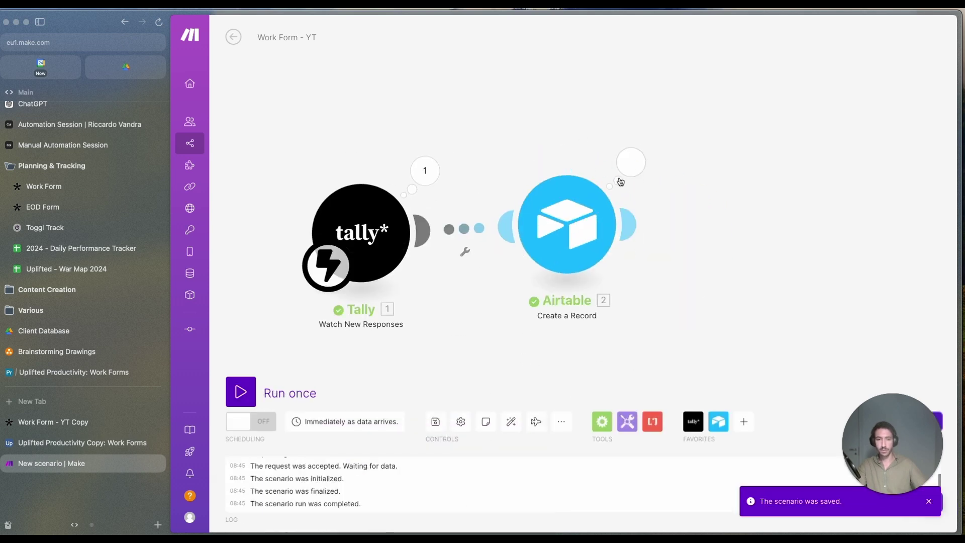
left_click(627, 177)
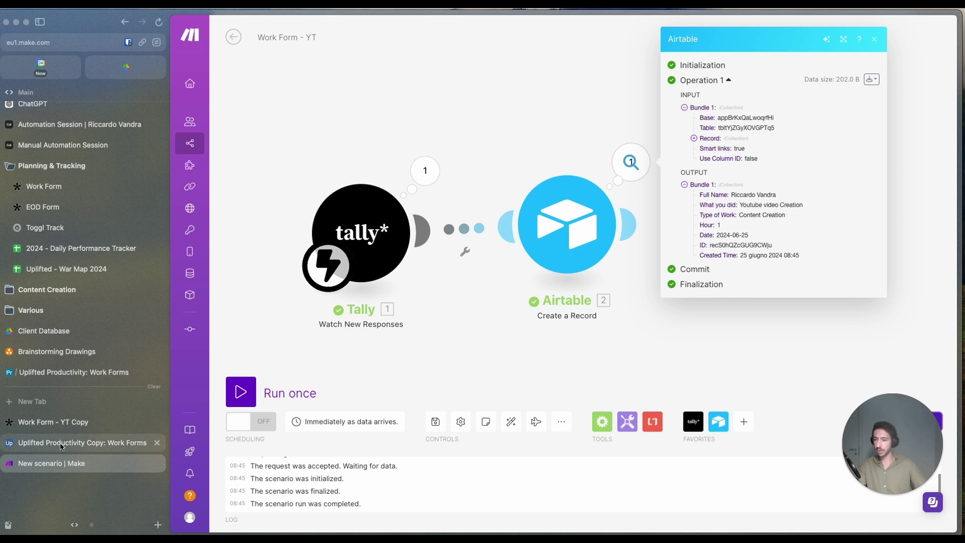
left_click(81, 442)
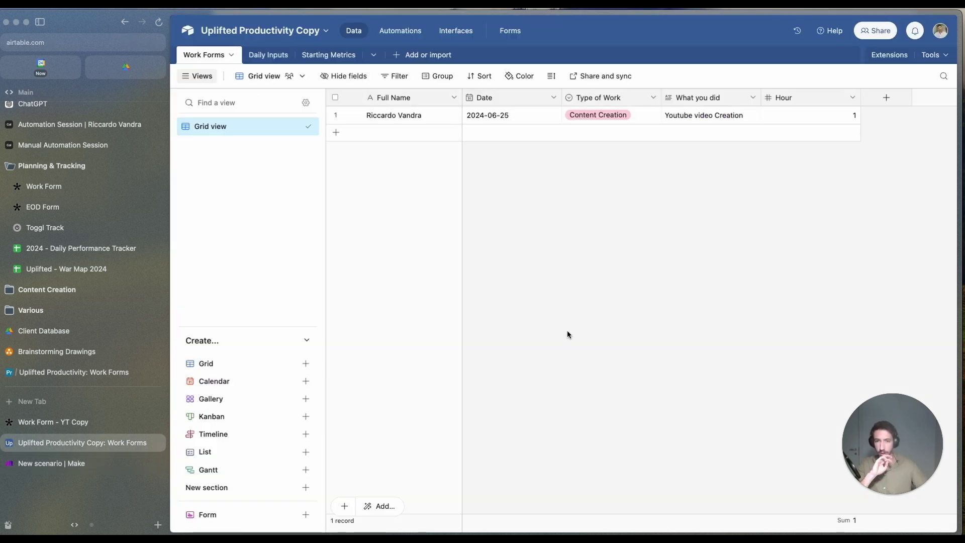
Step: Build a new interface from scratch named Productivity Dashboard using the Dashboard layout
key("super+s")
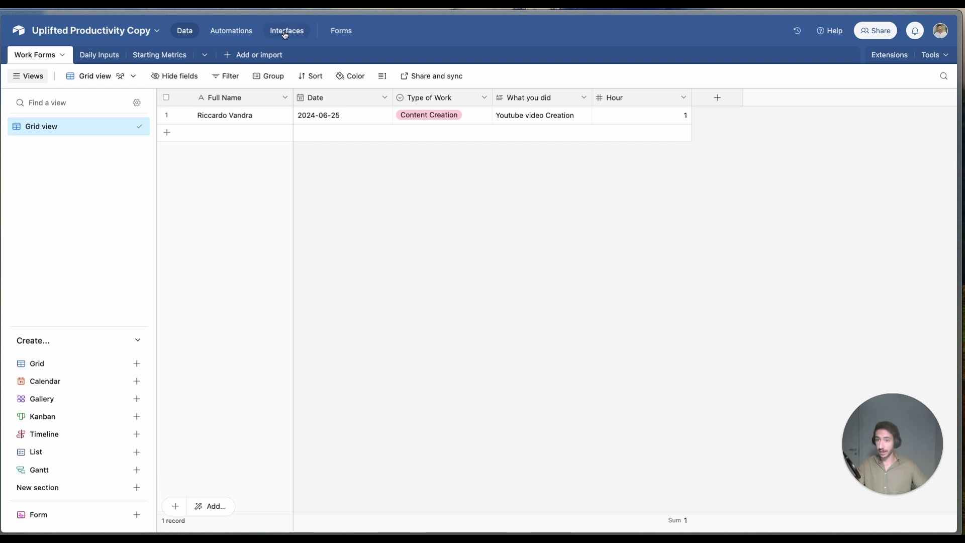
left_click(285, 33)
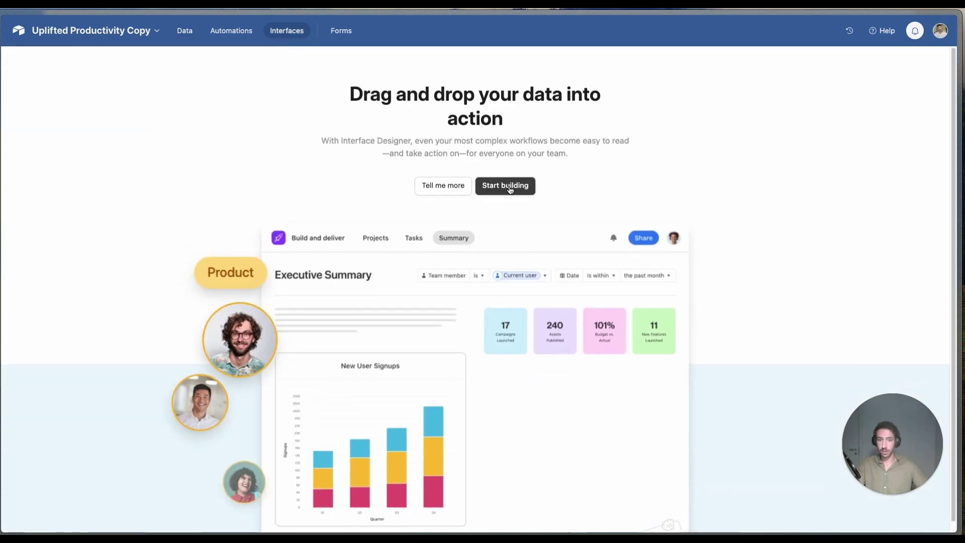
left_click(510, 189)
left_click(399, 267)
left_click(429, 224)
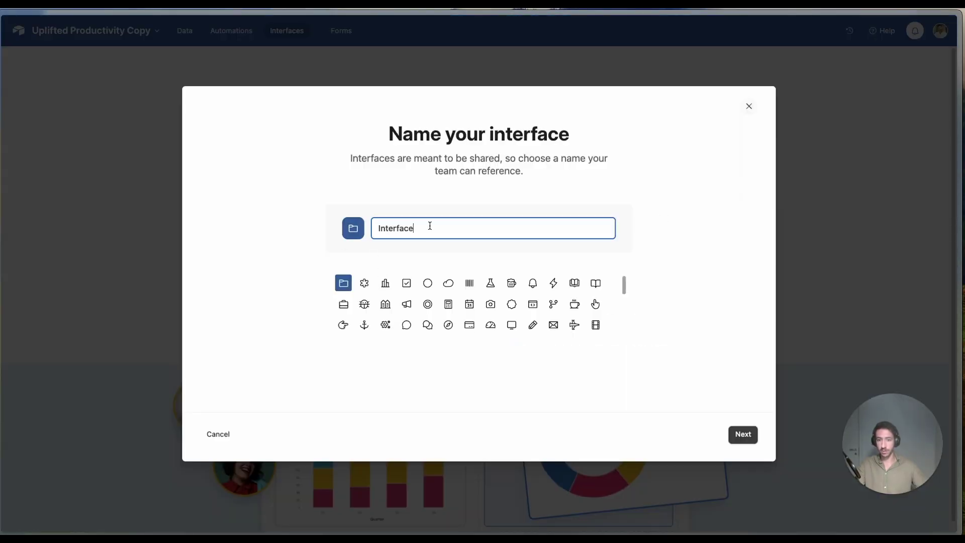
double_click(428, 224)
key("BackSpace")
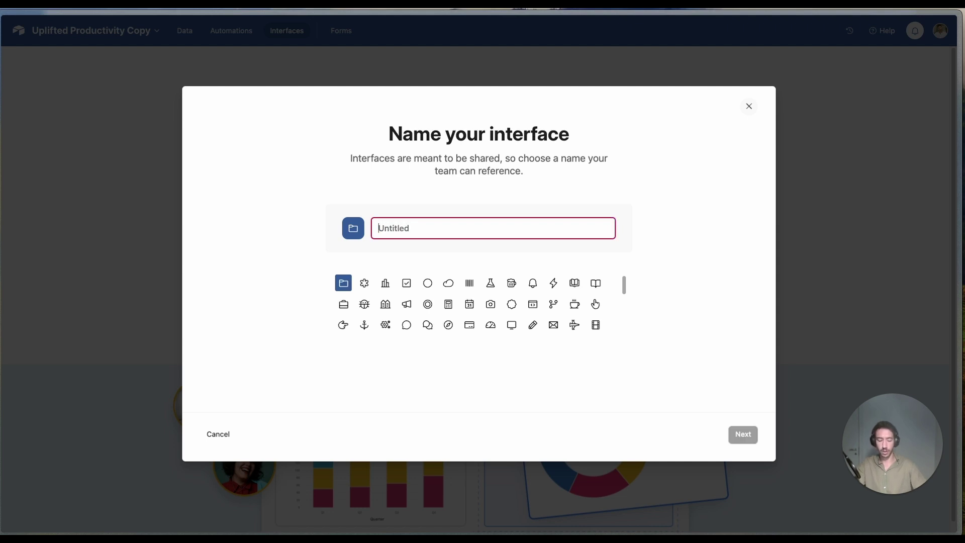
type("Productivity")
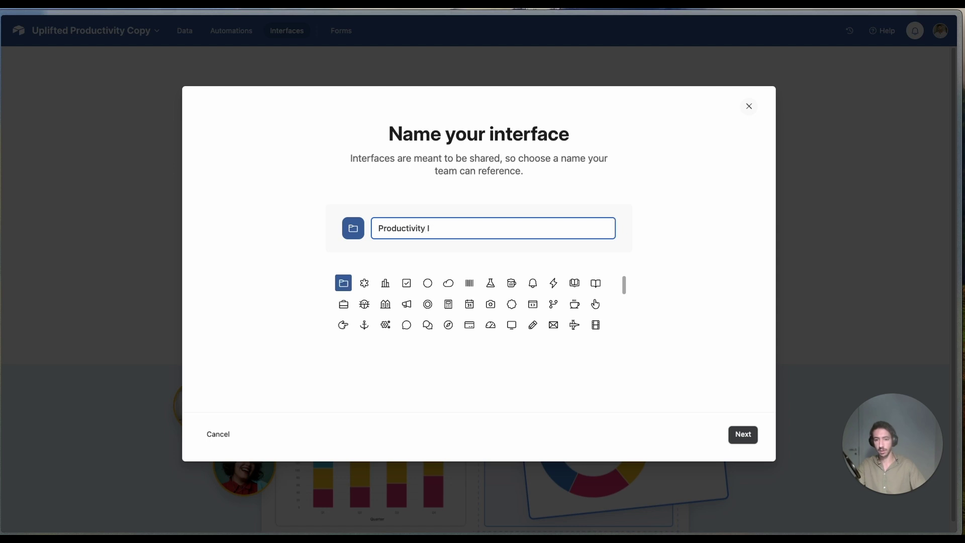
type(" Dashboard")
key("Return")
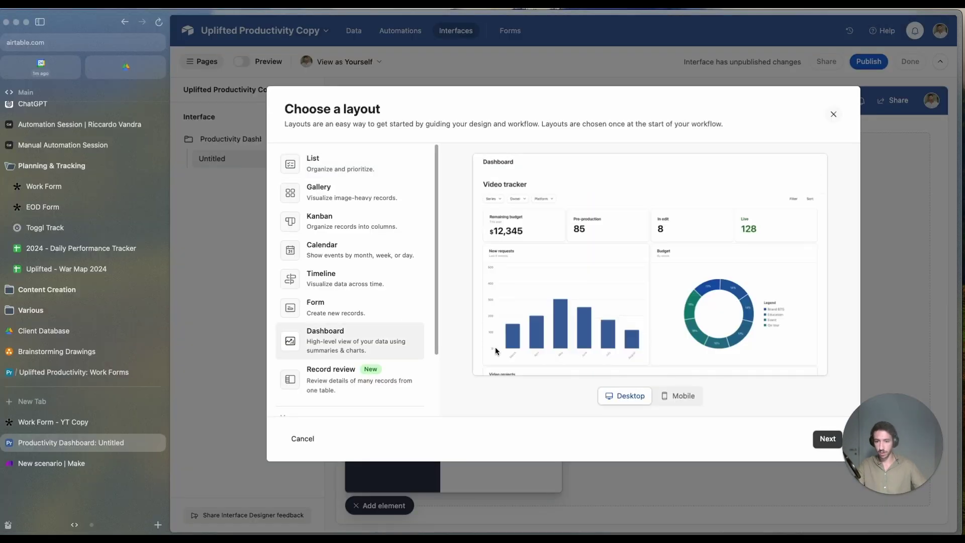
left_click(819, 439)
Step: Head the page Monthly Productivity, title the count card Work Blocks, and remove the pivot table
left_click(824, 438)
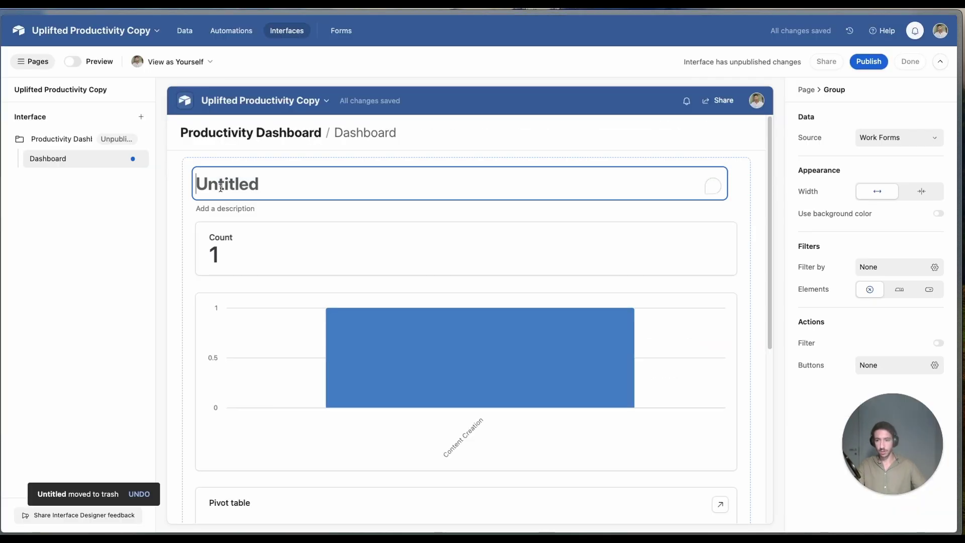
type("Mont")
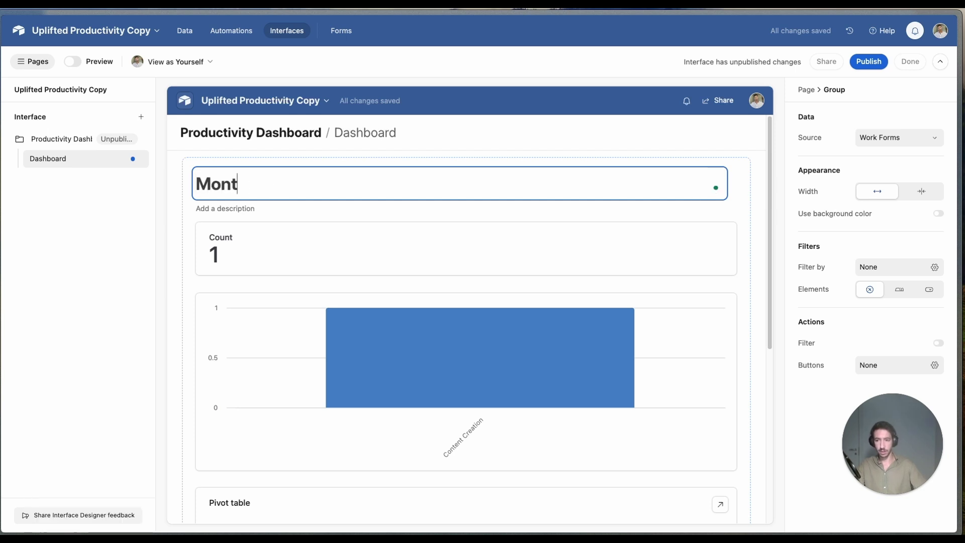
type("hly Productivity")
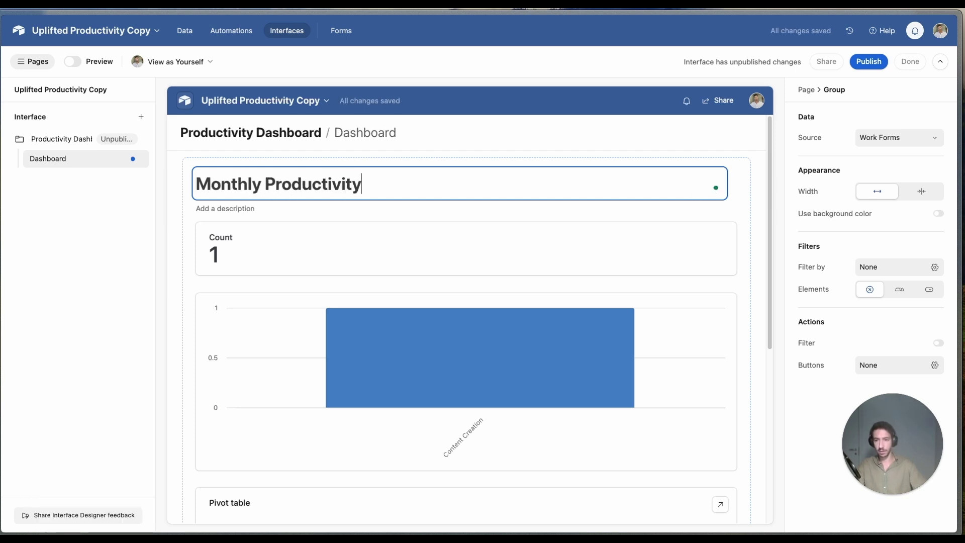
left_click(333, 232)
left_click(861, 118)
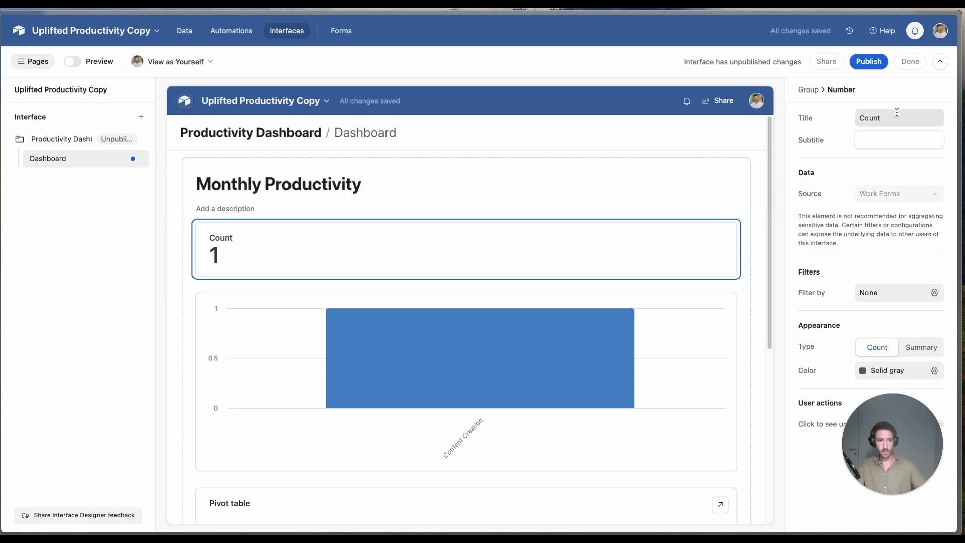
type("Wor")
key("super+a")
key("BackSpace")
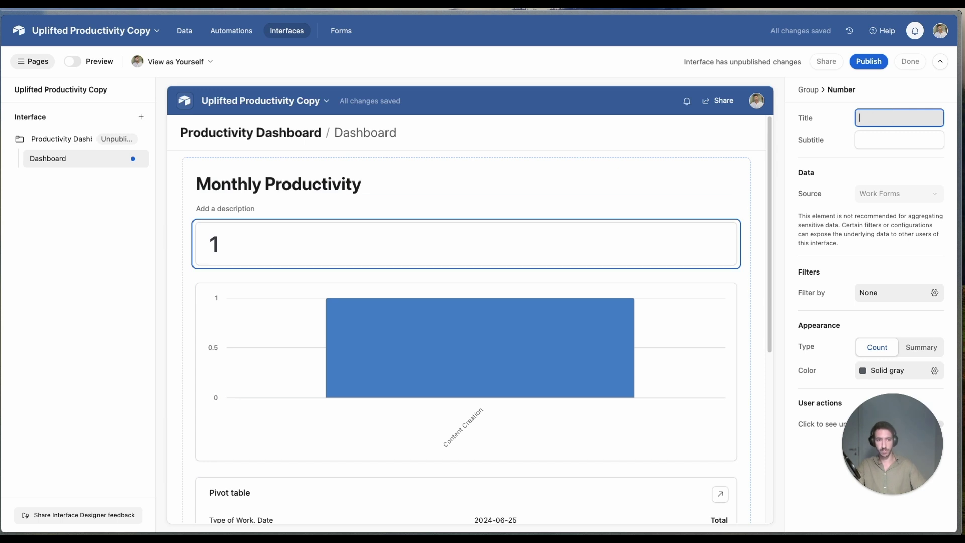
type("WOrk")
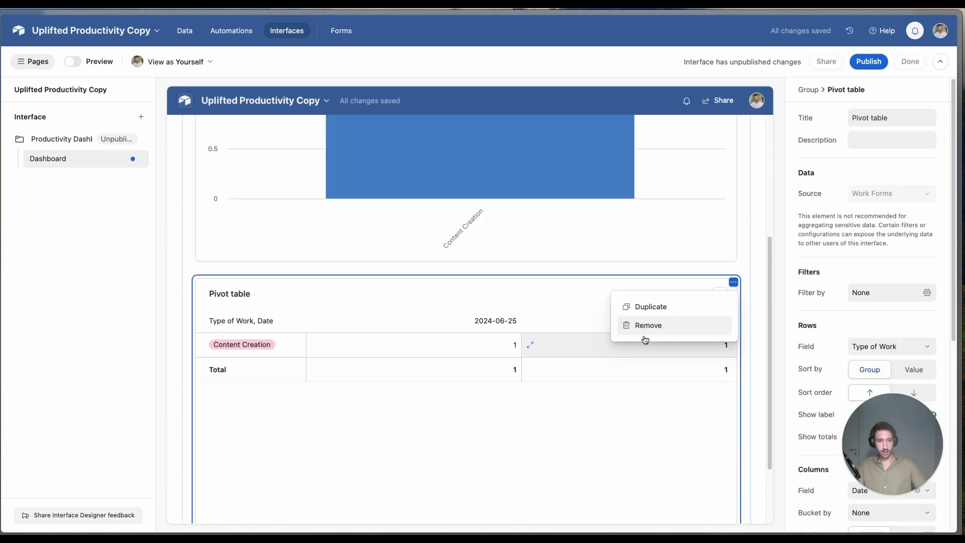
left_click(640, 325)
left_click(262, 307)
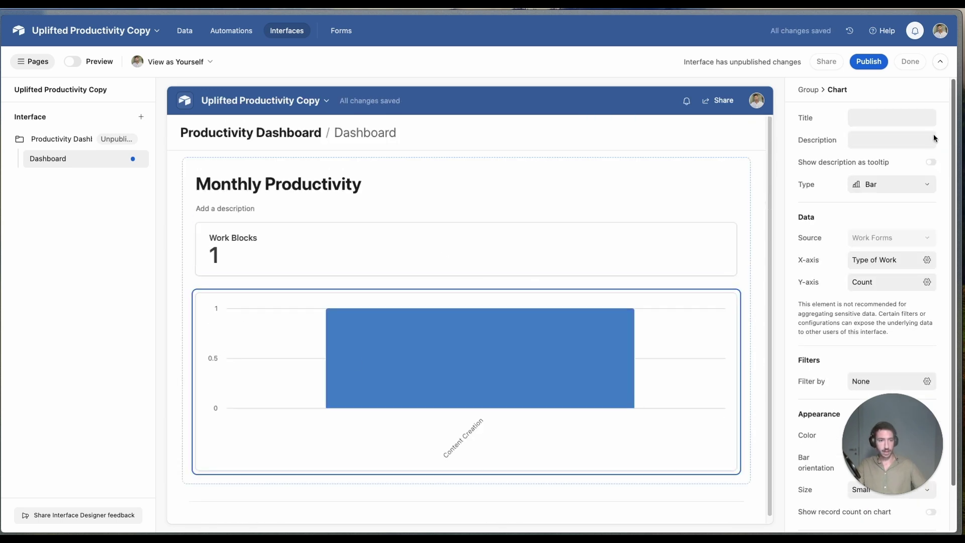
Step: Title the bar chart 'Hours Worked per day'
left_click(886, 115)
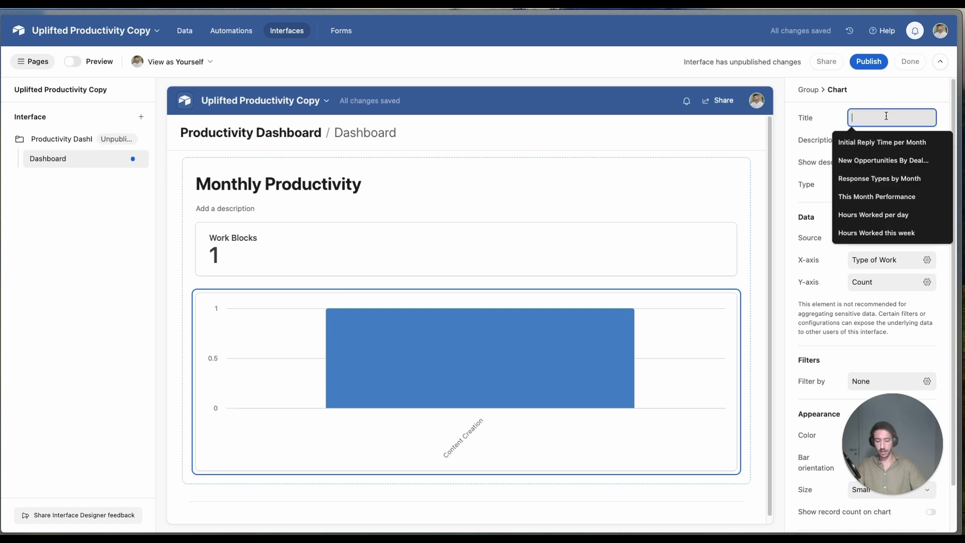
type("Hou")
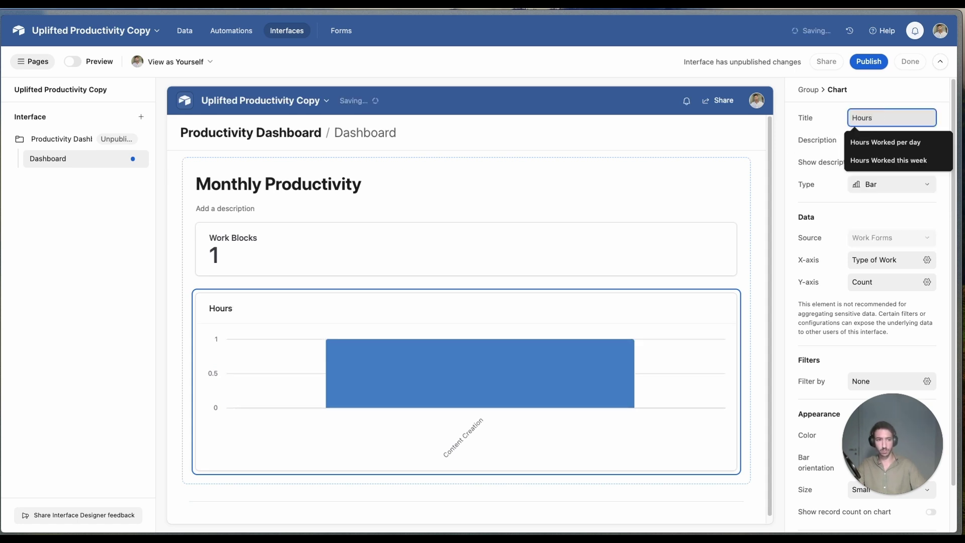
type("rs")
left_click(885, 142)
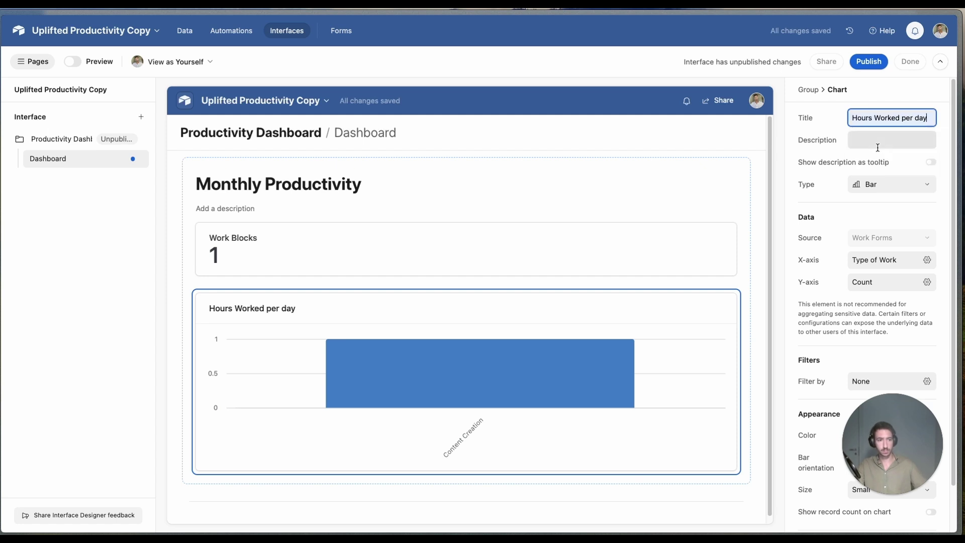
scroll(831, 233, "down", 2)
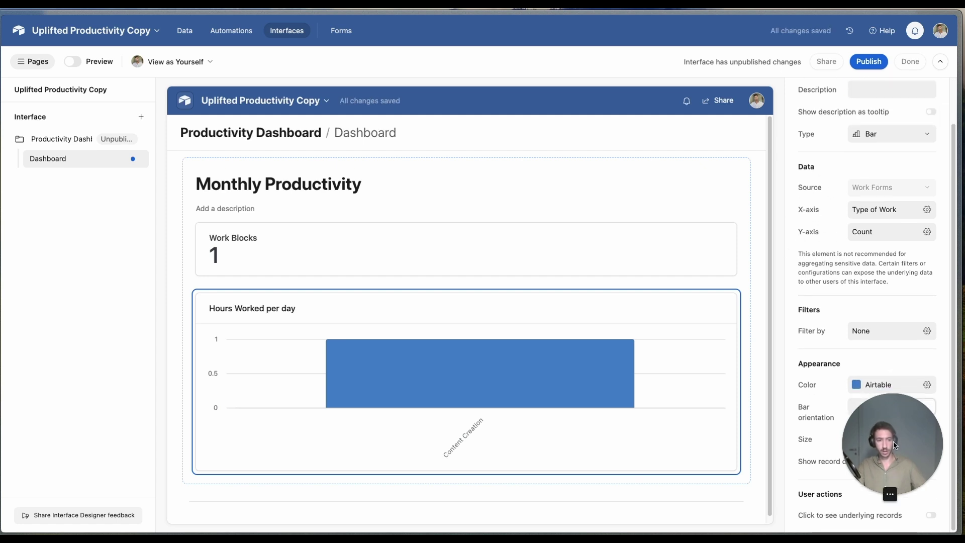
left_click_drag(878, 457, 48, 473)
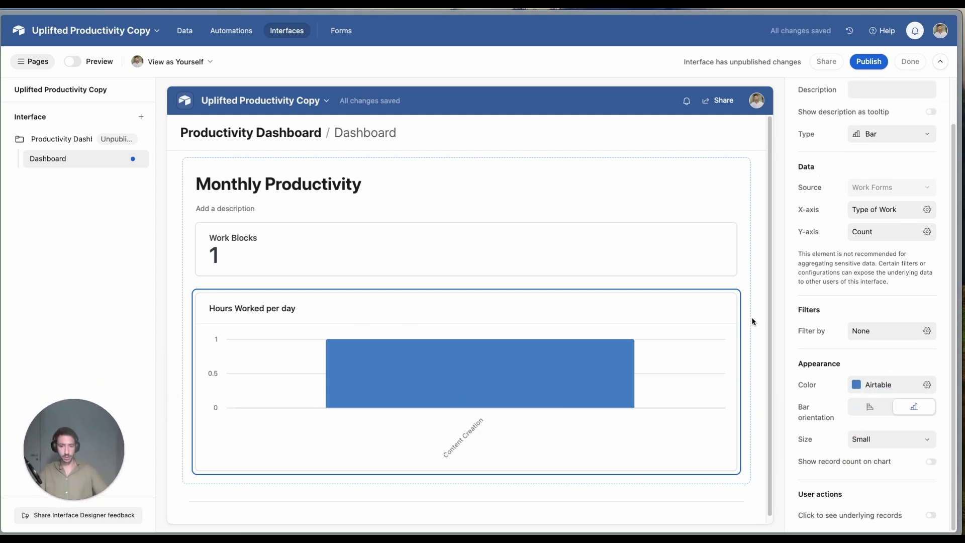
Step: Set the chart's x-axis field to Date
left_click(875, 215)
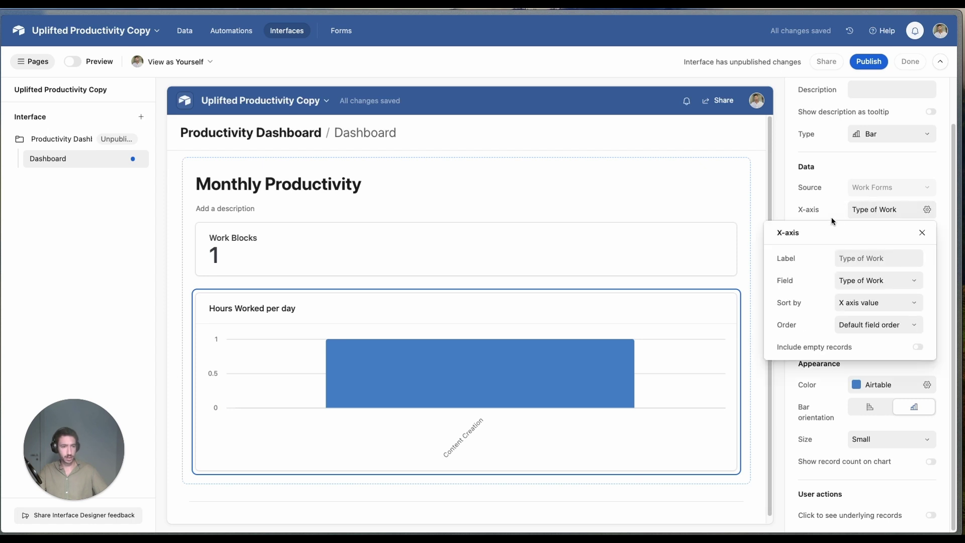
left_click(876, 278)
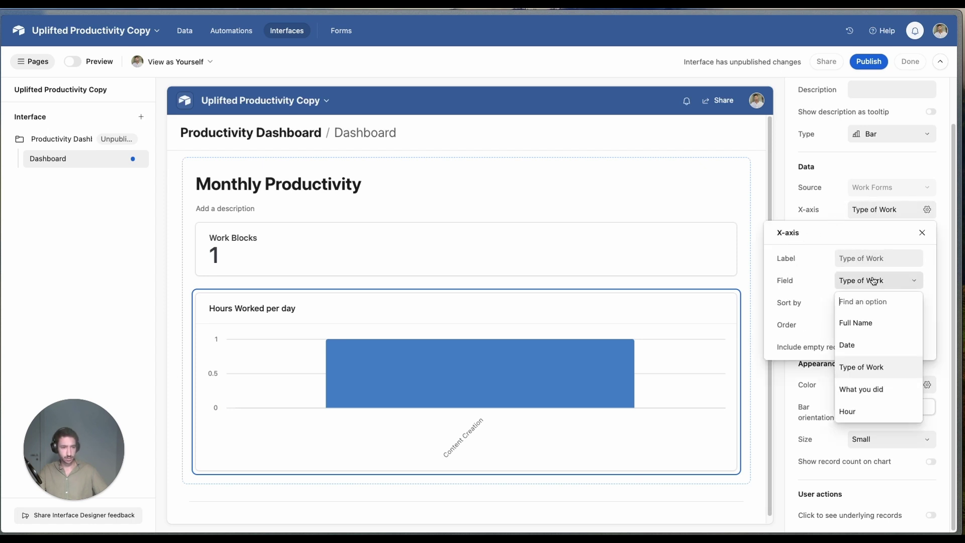
type("da")
left_click(861, 321)
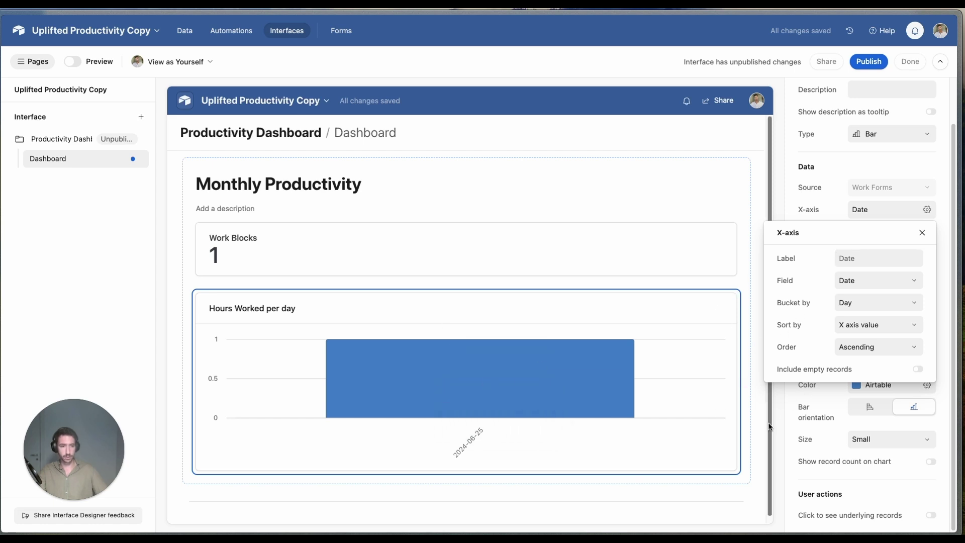
key("Escape")
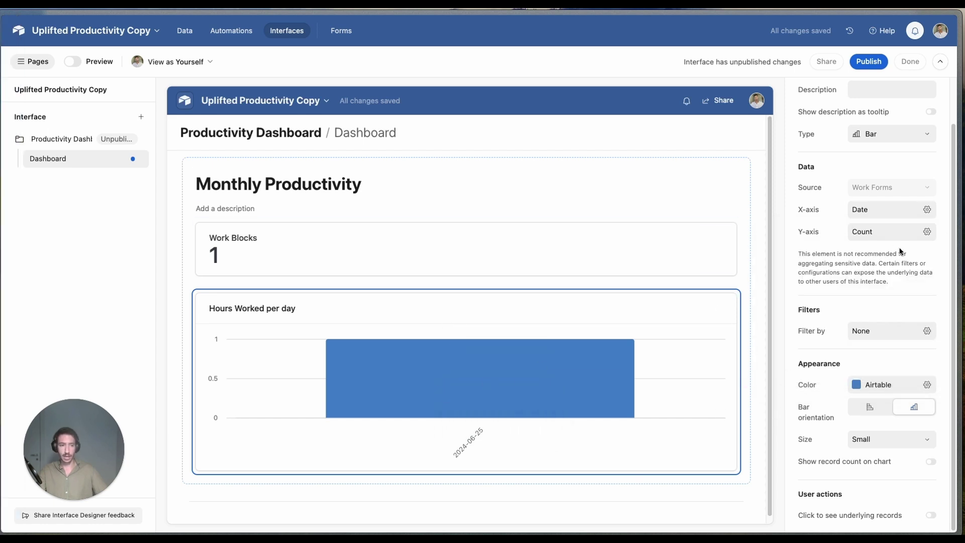
Step: Group the chart's y-axis by Type of Work
left_click(874, 231)
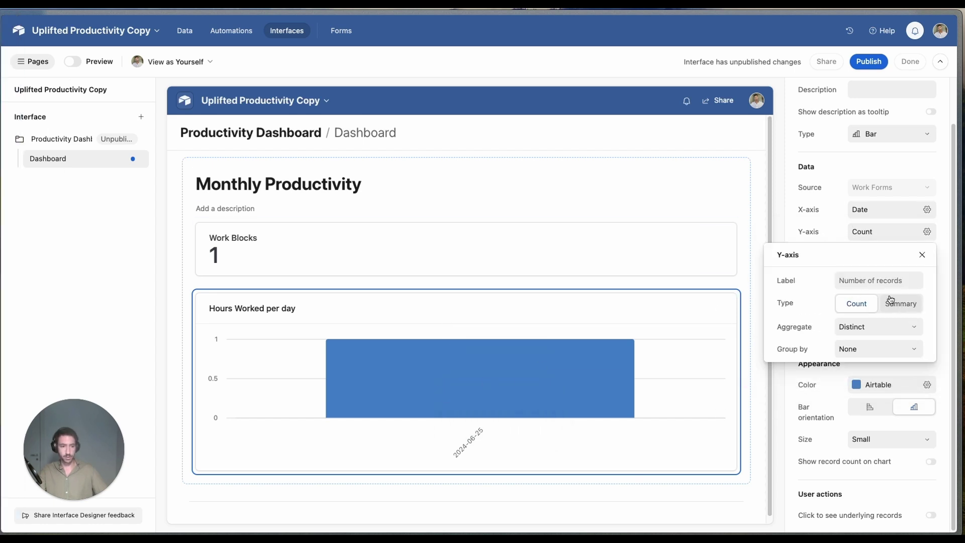
left_click(861, 232)
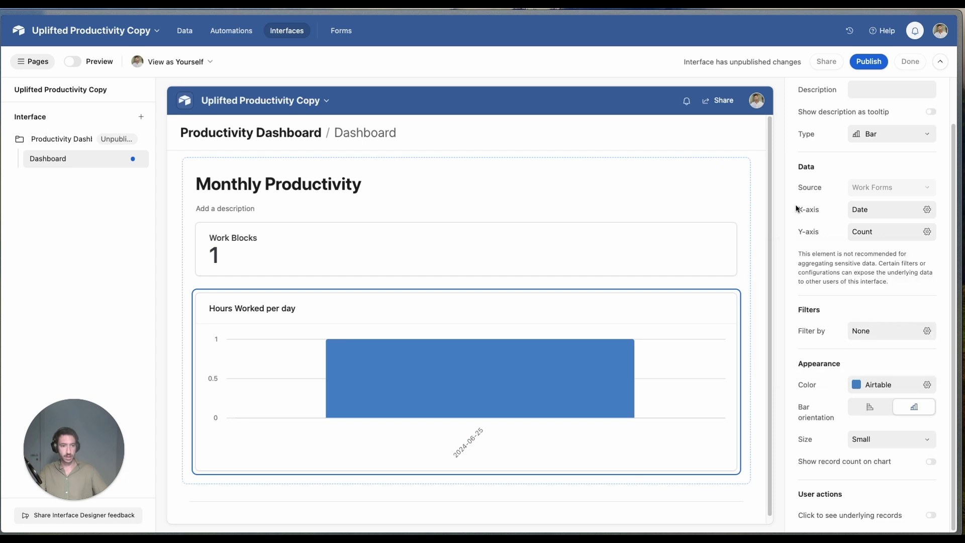
left_click(870, 235)
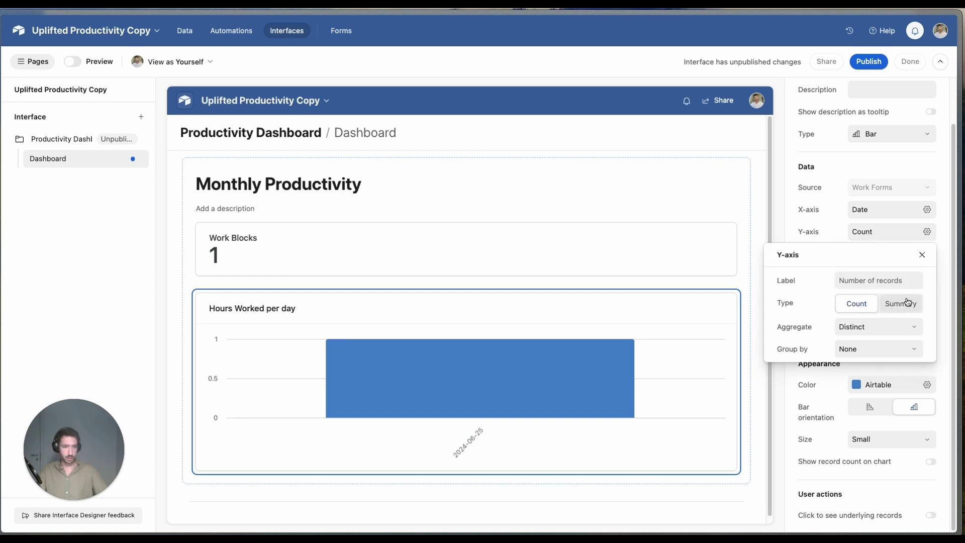
left_click(881, 327)
left_click(881, 327)
left_click(869, 236)
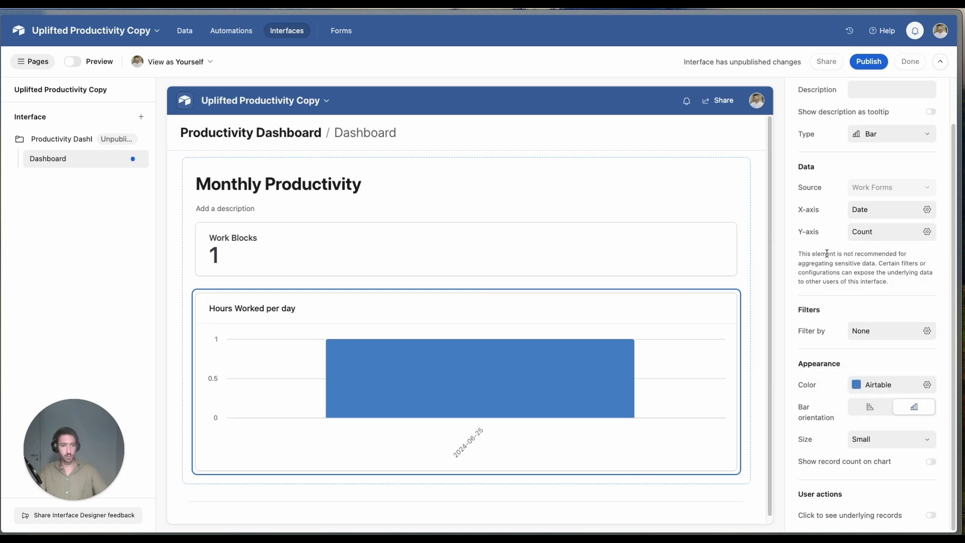
left_click(863, 241)
left_click(857, 348)
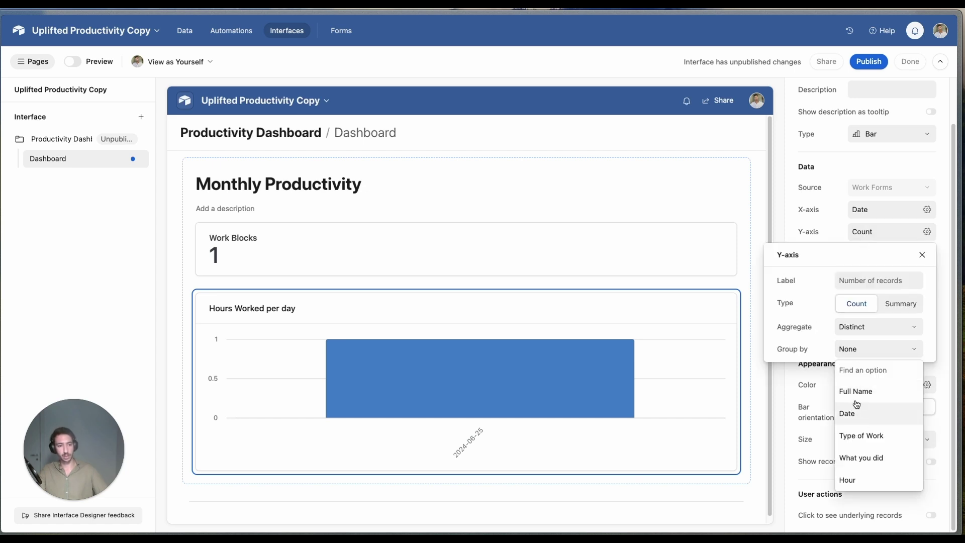
left_click(854, 436)
left_click(831, 236)
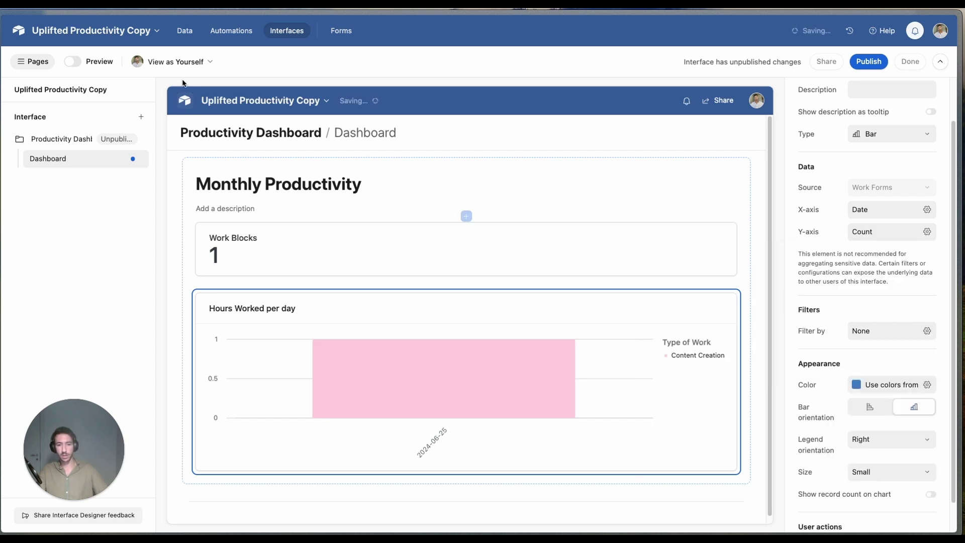
left_click(185, 31)
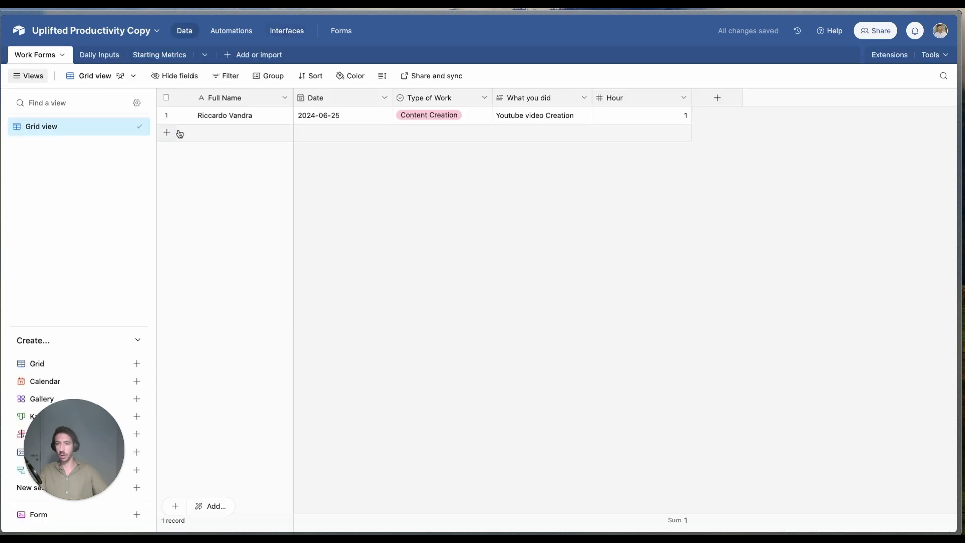
Step: Duplicate the first record twice and strip the 'copy' suffixes from the new names
left_click(167, 114)
right_click(169, 116)
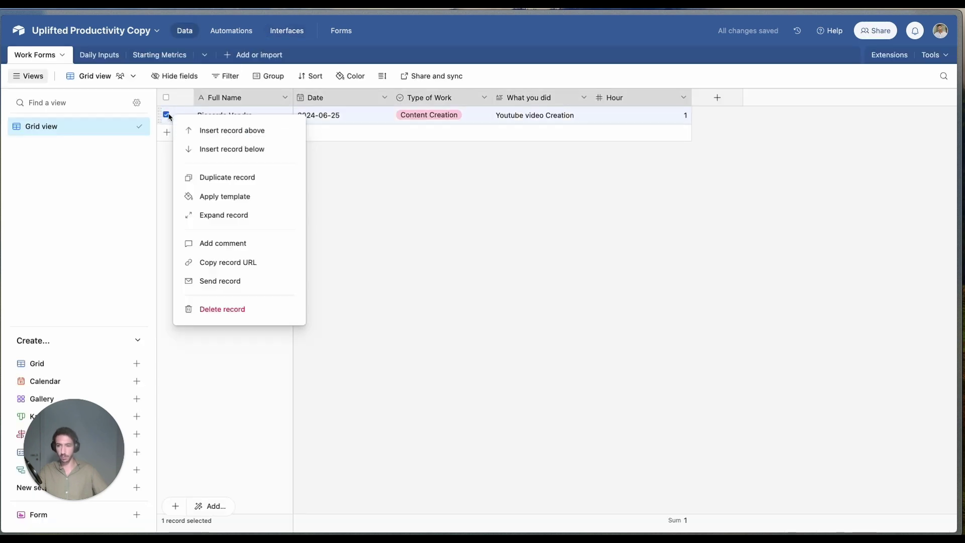
left_click(245, 179)
right_click(166, 132)
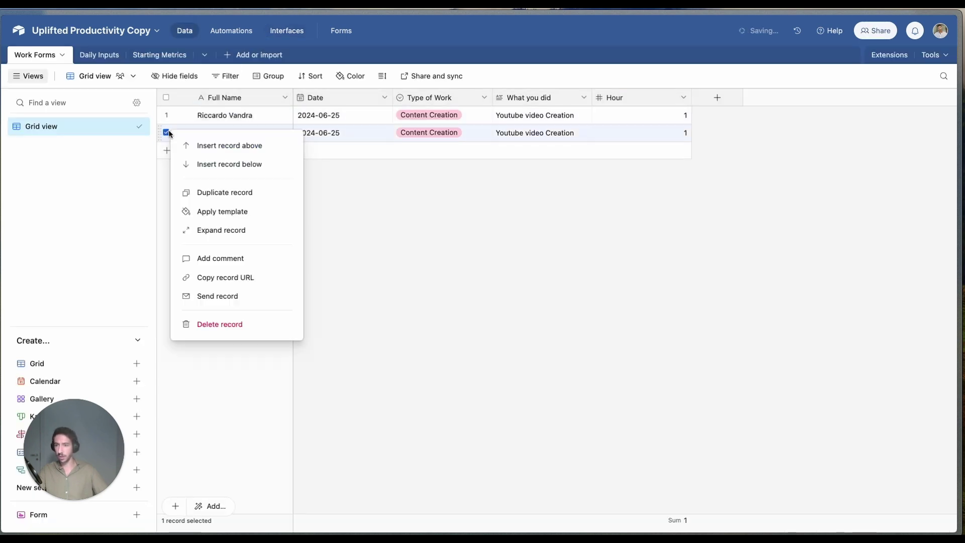
left_click(215, 194)
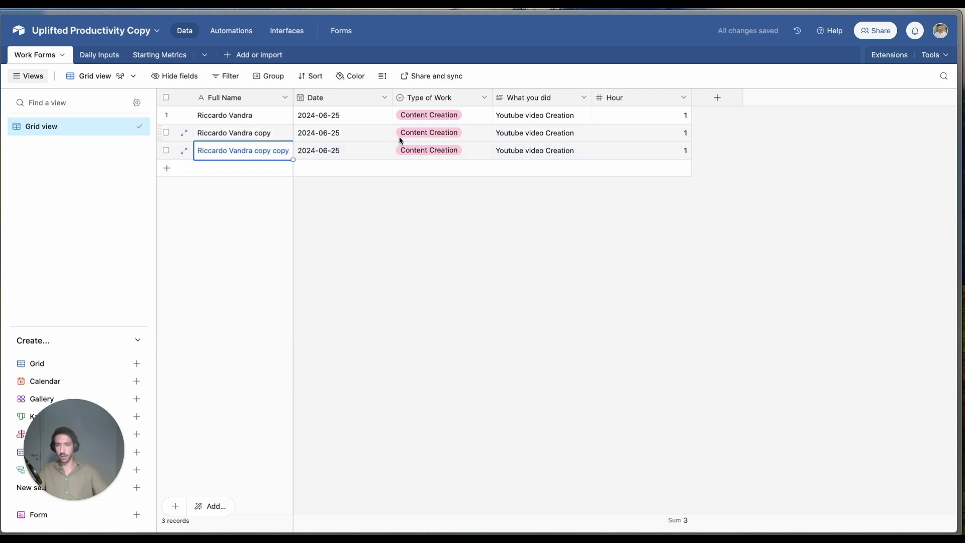
left_click(264, 134)
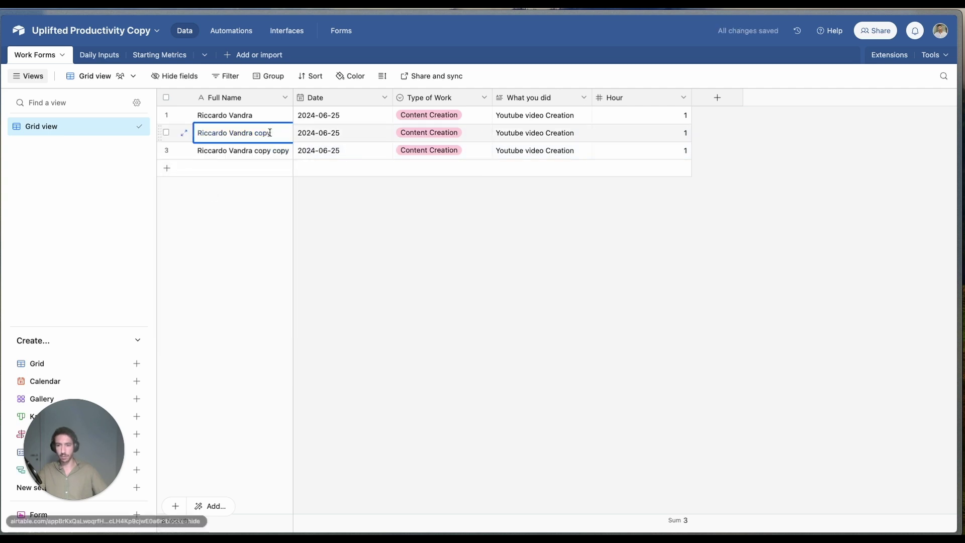
double_click(264, 133)
key("BackSpace")
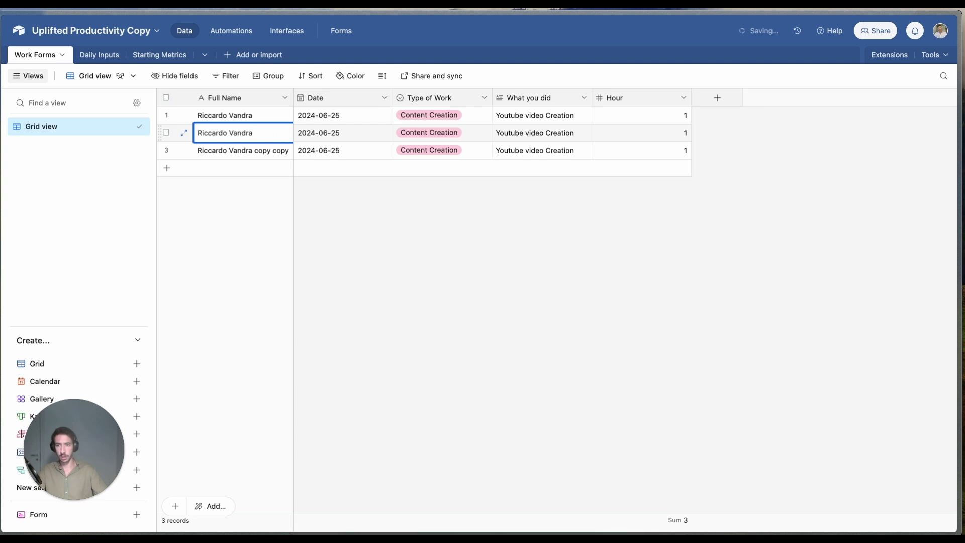
left_click(260, 150)
left_click_drag(255, 150, 307, 149)
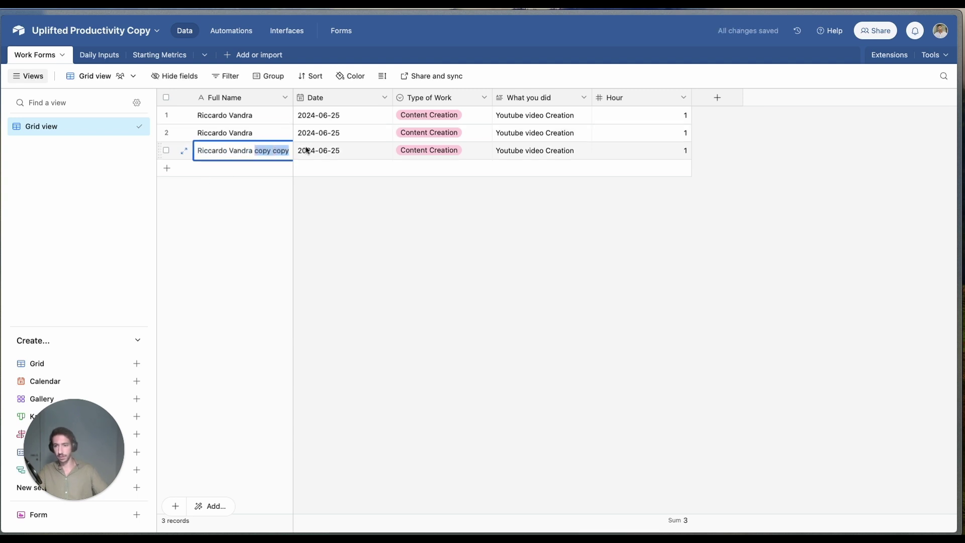
key("BackSpace")
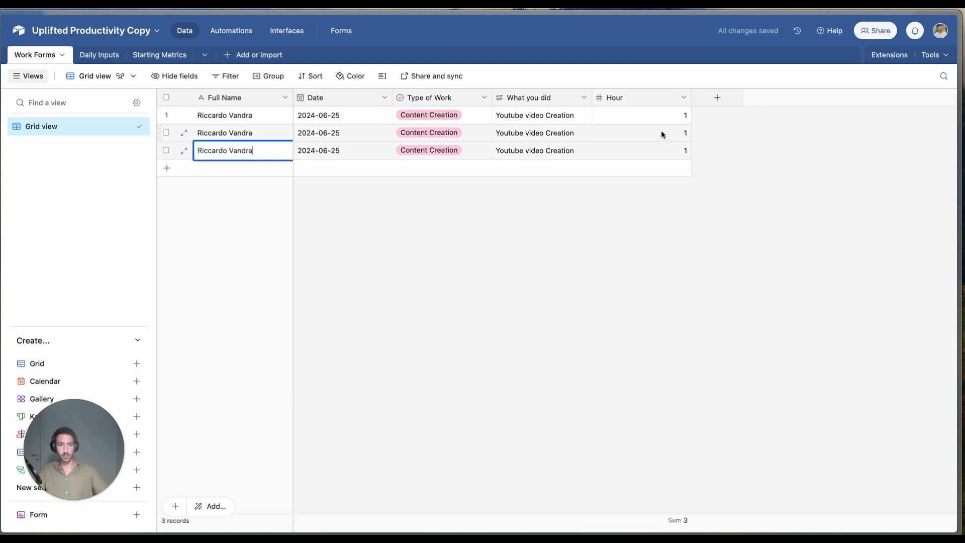
Step: Give the copies Hours 2 and 3 with Types of Work Sales and Operations
left_click(661, 130)
type("2")
left_click(685, 149)
type("3")
double_click(458, 133)
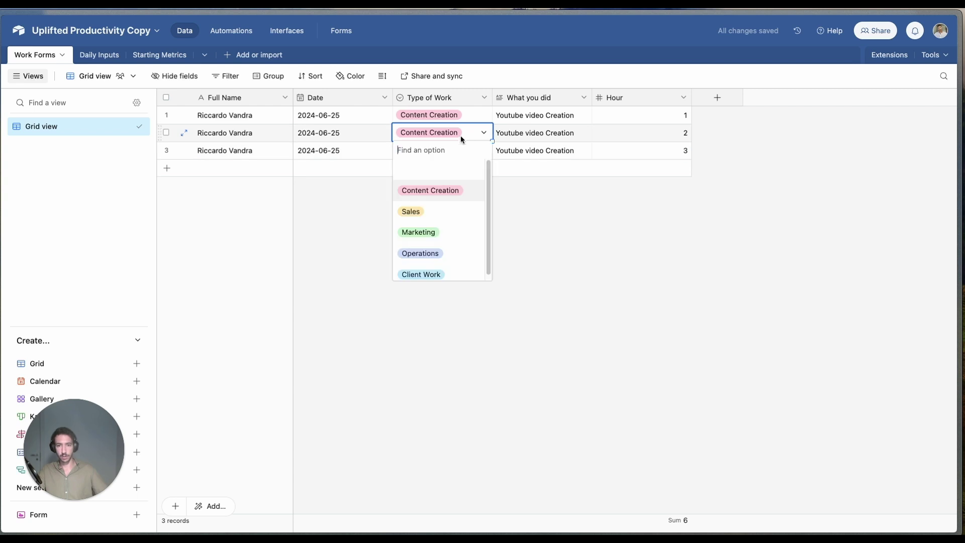
left_click(412, 210)
left_click(486, 153)
left_click(486, 153)
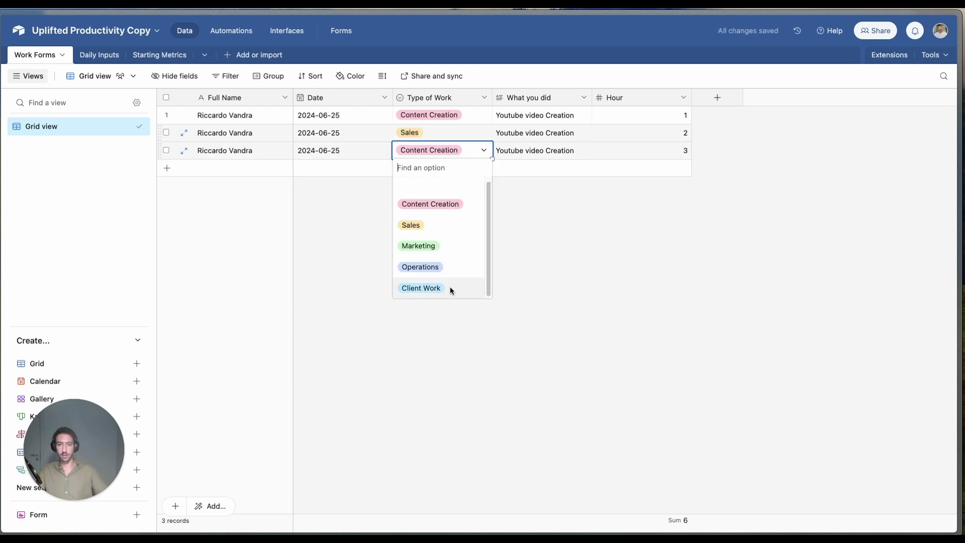
left_click(432, 262)
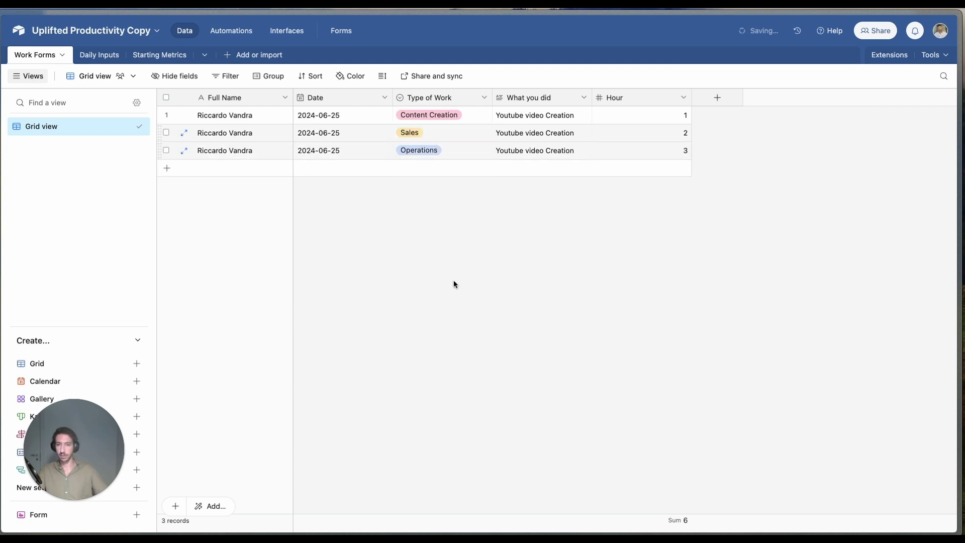
left_click(165, 117)
key("super+c")
left_click(287, 31)
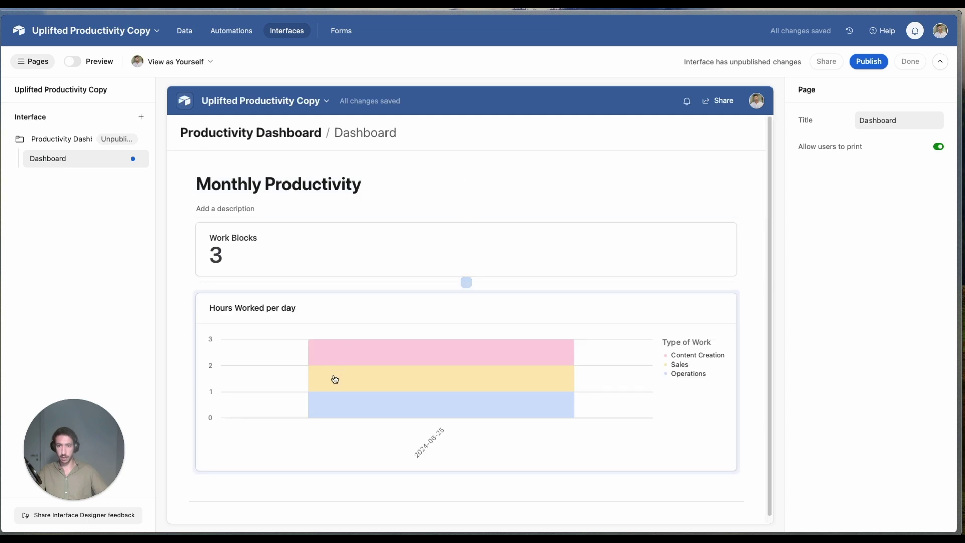
Step: Select the Hours Worked per day chart, then go back to the Work Forms records
left_click(511, 394)
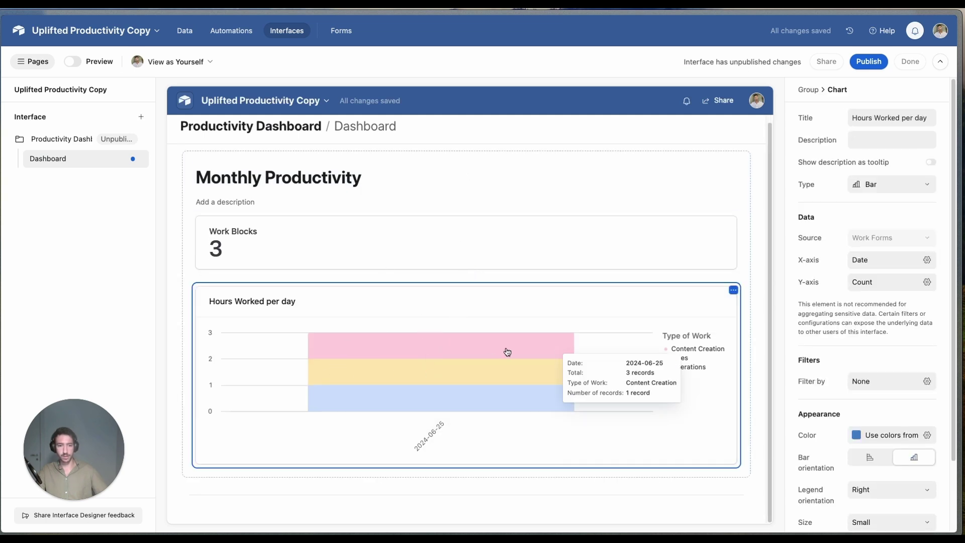
left_click(185, 31)
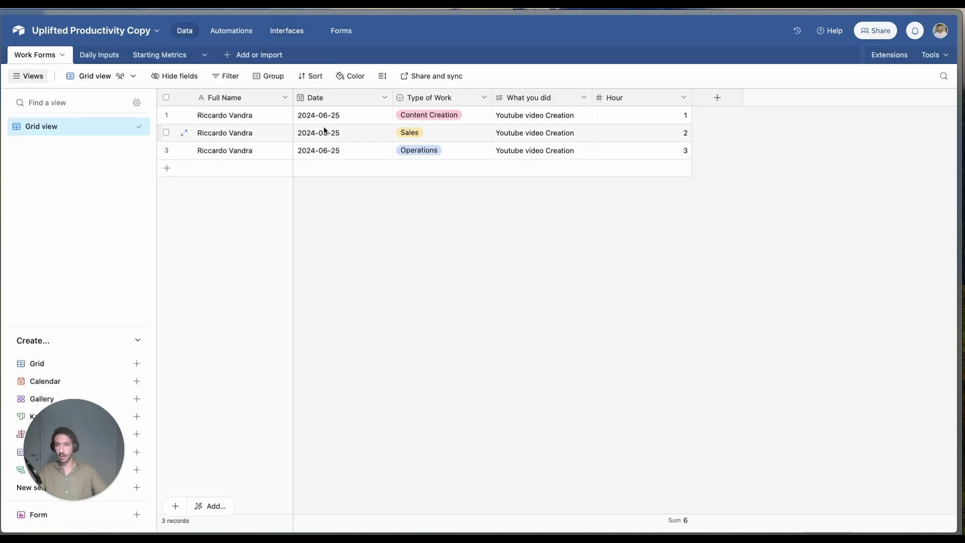
right_click(166, 153)
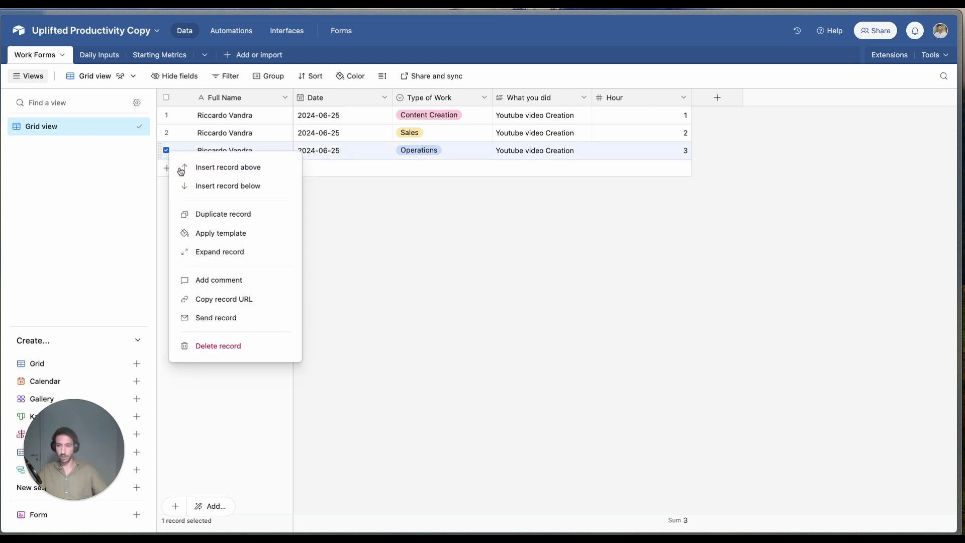
Step: Duplicate row 3 as a fourth Operations record dated 2024-06-26 with 1 hour, dropping 'copy' from its name
left_click(218, 214)
double_click(332, 173)
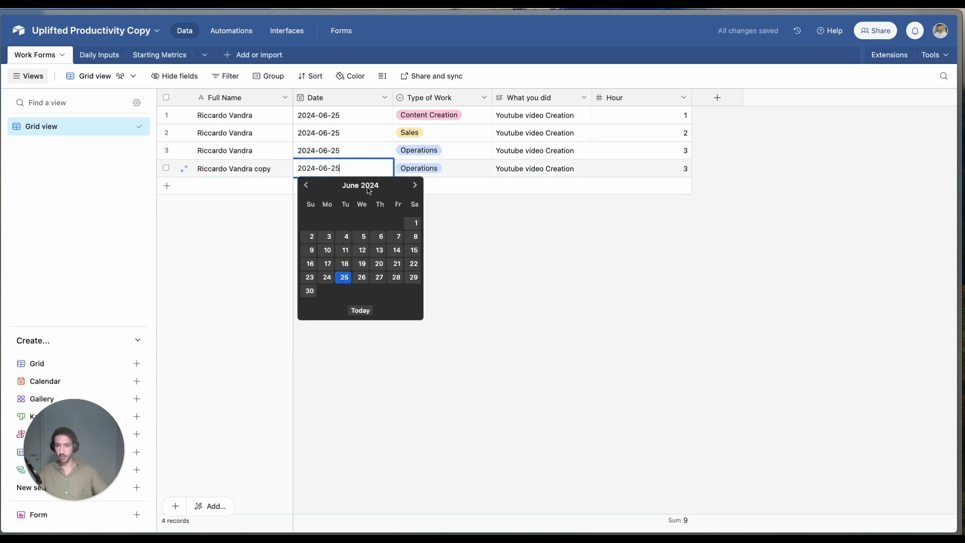
left_click(362, 278)
double_click(647, 168)
type("1")
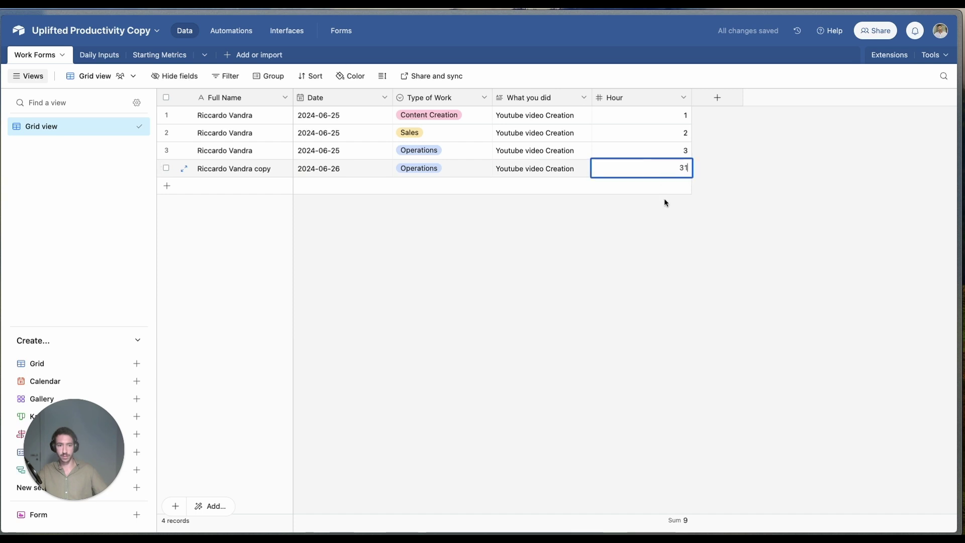
key("BackSpace")
key("BackSpace")
type("1")
left_click(499, 412)
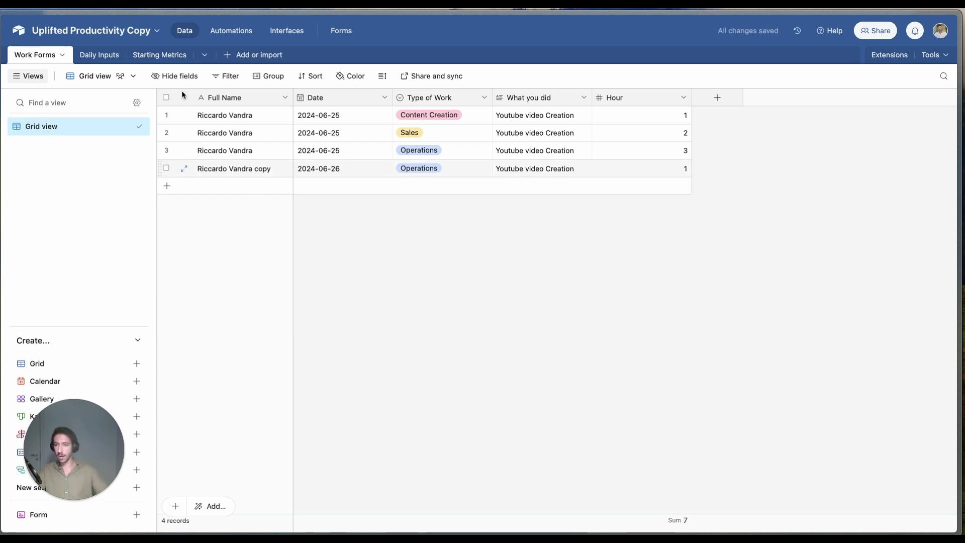
double_click(268, 169)
key("BackSpace")
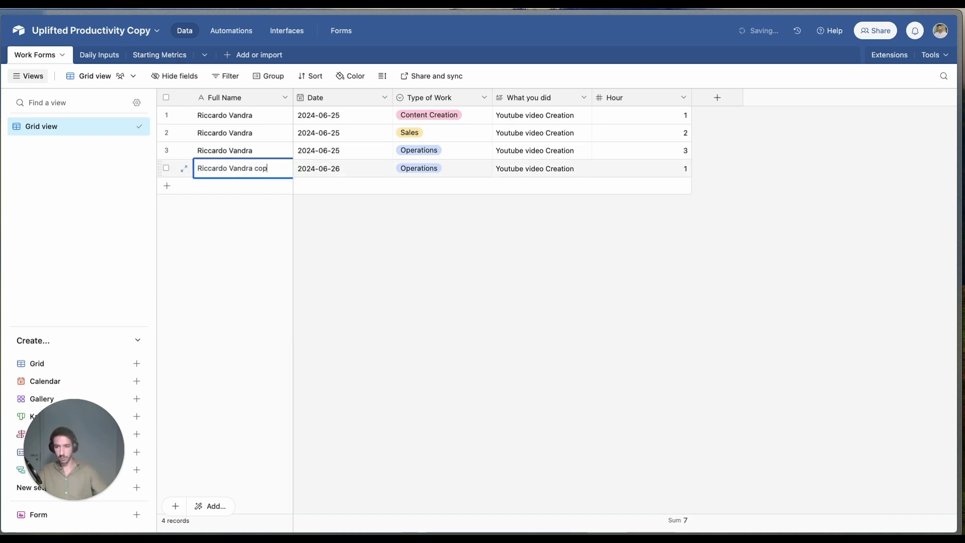
Step: Check the Hours Worked per day chart for the new 2024-06-26 bar, then return to the data grid
left_click(280, 35)
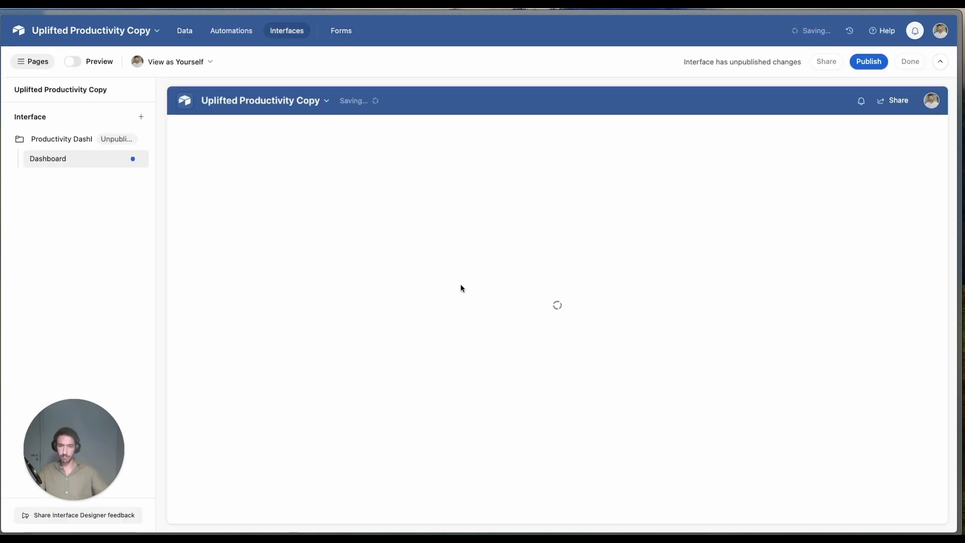
left_click(284, 390)
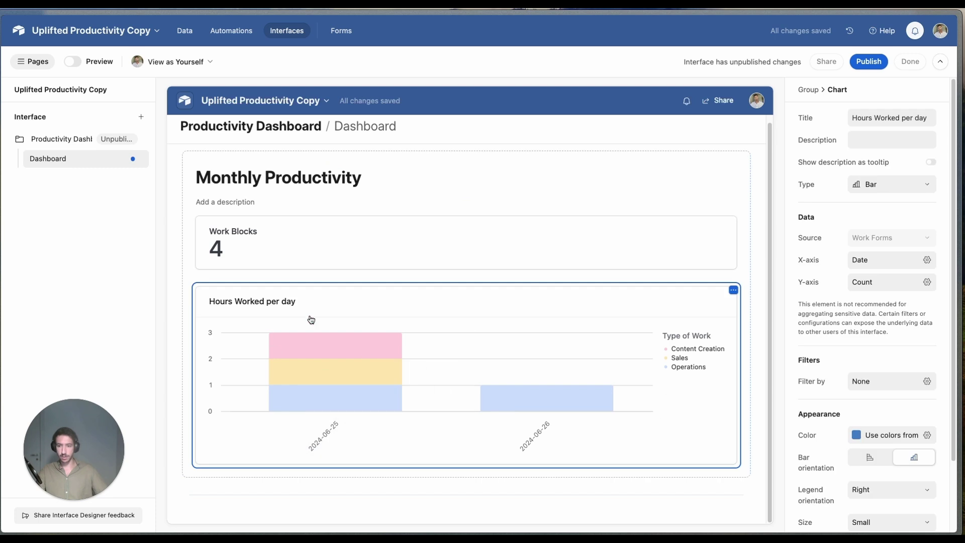
scroll(913, 302, "down", 3)
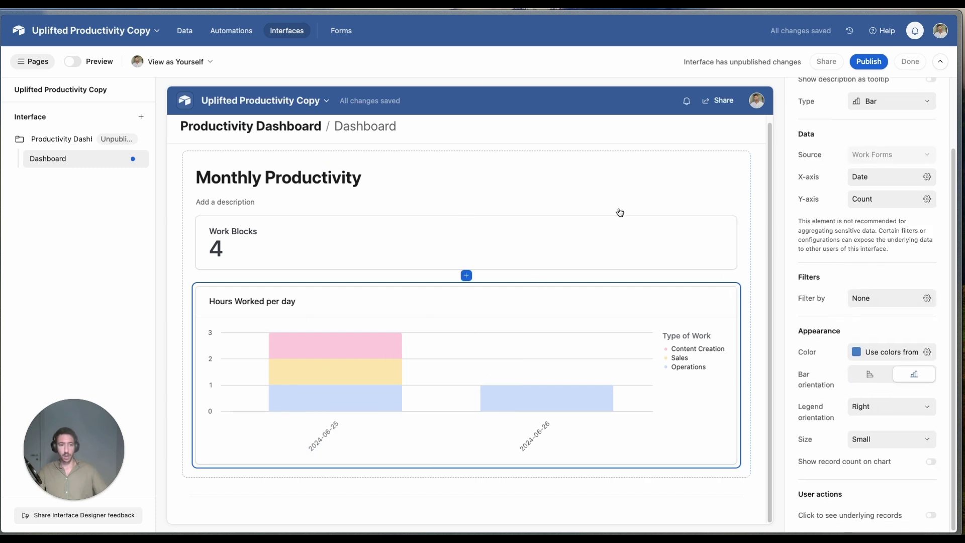
left_click(185, 31)
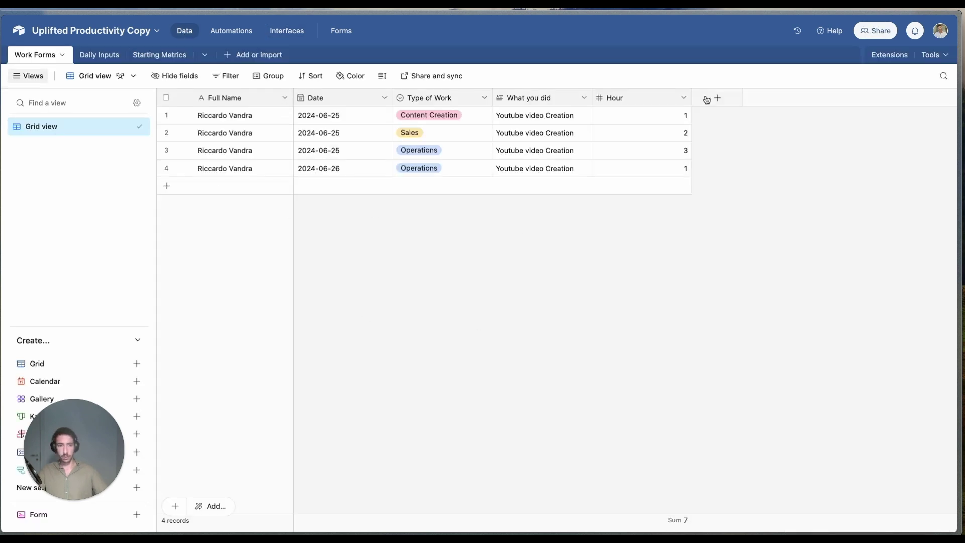
Step: Add a new Work Forms field named 'Current Month ?' of Formula type
left_click(716, 98)
type("For")
key("BackSpace")
key("BackSpace")
key("BackSpace")
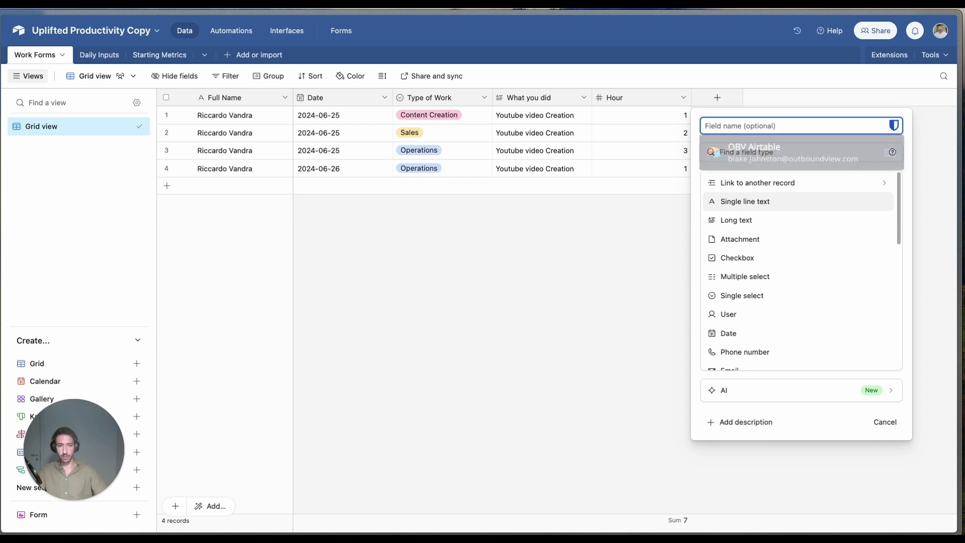
type("Cur")
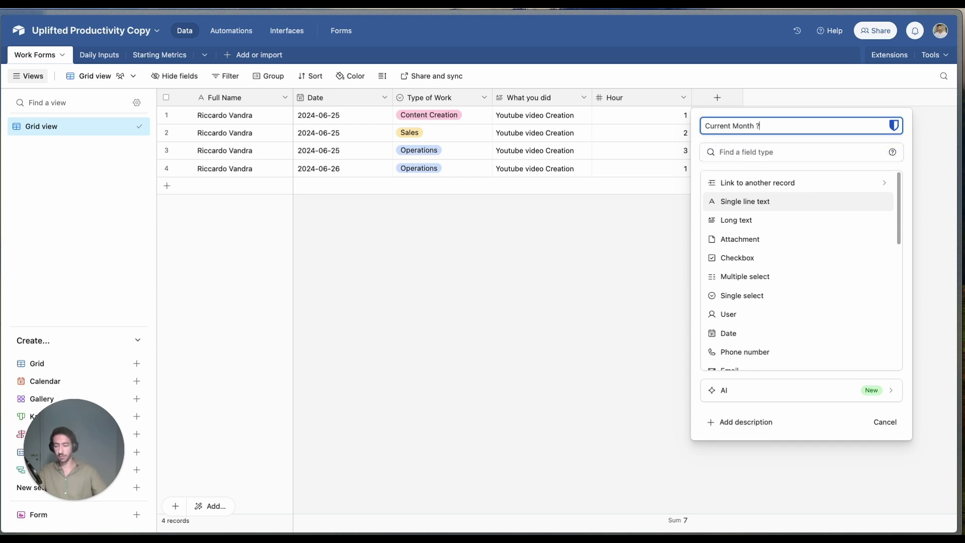
type("rent Month ?")
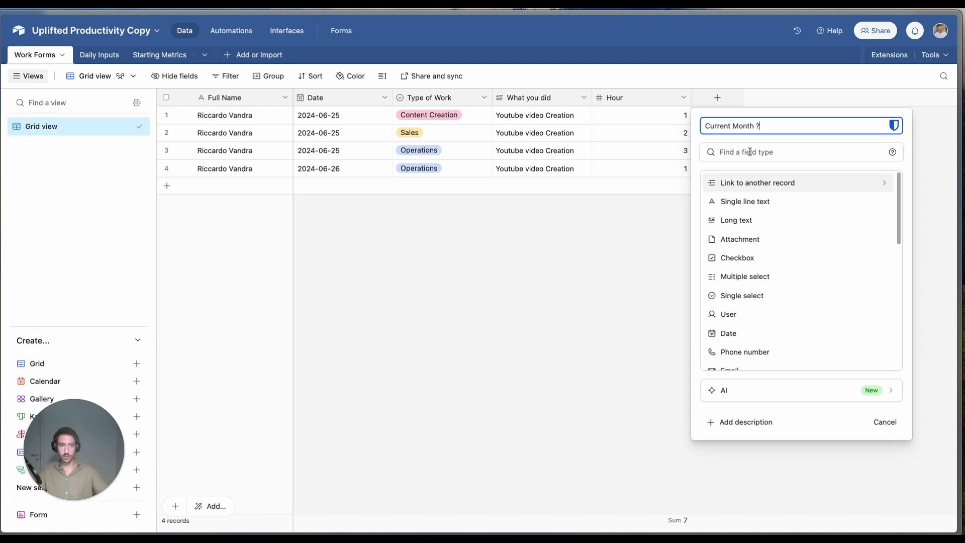
left_click(749, 151)
type("Formn")
key("BackSpace")
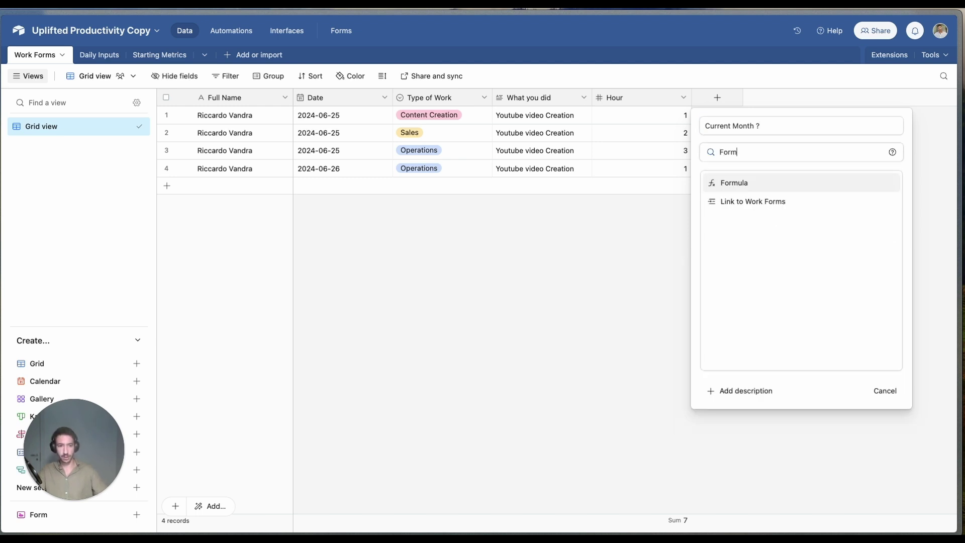
key("Return")
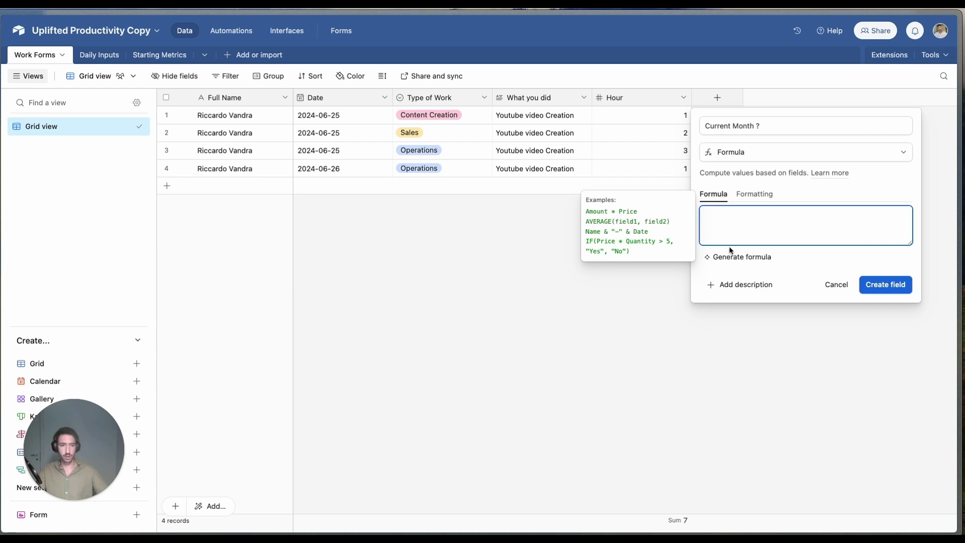
Step: Enter the formula IS_SAME(TODAY(),Date,'month') and create the field
key("super+v")
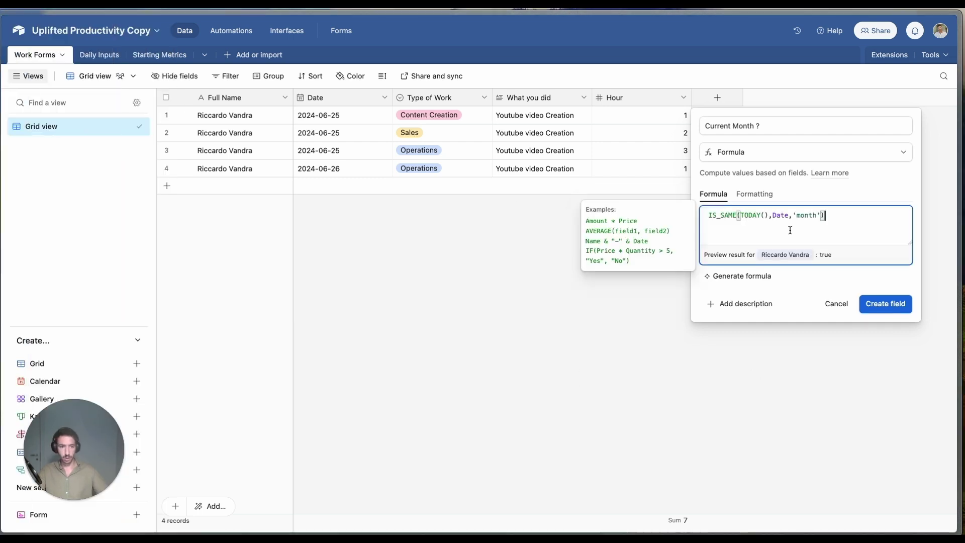
left_click_drag(720, 211, 814, 216)
left_click(727, 215)
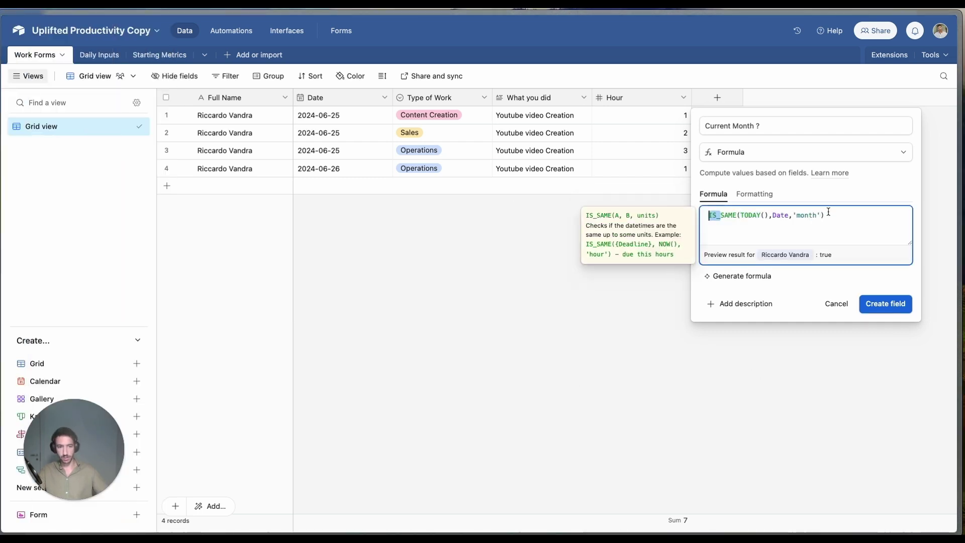
left_click_drag(708, 215, 856, 213)
left_click(856, 212)
double_click(785, 214)
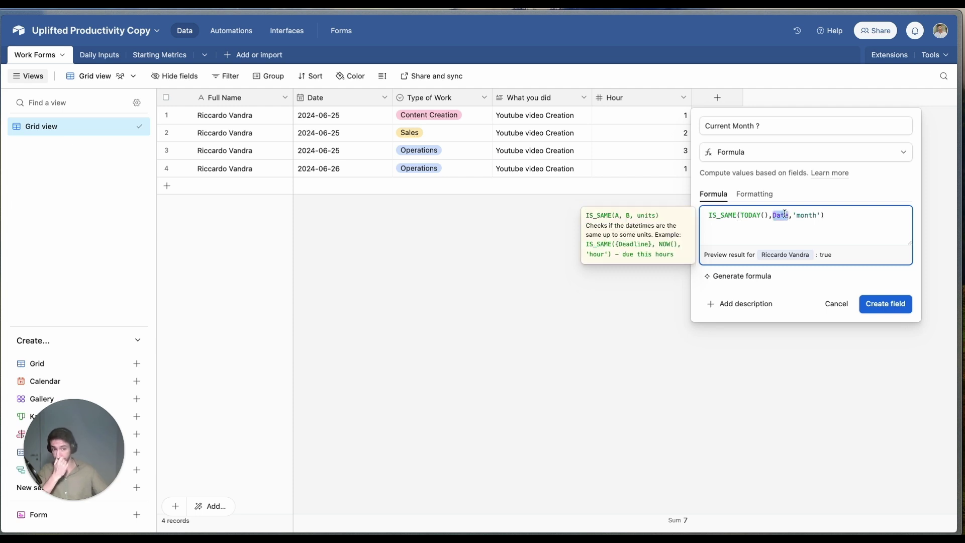
left_click(806, 216)
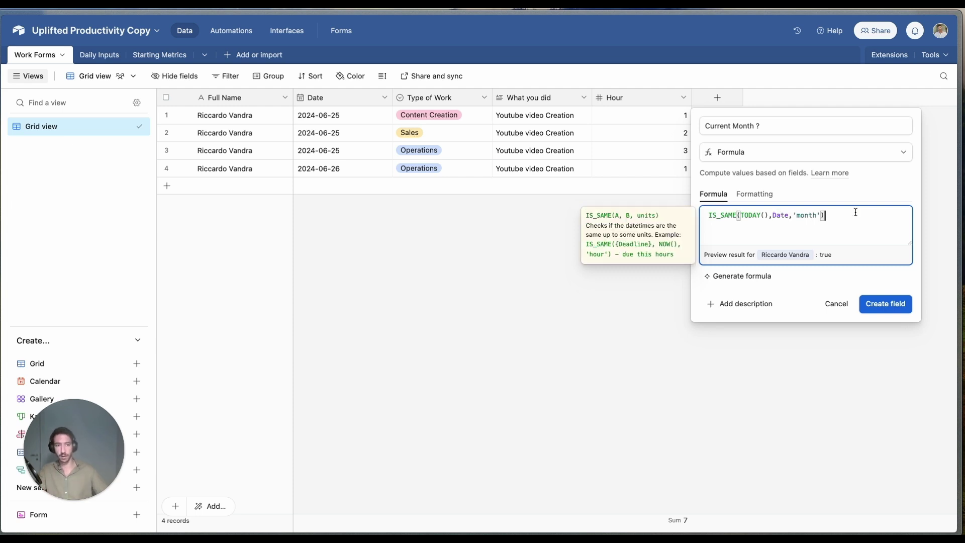
left_click(875, 304)
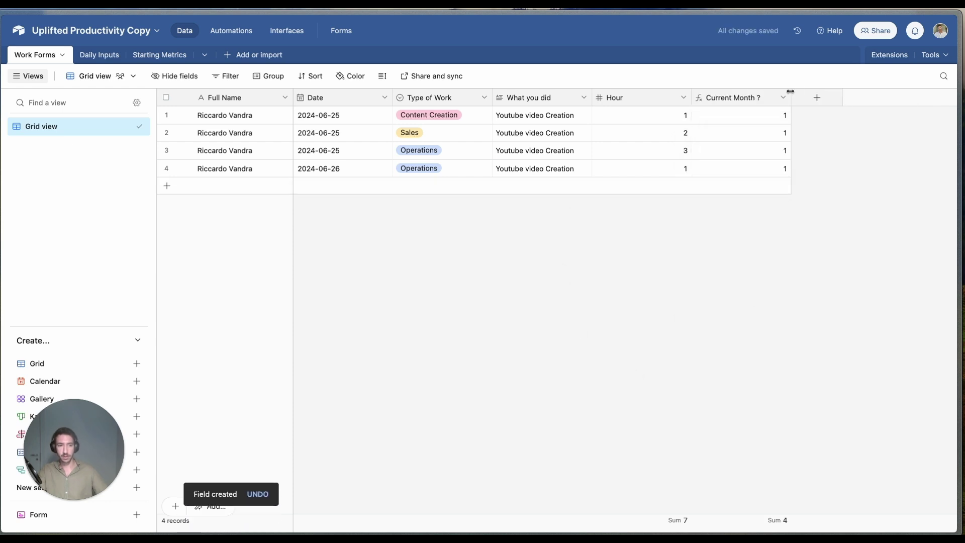
Step: Duplicate Current Month ? into a 'Current Week ?' field with formula IS_SAME(TODAY(),Date,'week')
left_click(782, 97)
left_click(757, 149)
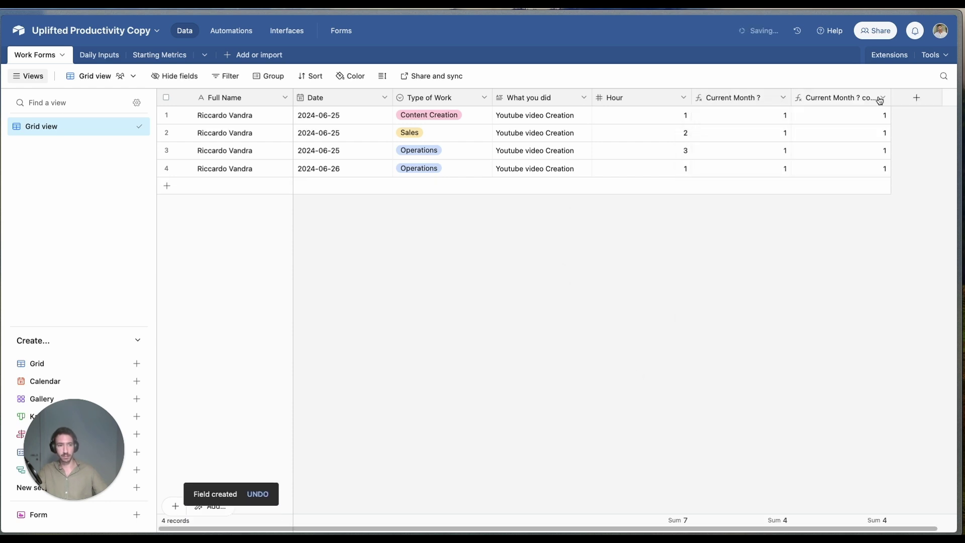
left_click(881, 98)
left_click(801, 121)
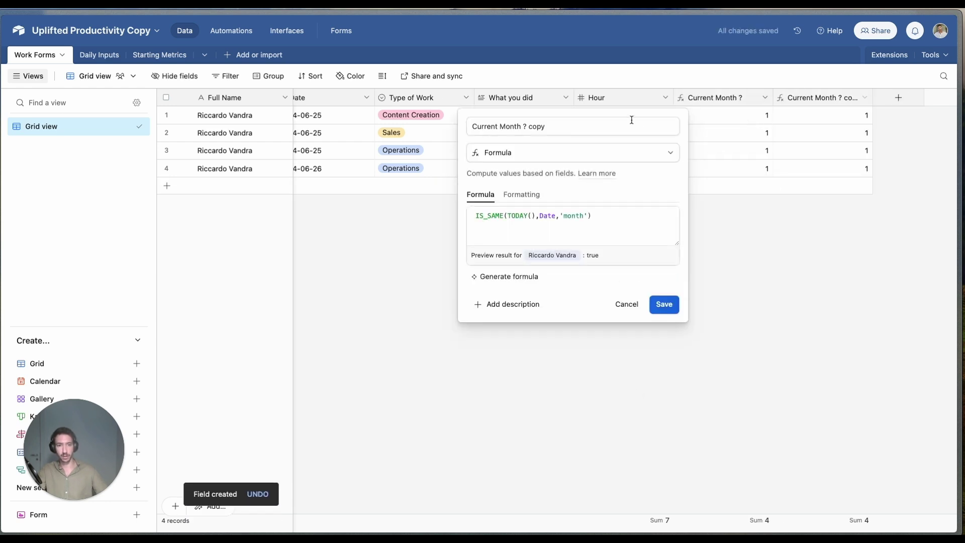
double_click(512, 126)
type("Week")
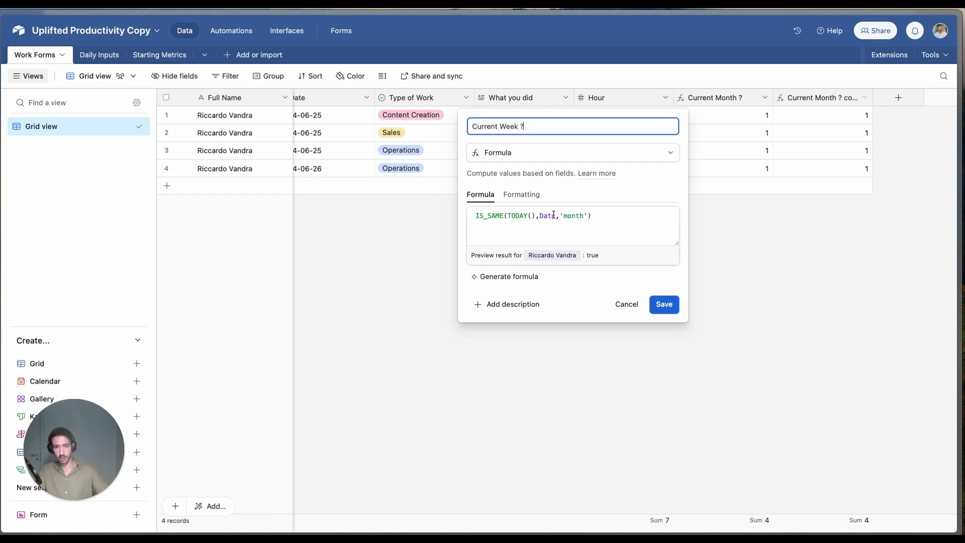
double_click(571, 215)
type("week")
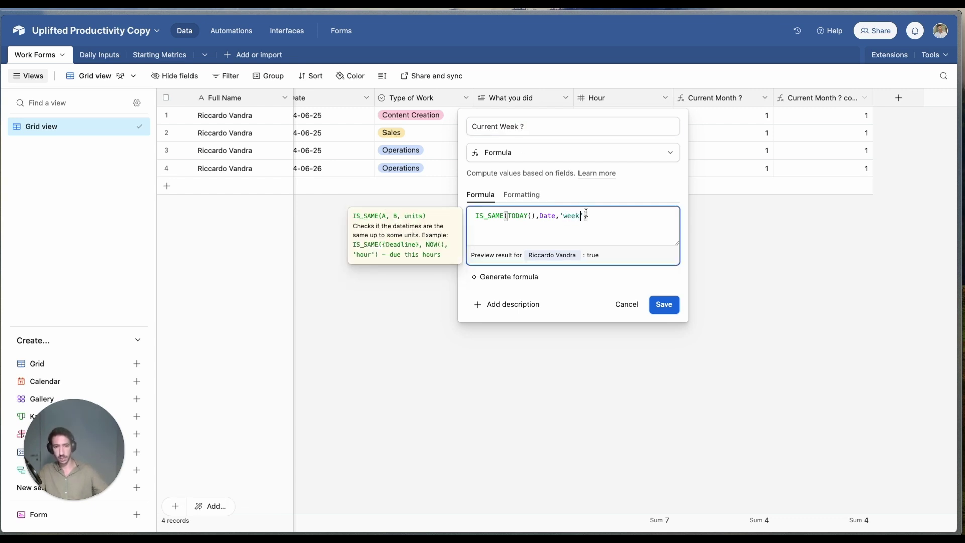
left_click(673, 305)
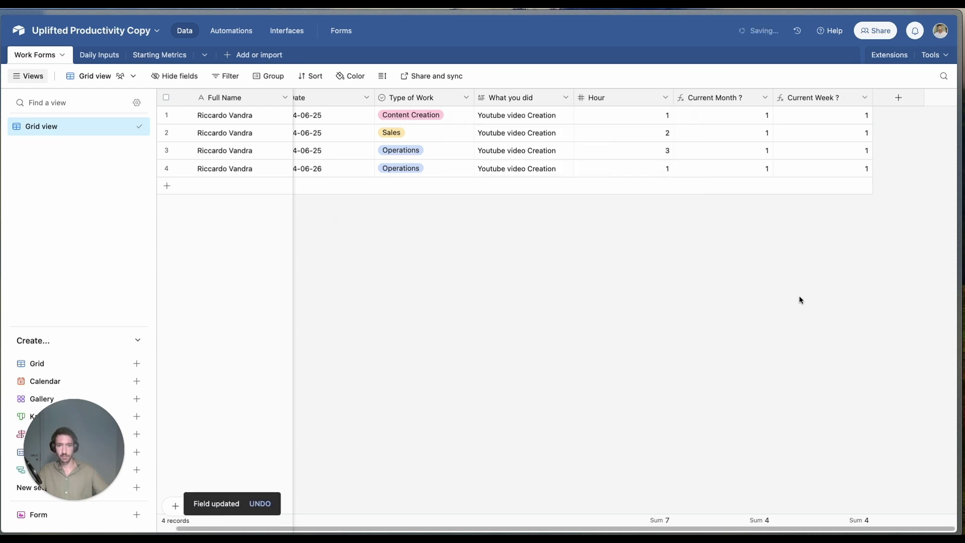
double_click(333, 133)
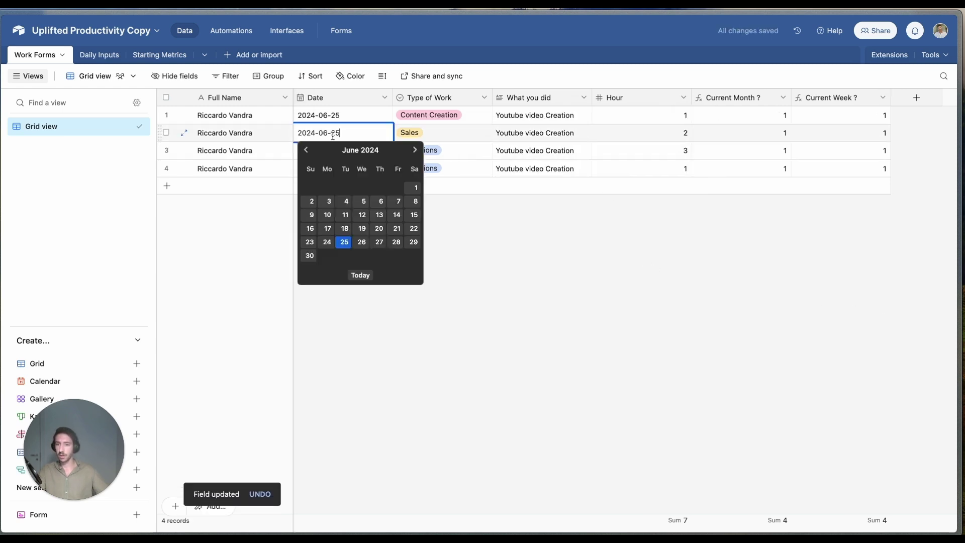
Step: Test the formulas by setting row 1's date to 2024-06-17 and checking Current Week ?
left_click(354, 115)
left_click(355, 115)
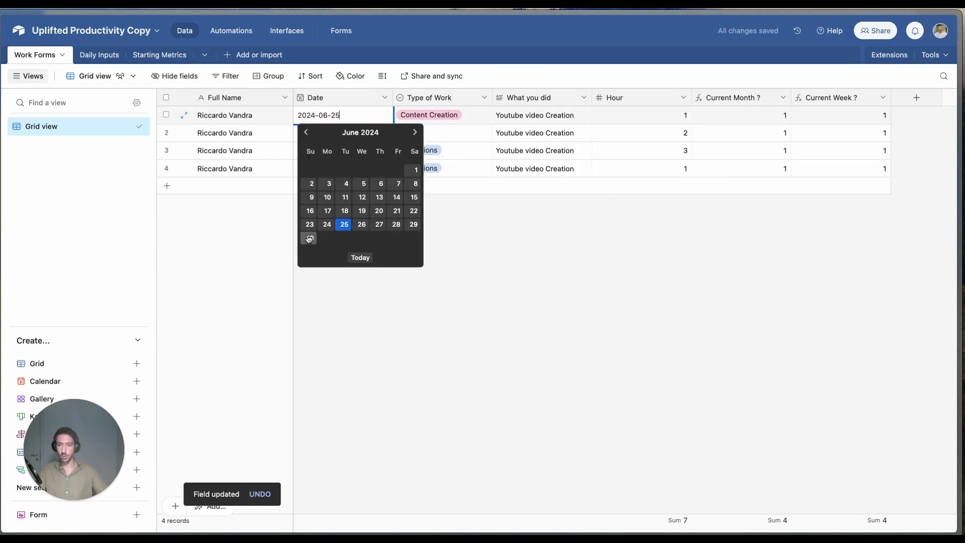
left_click(328, 212)
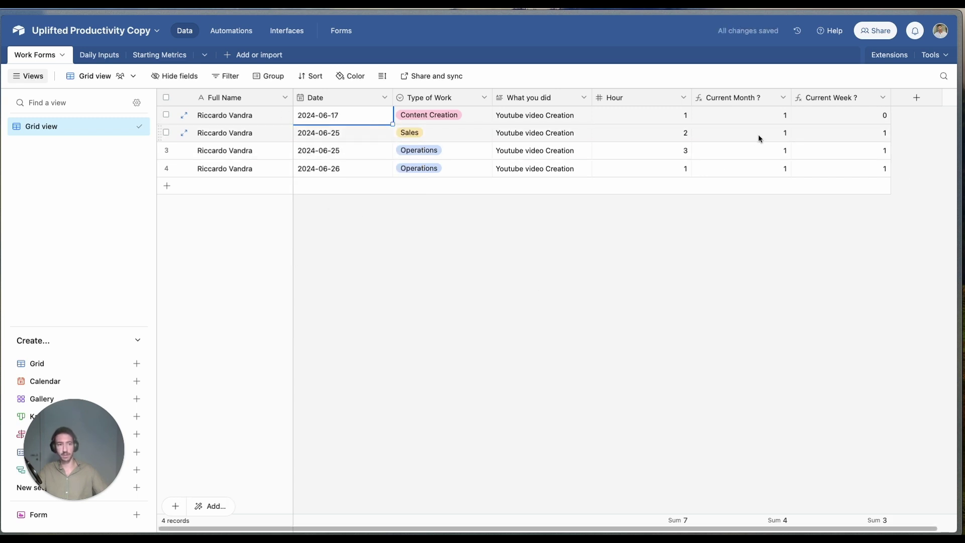
left_click(819, 115)
Step: Change row 1's date to 2024-05-28 to see how both formulas respond
left_click(324, 117)
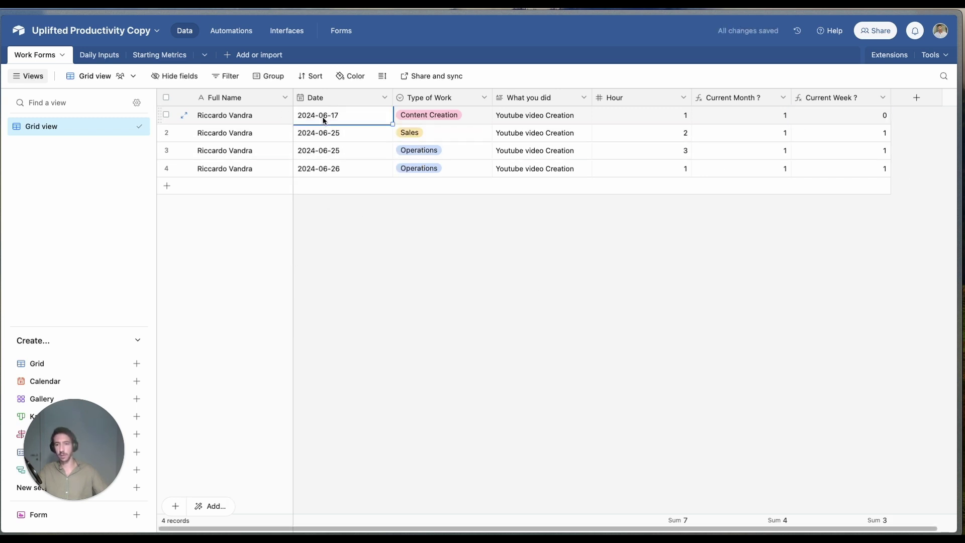
left_click(323, 116)
left_click(305, 131)
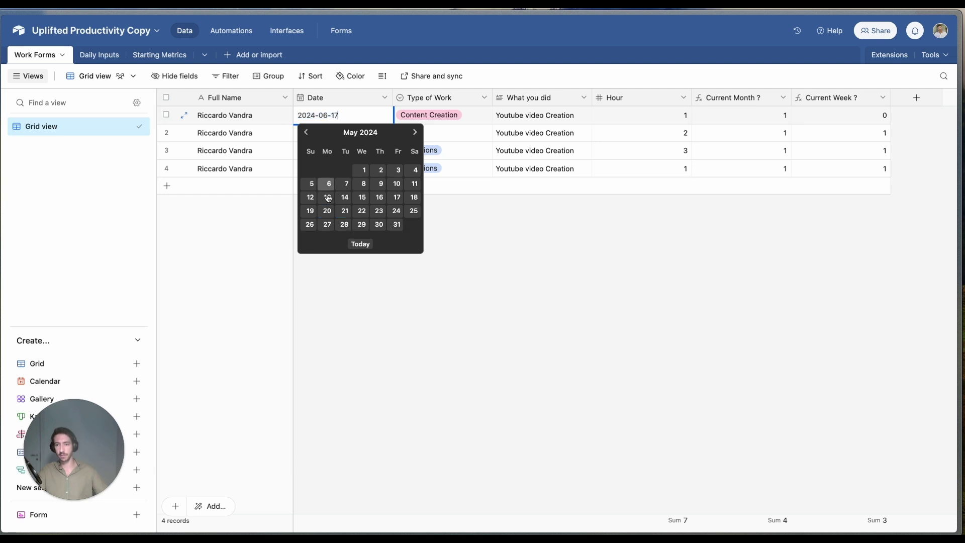
left_click(345, 224)
left_click(551, 302)
Step: Restore row 1's date to 2024-06-25
left_click(334, 118)
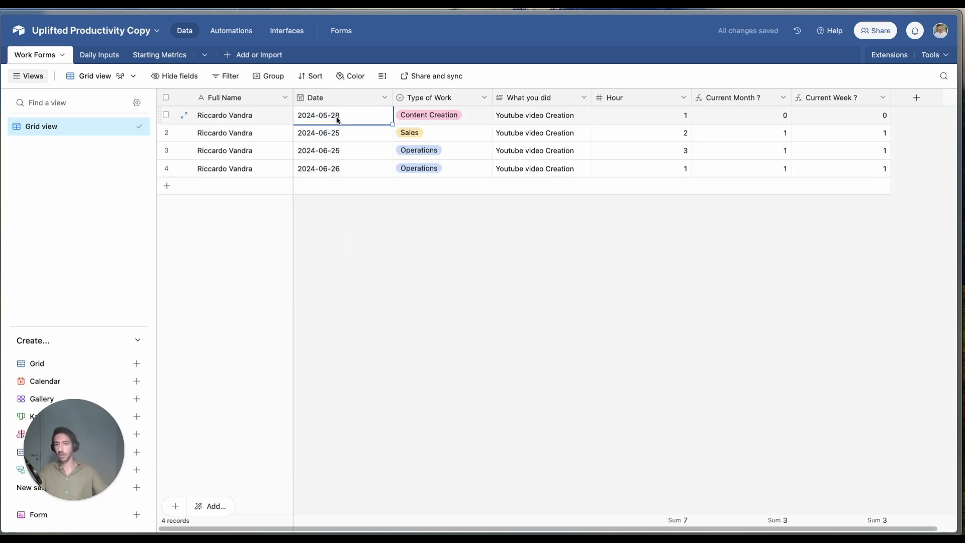
left_click(337, 117)
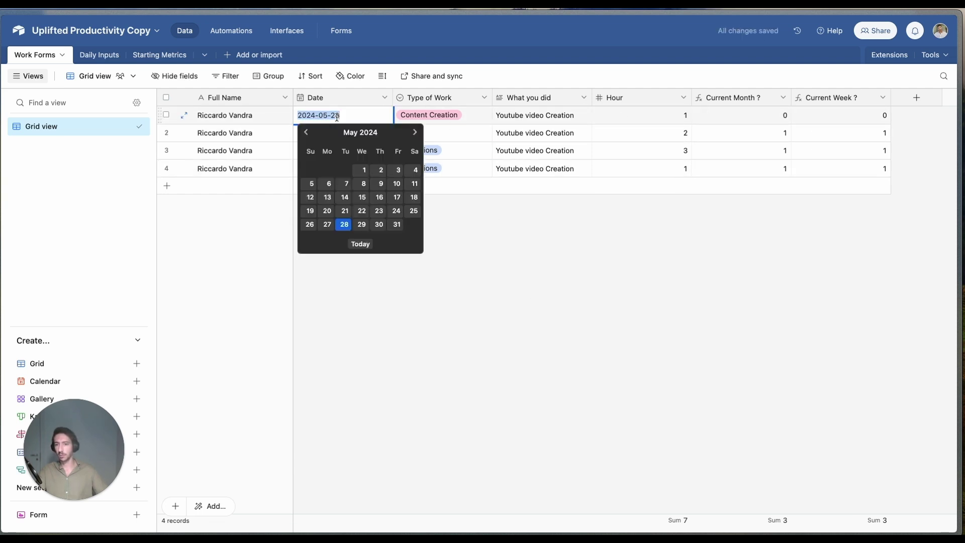
left_click(415, 132)
left_click(345, 224)
left_click(538, 232)
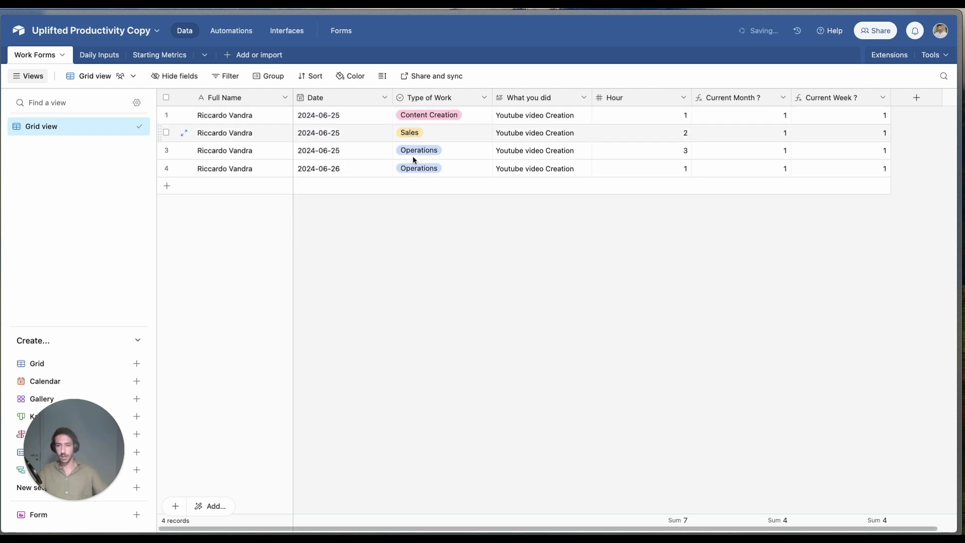
Step: Filter the Hours Worked per day chart to records where Current Month ? equals 1
left_click(296, 36)
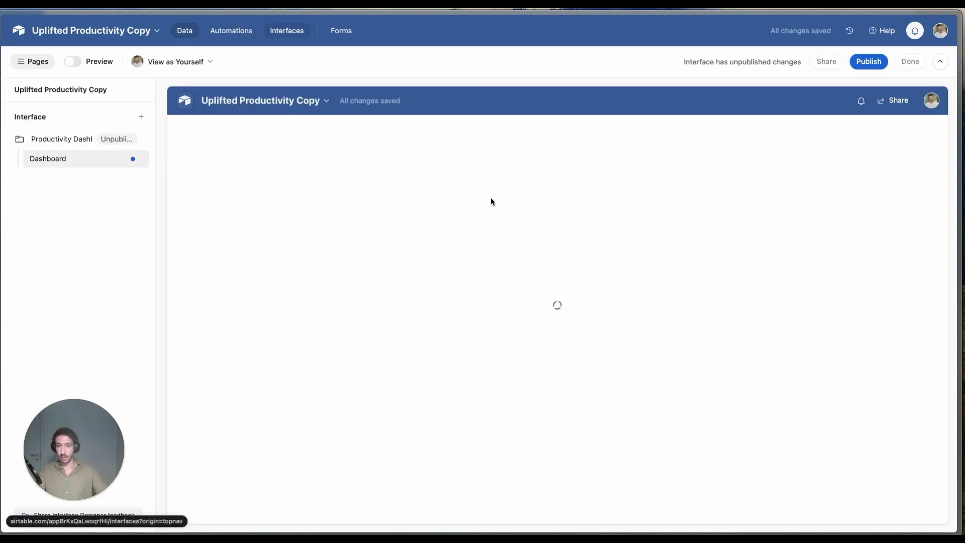
scroll(545, 354, "down", 1)
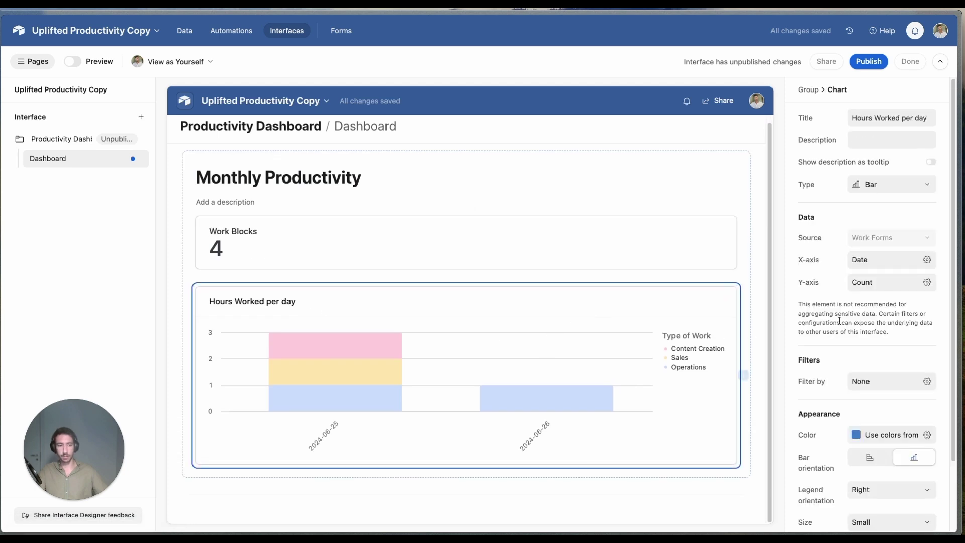
scroll(861, 300, "down", 3)
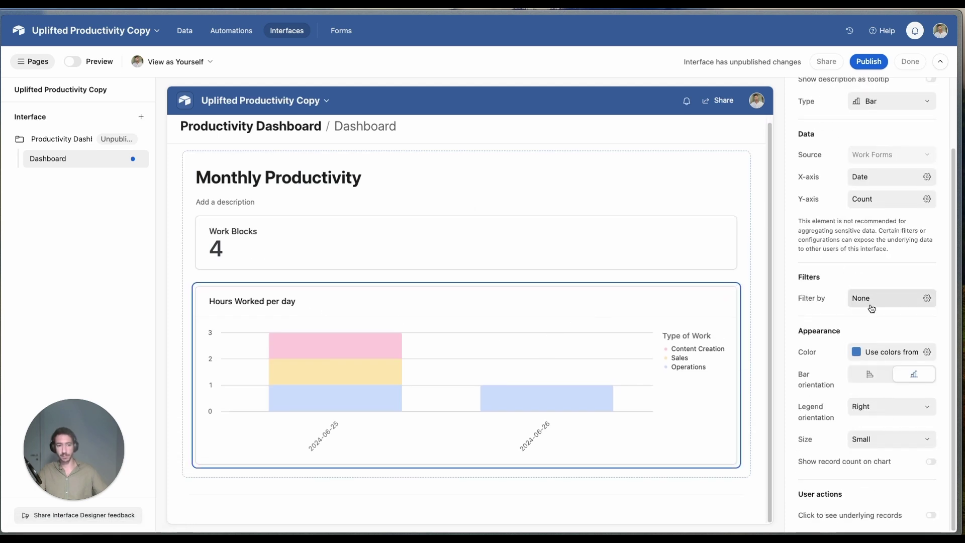
left_click(868, 300)
left_click(647, 344)
left_click(687, 347)
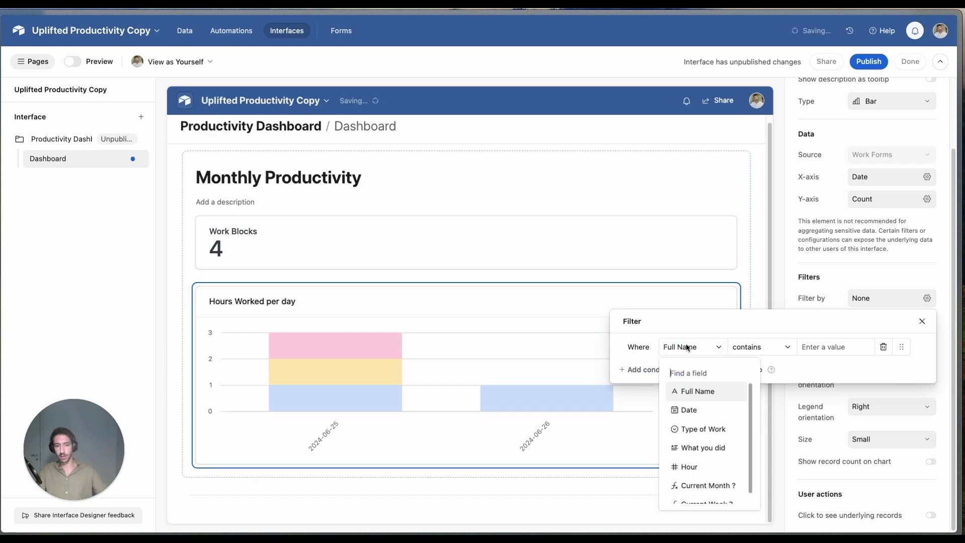
type("cur")
left_click(701, 391)
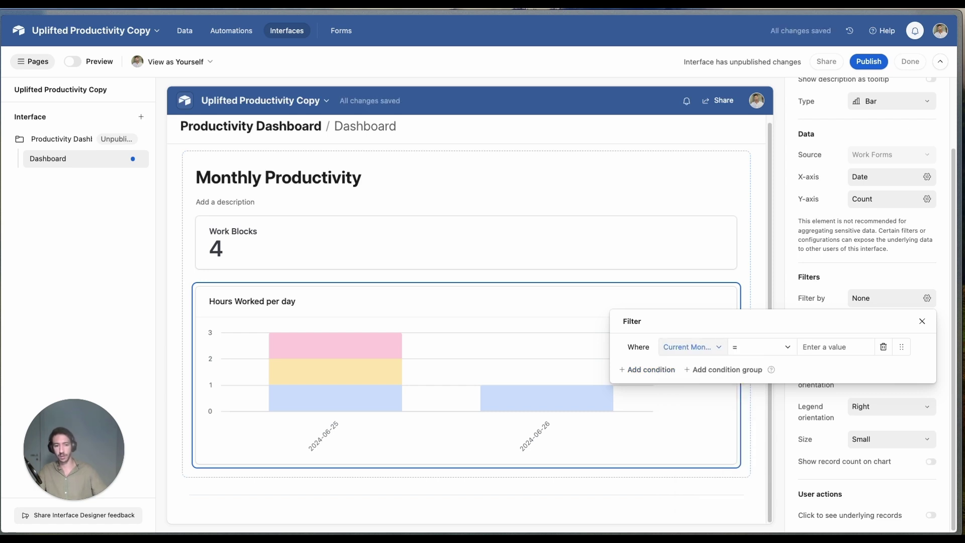
left_click(809, 347)
type("1")
key("Escape")
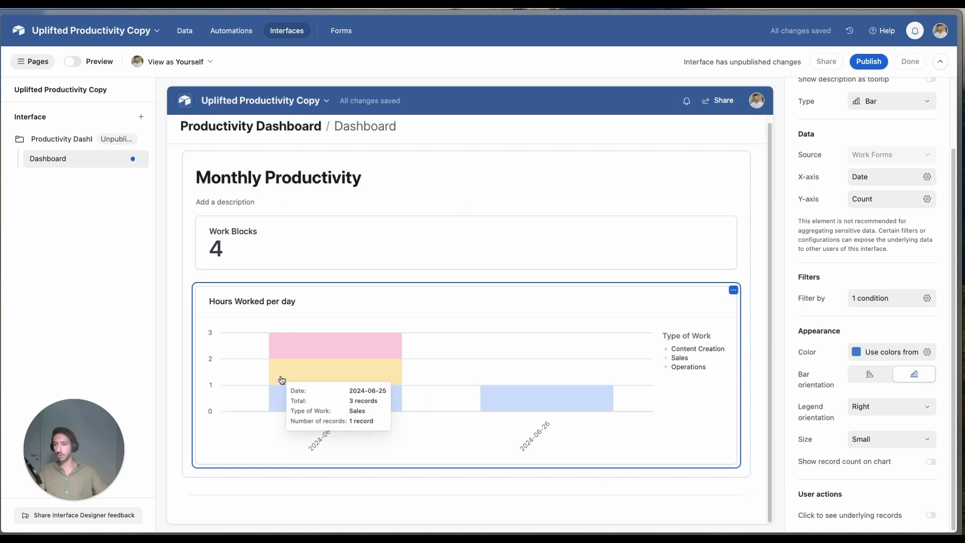
left_click(193, 32)
Step: Review the Starting Metrics table's YouTube video total, LinkedIn Goal of 100 and YT Completion % bar
left_click(108, 57)
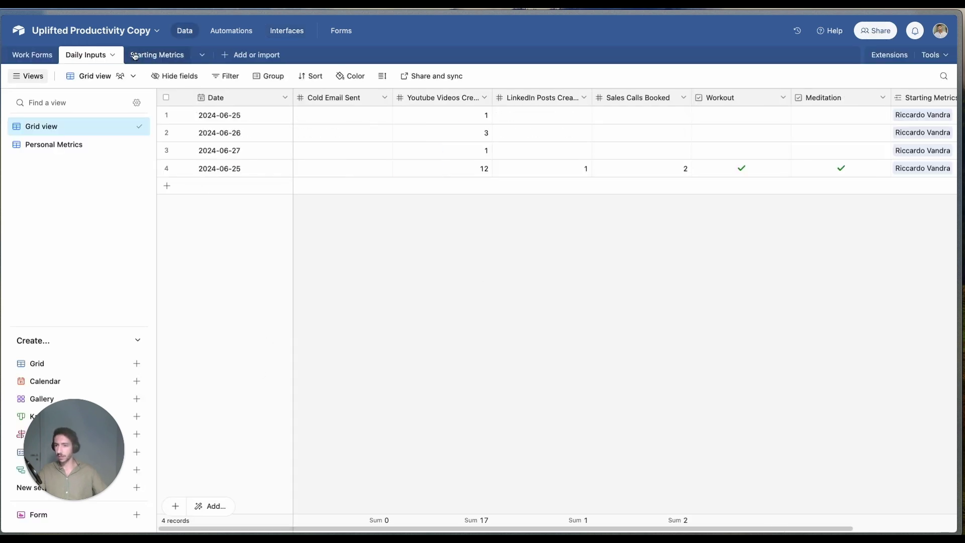
left_click(153, 55)
left_click(83, 54)
left_click(39, 55)
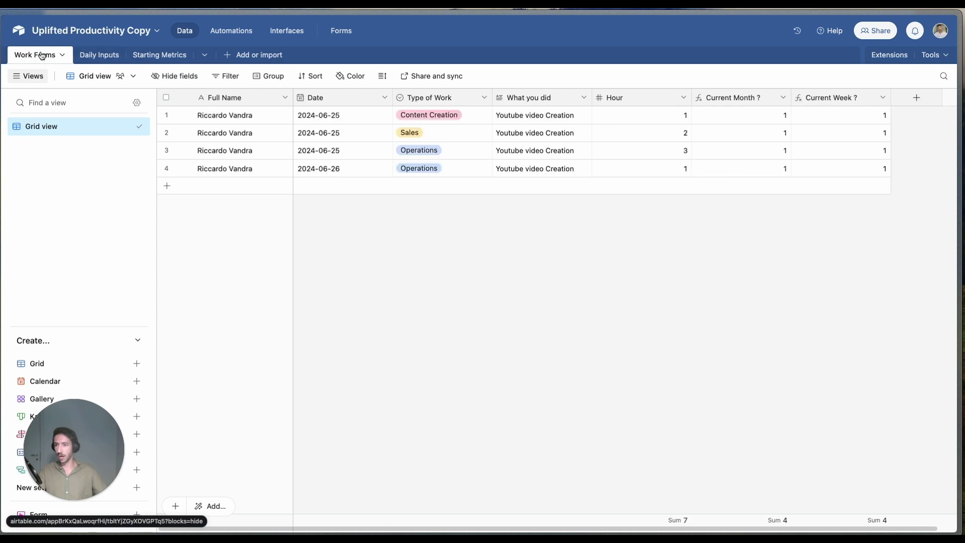
left_click(171, 55)
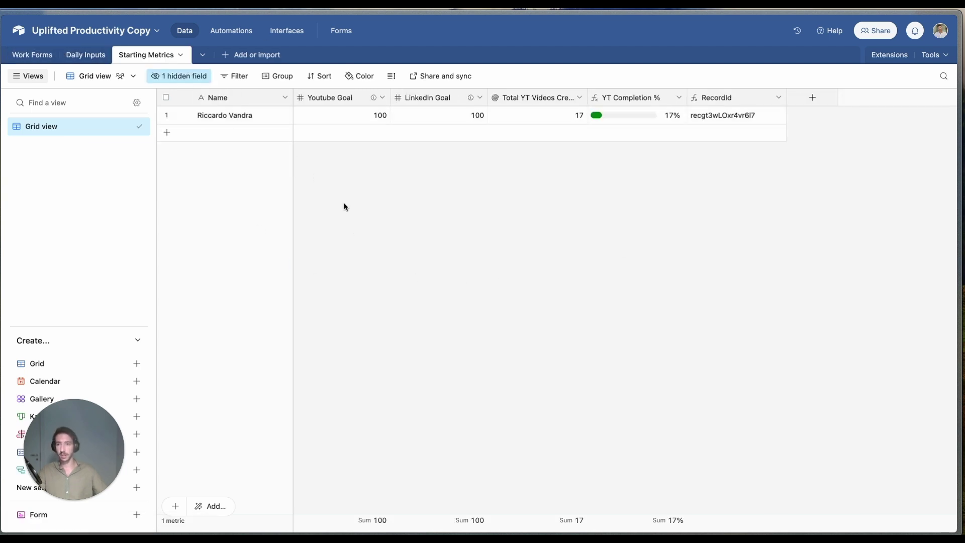
left_click(535, 115)
left_click(462, 116)
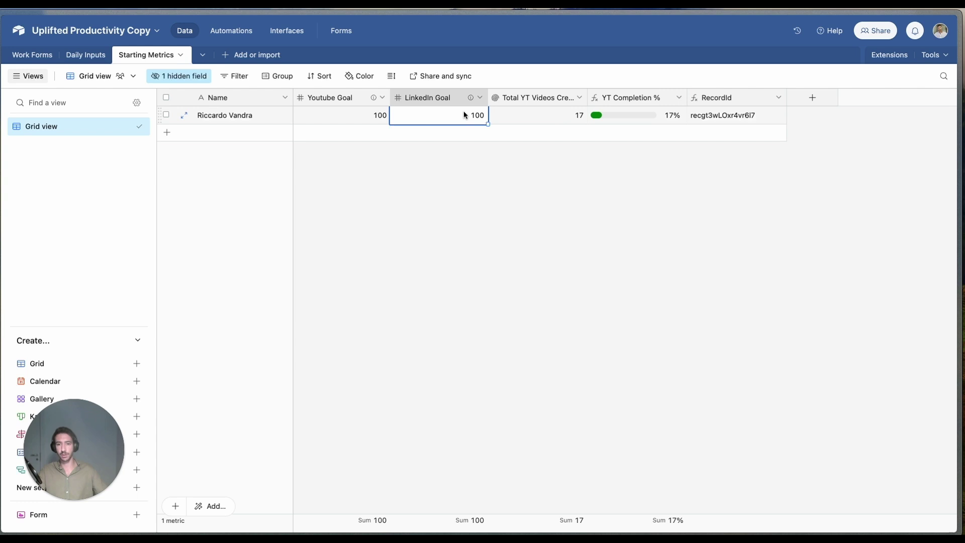
left_click(641, 117)
left_click(273, 35)
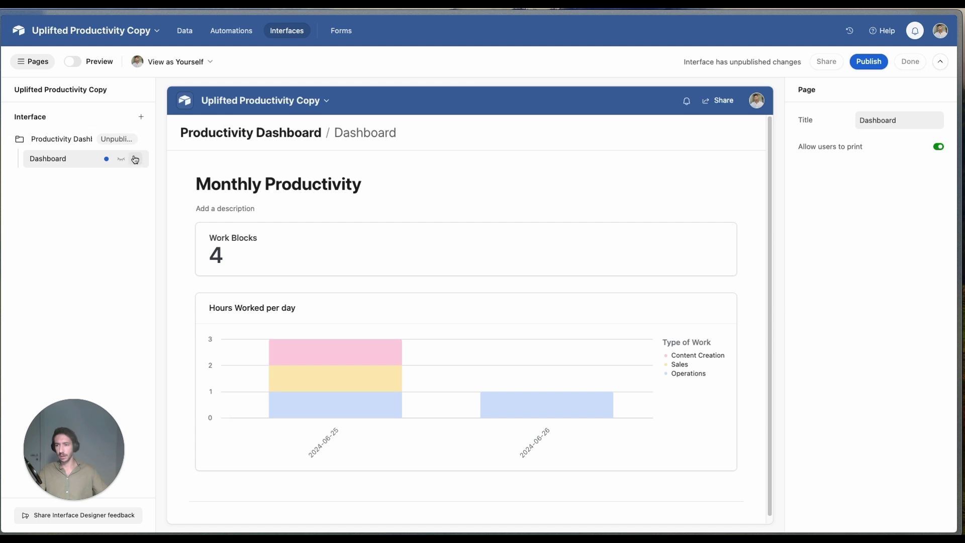
Step: Duplicate the Dashboard page and rename the copy to 'Goals'
left_click(141, 142)
left_click(128, 172)
left_click(135, 158)
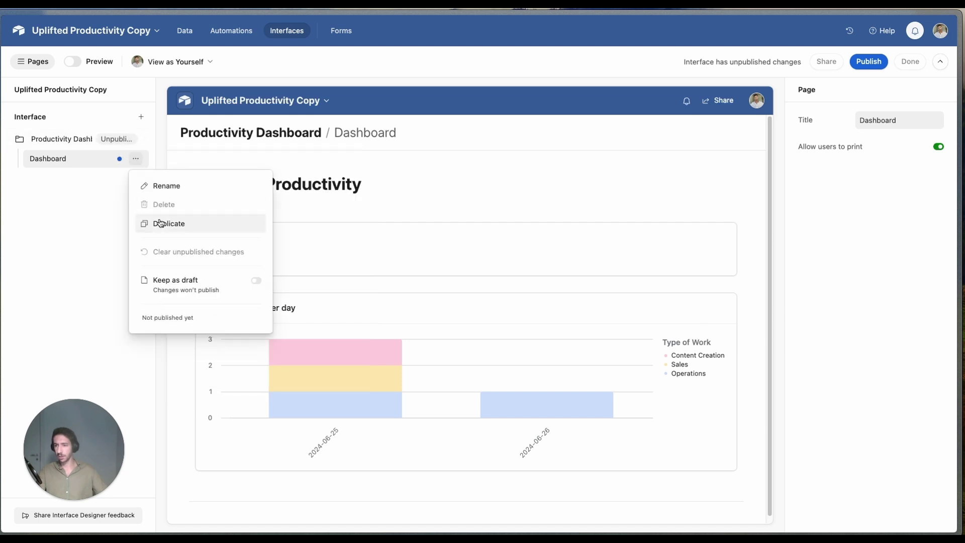
left_click(151, 221)
left_click(584, 319)
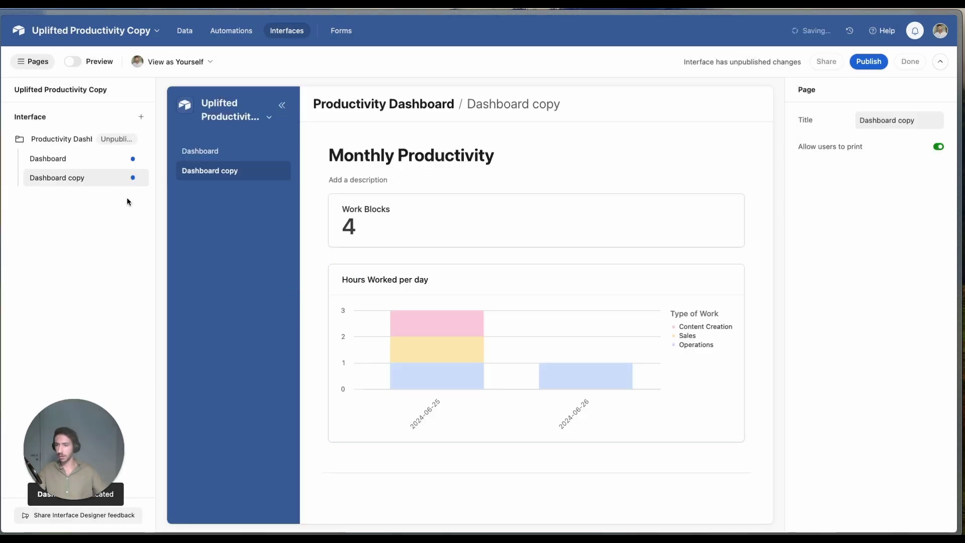
left_click(136, 178)
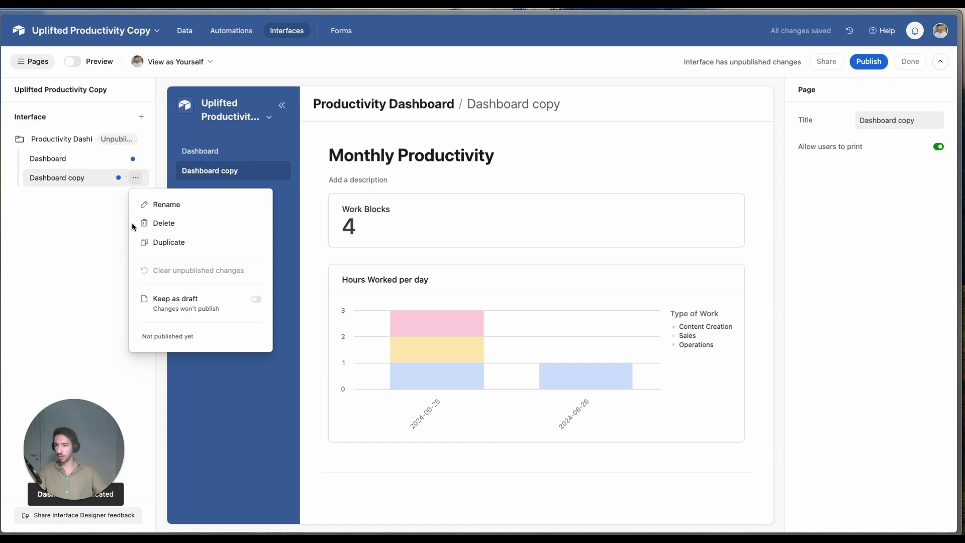
left_click(160, 204)
type("Goals")
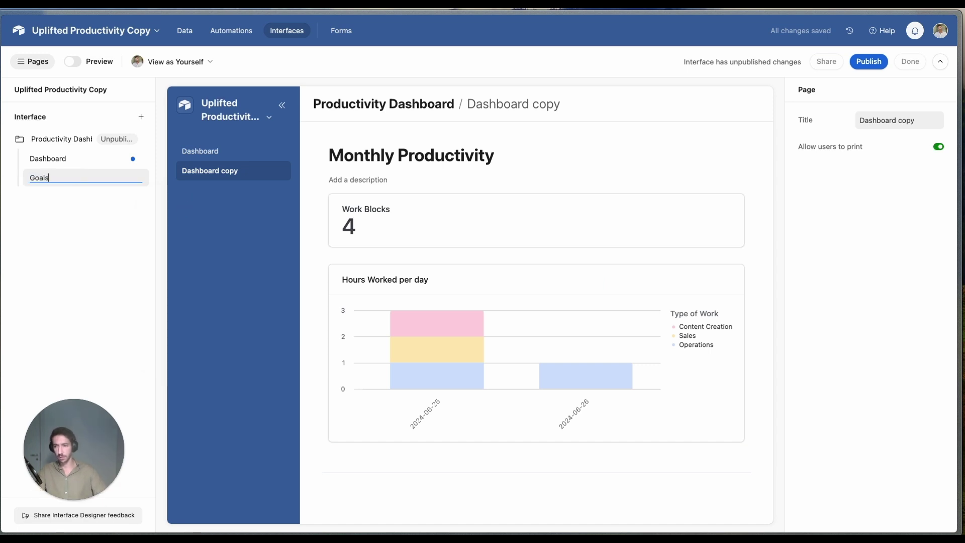
key("Return")
Step: Switch the Goals page group's data source to the Starting Metrics table
left_click(610, 239)
key("Escape")
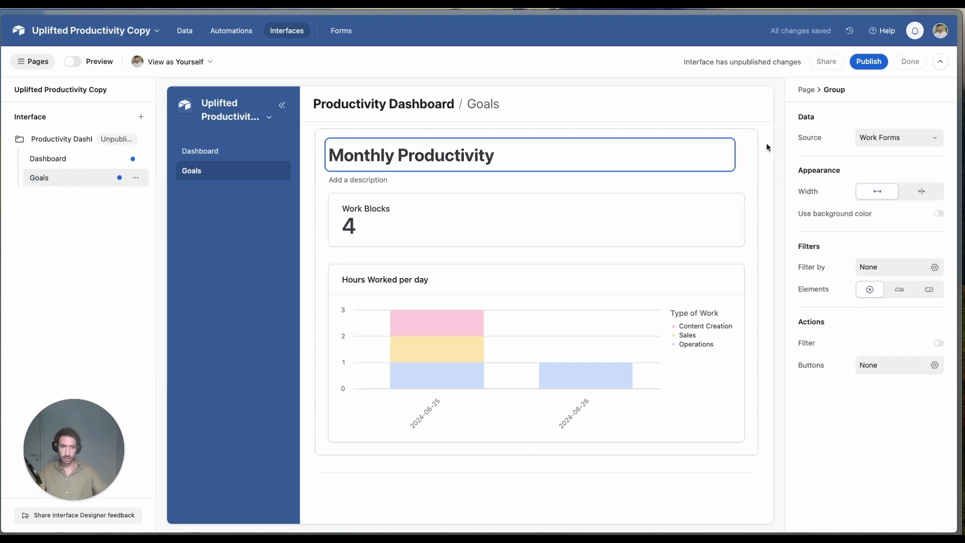
left_click(751, 151)
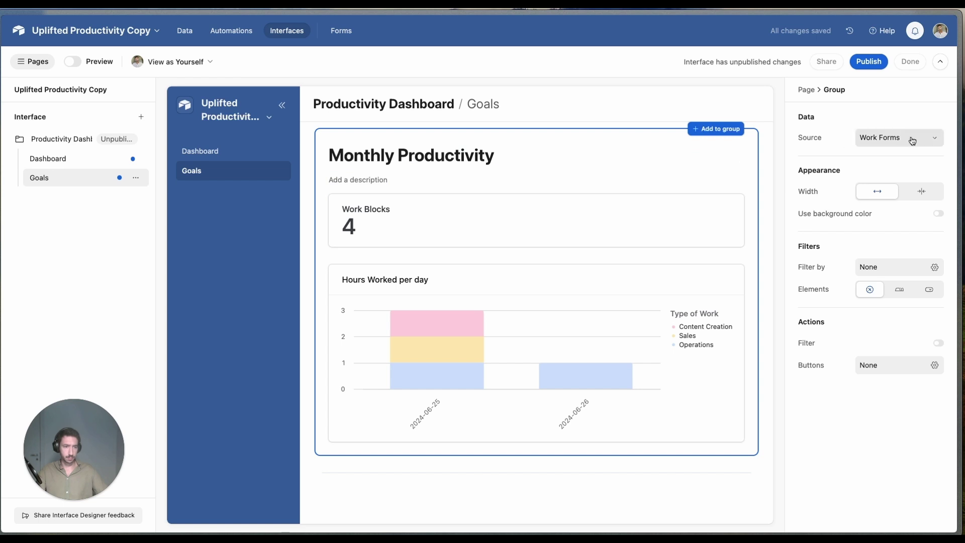
left_click(889, 135)
left_click(885, 237)
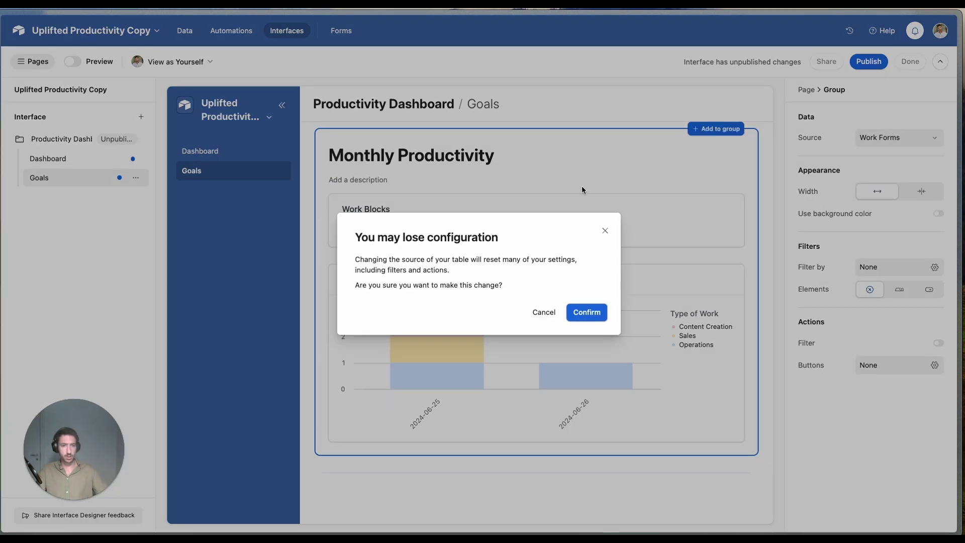
left_click(586, 313)
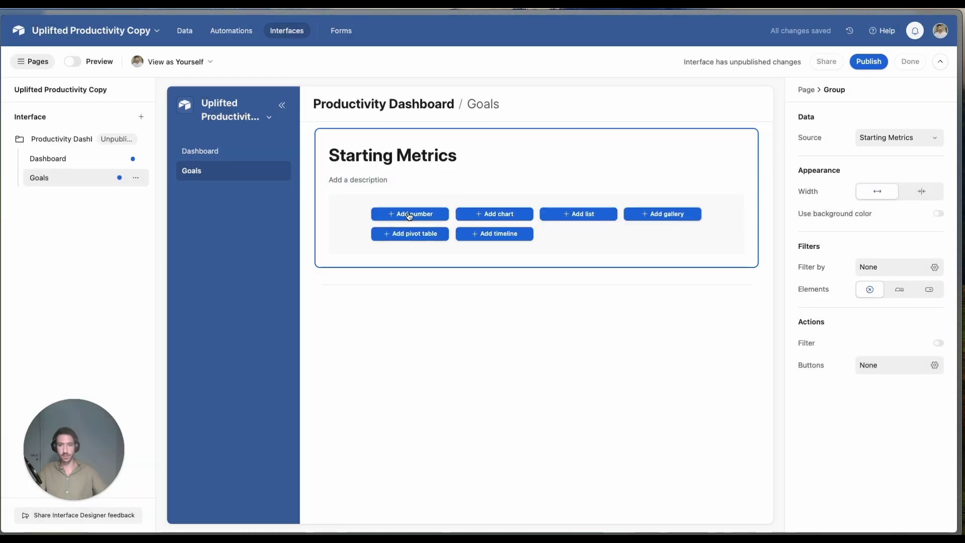
Step: Add a list to the group showing only YT Completion % and Total YT Videos Created
left_click(586, 217)
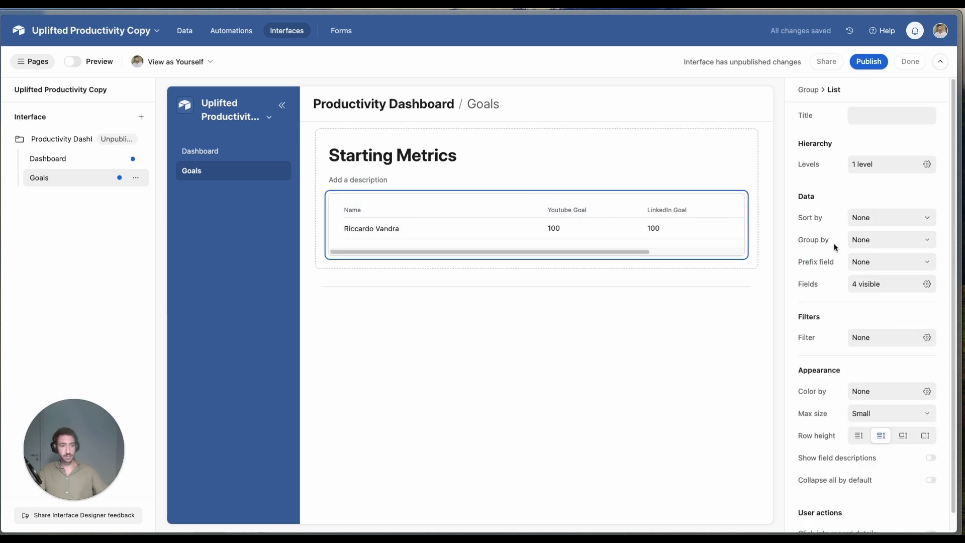
left_click(877, 286)
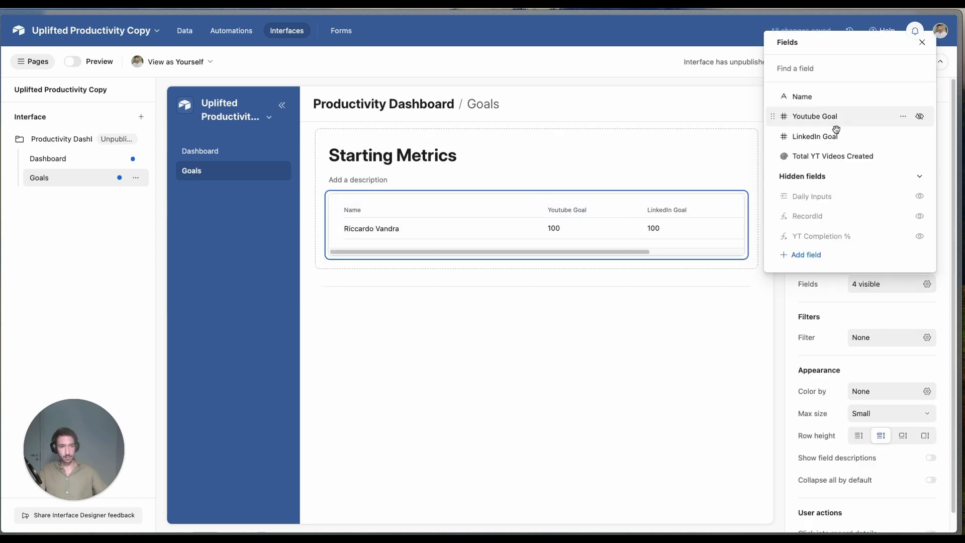
left_click(918, 98)
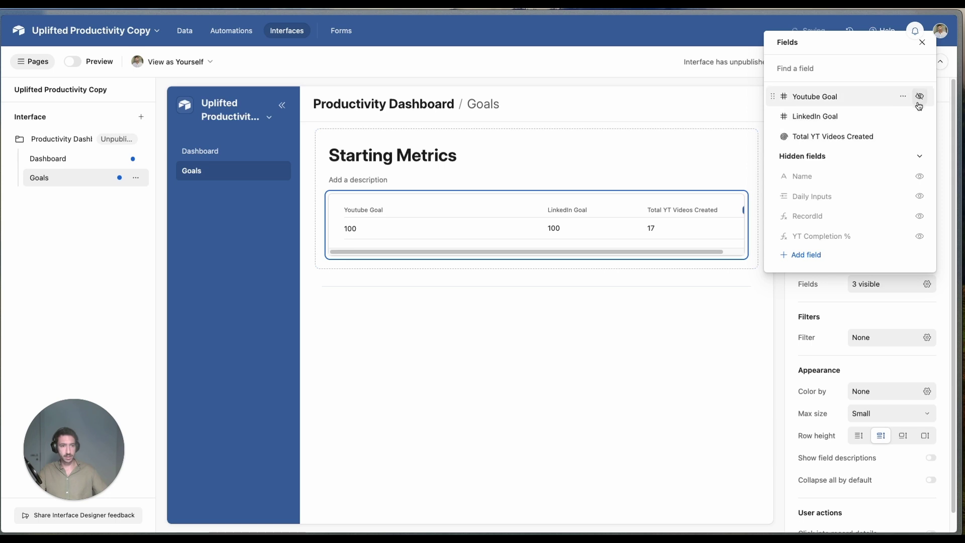
left_click(919, 99)
left_click(919, 99)
left_click(917, 97)
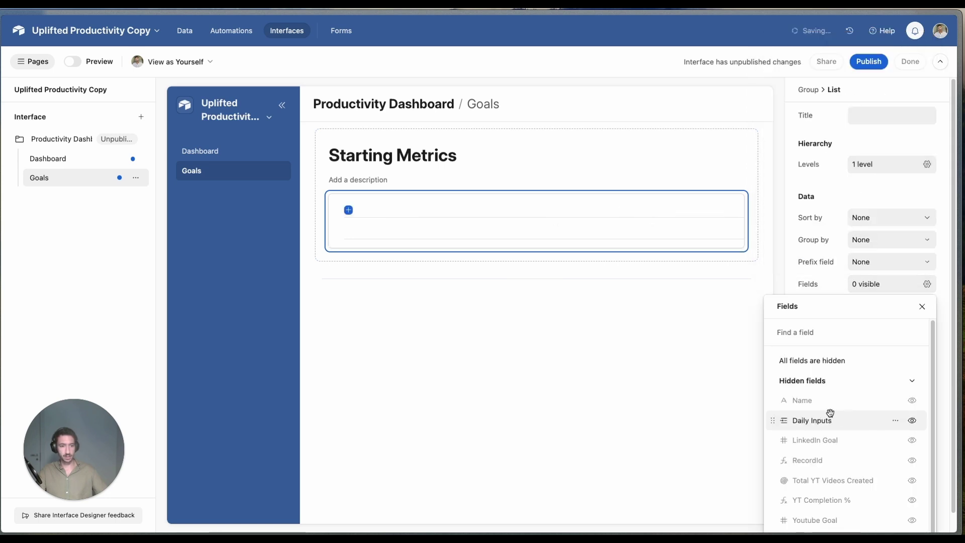
scroll(845, 443, "down", 1)
left_click(912, 493)
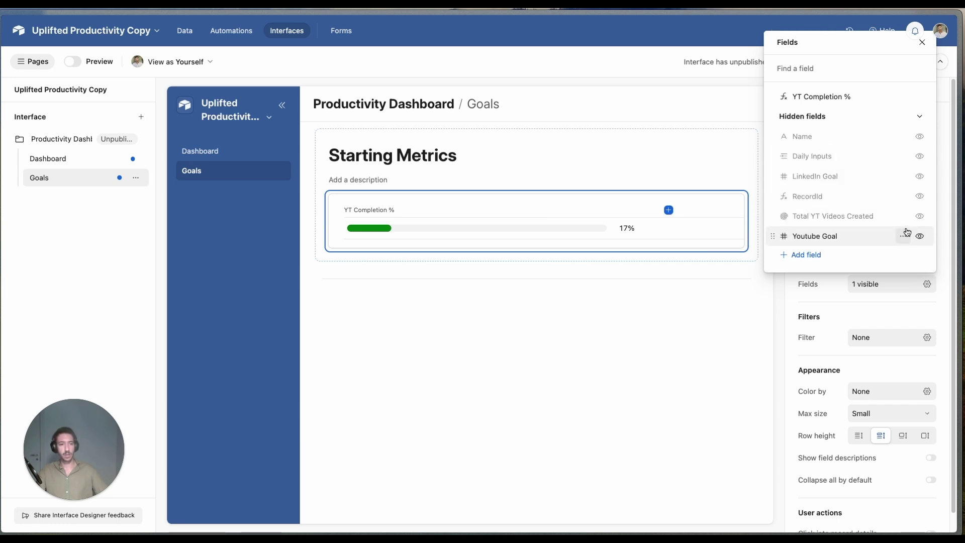
left_click(920, 216)
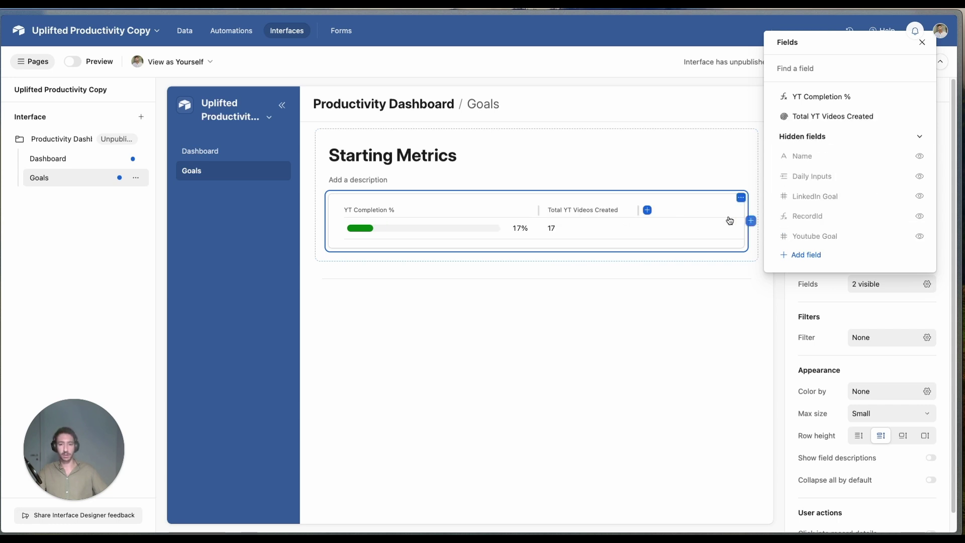
Step: Widen the YT Completion % progress-bar column in the list
left_click(537, 208)
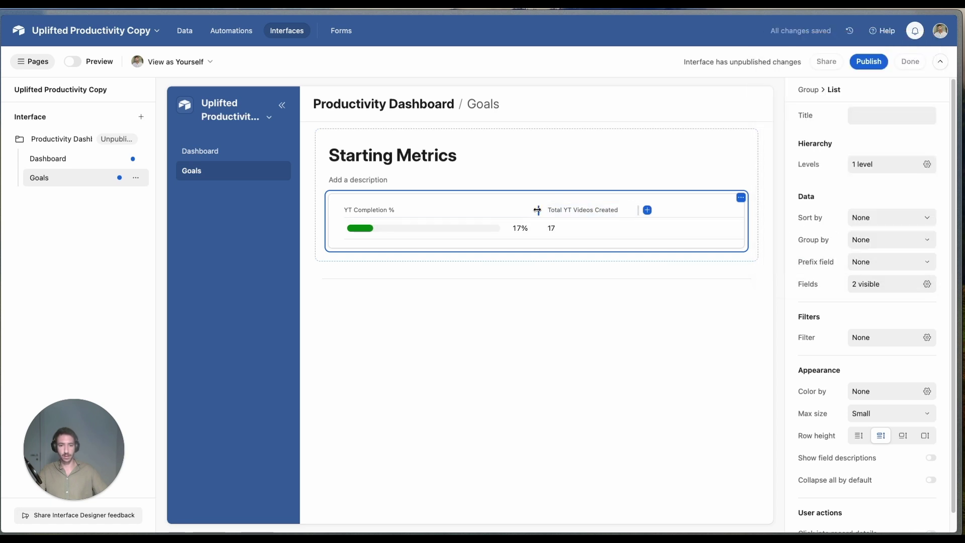
left_click_drag(538, 209, 654, 210)
left_click(597, 147)
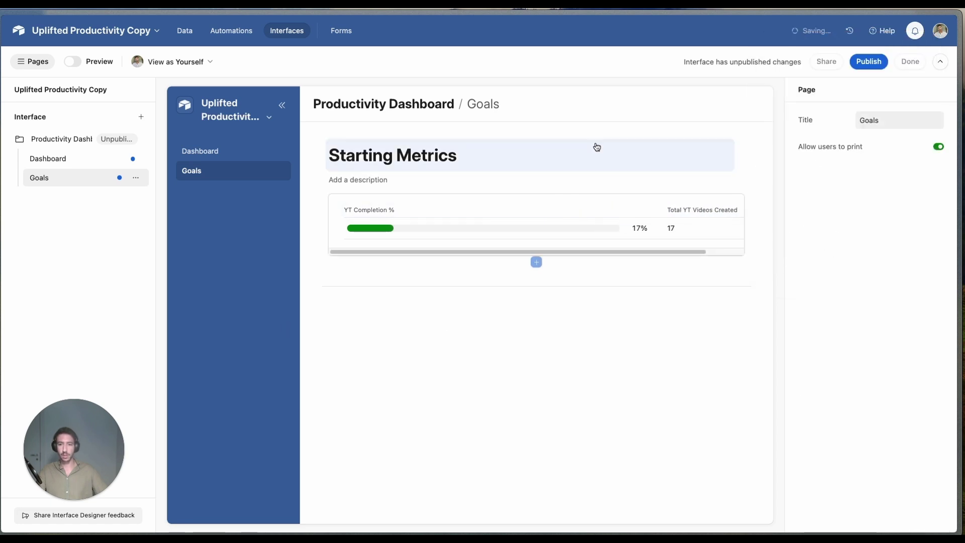
left_click(714, 201)
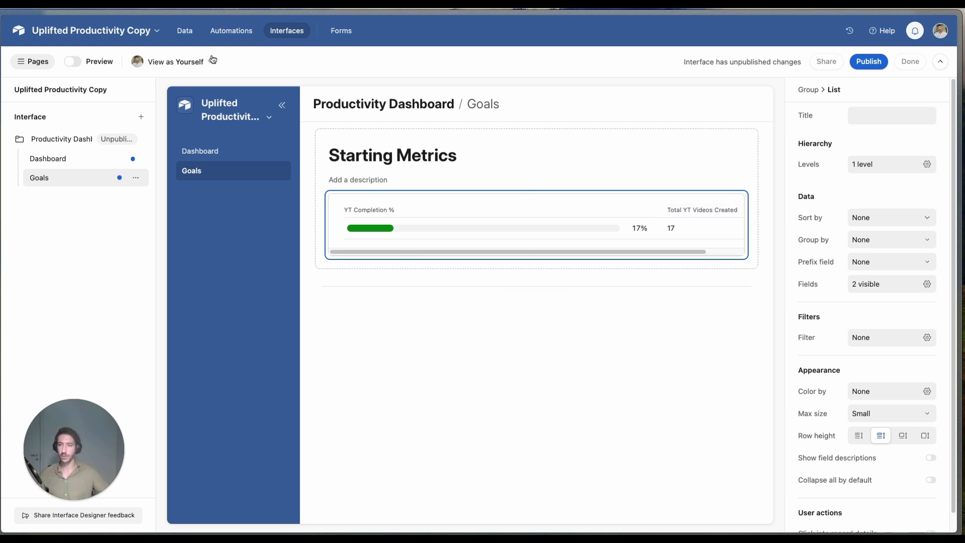
Step: Add Total LinkedIn Posts (1) and Linkedin Completion (1%) fields to the Starting Metrics table
left_click(185, 31)
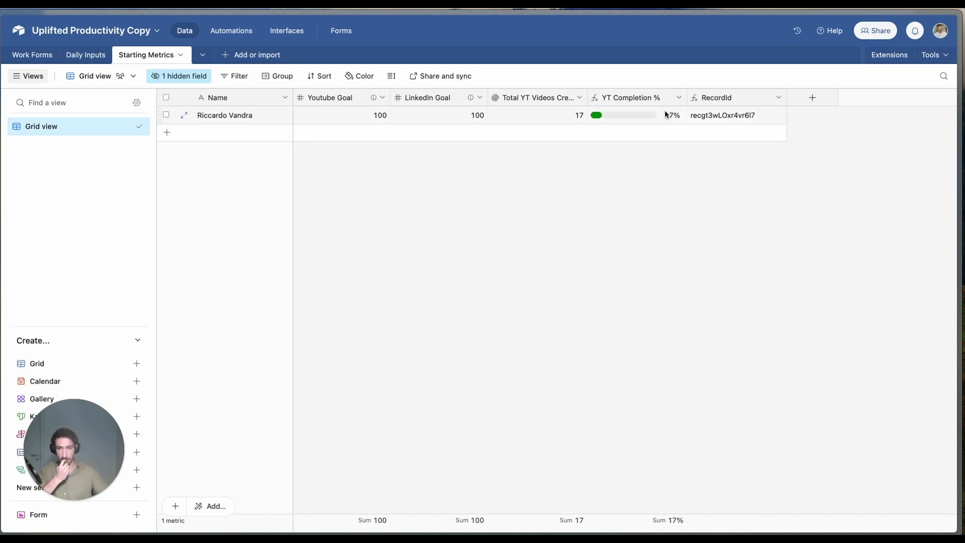
left_click(814, 99)
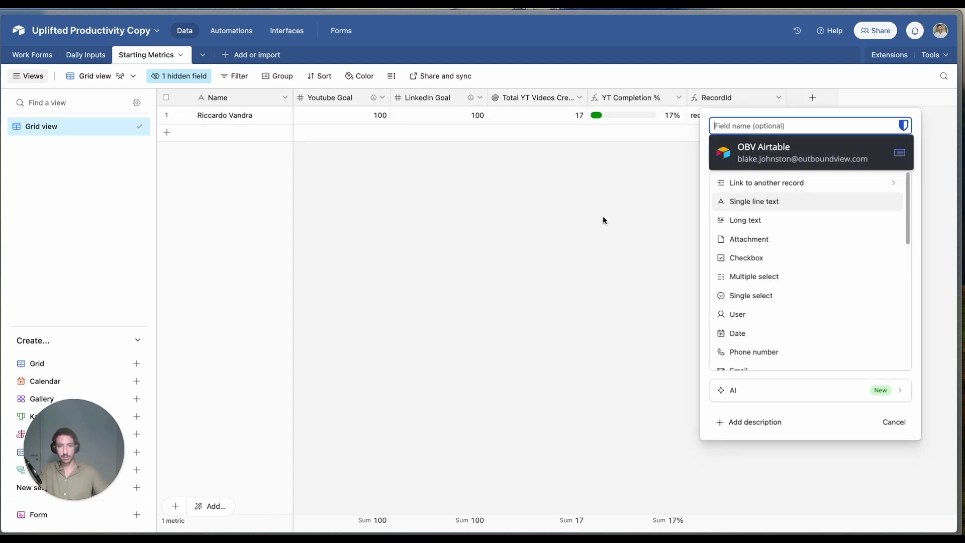
type("Ro")
key("BackSpace")
key("BackSpace")
type("L")
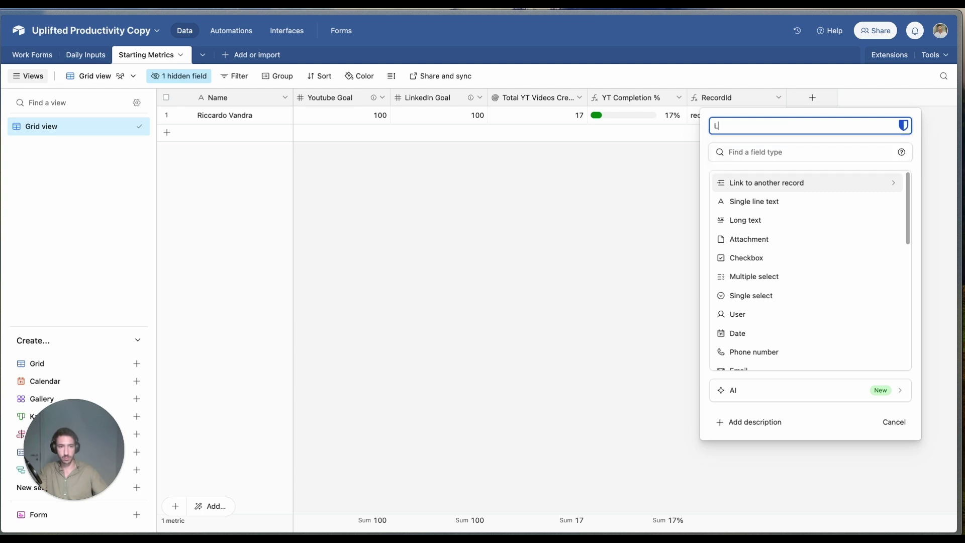
type("i")
key("BackSpace")
key("BackSpace")
type("T")
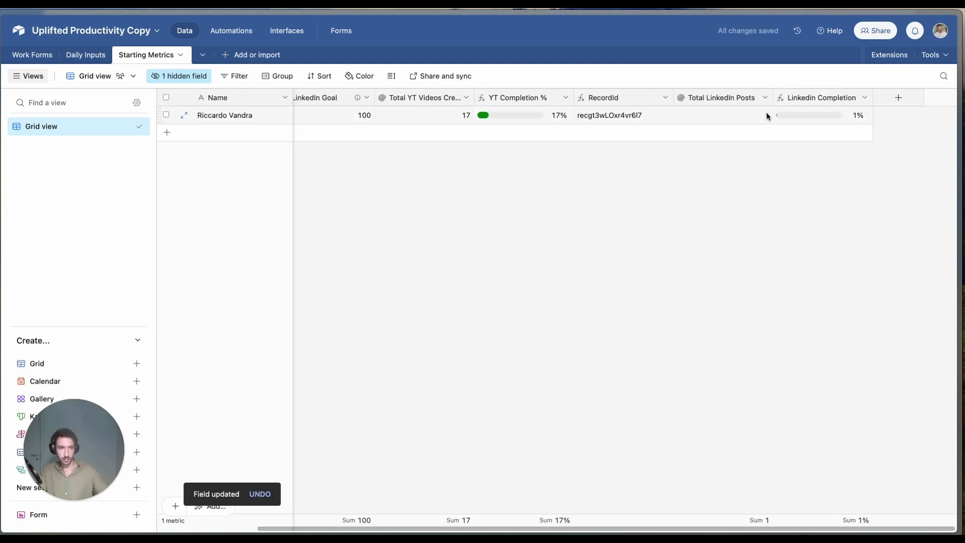
left_click(857, 115)
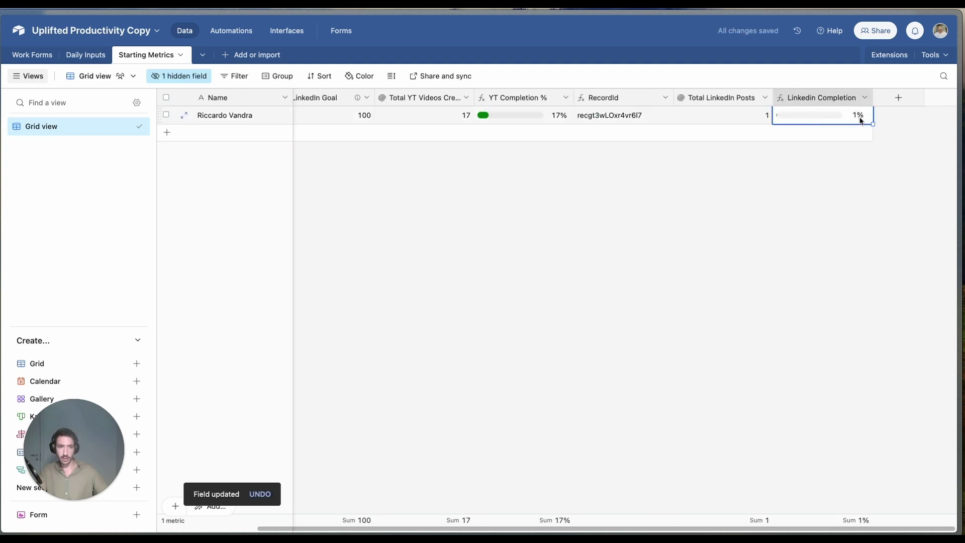
left_click(298, 34)
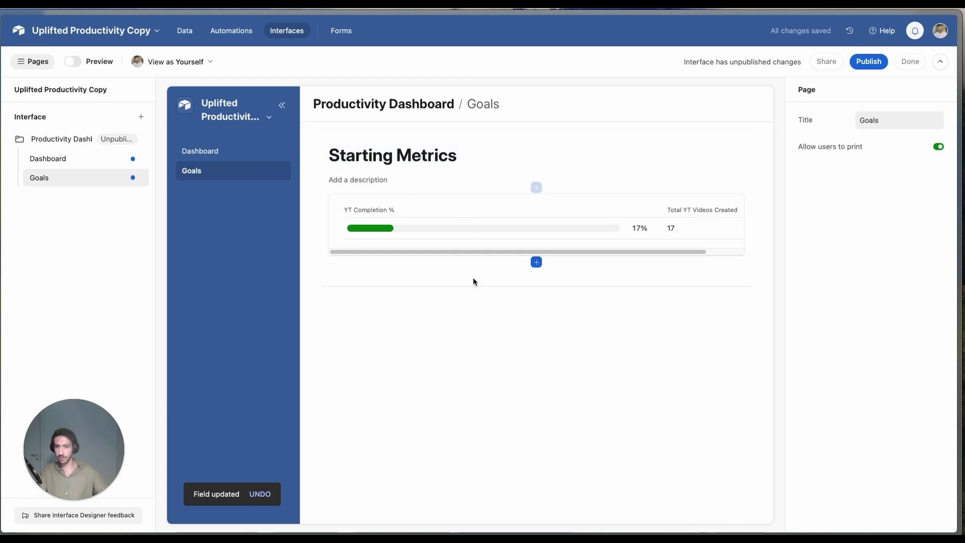
Step: Duplicate the YouTube list and place the copy full-width beneath it
left_click(741, 198)
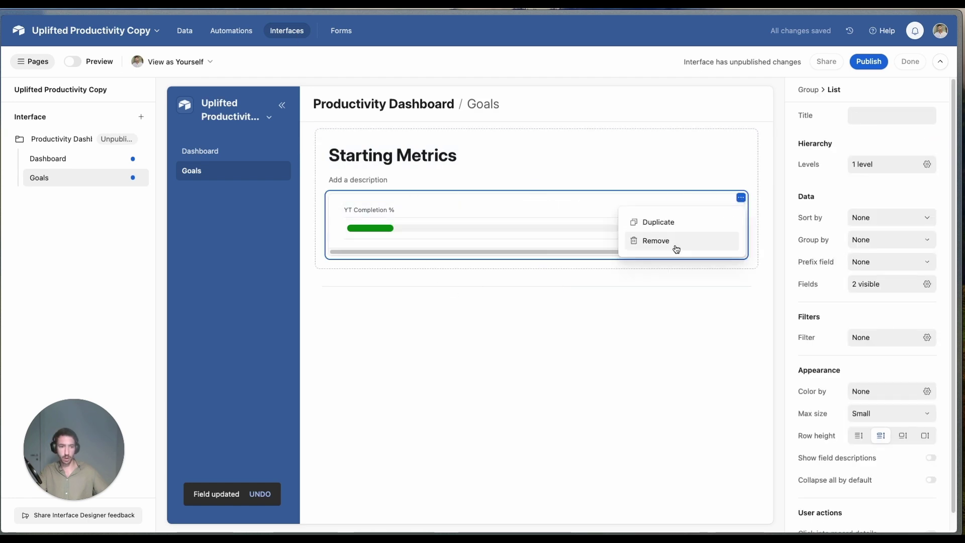
left_click(662, 223)
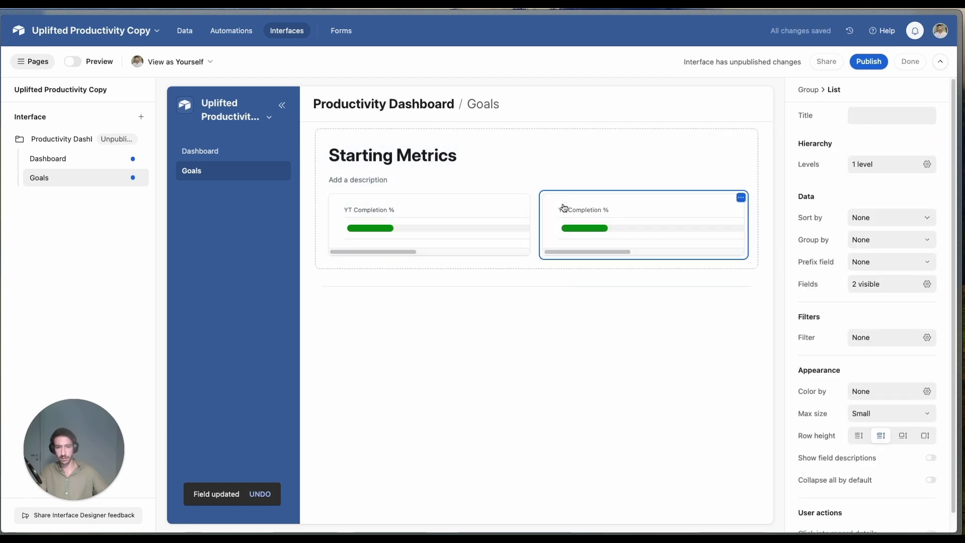
left_click_drag(564, 207, 470, 261)
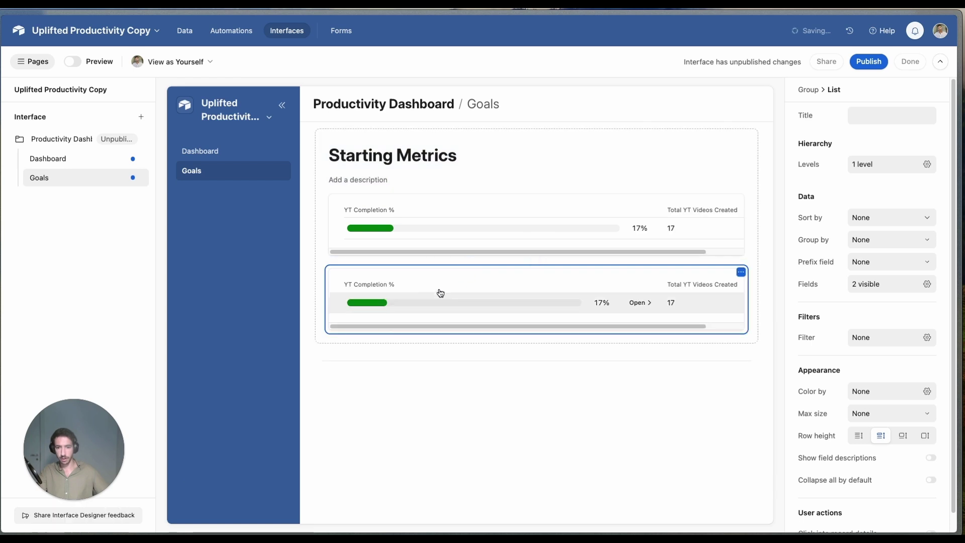
Step: Make the copy show only Linkedin Completion and Total LinkedIn Posts, with a widened progress-bar column
left_click(868, 285)
scroll(856, 398, "down", 1)
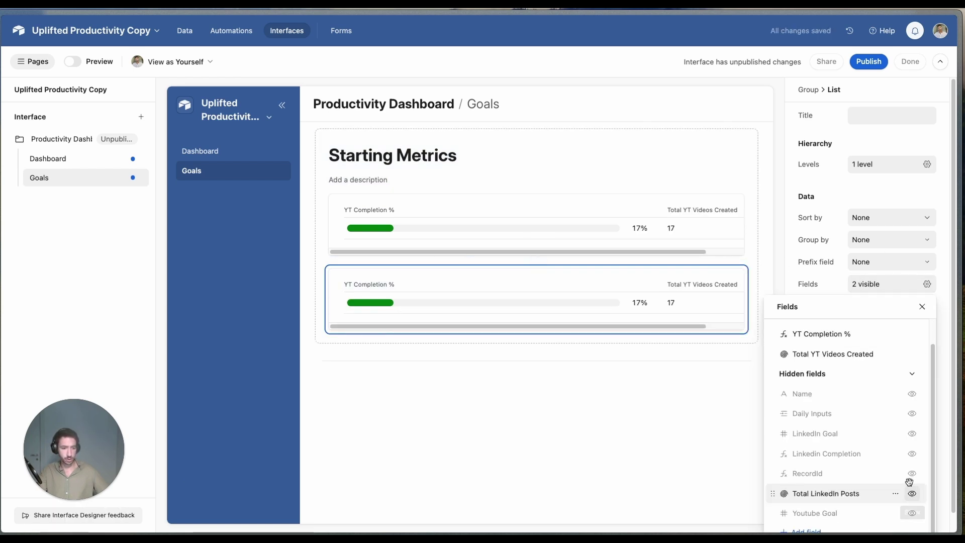
left_click(912, 454)
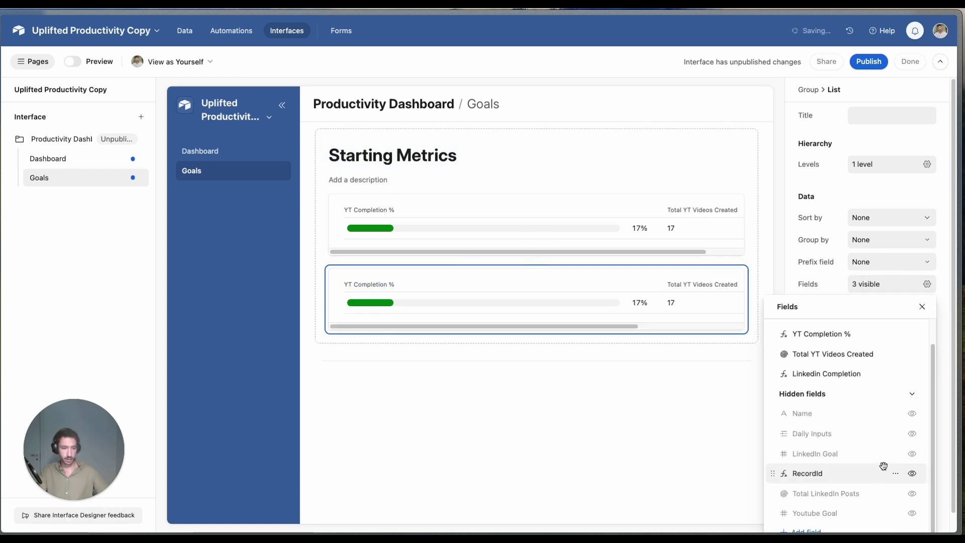
left_click(912, 493)
scroll(902, 363, "up", 1)
left_click(912, 361)
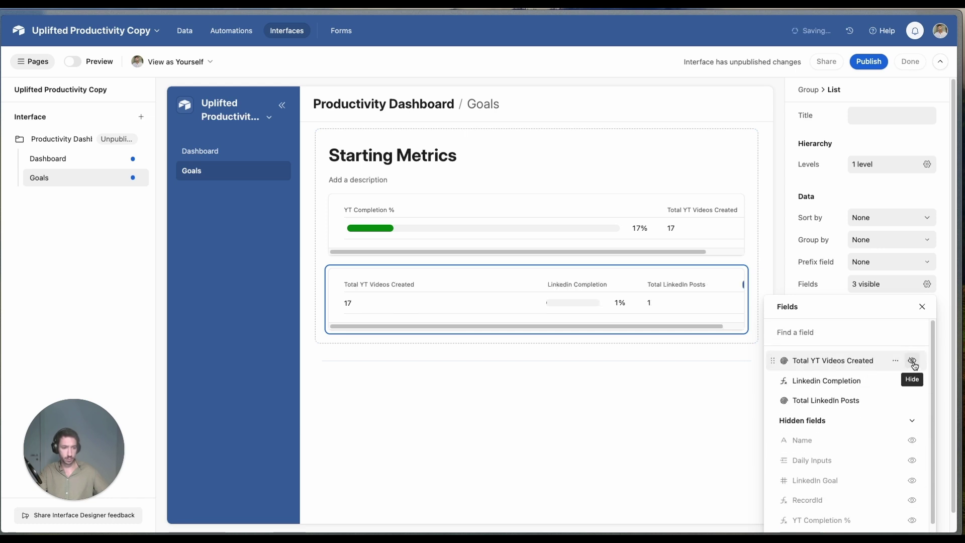
left_click(912, 362)
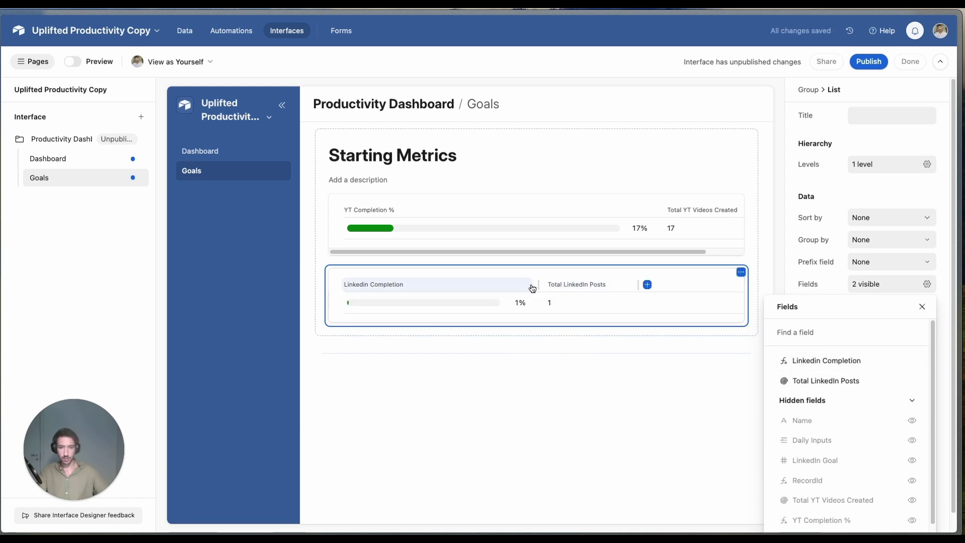
left_click(658, 285)
left_click_drag(539, 284, 659, 282)
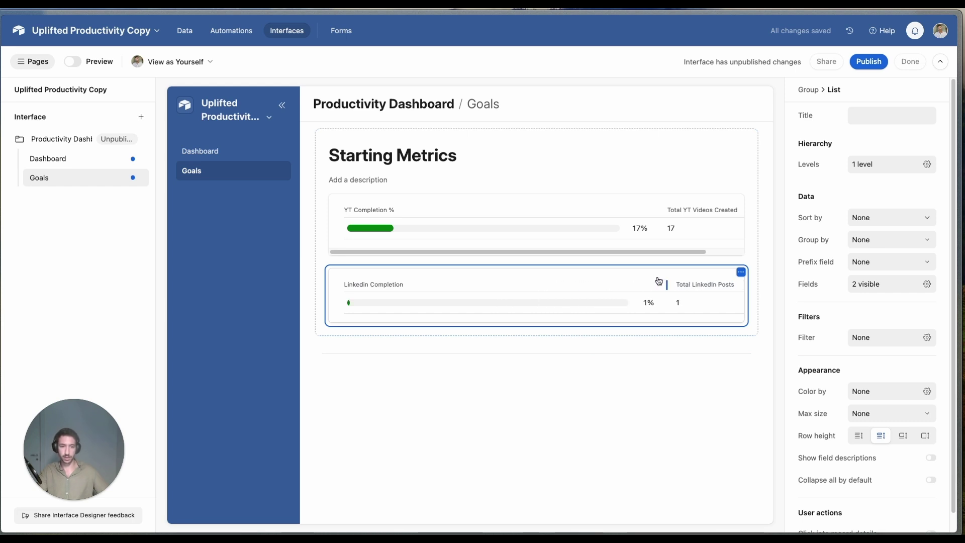
left_click(399, 438)
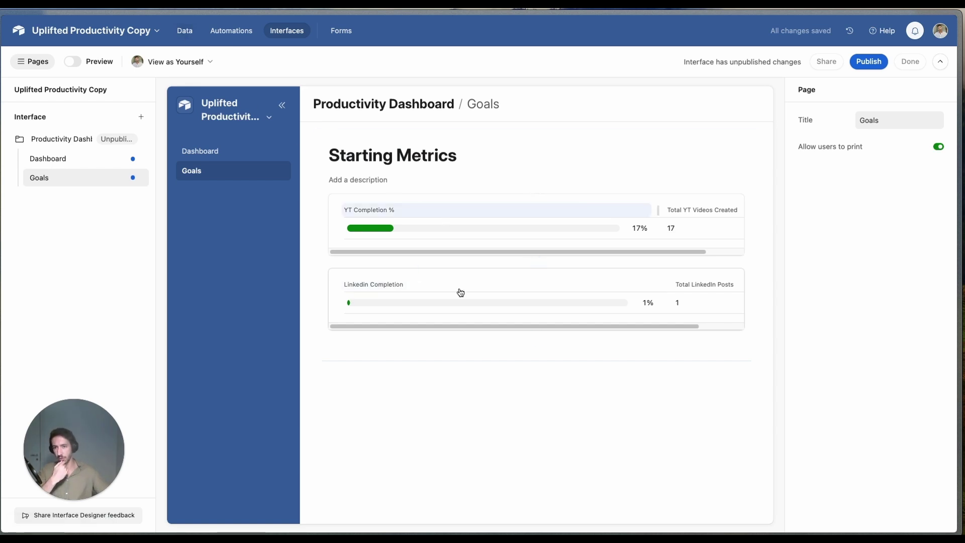
Step: Return to the Work Forms table data showing the four logged entries totalling 7 hours
left_click(185, 31)
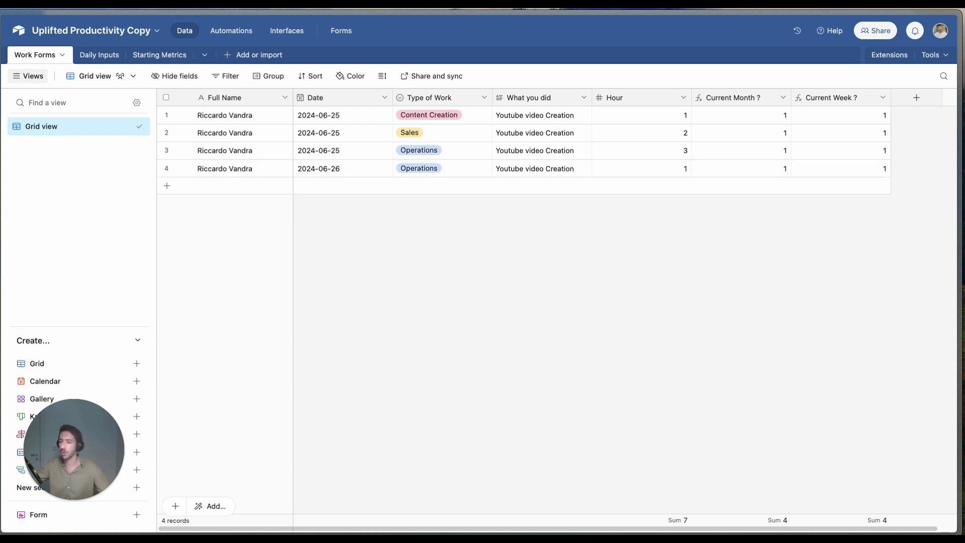
mouse_move(1, 267)
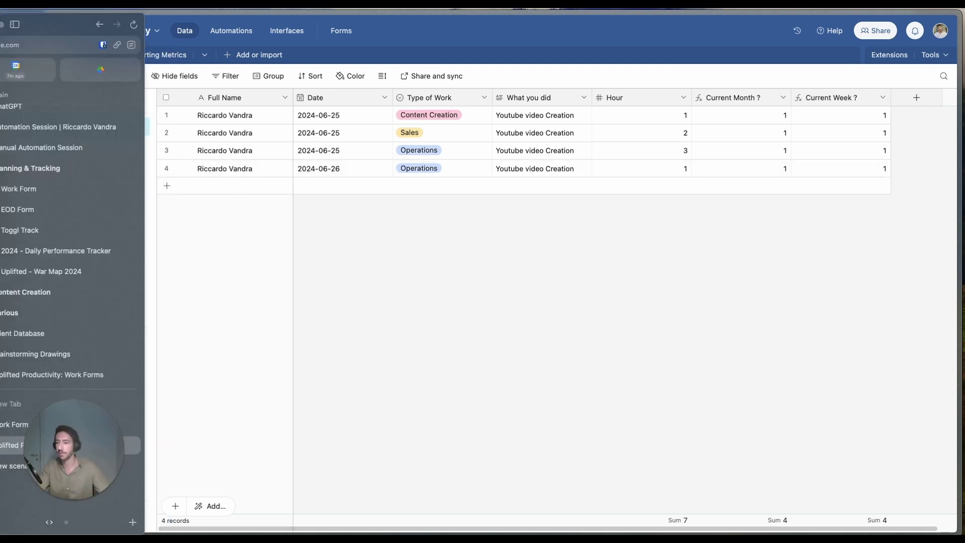